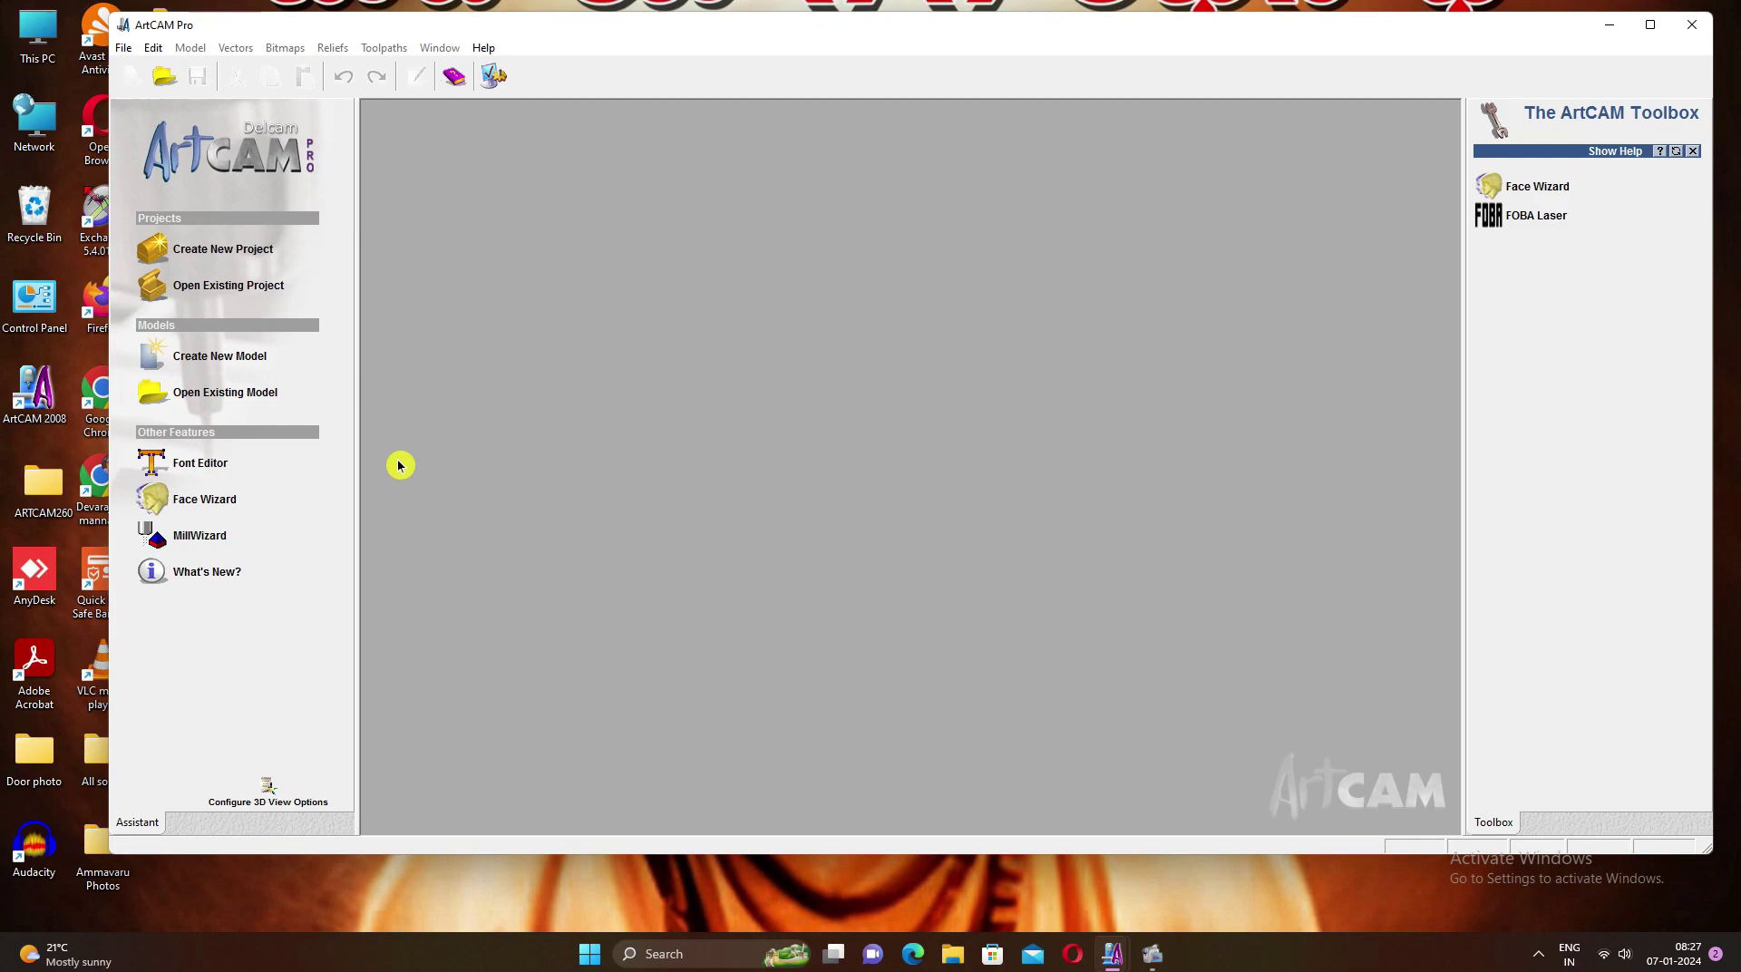
Start a new model sized in inches, with a height of 70 and a width of 35.95
click(210, 361)
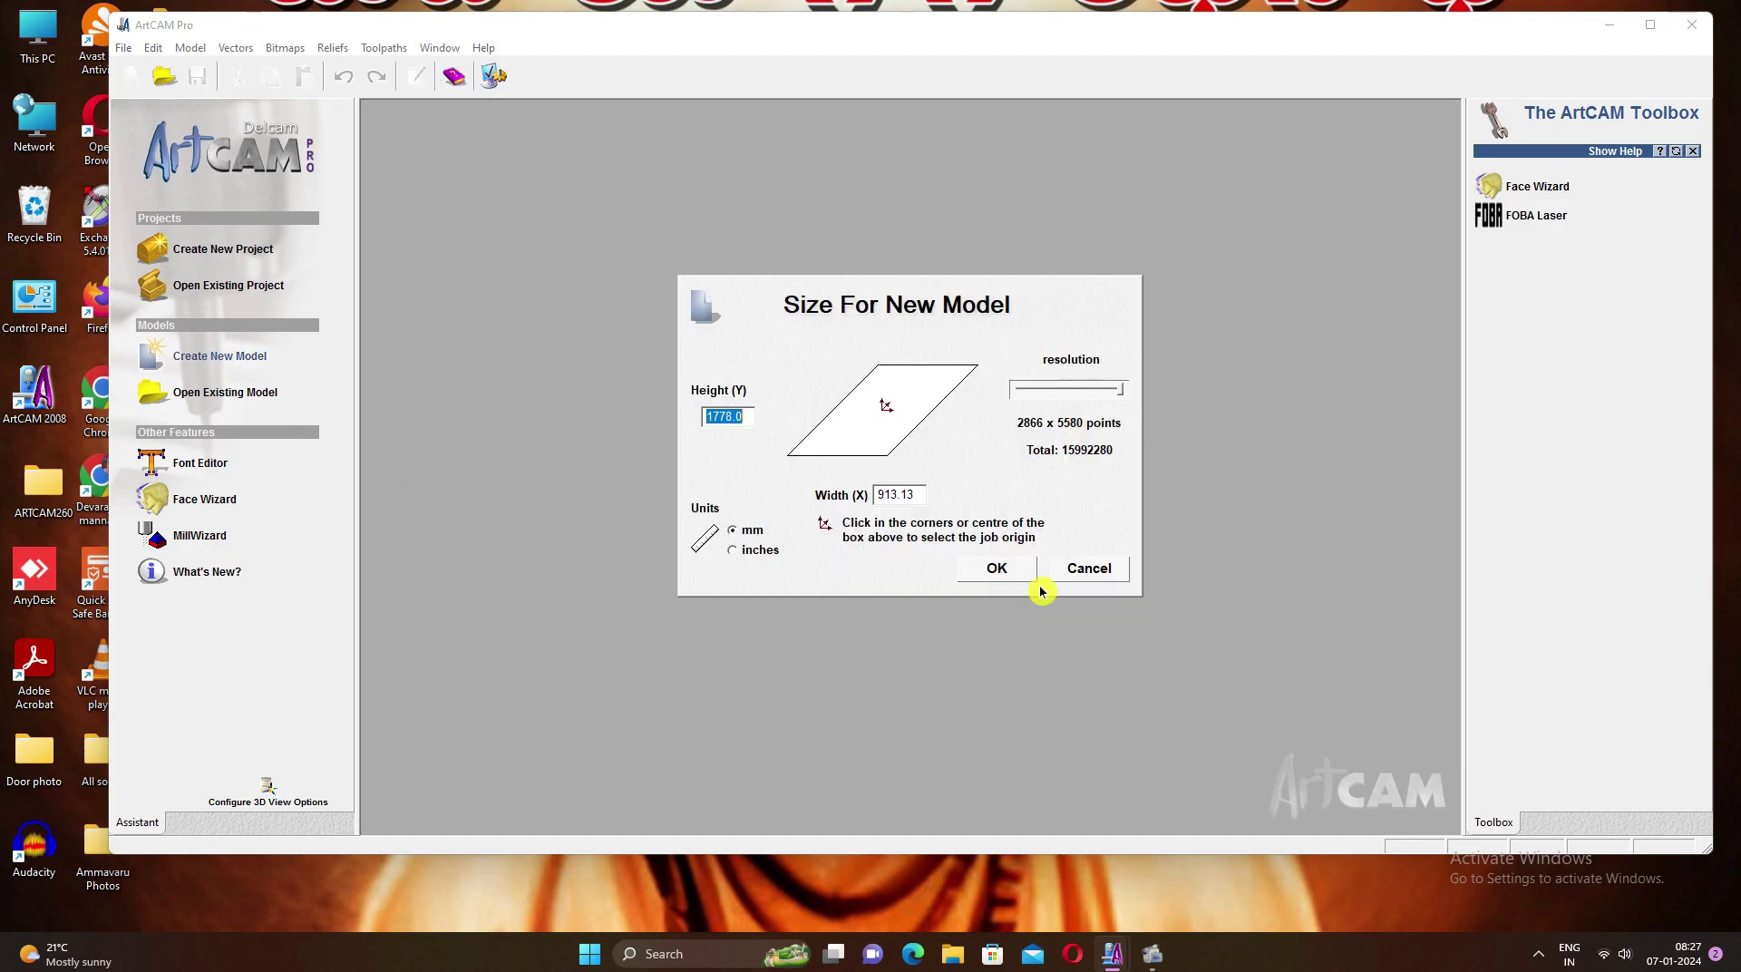
click(735, 554)
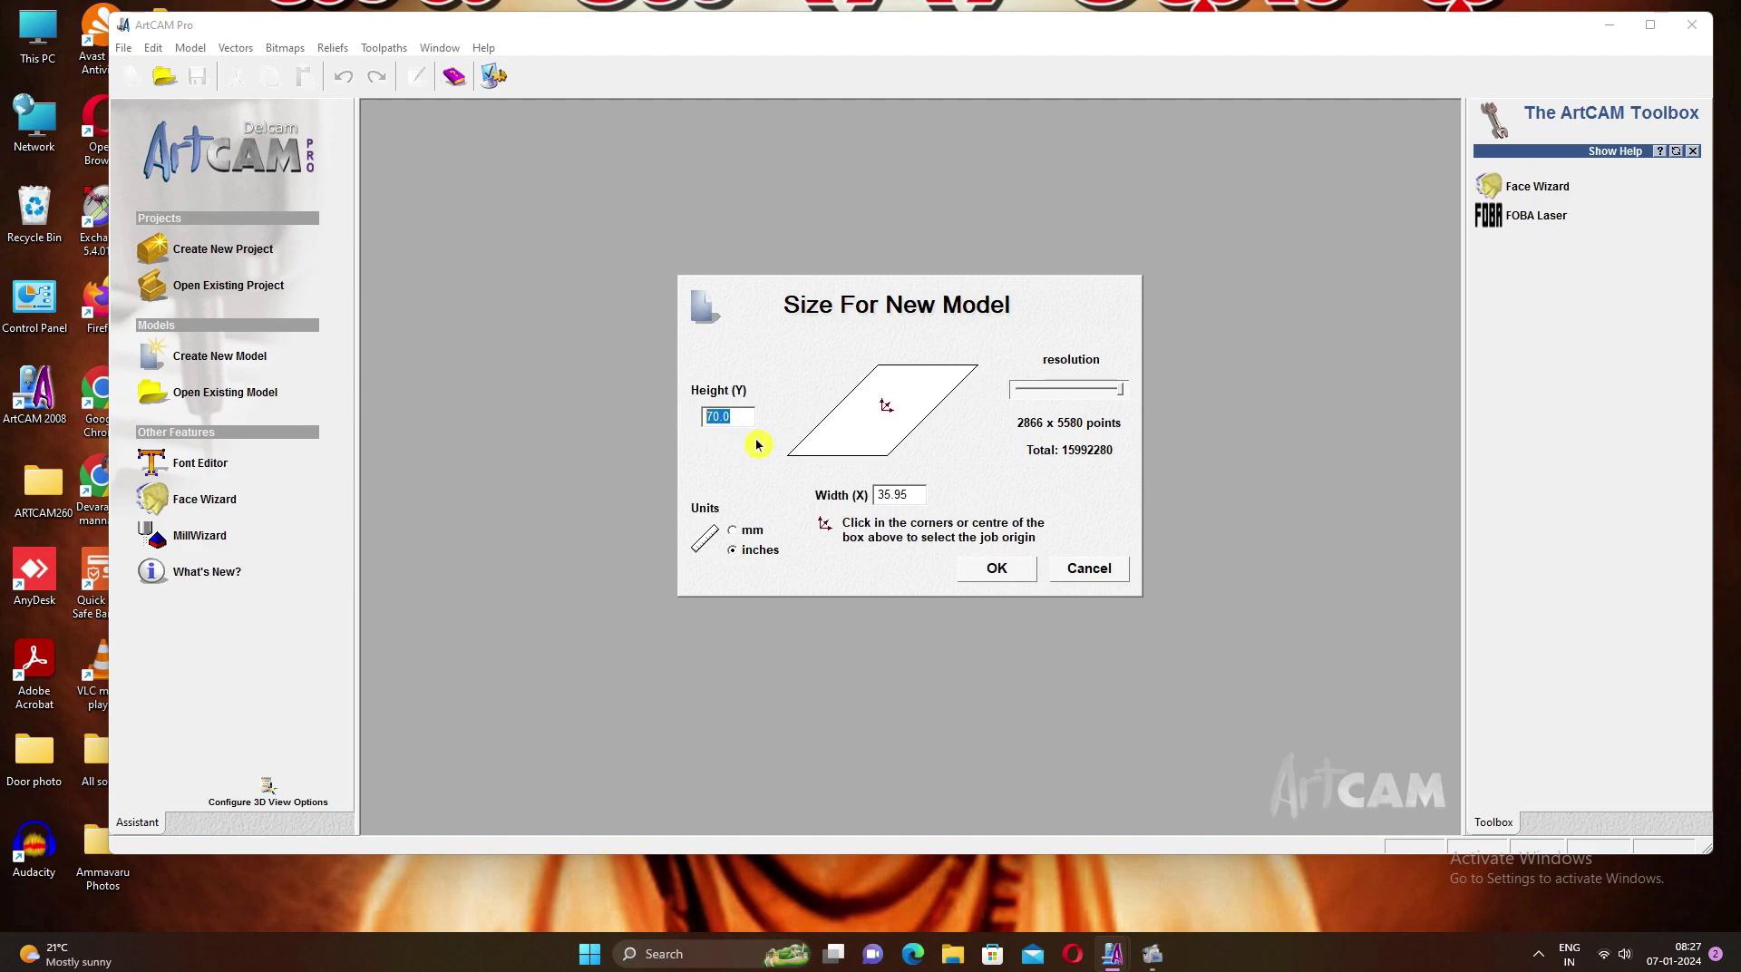
key(BackSpace)
text(70)
drag(908, 498, 843, 504)
key(BackSpace)
text(35.95)
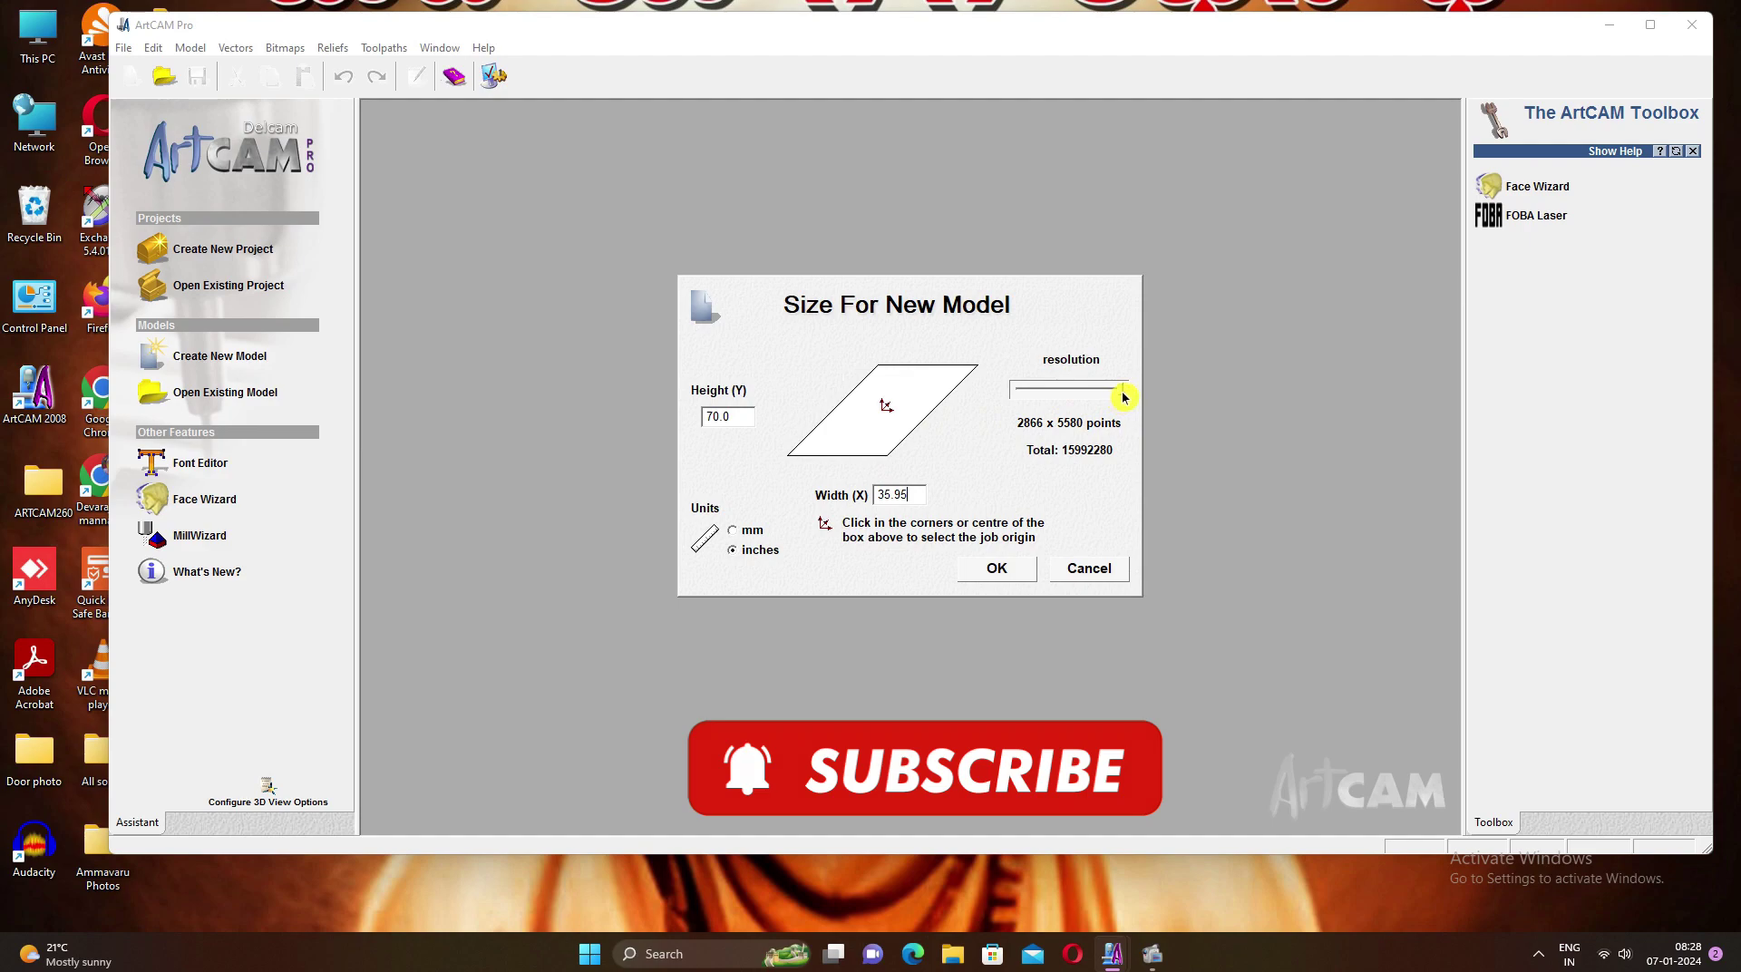
Convert the model size to millimetres and create the model, maximizing its 2D view and the program window
click(733, 531)
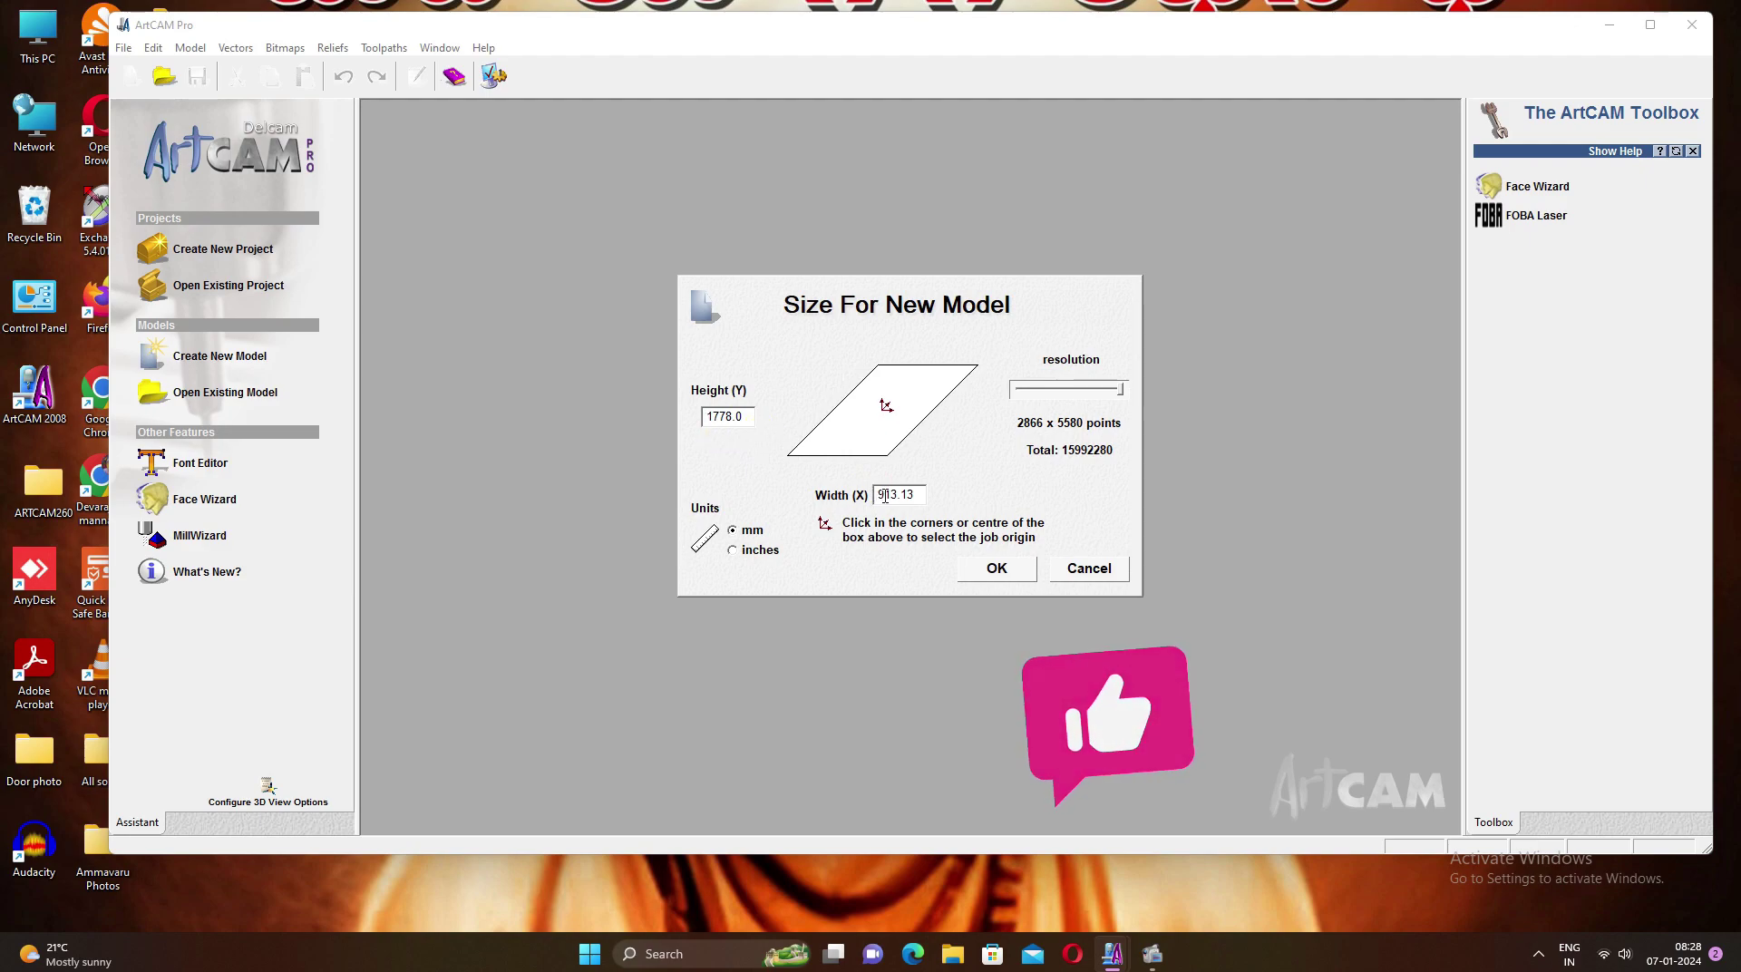
click(996, 570)
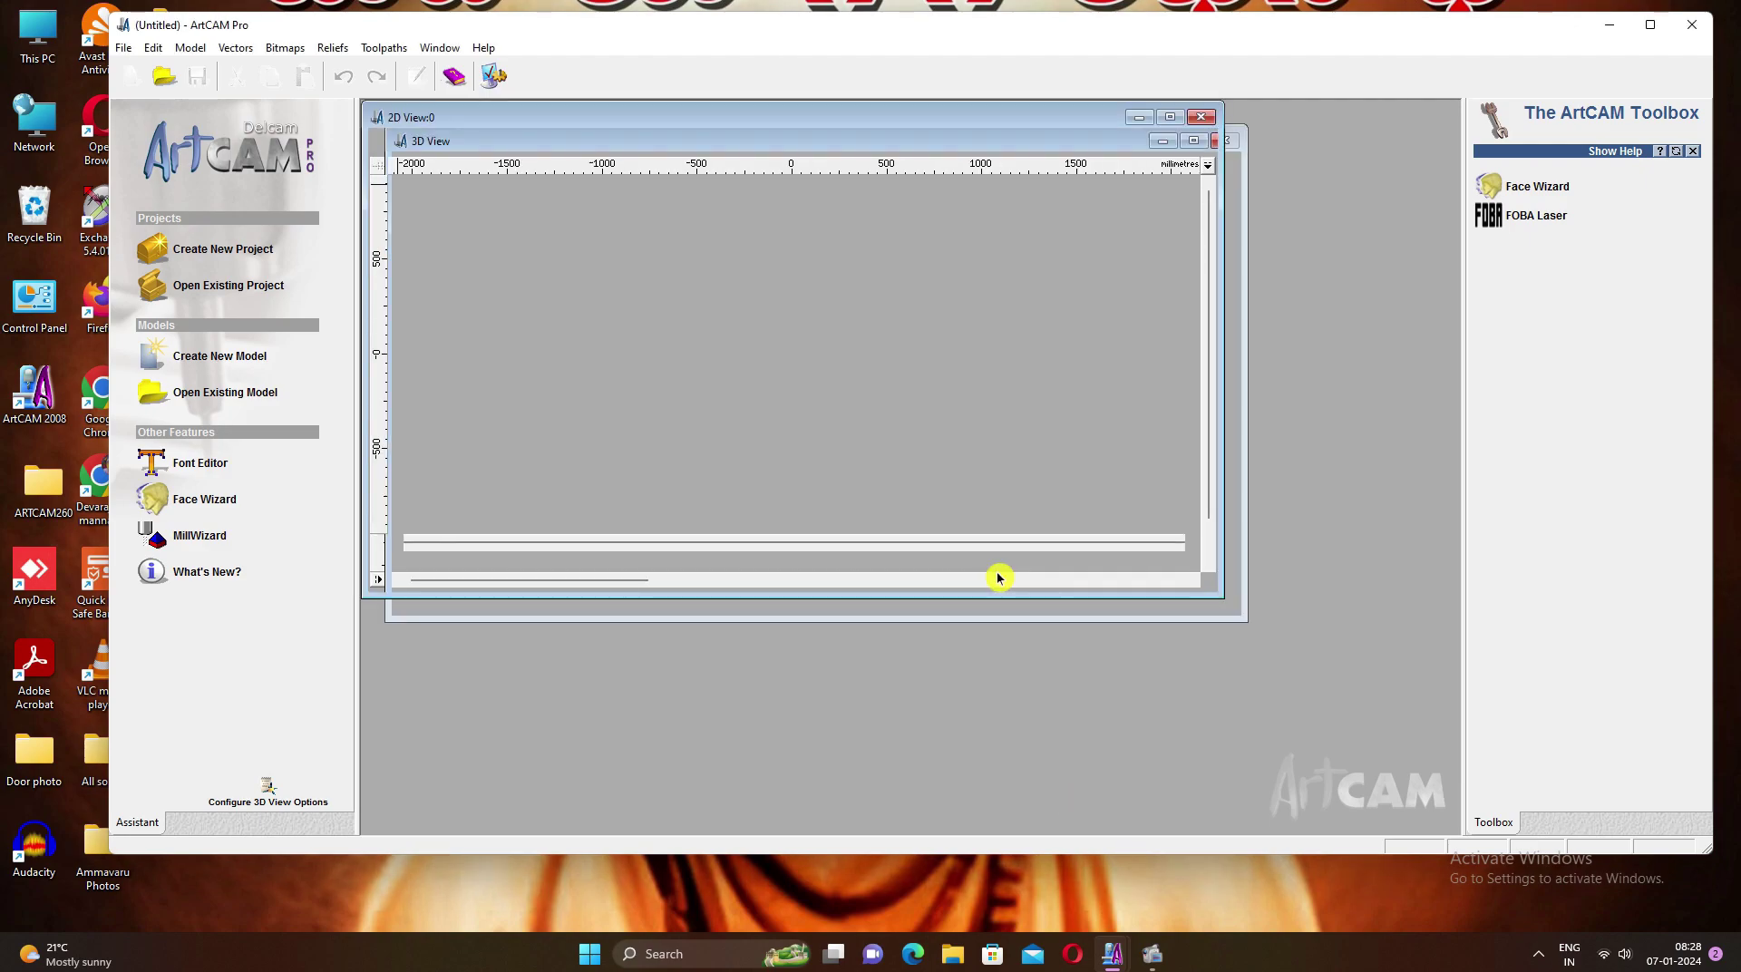
click(1170, 117)
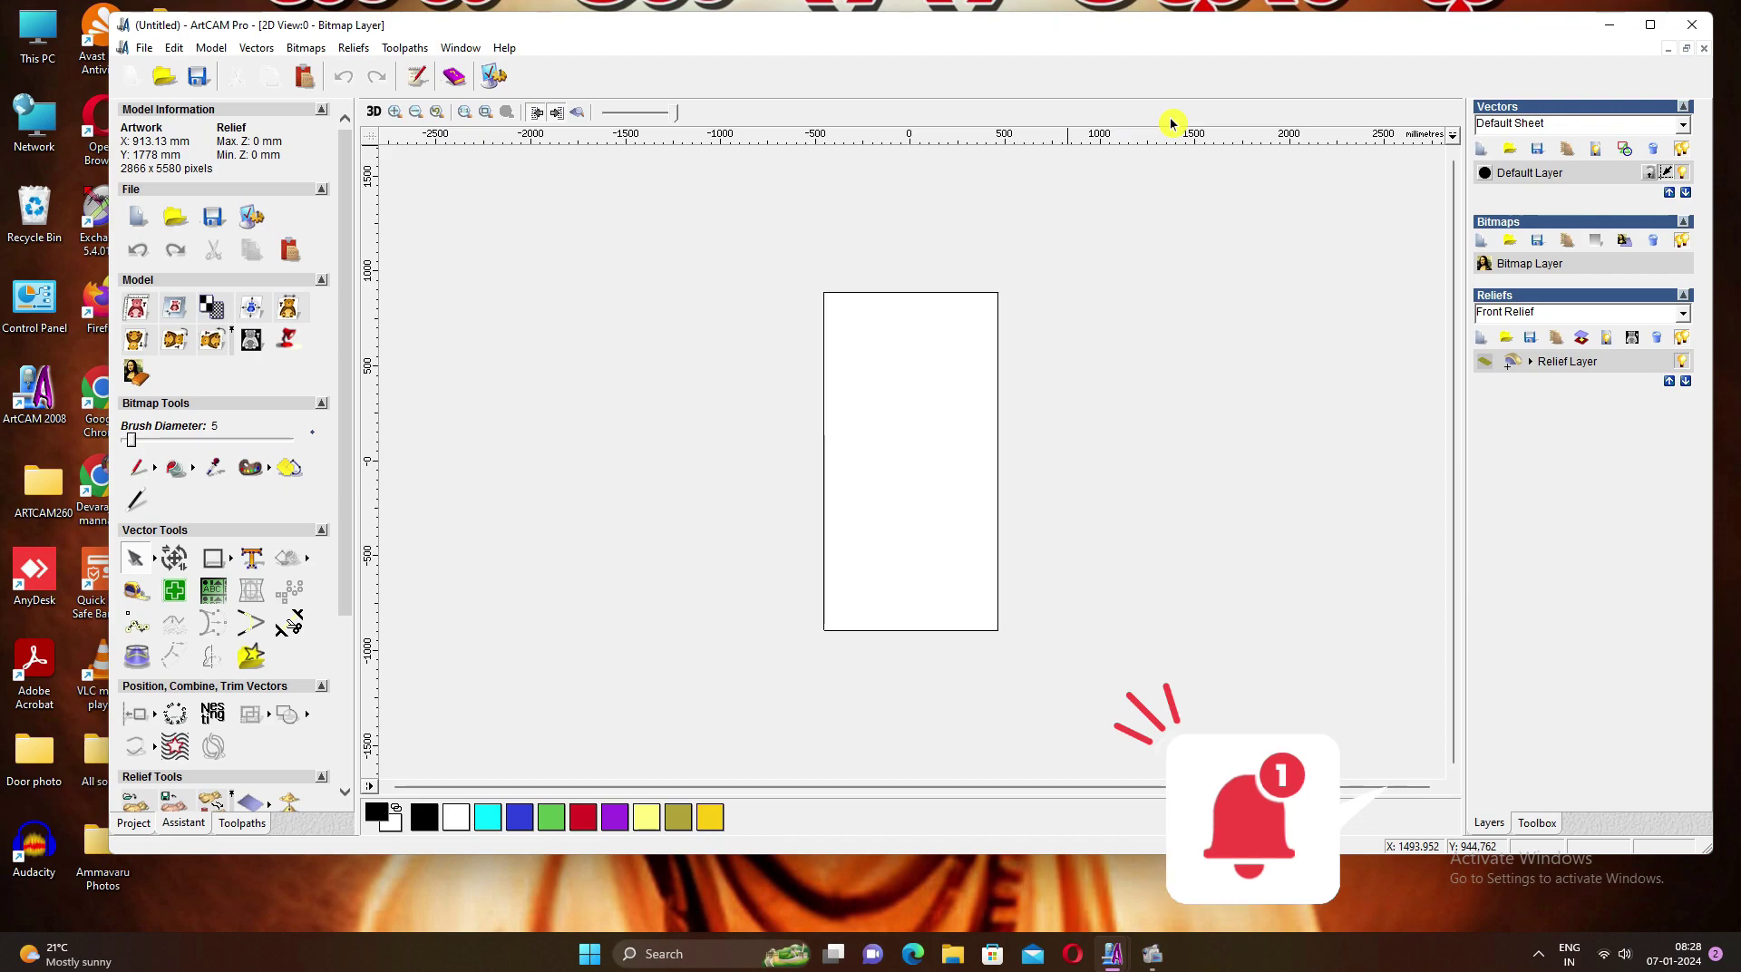
click(1650, 24)
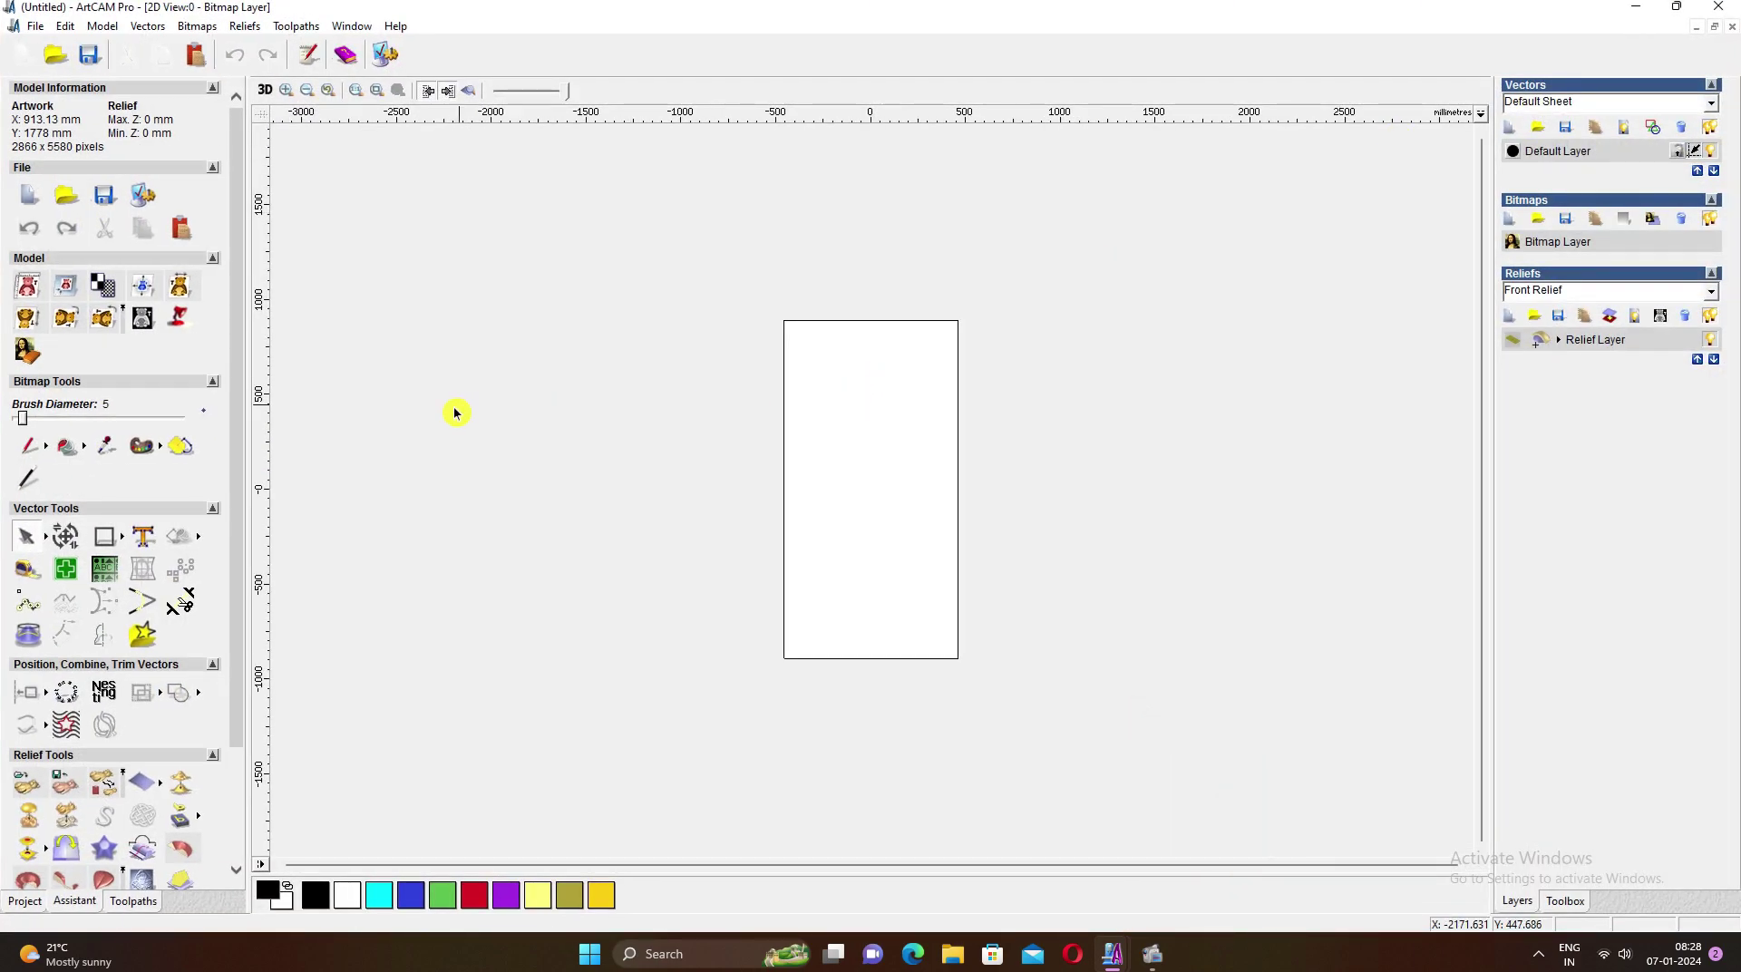
Create a 913.13 × 1778 mm rectangle centred at X 0, Y 0 as the model's outline
click(118, 541)
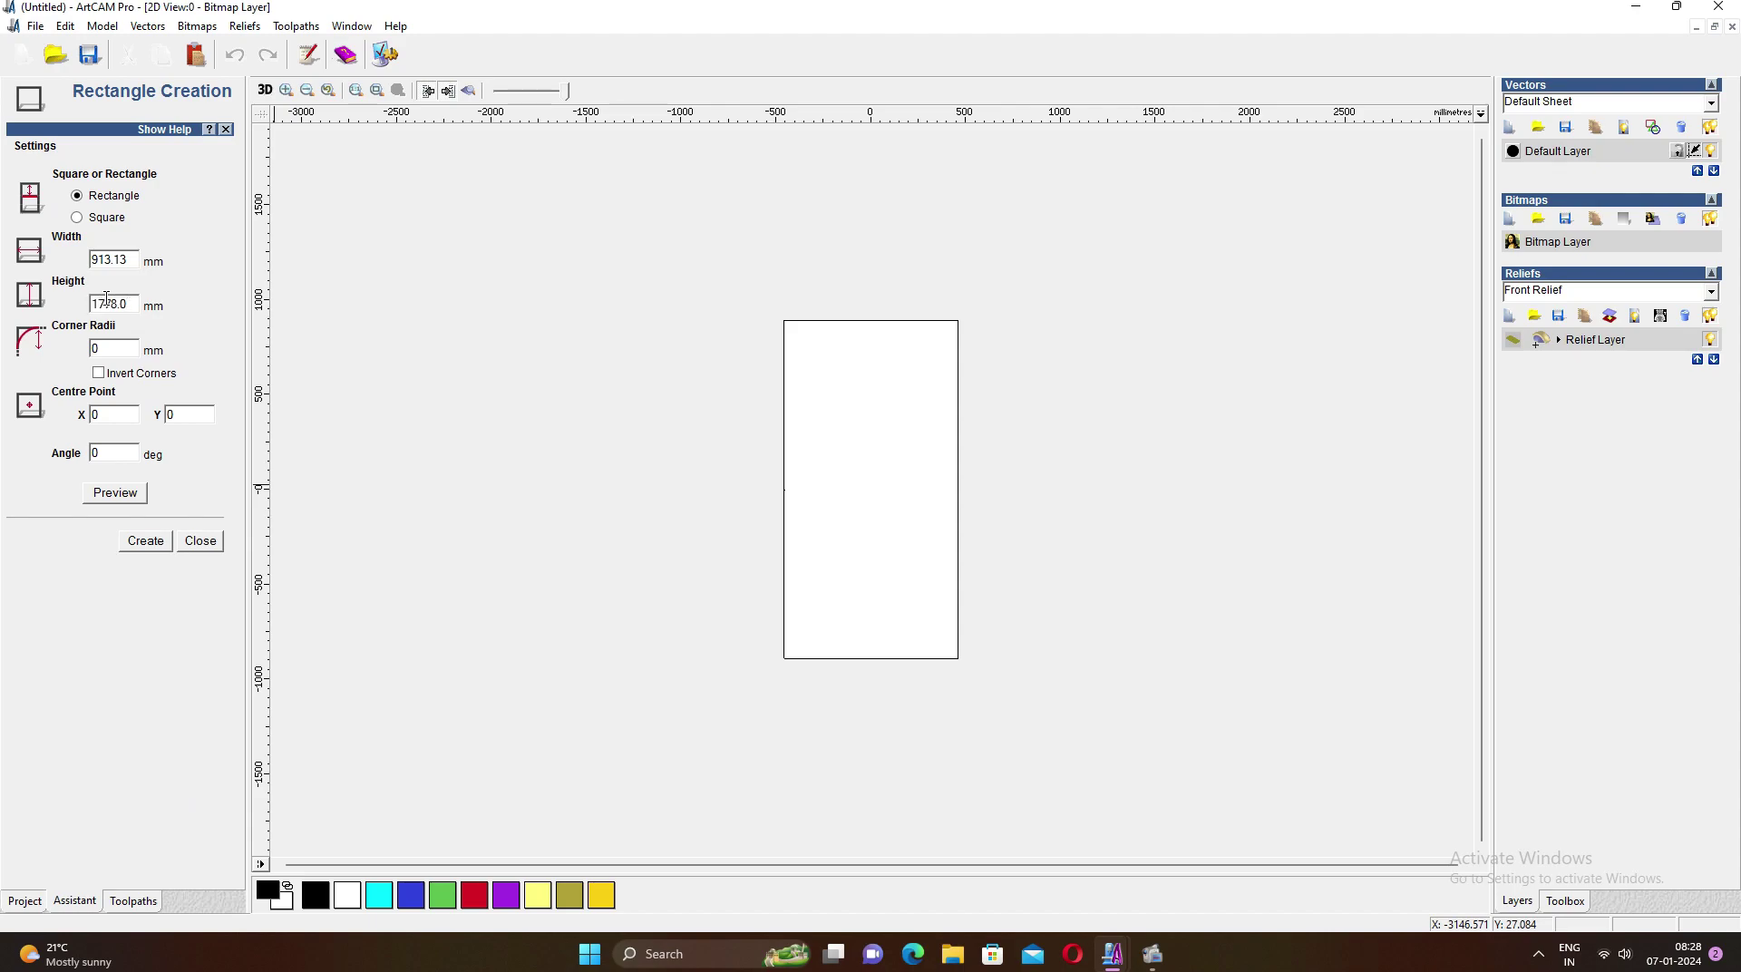
click(147, 542)
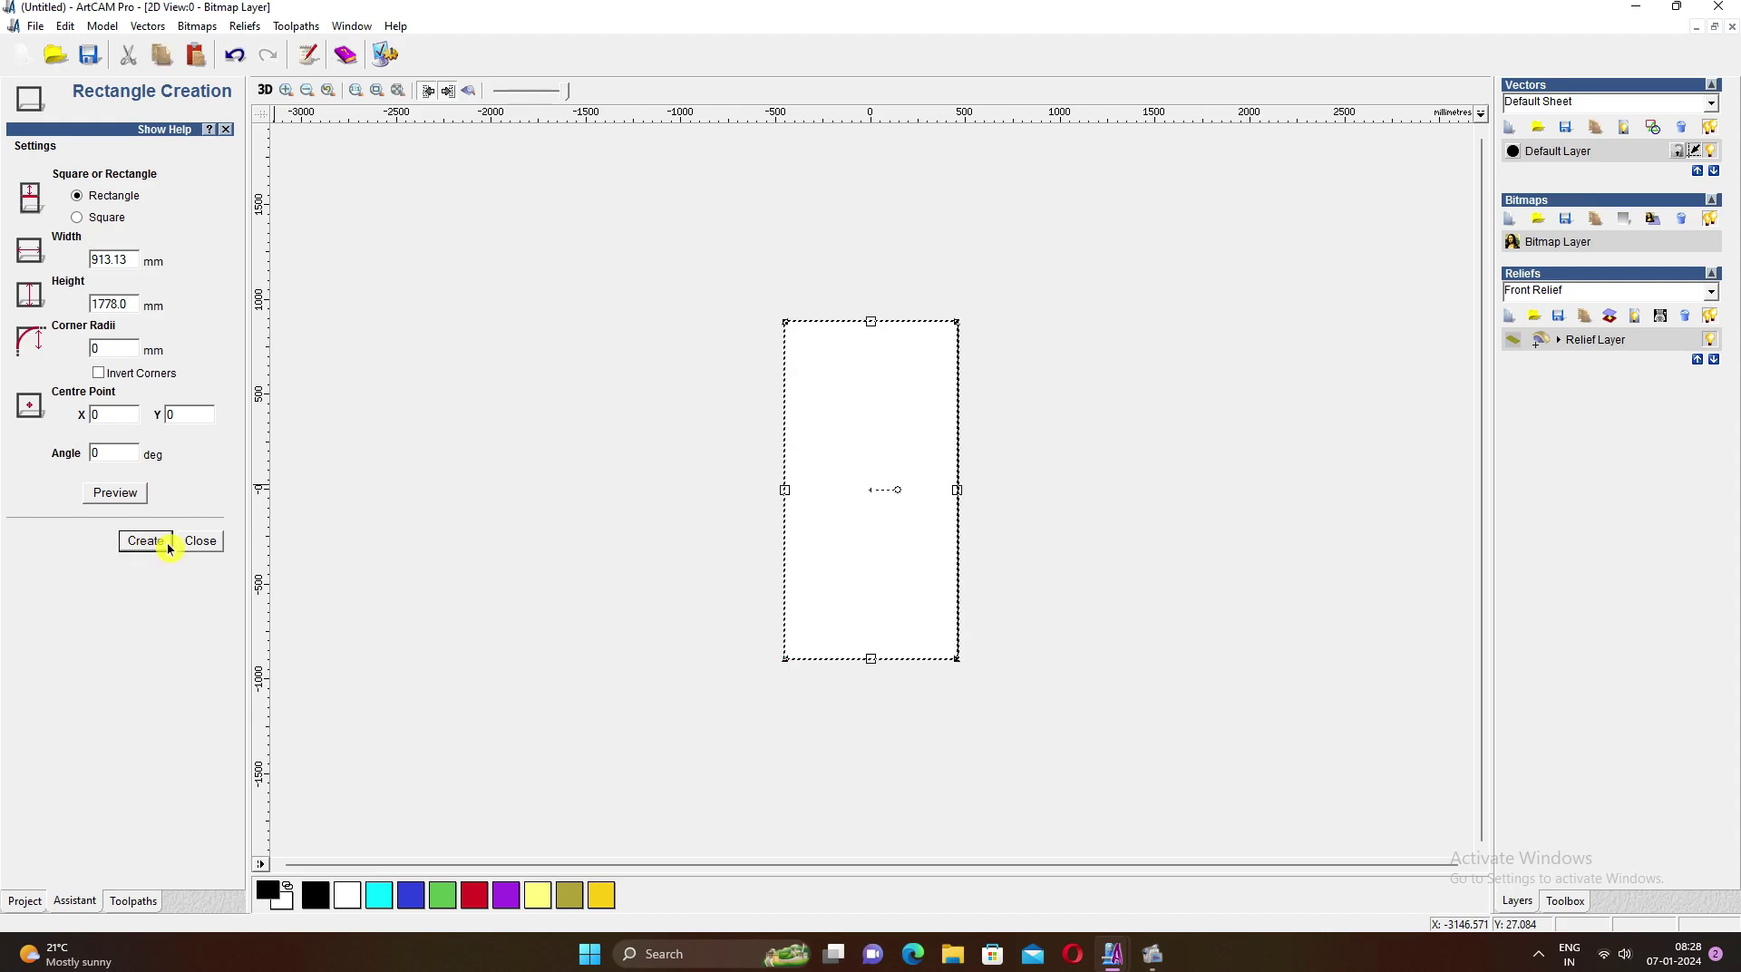
click(199, 543)
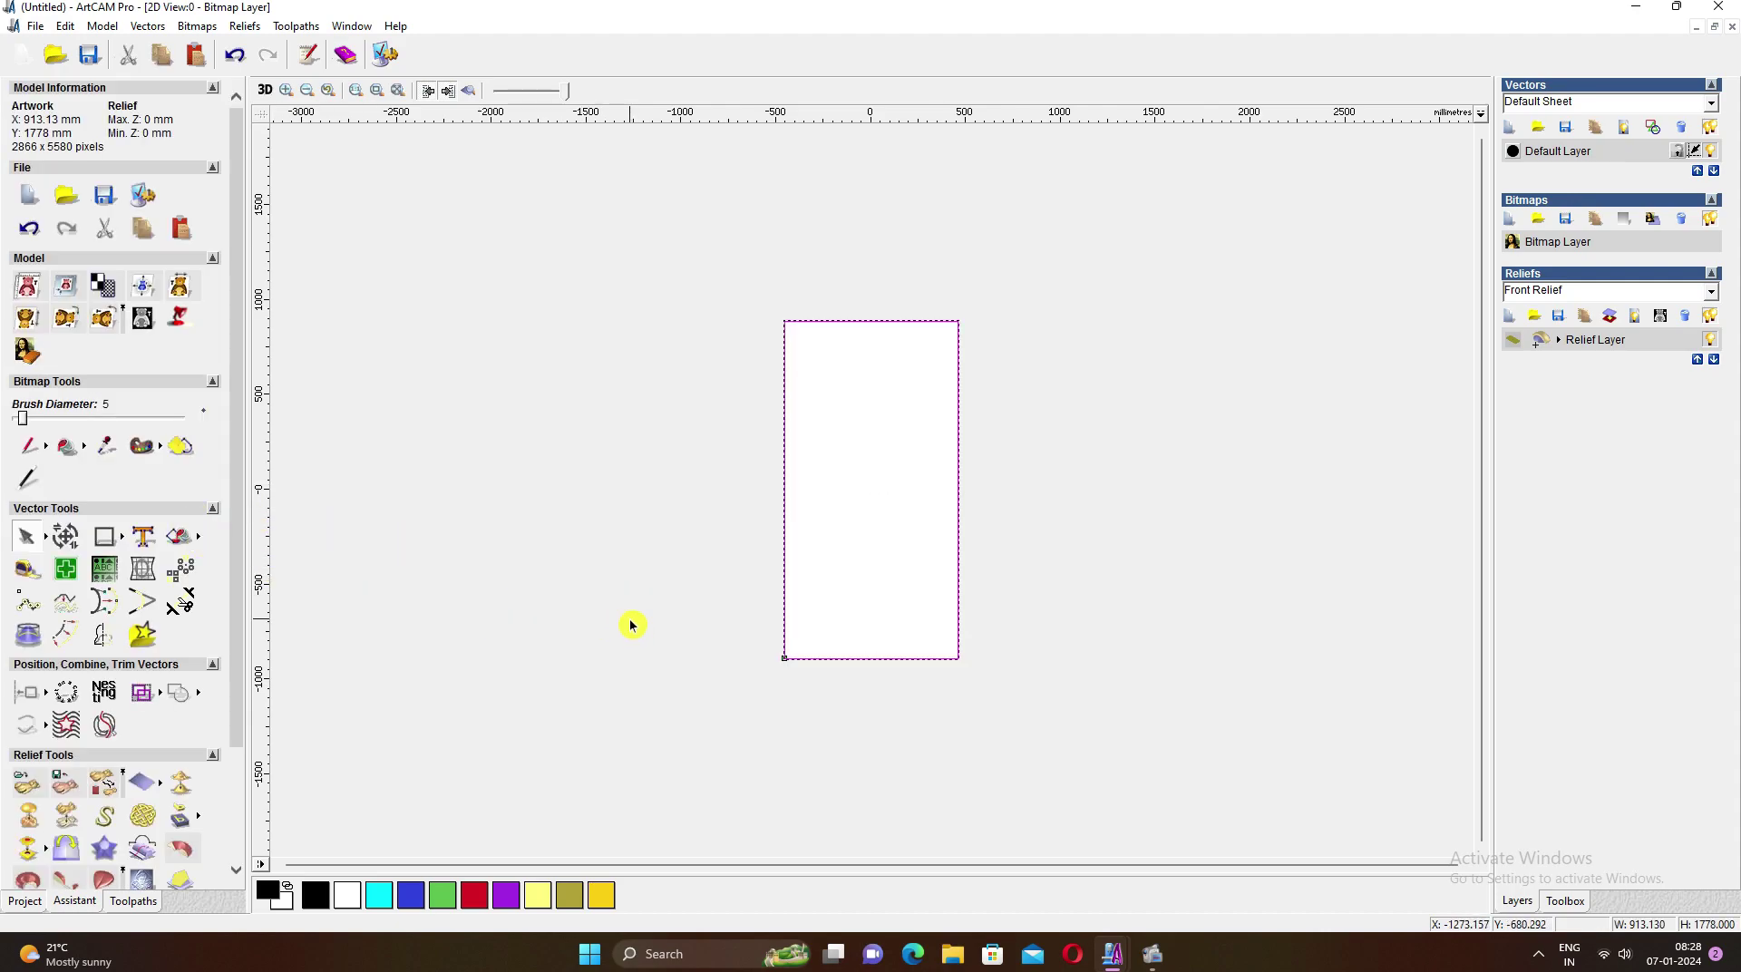
click(632, 625)
Draw one horizontal and one vertical polyline crossing near the rectangle's middle, each extending slightly beyond its edges
click(122, 537)
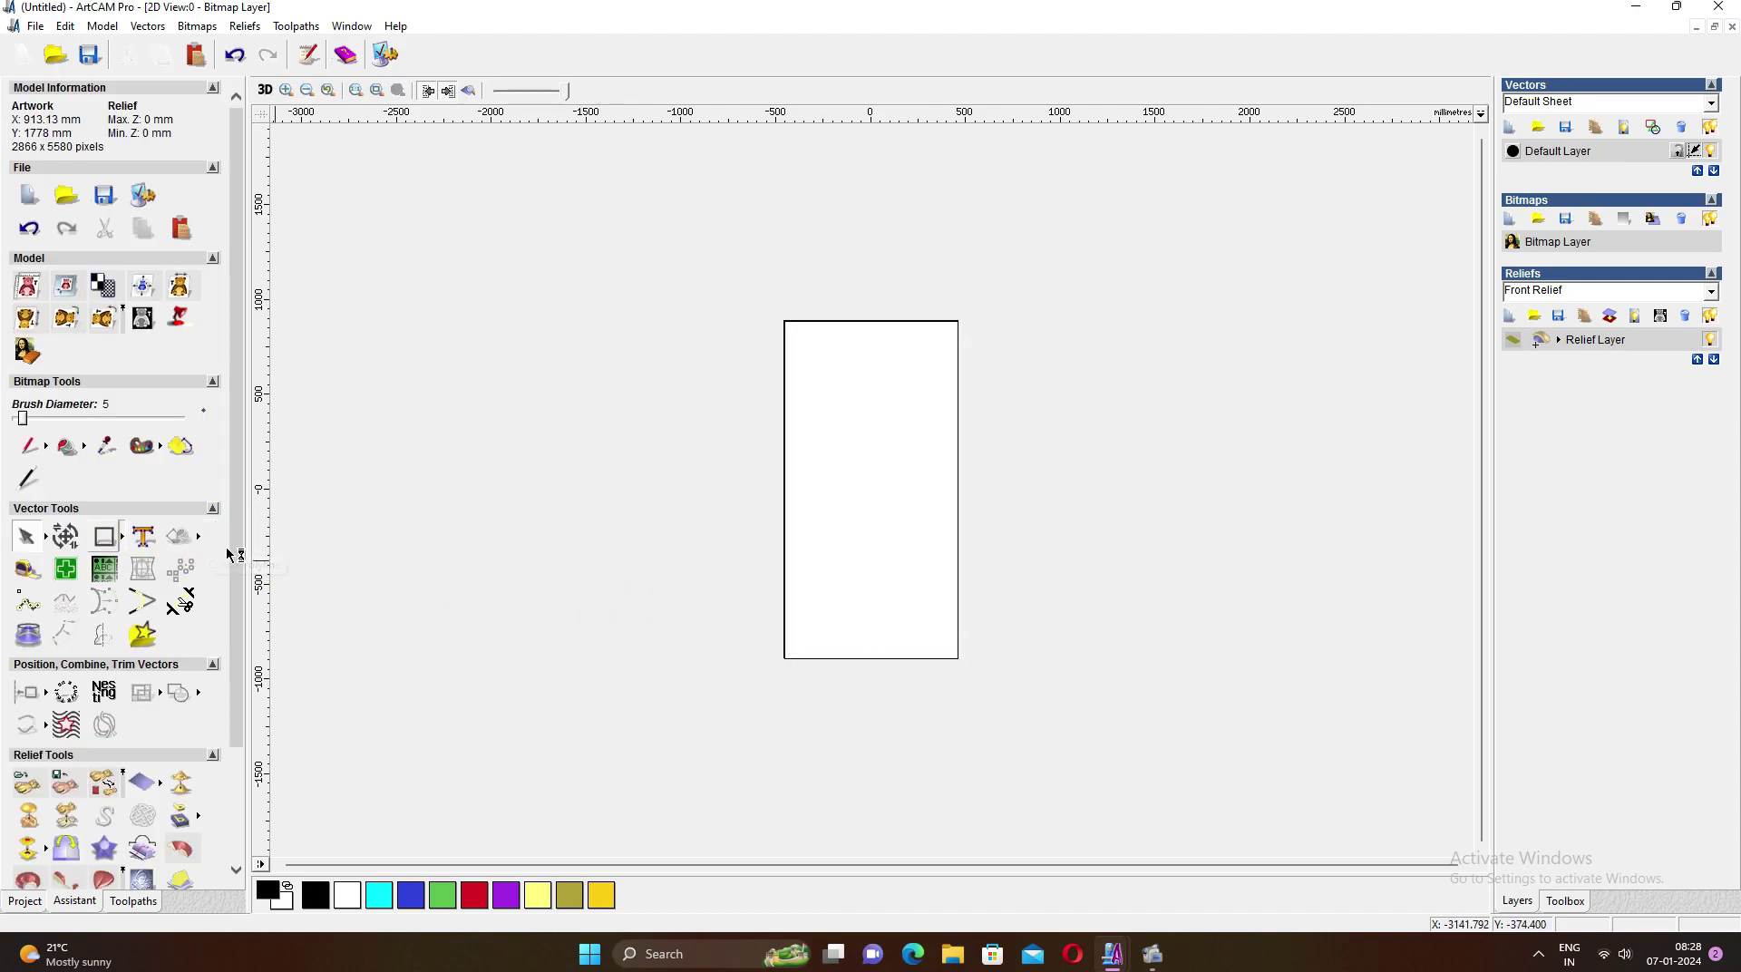
click(203, 539)
click(758, 492)
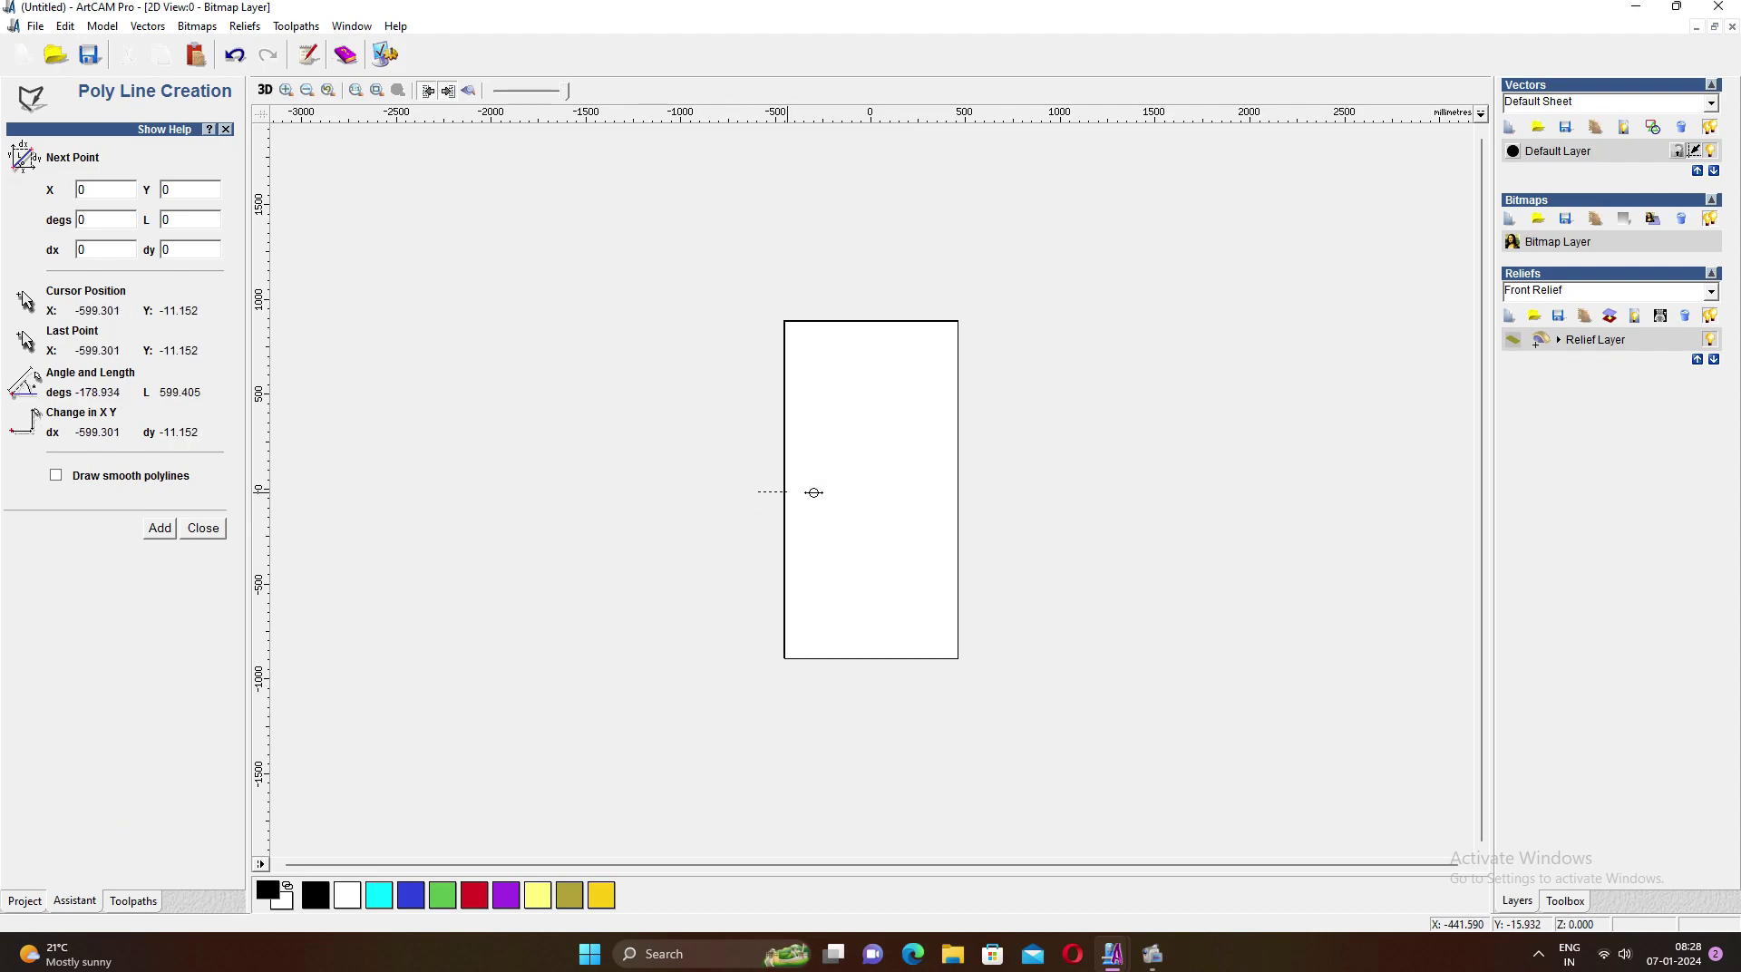
click(983, 492)
key(Escape)
click(127, 539)
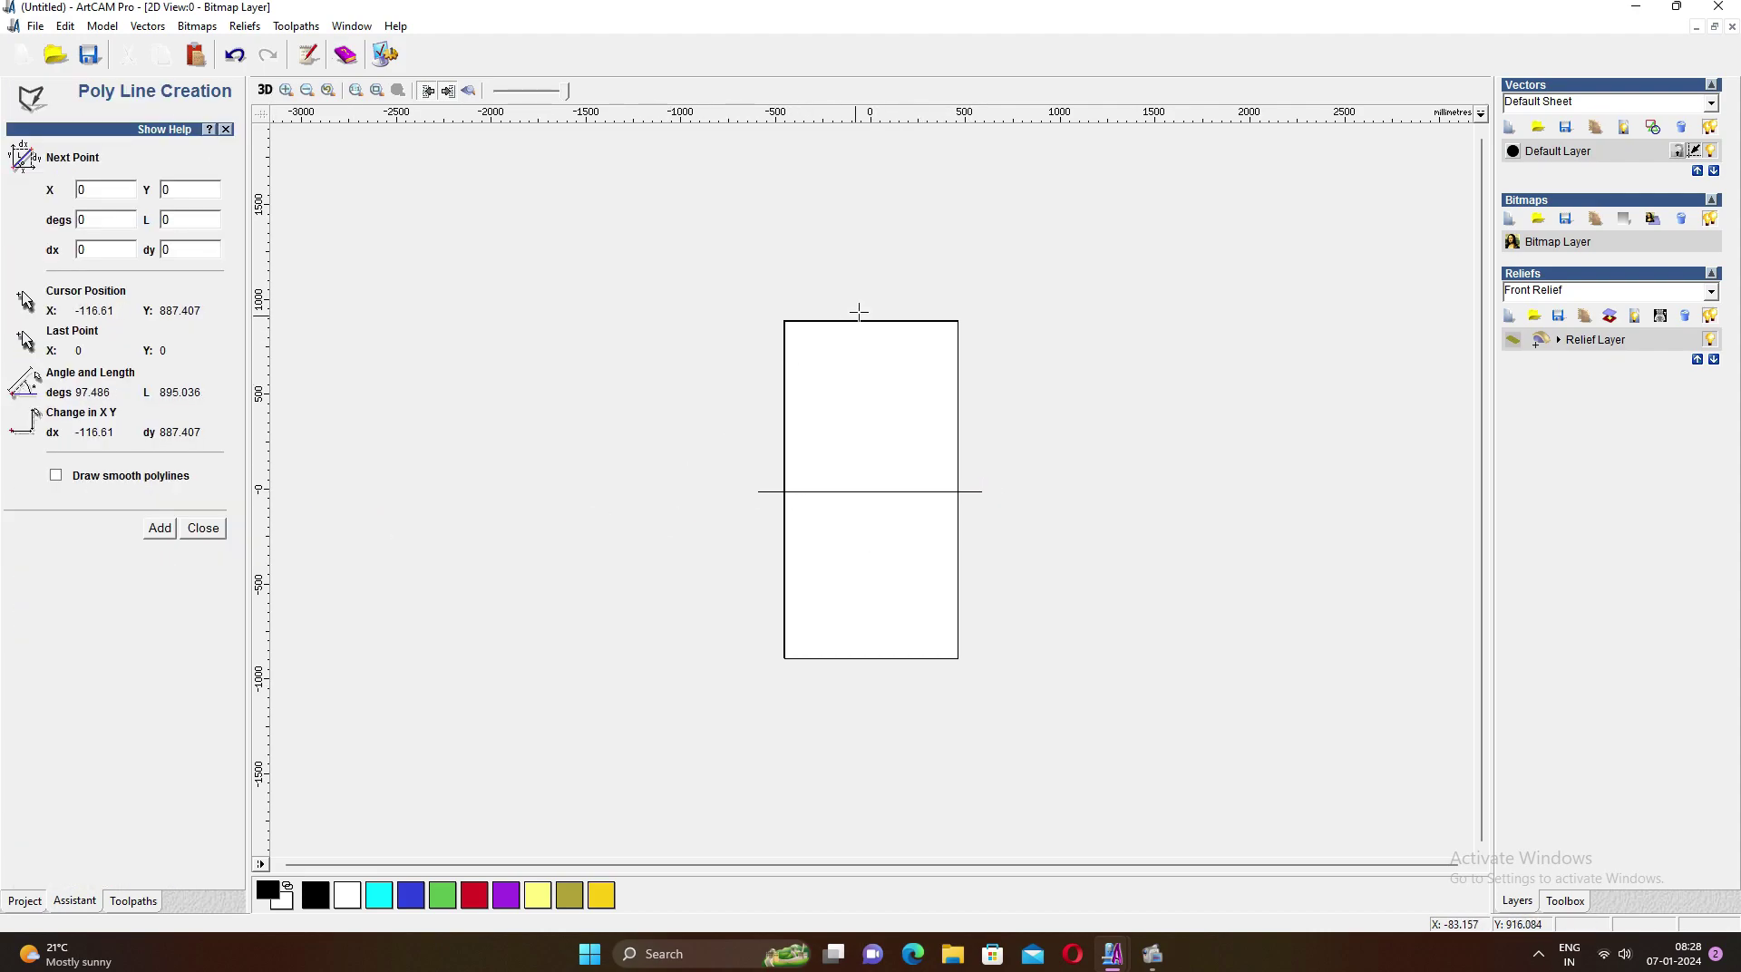
click(873, 305)
click(873, 686)
key(Escape)
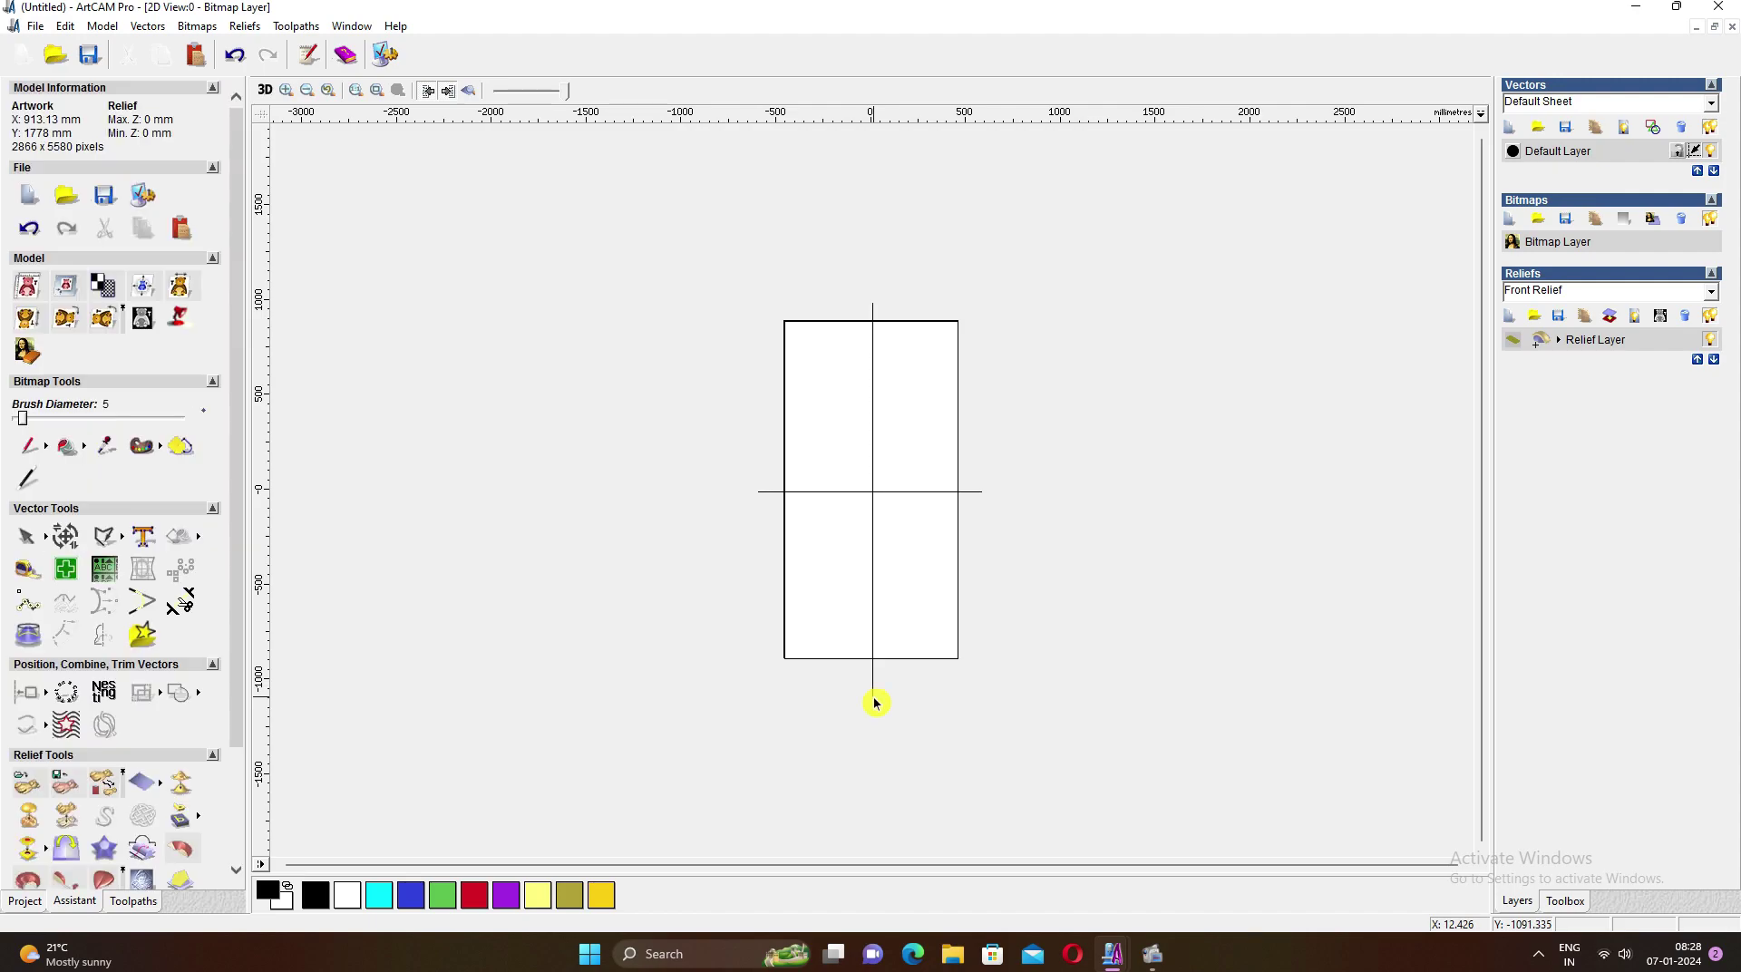
Centre the vertical and the horizontal polyline in the model
click(44, 699)
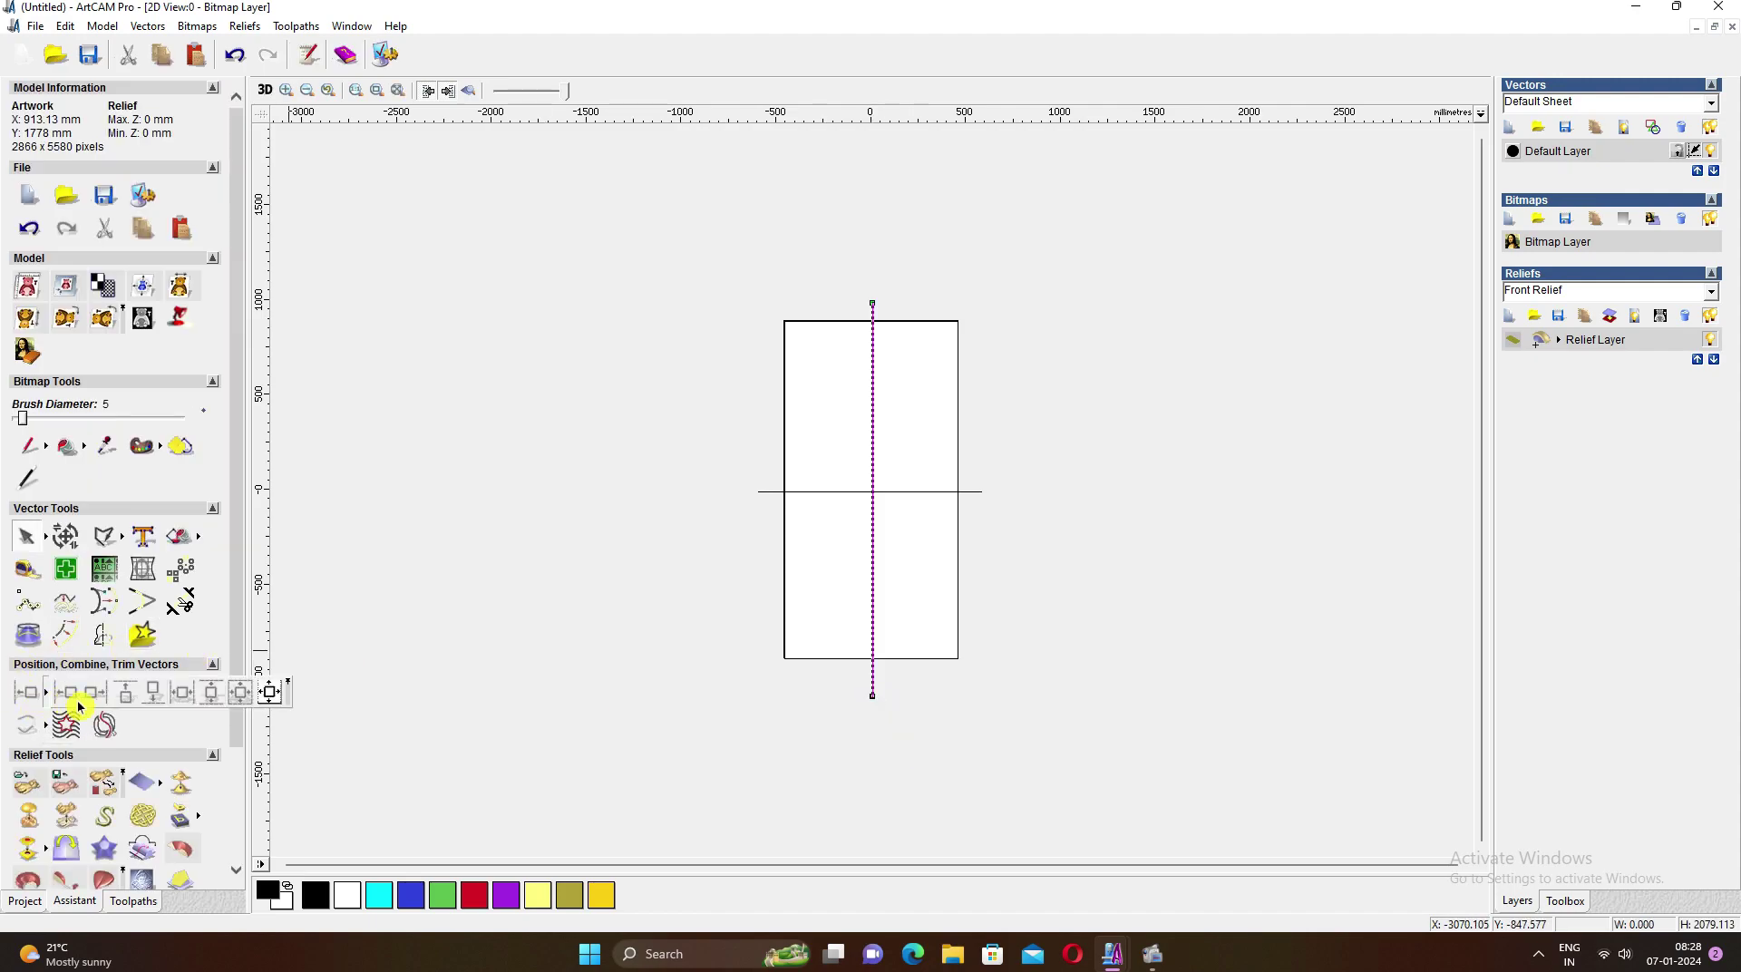
click(271, 694)
click(825, 511)
click(827, 491)
click(27, 693)
click(902, 549)
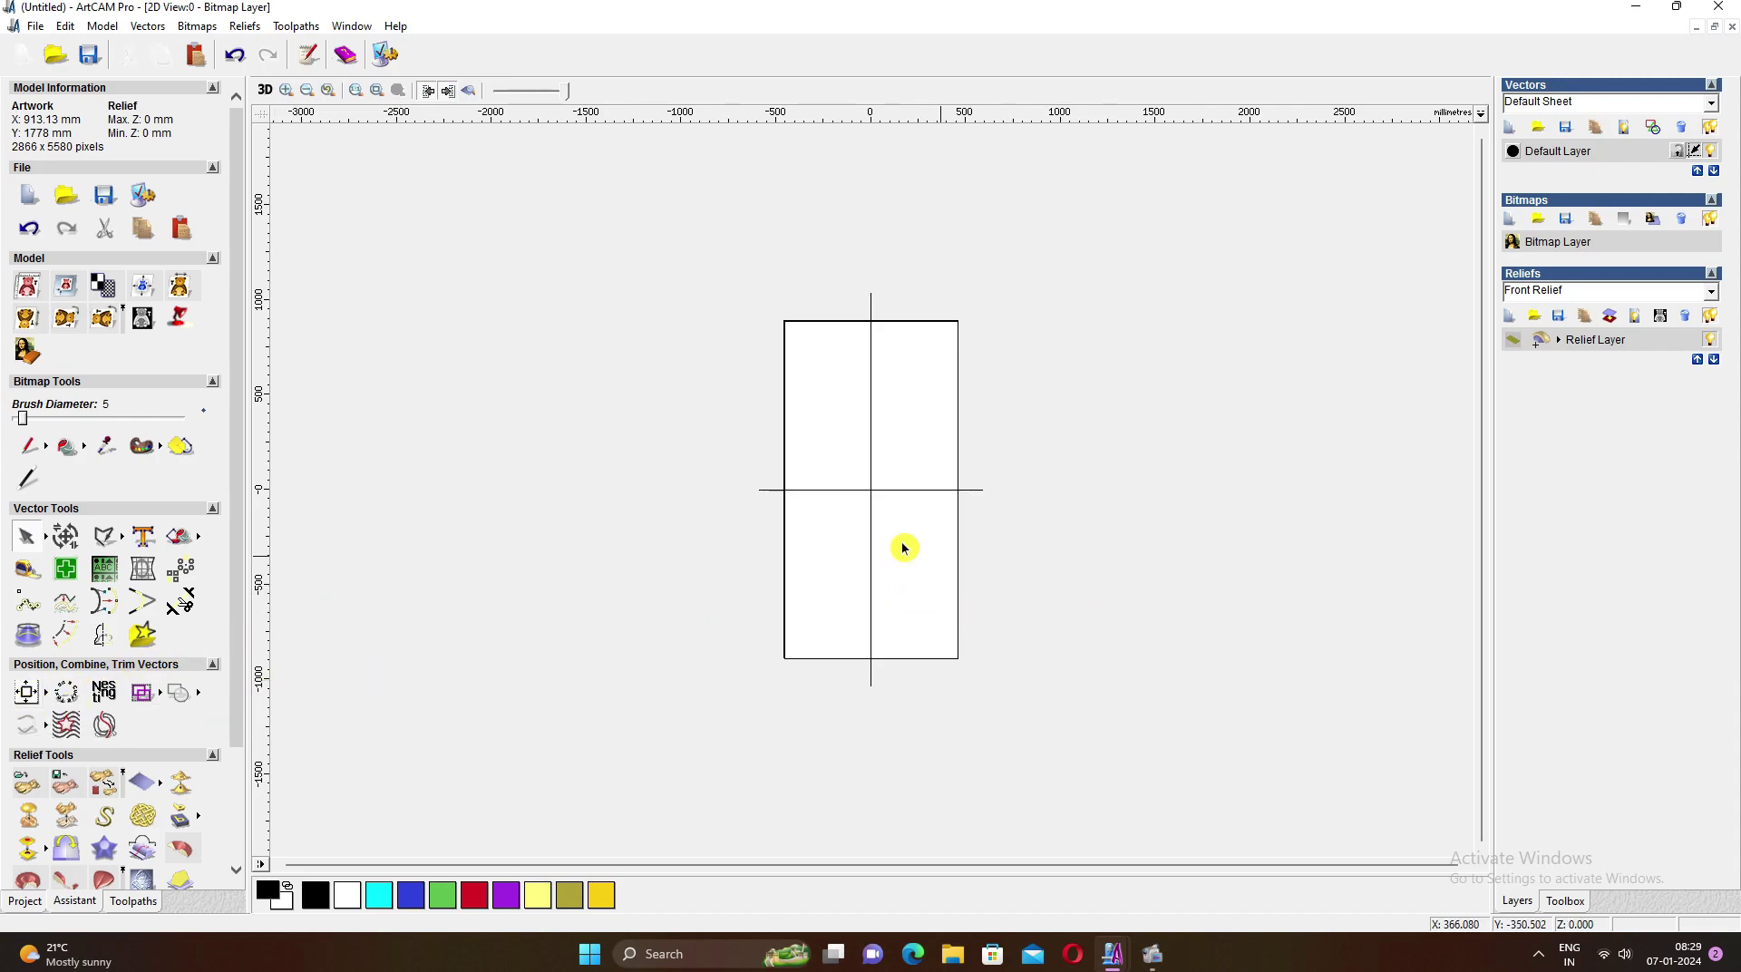
Offset the outer rectangle 63 mm inwards with sharp corners, keeping the original vector
scroll(882, 535, up, 2)
click(708, 592)
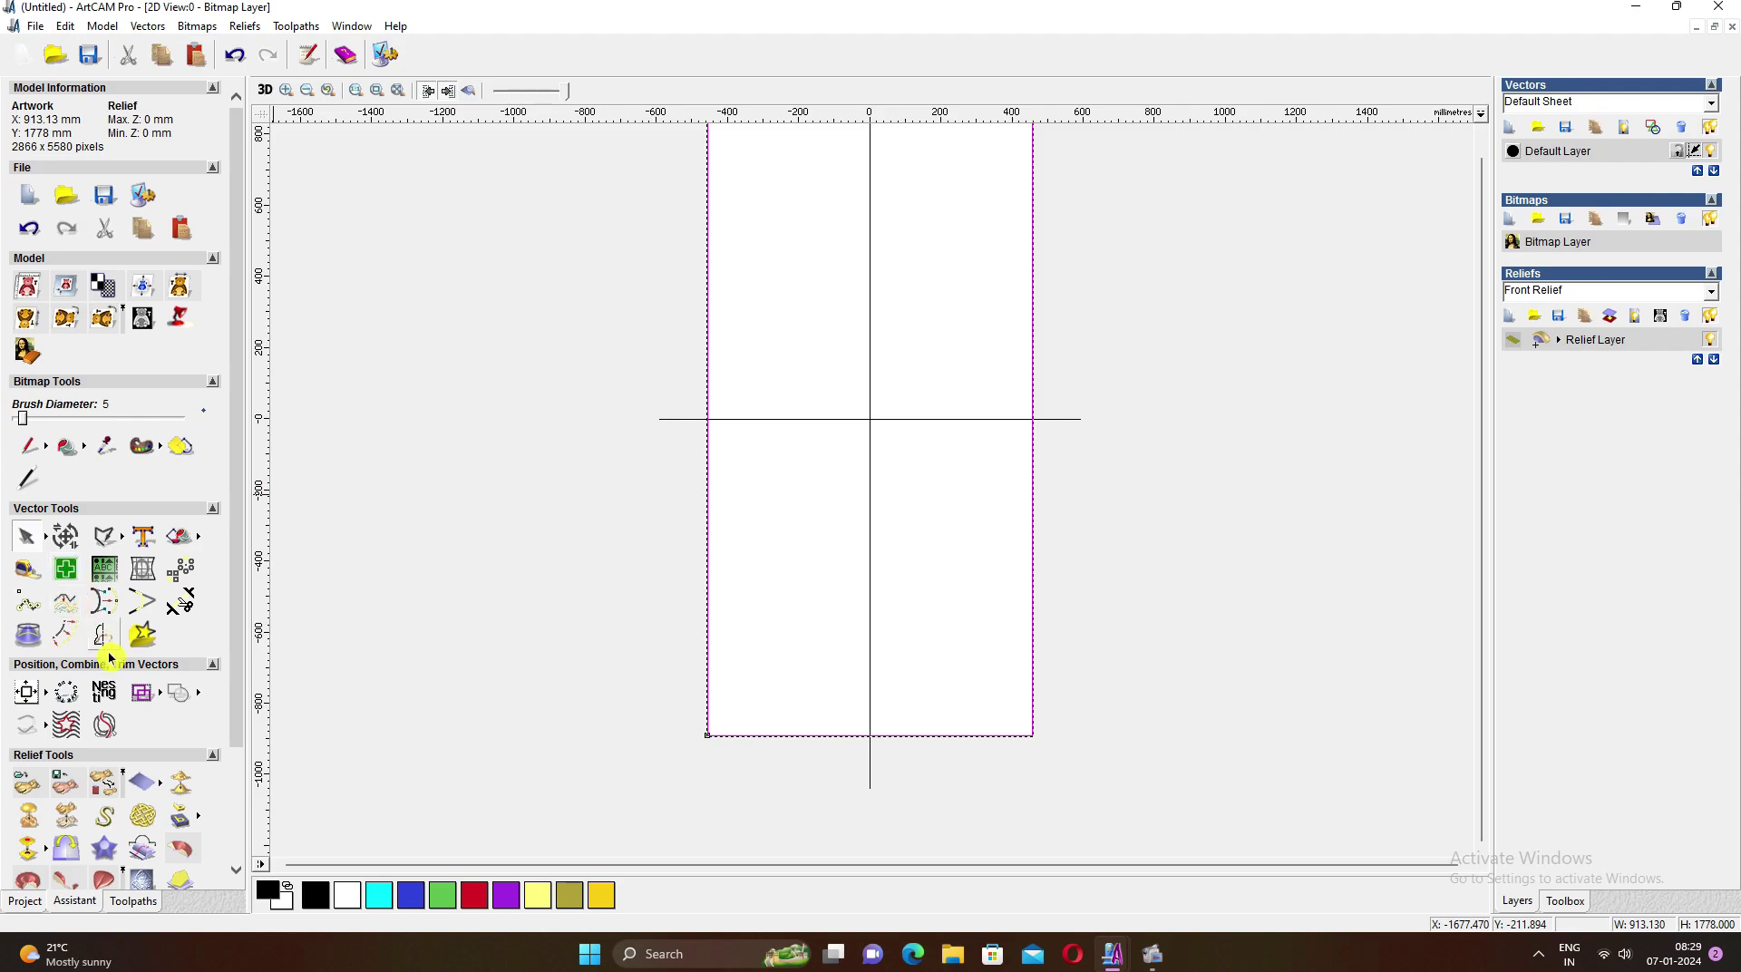
click(68, 636)
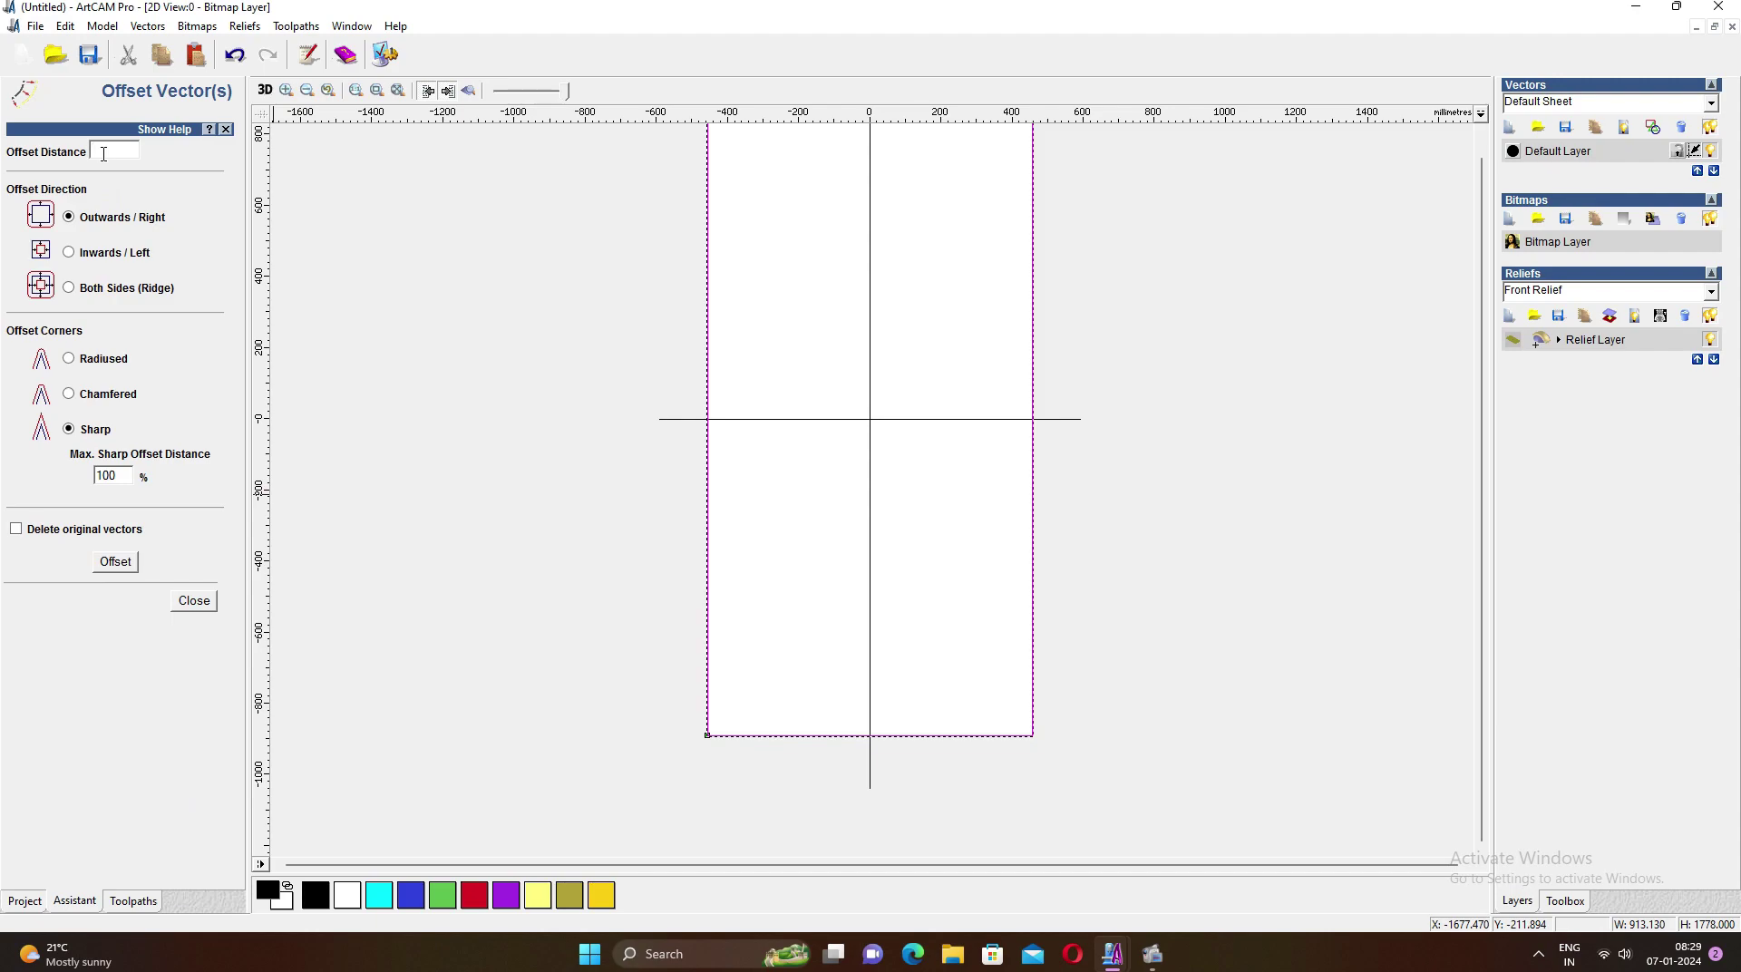
text(63)
click(114, 562)
key(ctrl+z)
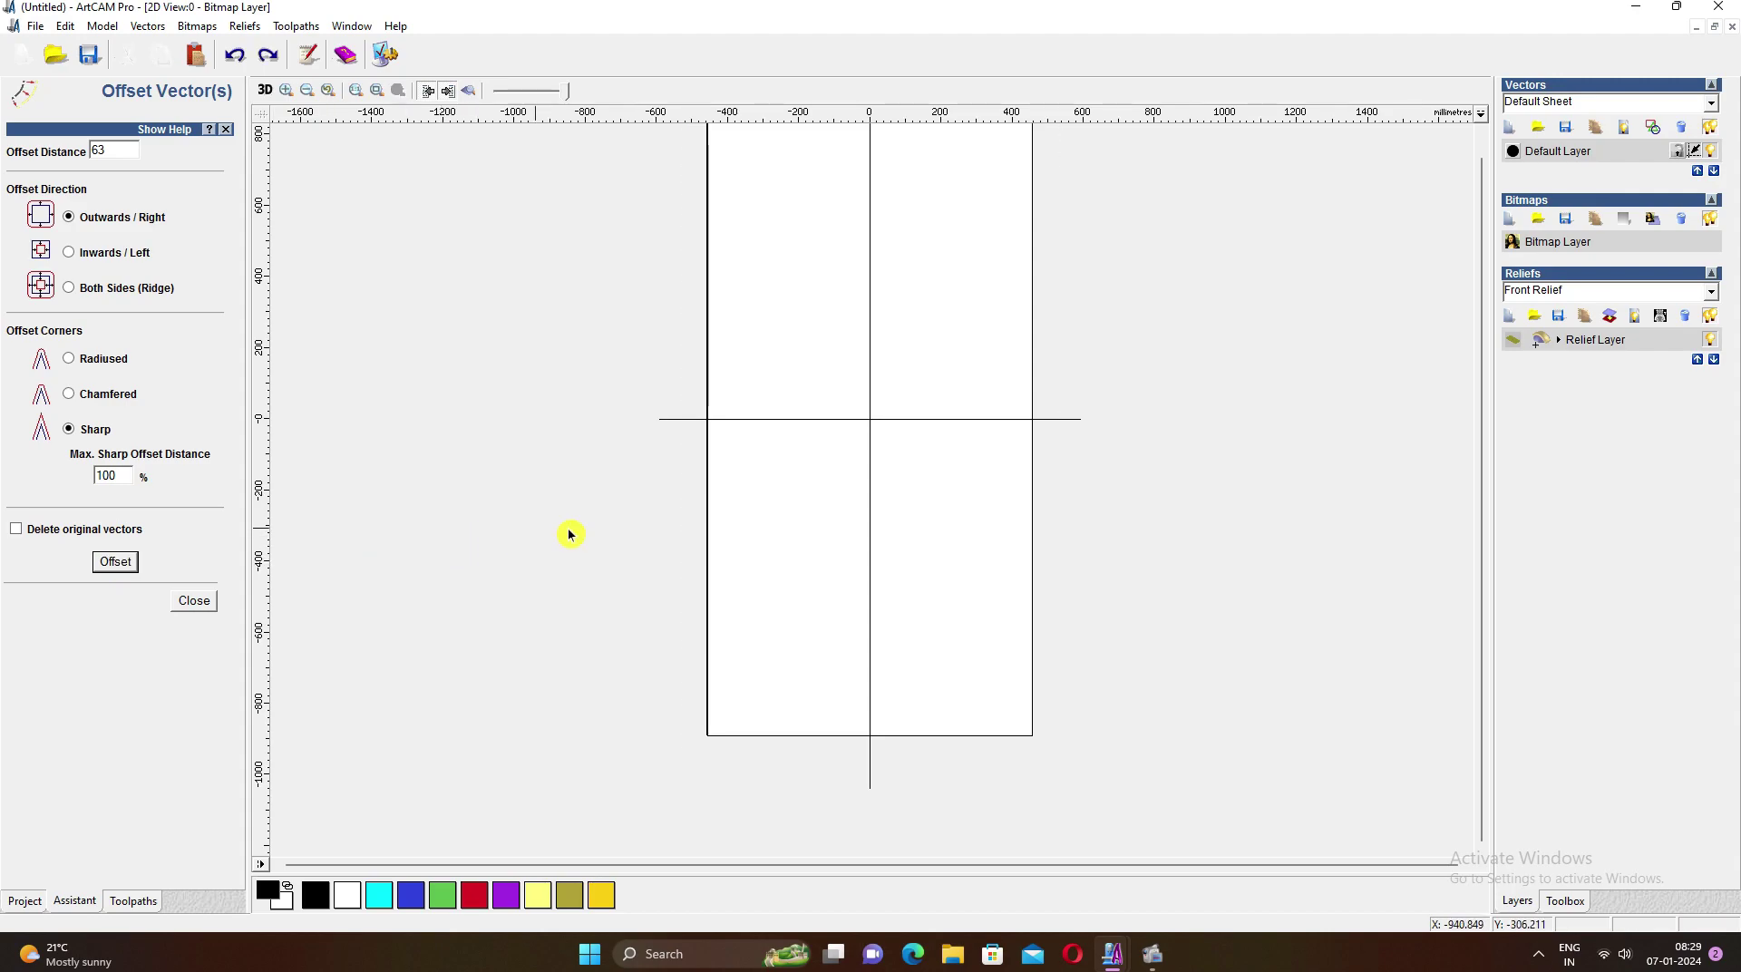
click(707, 531)
click(68, 253)
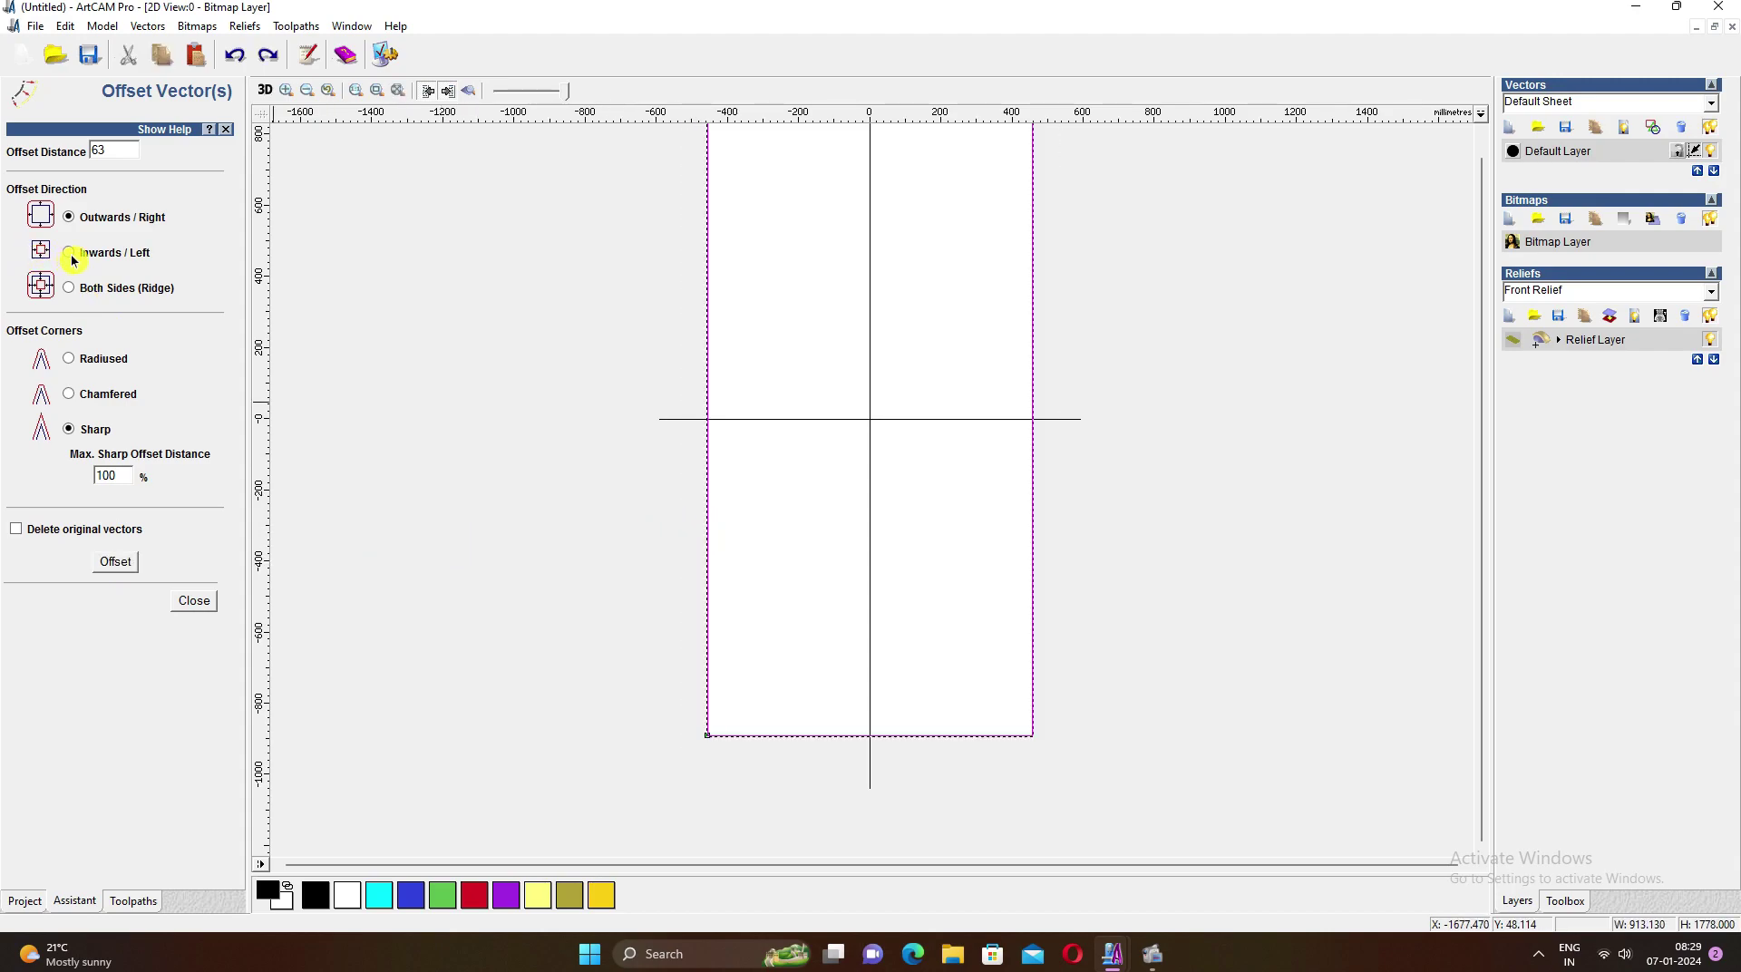
click(116, 562)
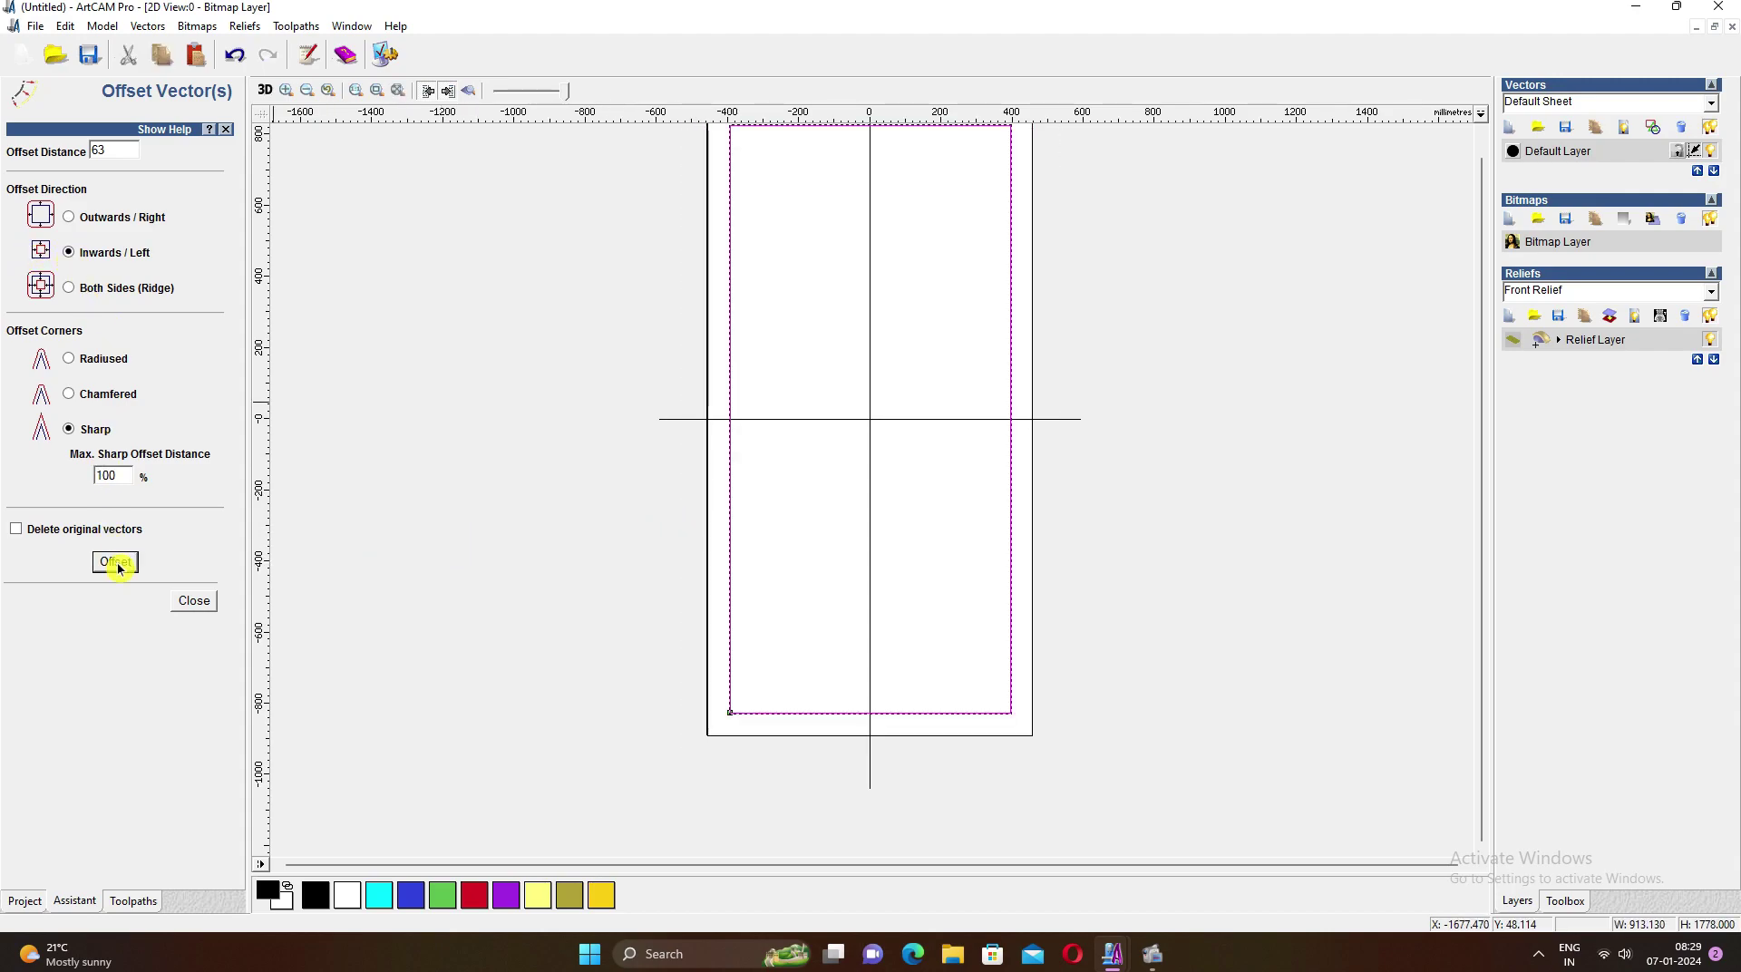
click(749, 537)
click(194, 601)
Select both rectangles and the two centre lines and copy them to the clipboard
scroll(675, 493, down, 3)
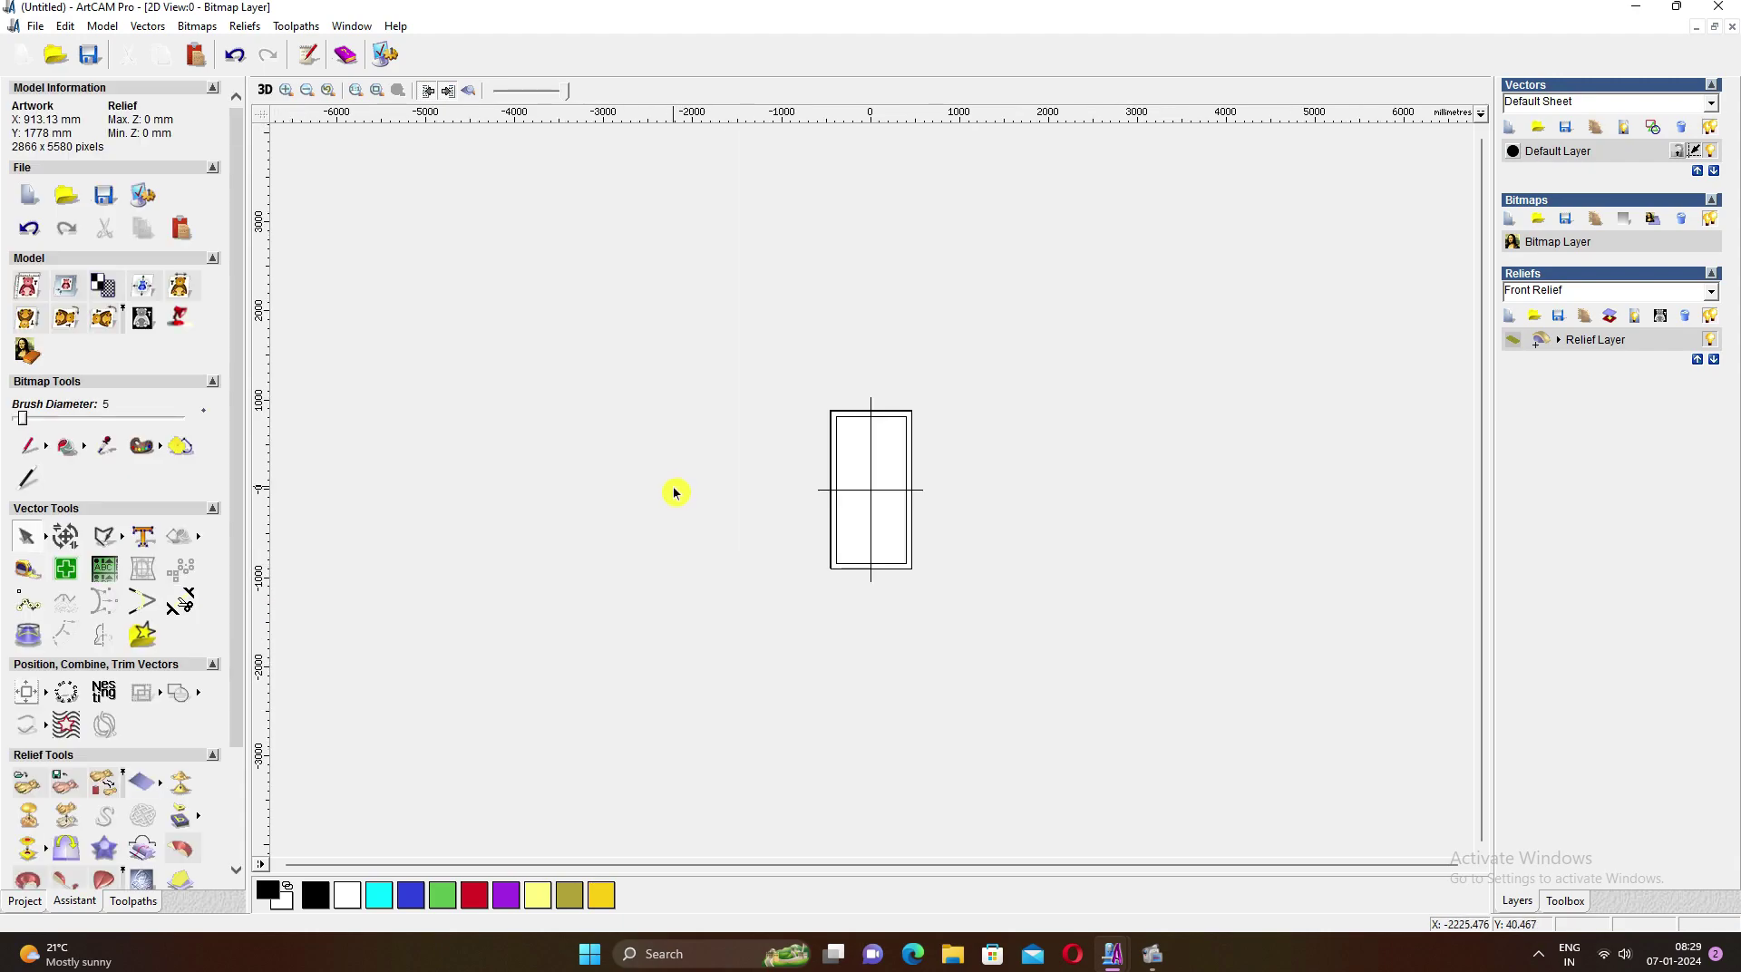
drag(749, 328, 990, 632)
right_click(1030, 401)
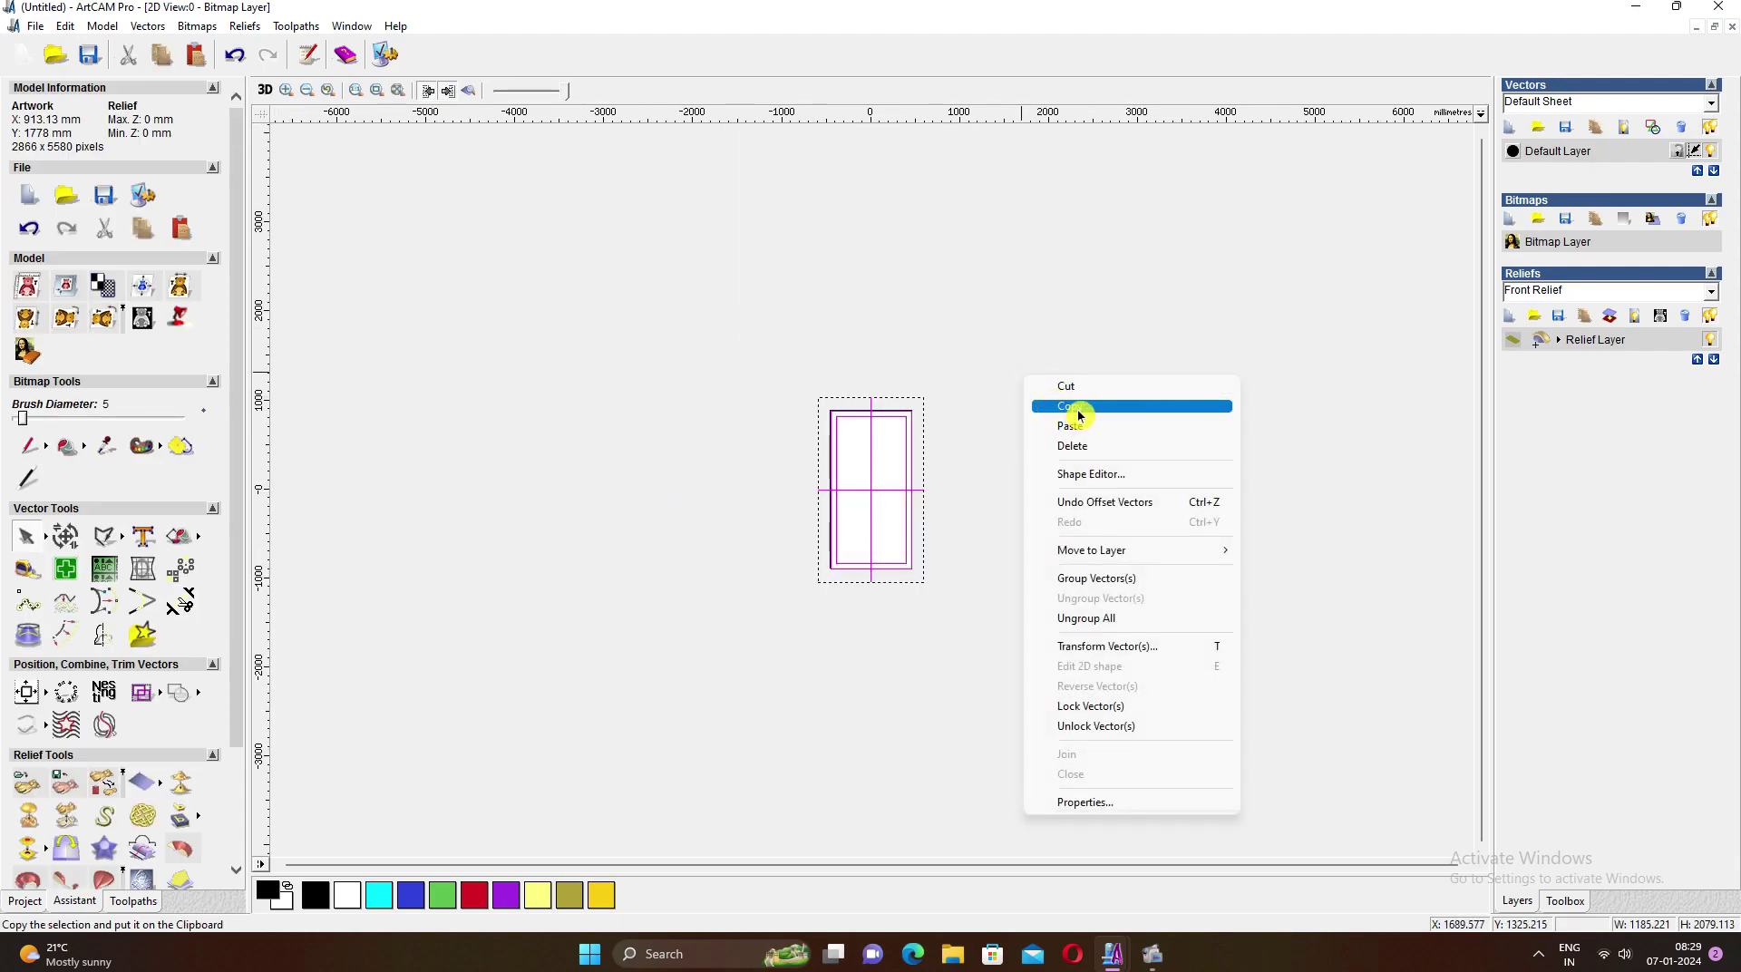
click(1073, 406)
click(959, 553)
Load the tall, narrow border relief from a folder on New Volume (F:) as 3D clipart for pasting
scroll(879, 553, up, 2)
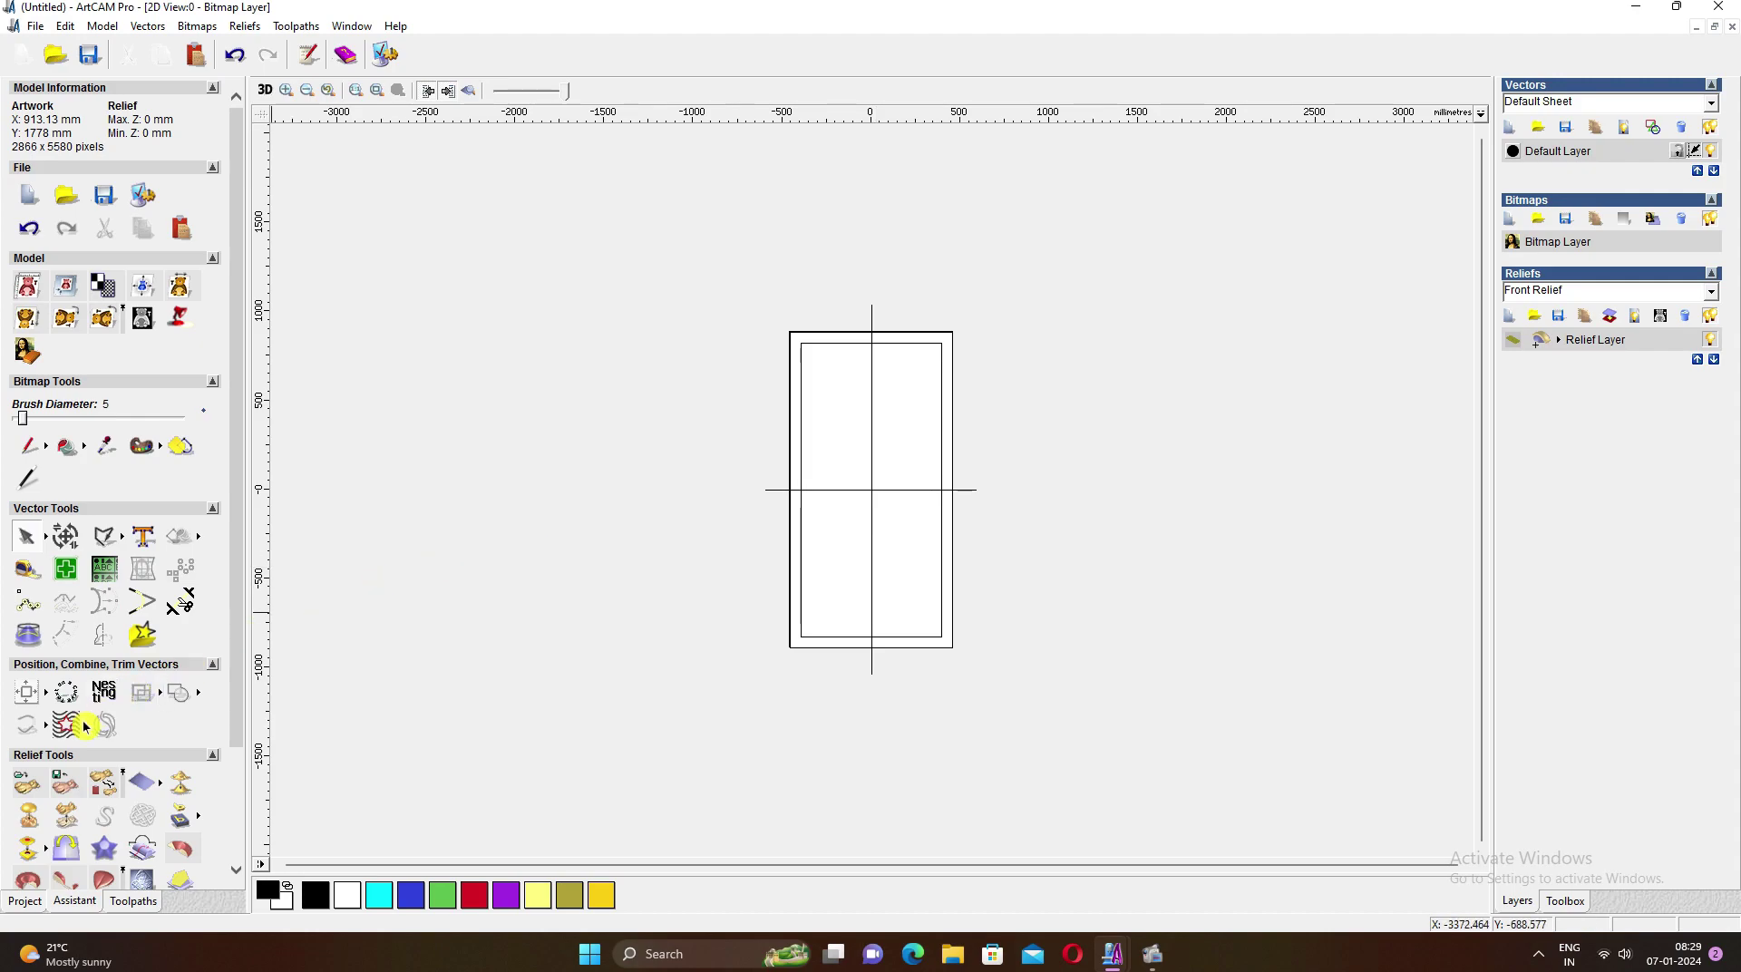
click(33, 787)
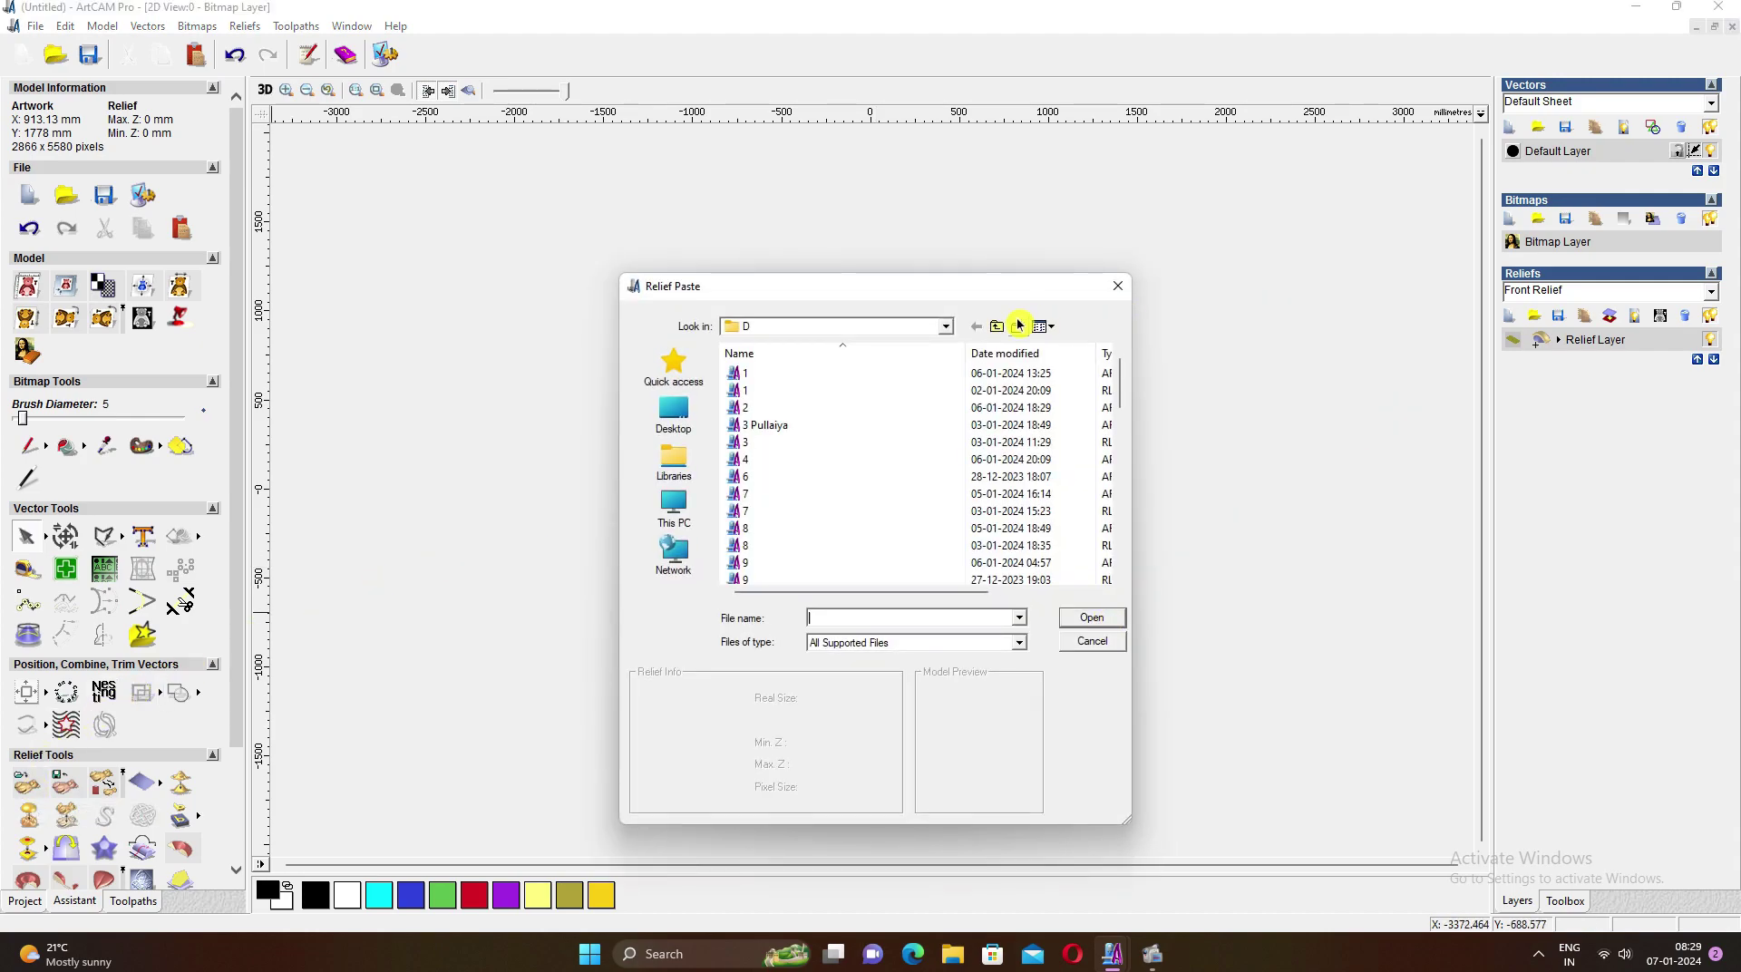
click(998, 328)
click(998, 328)
scroll(917, 451, down, 3)
click(850, 577)
double_click(851, 577)
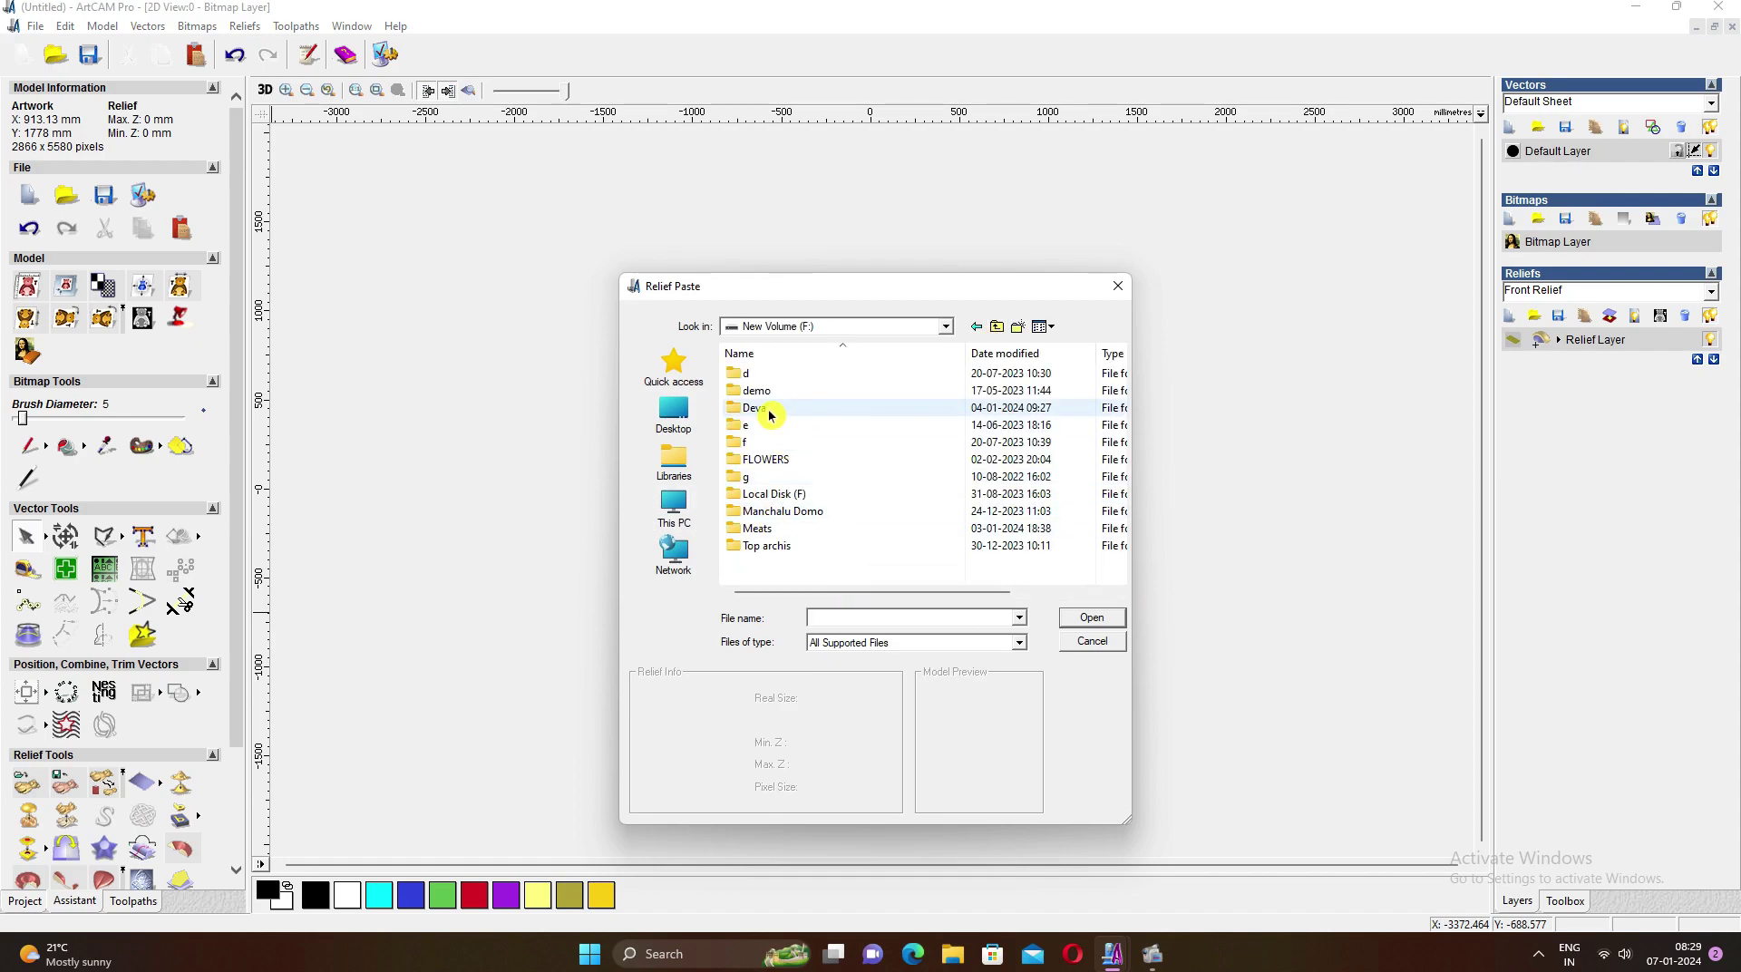
double_click(770, 415)
drag(1122, 379, 1120, 580)
click(802, 566)
click(803, 546)
click(1092, 620)
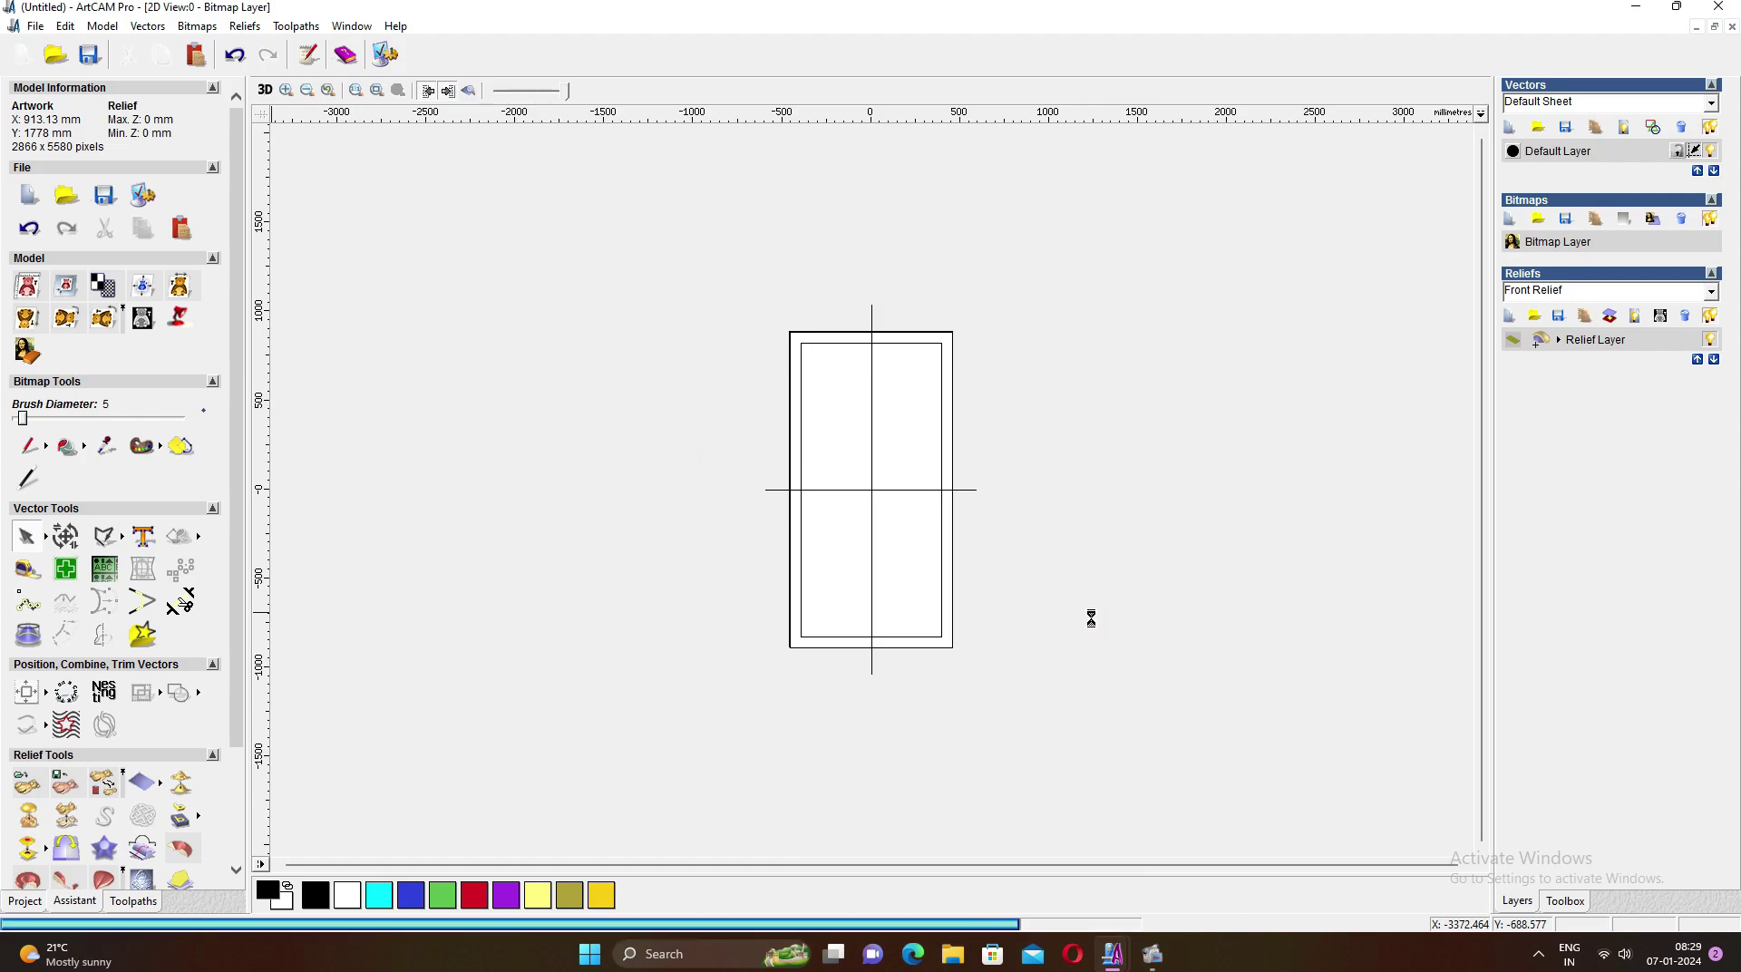
drag(1019, 363, 1408, 376)
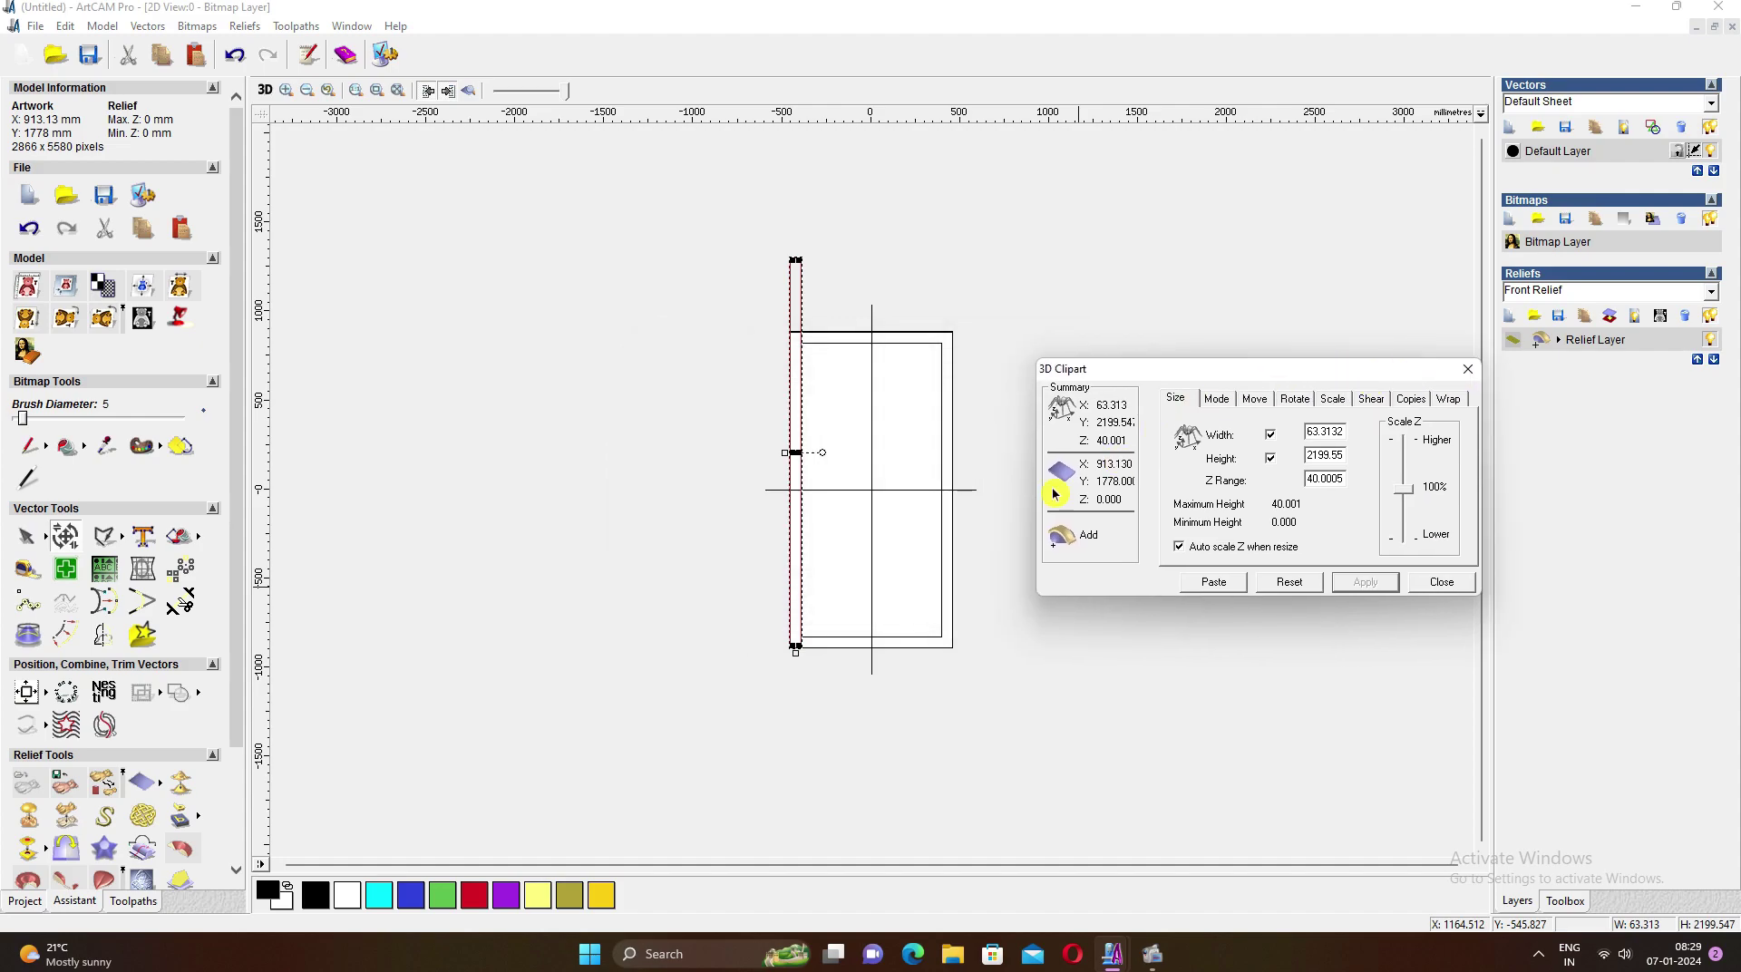
Centre the border clipart in the model and align it with the outer rectangle's left edge
click(32, 696)
scroll(883, 535, up, 2)
click(858, 516)
scroll(723, 454, up, 2)
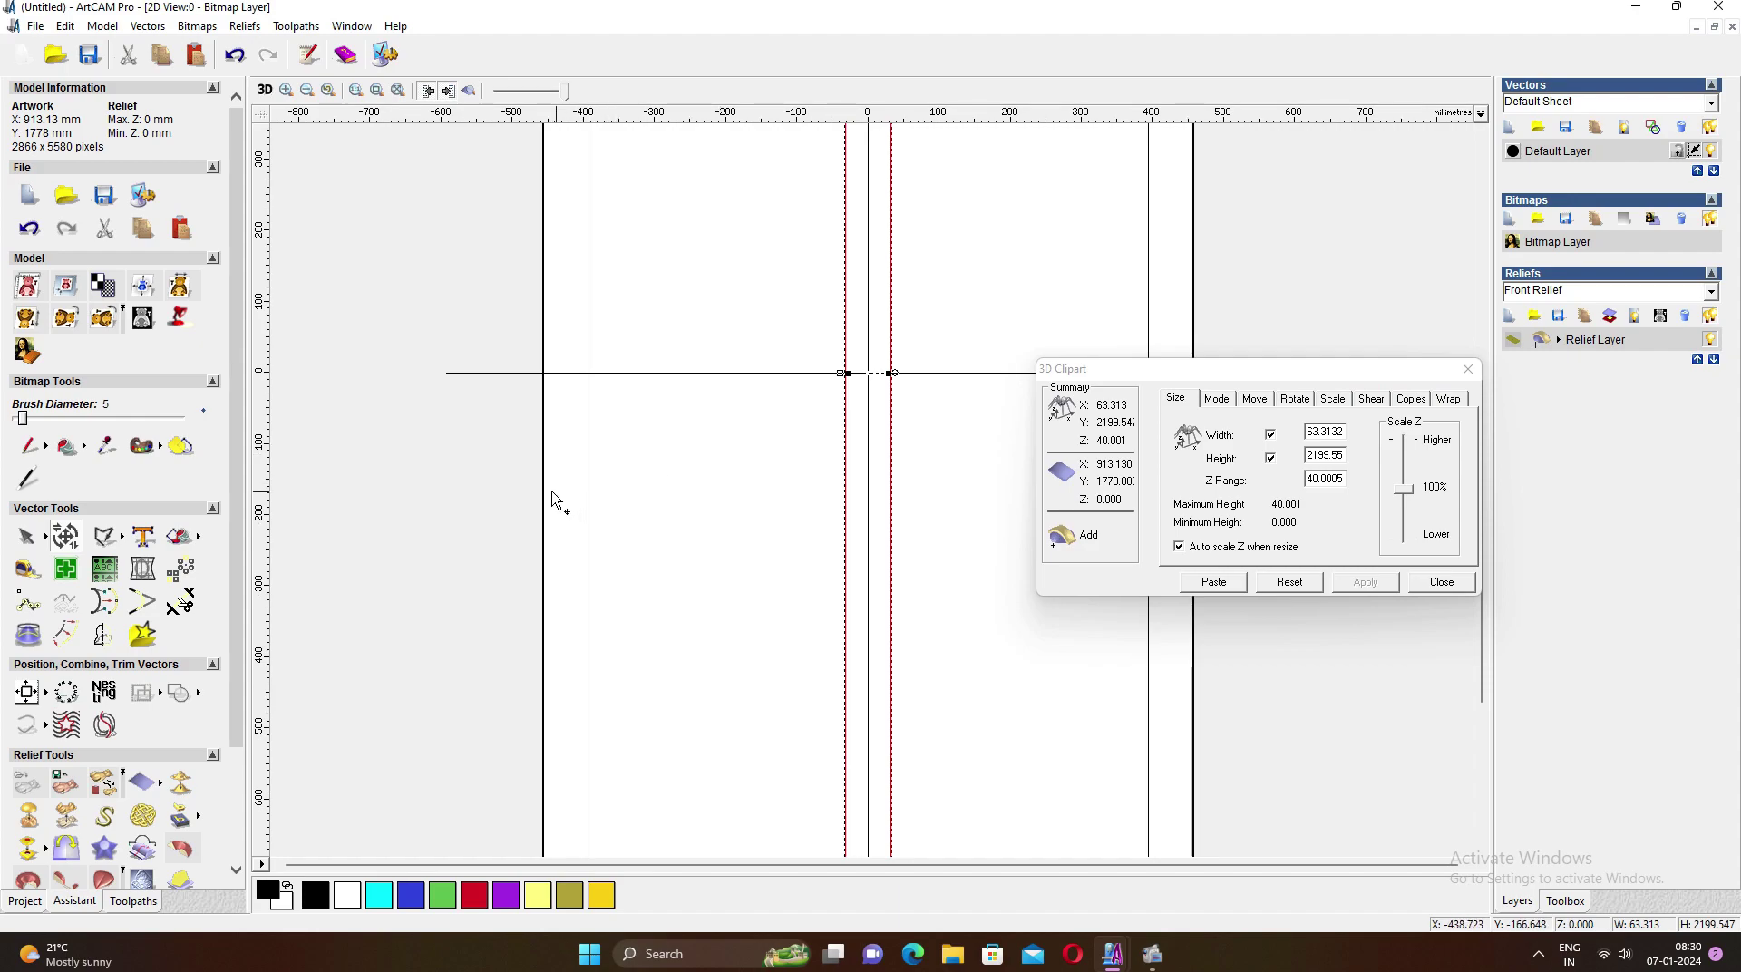
click(538, 542)
click(48, 698)
click(68, 695)
scroll(814, 602, down, 4)
scroll(789, 501, up, 10)
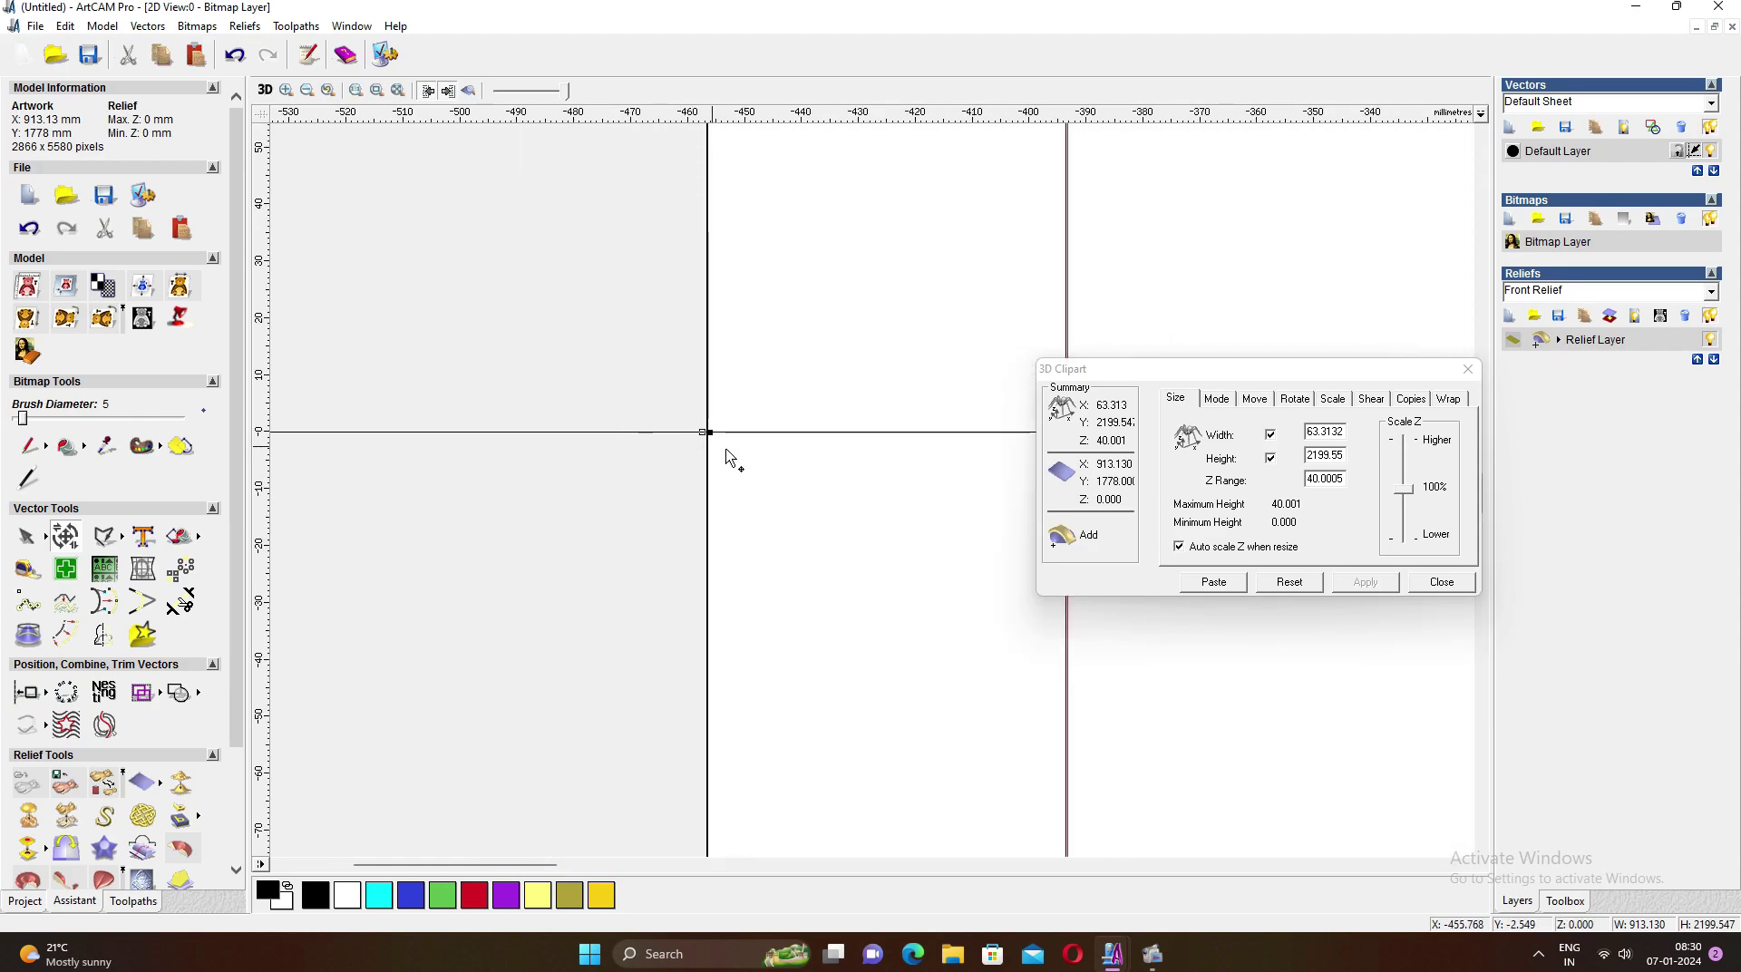
scroll(943, 467, down, 3)
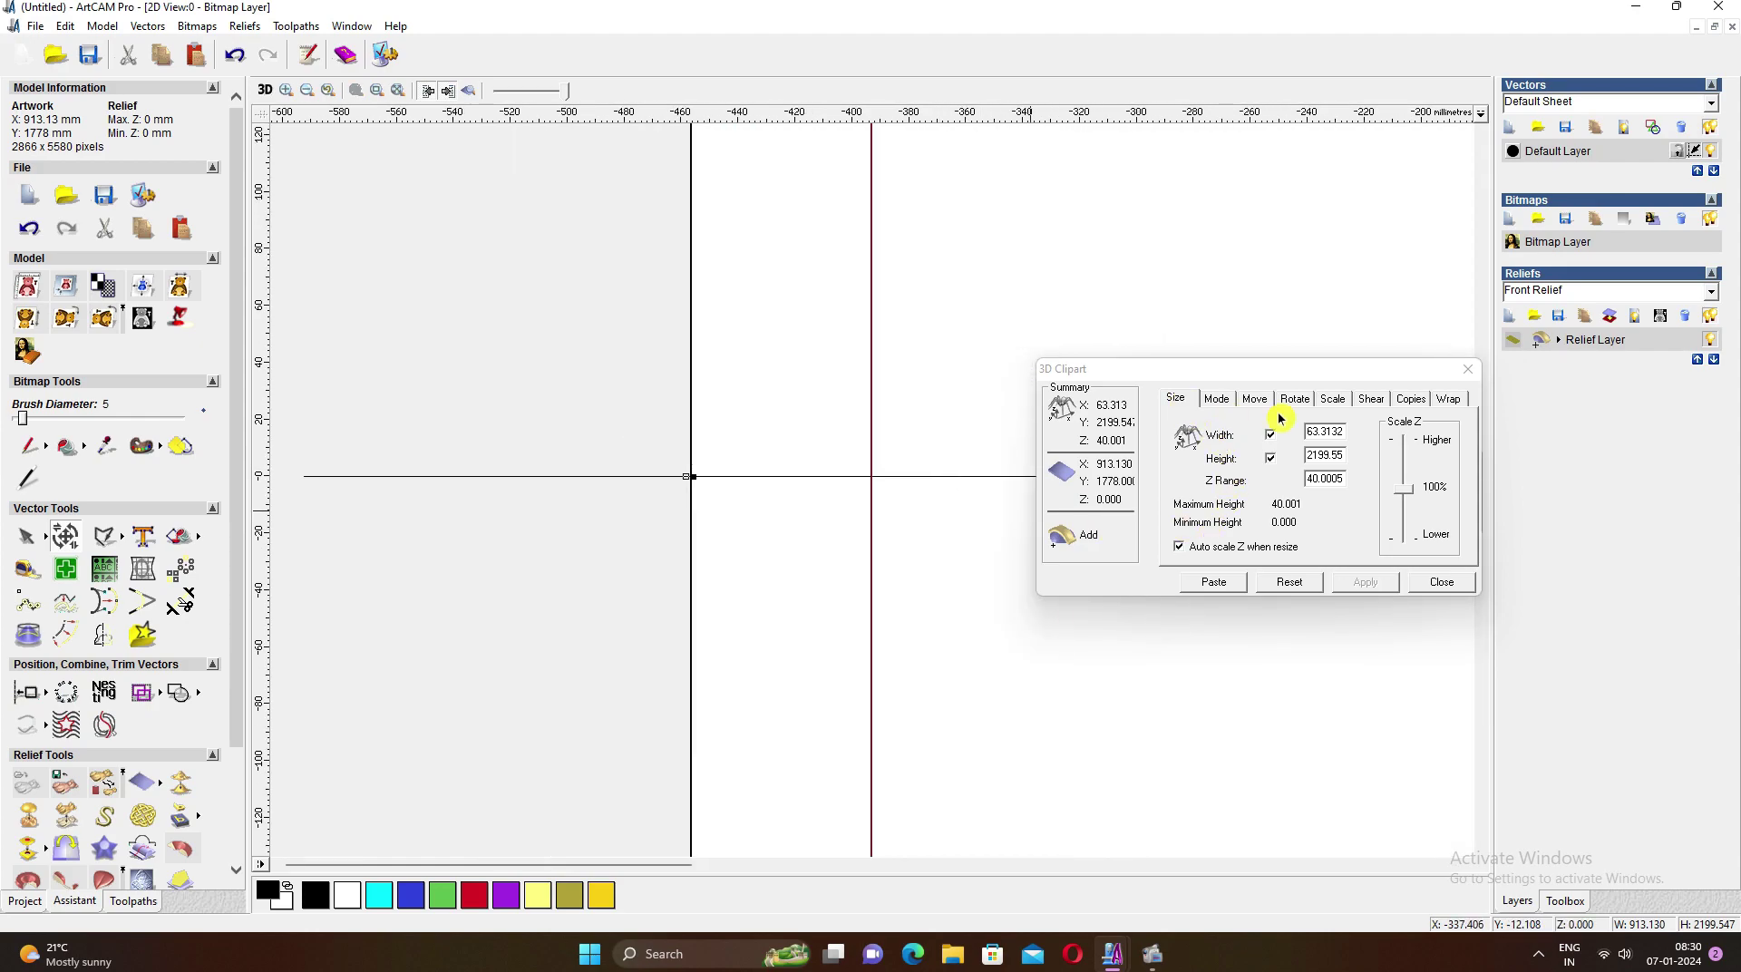
Set the border clipart to Merge Highest with a Z range of 30 mm and paste it into the relief
click(1213, 400)
click(1215, 513)
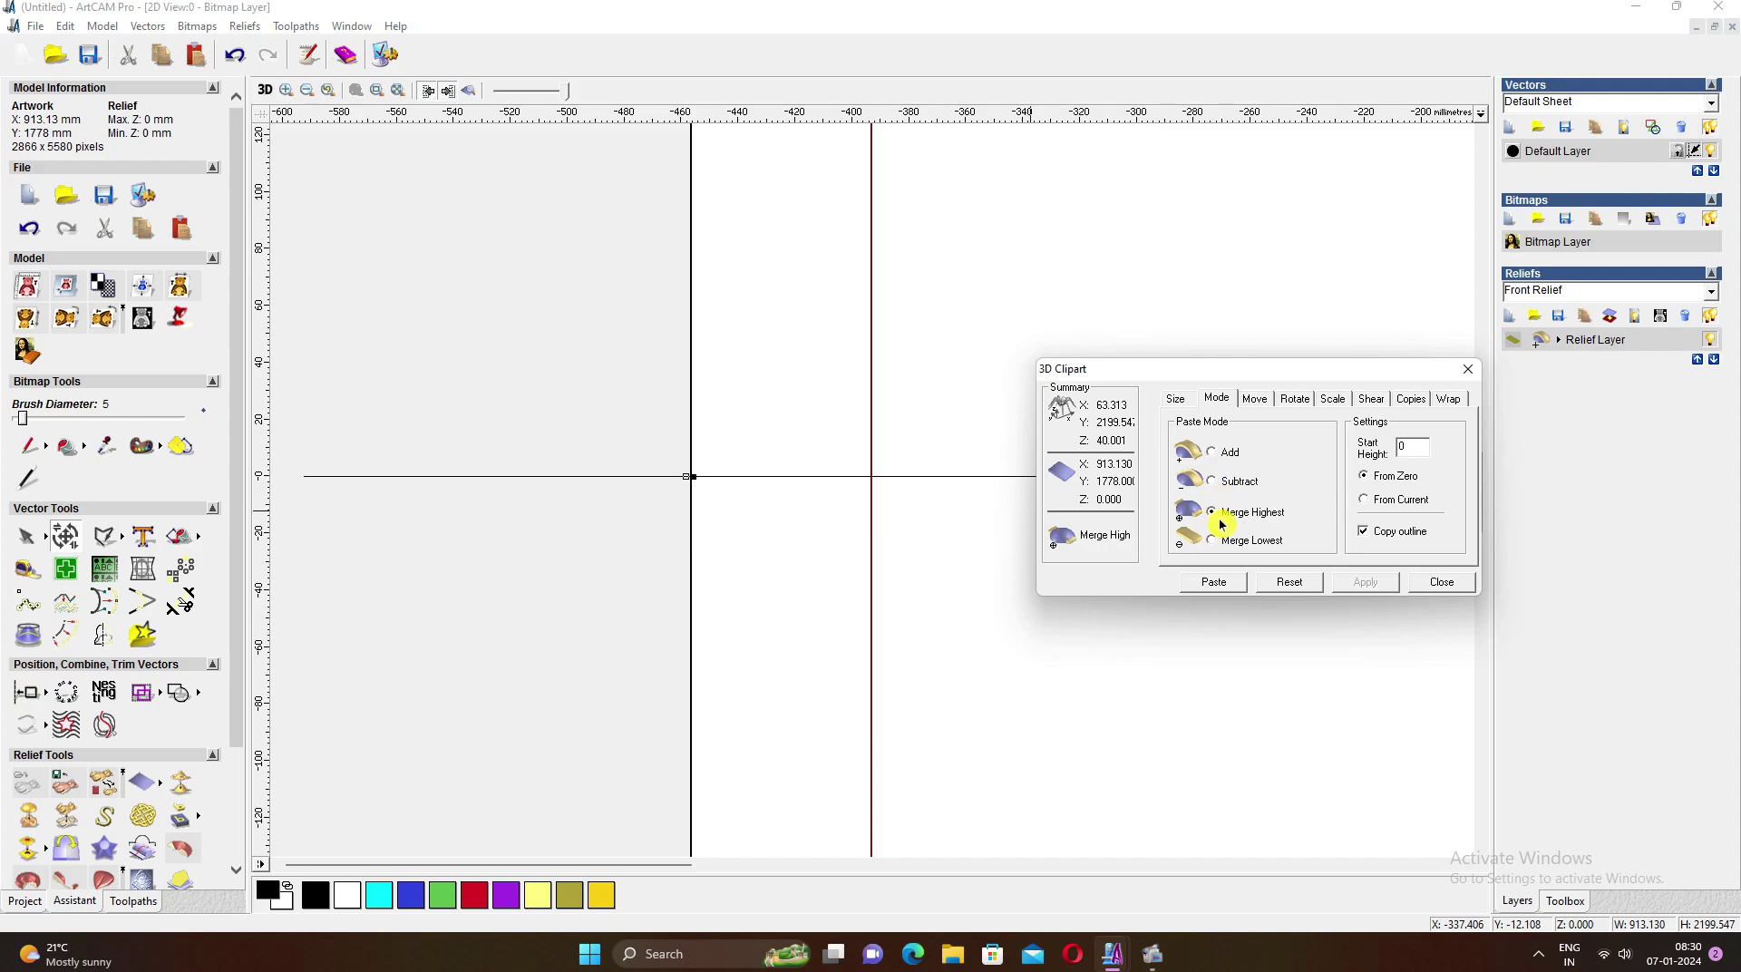
click(1175, 400)
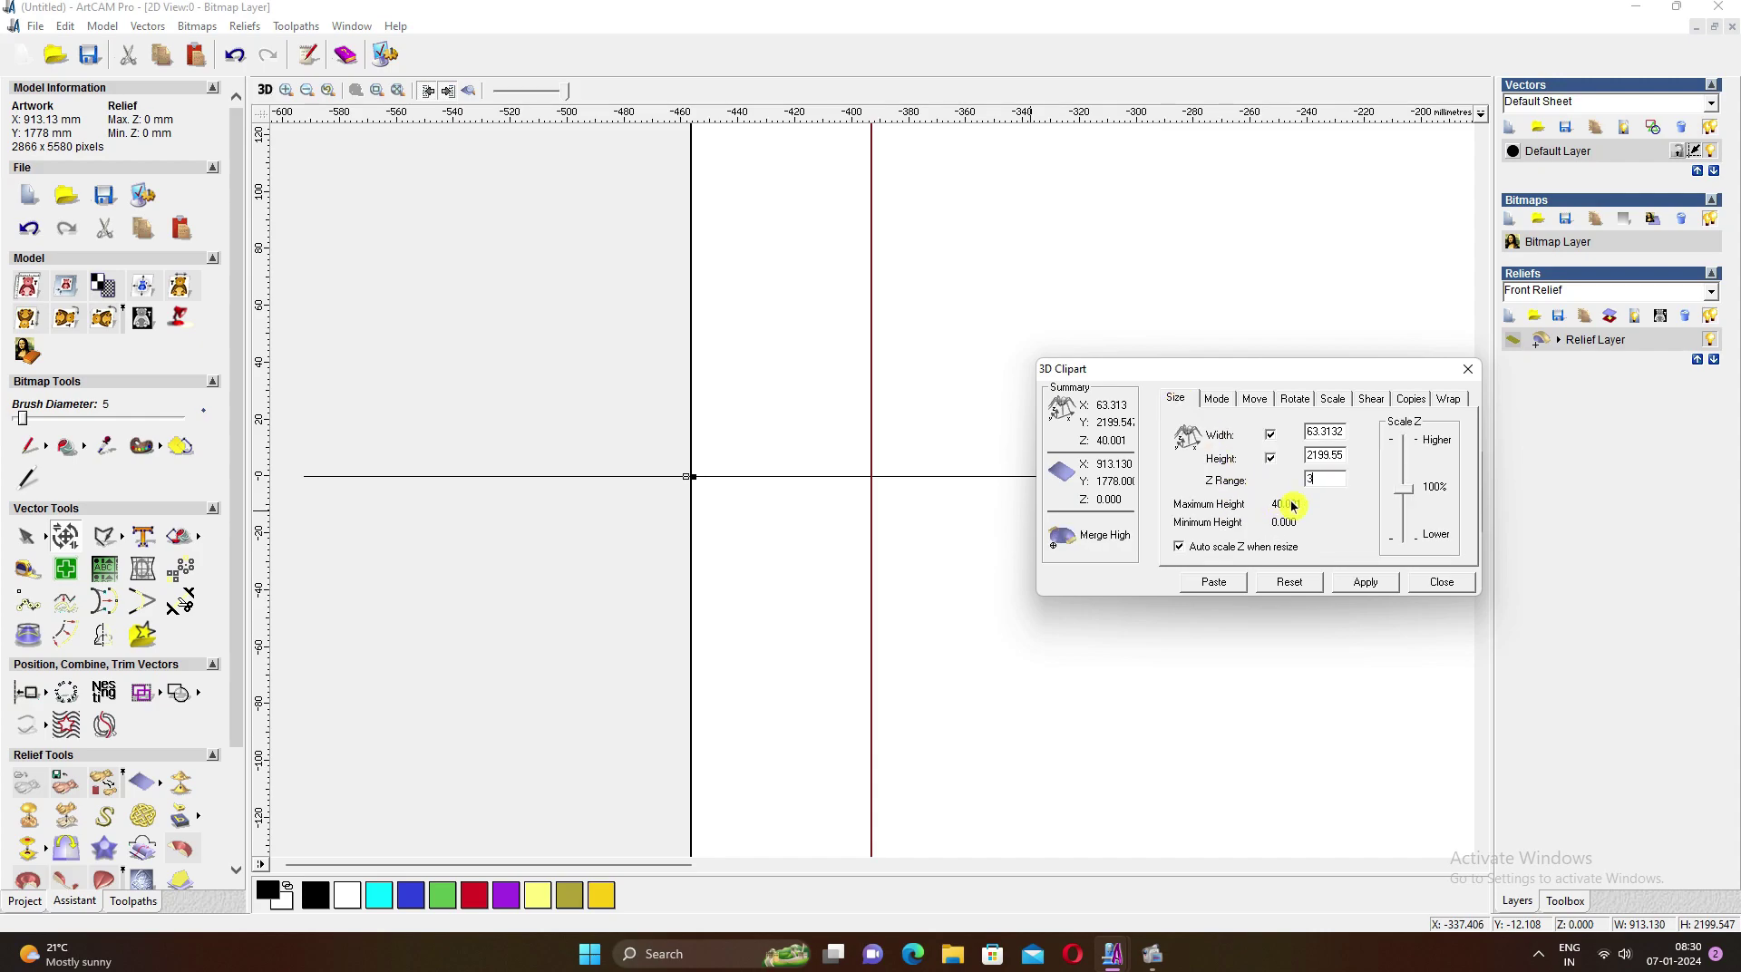
click(1366, 582)
click(1175, 400)
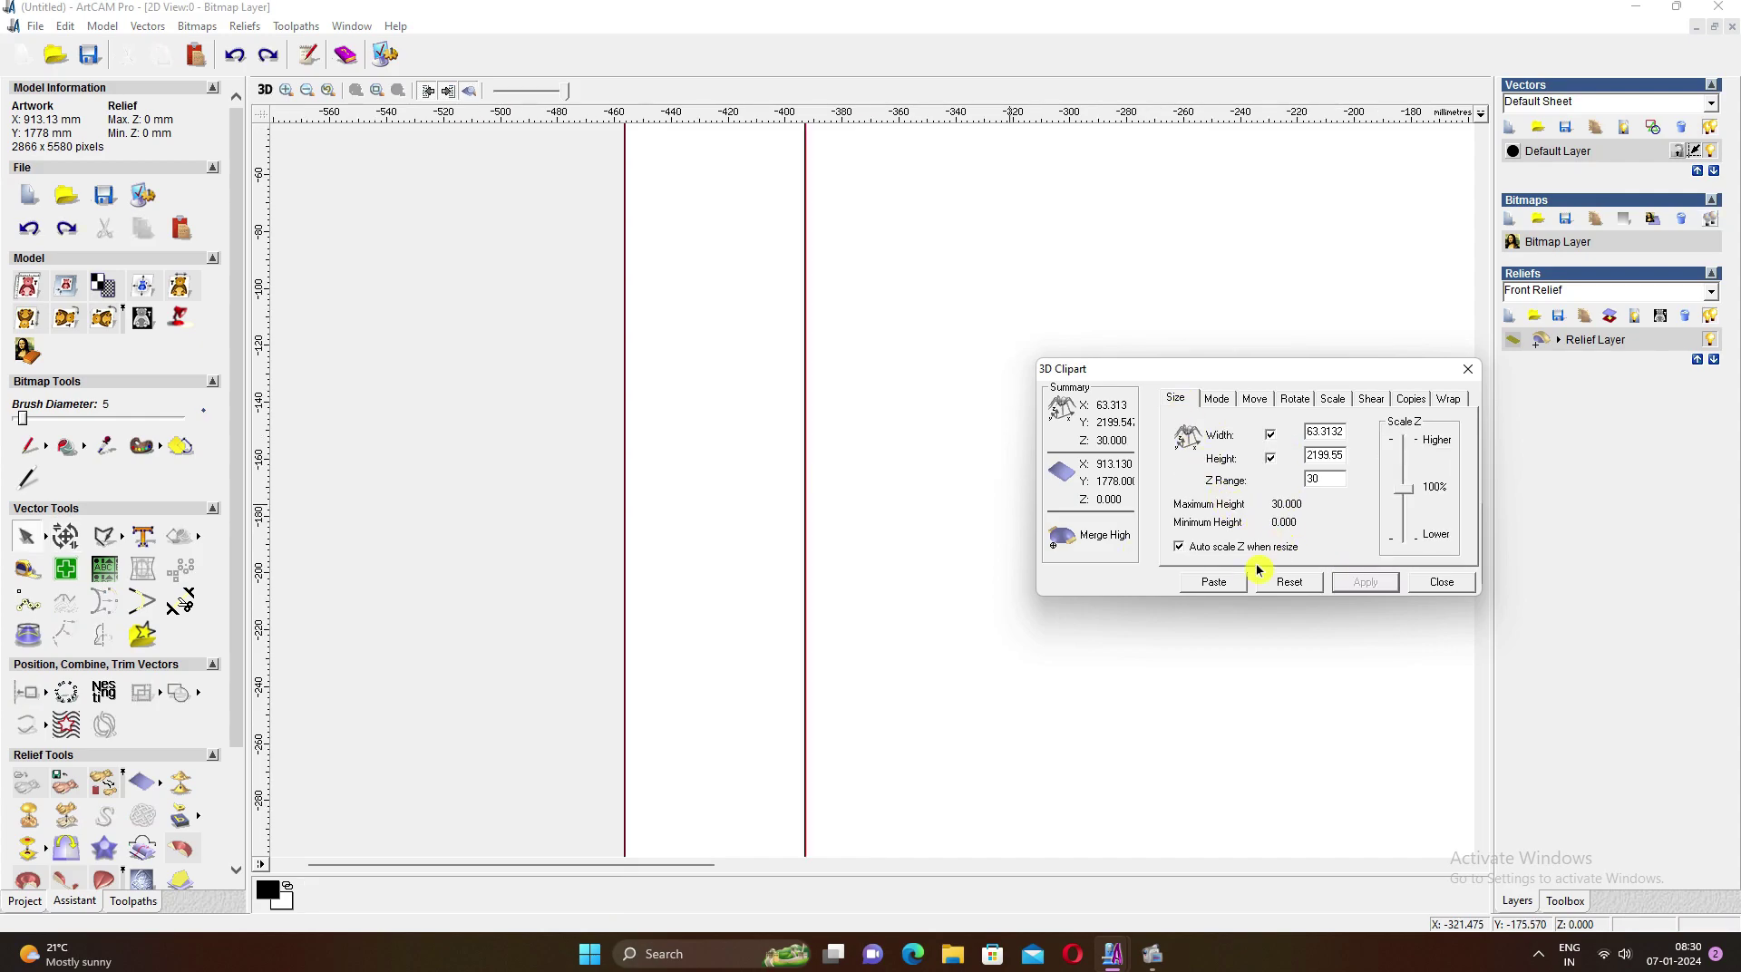
click(1215, 582)
scroll(809, 522, up, 5)
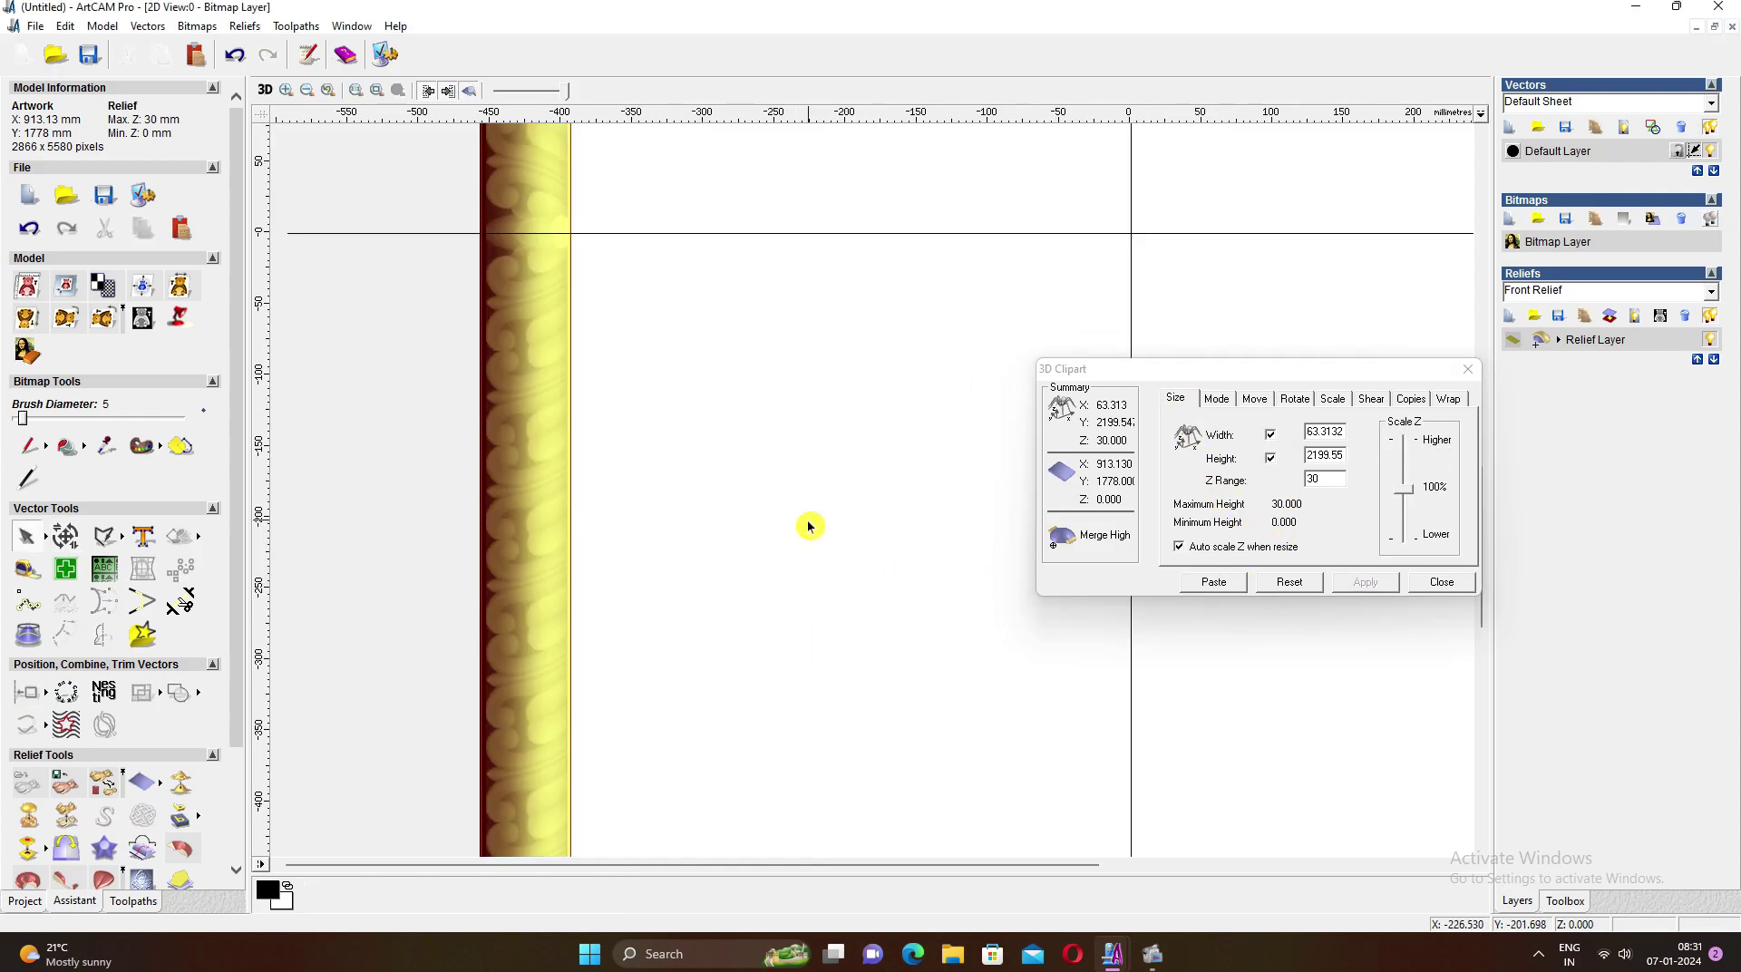
Draw a closed polyline about 136 × 118 mm around the border's lower end, with a diagonal edge through the outer and inner rectangle corners
scroll(728, 505, down, 2)
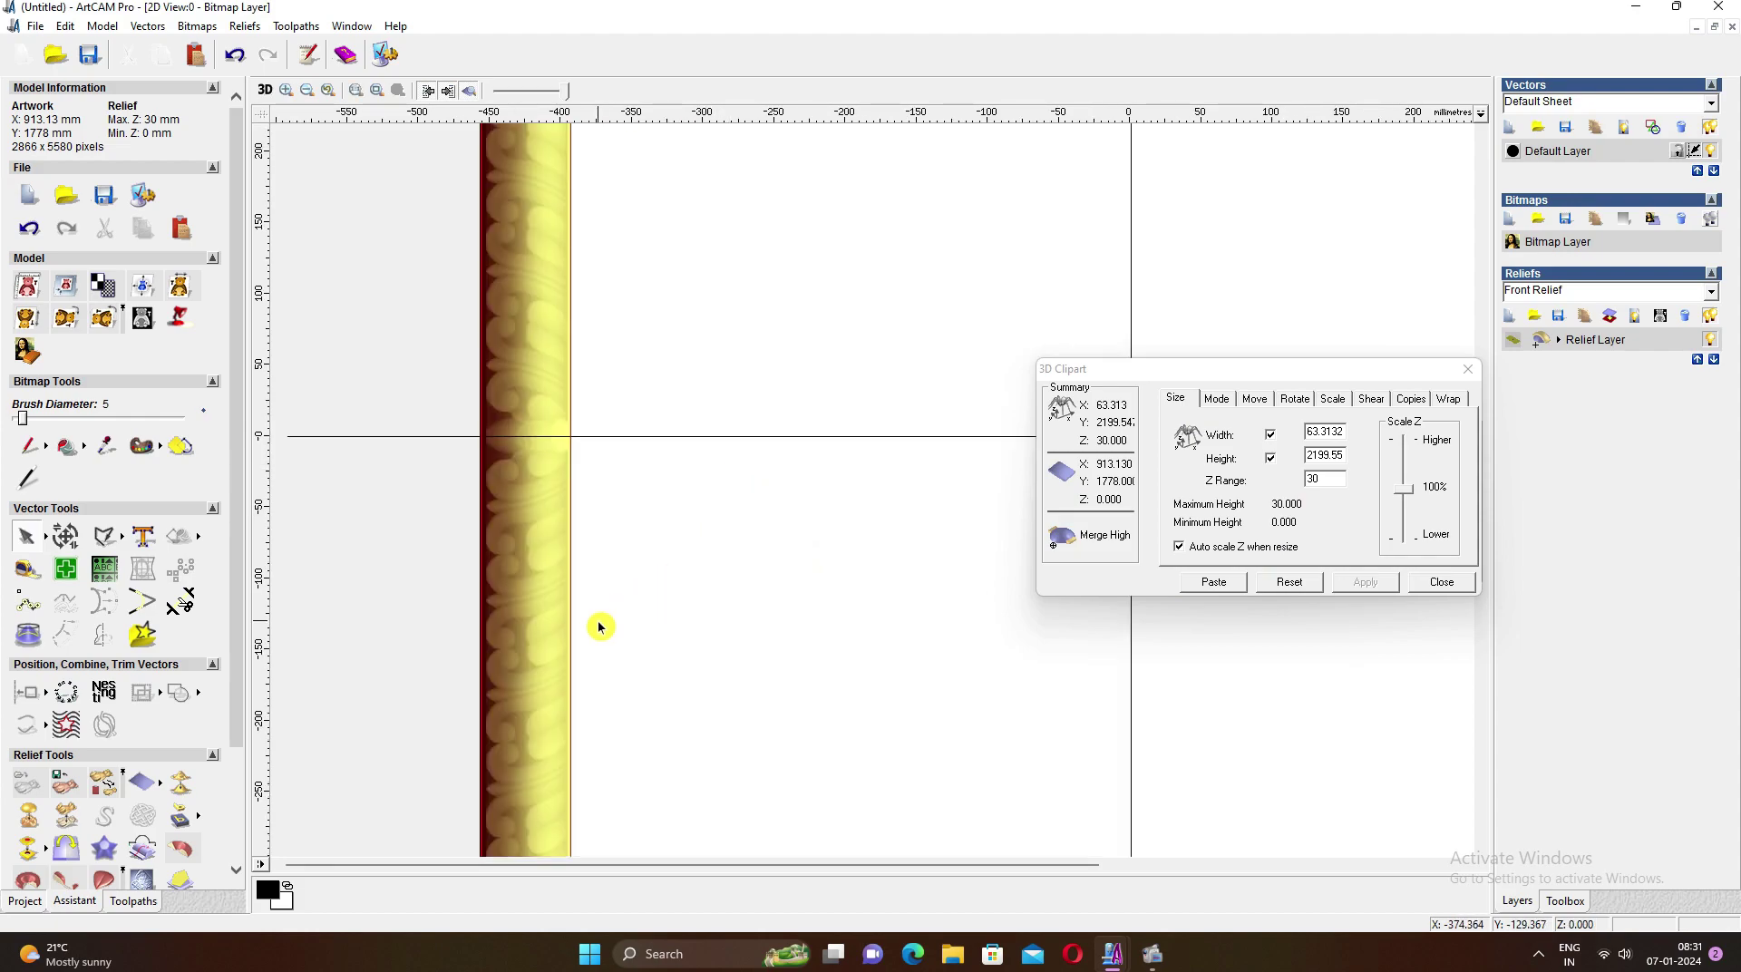
scroll(724, 668, down, 2)
scroll(723, 668, up, 6)
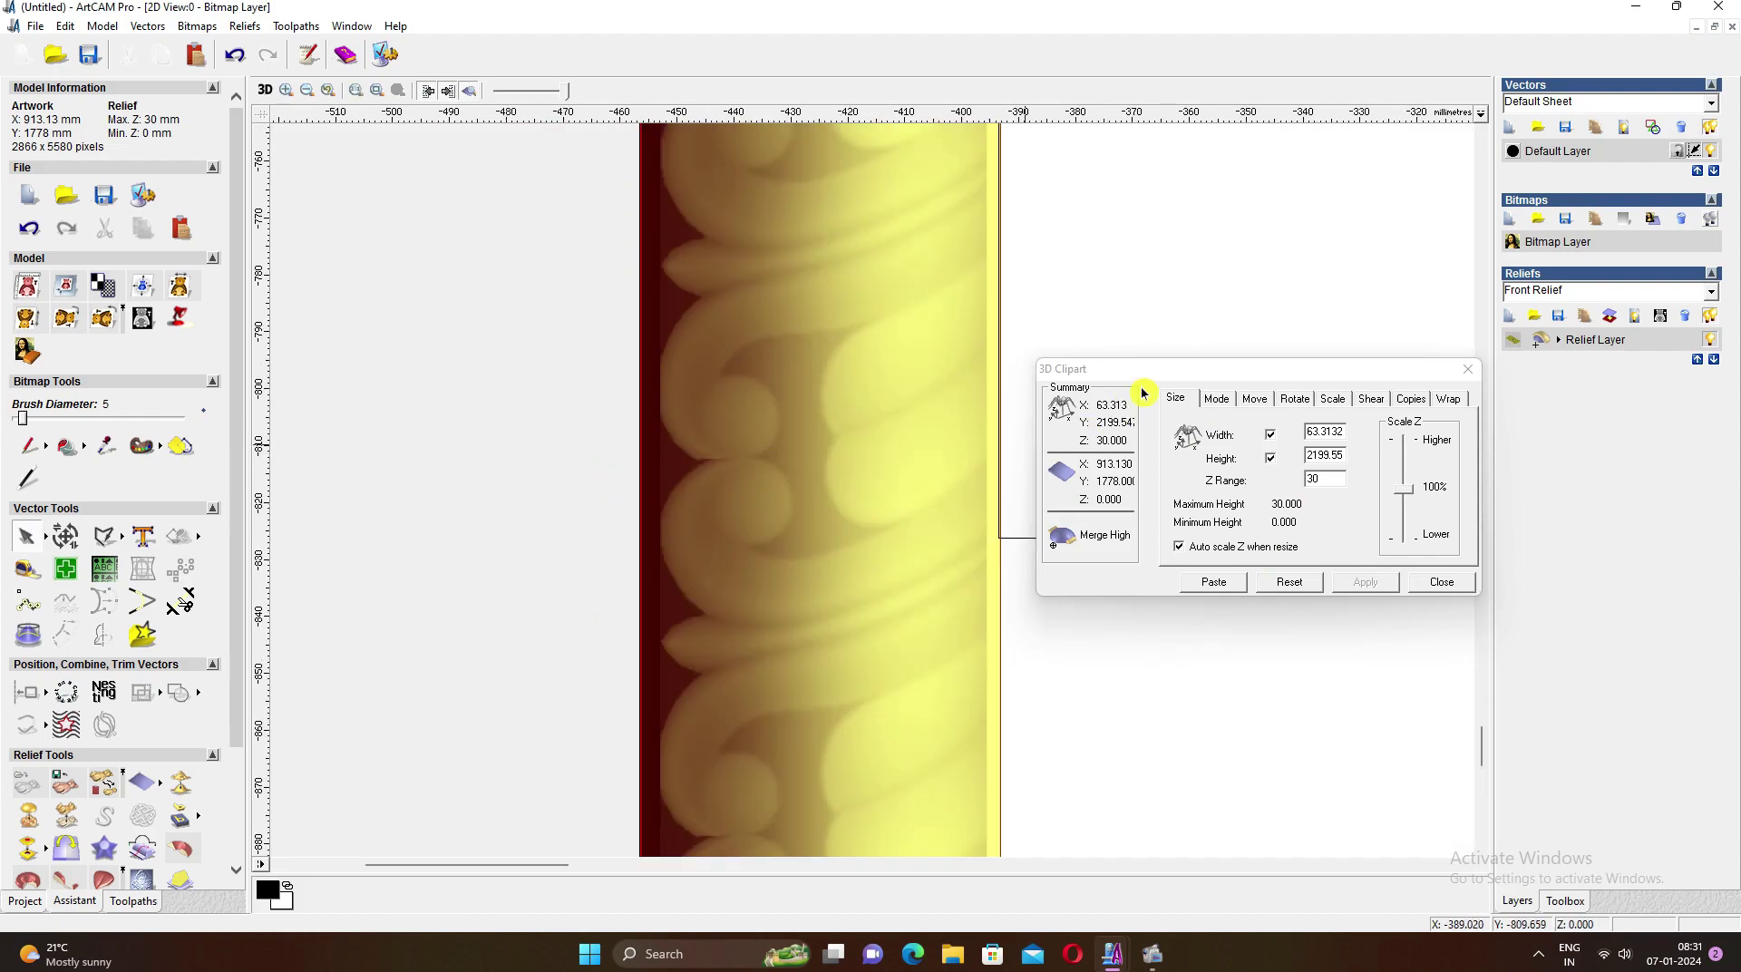
drag(1159, 368, 1361, 427)
scroll(890, 595, down, 1)
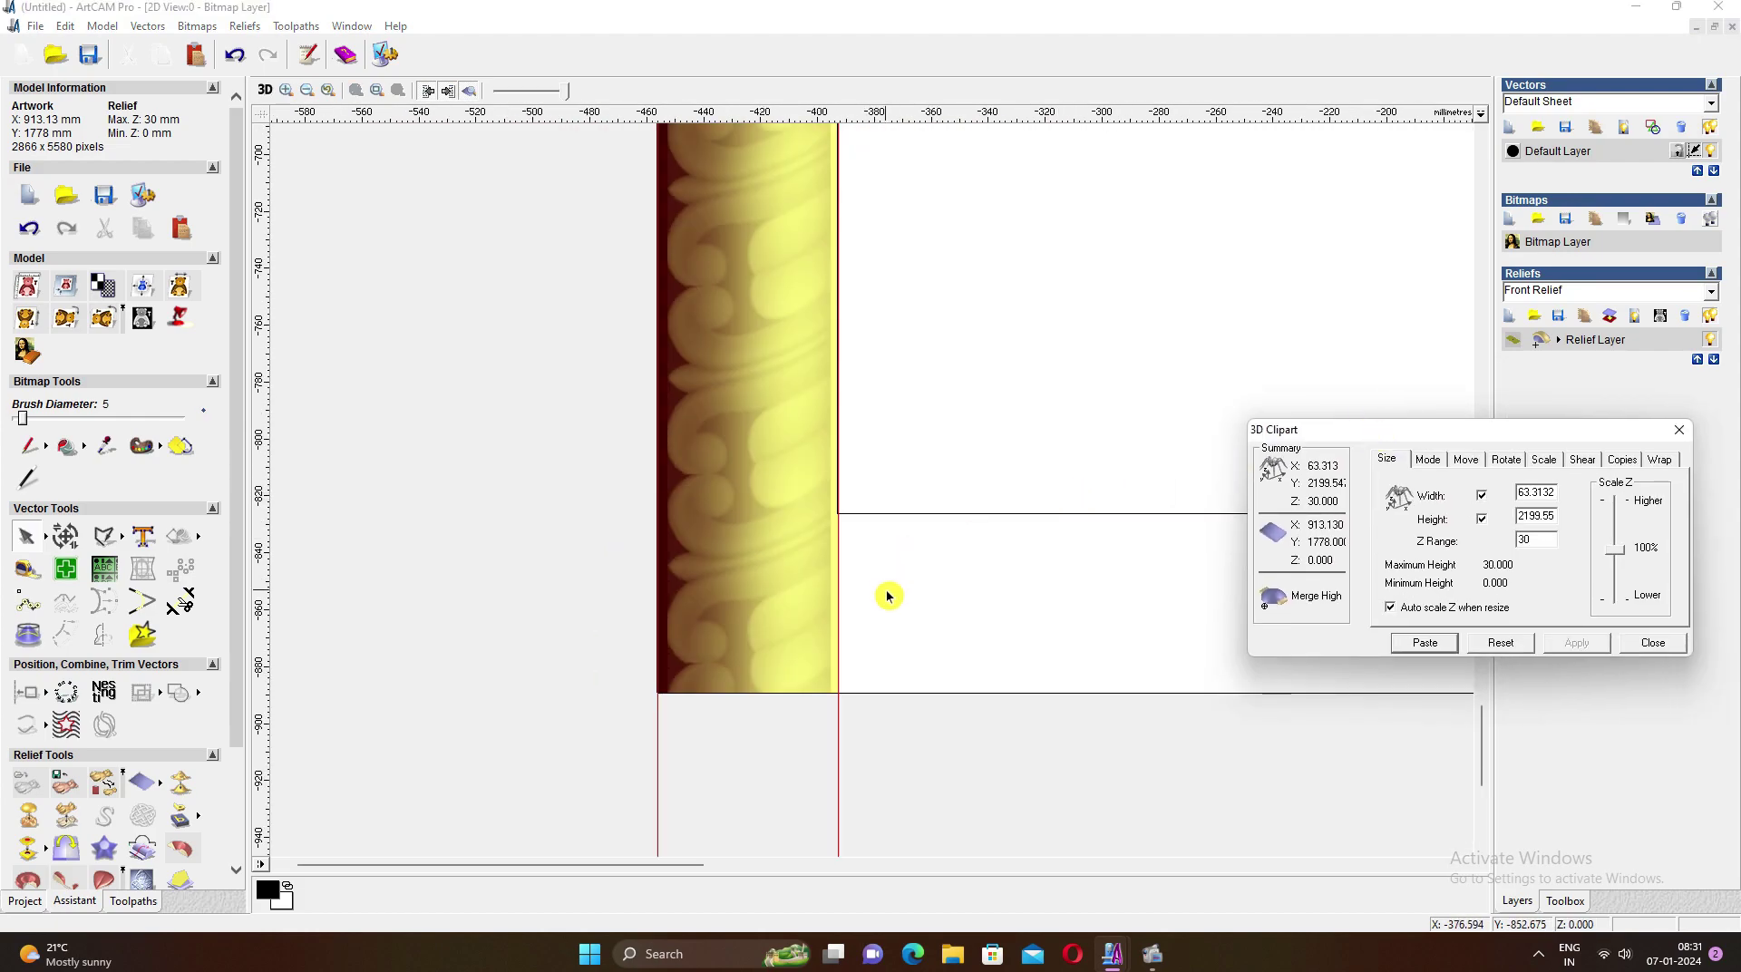
click(105, 536)
scroll(658, 676, up, 6)
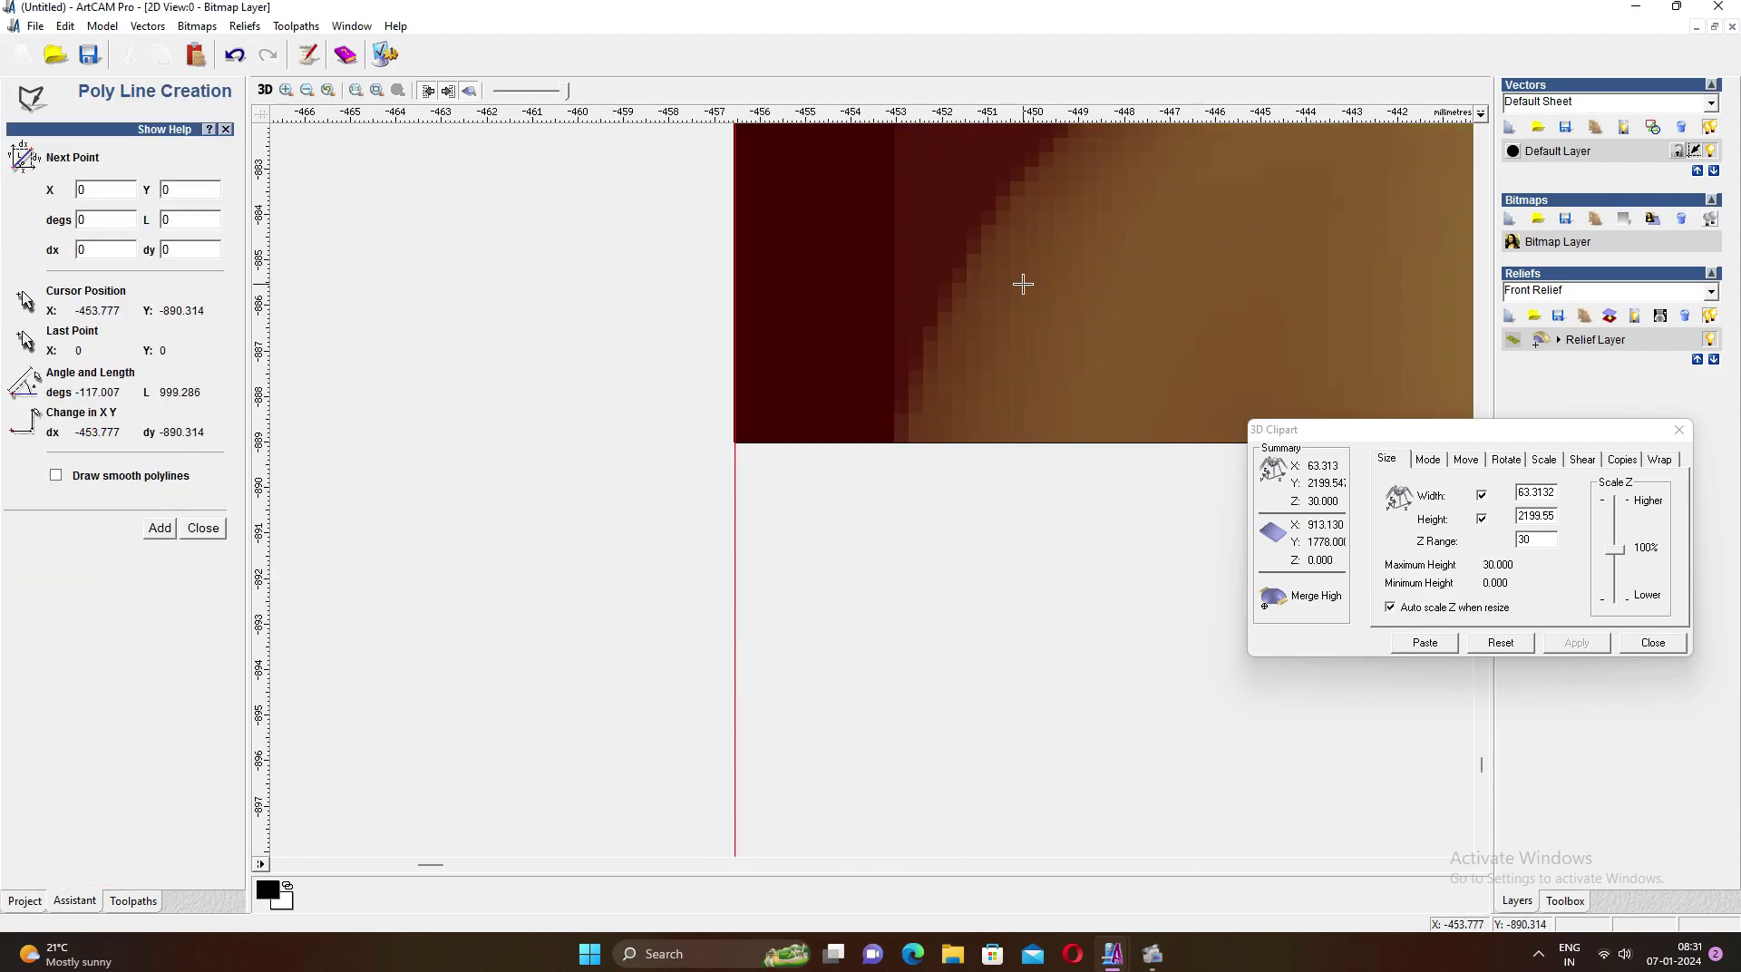
click(734, 443)
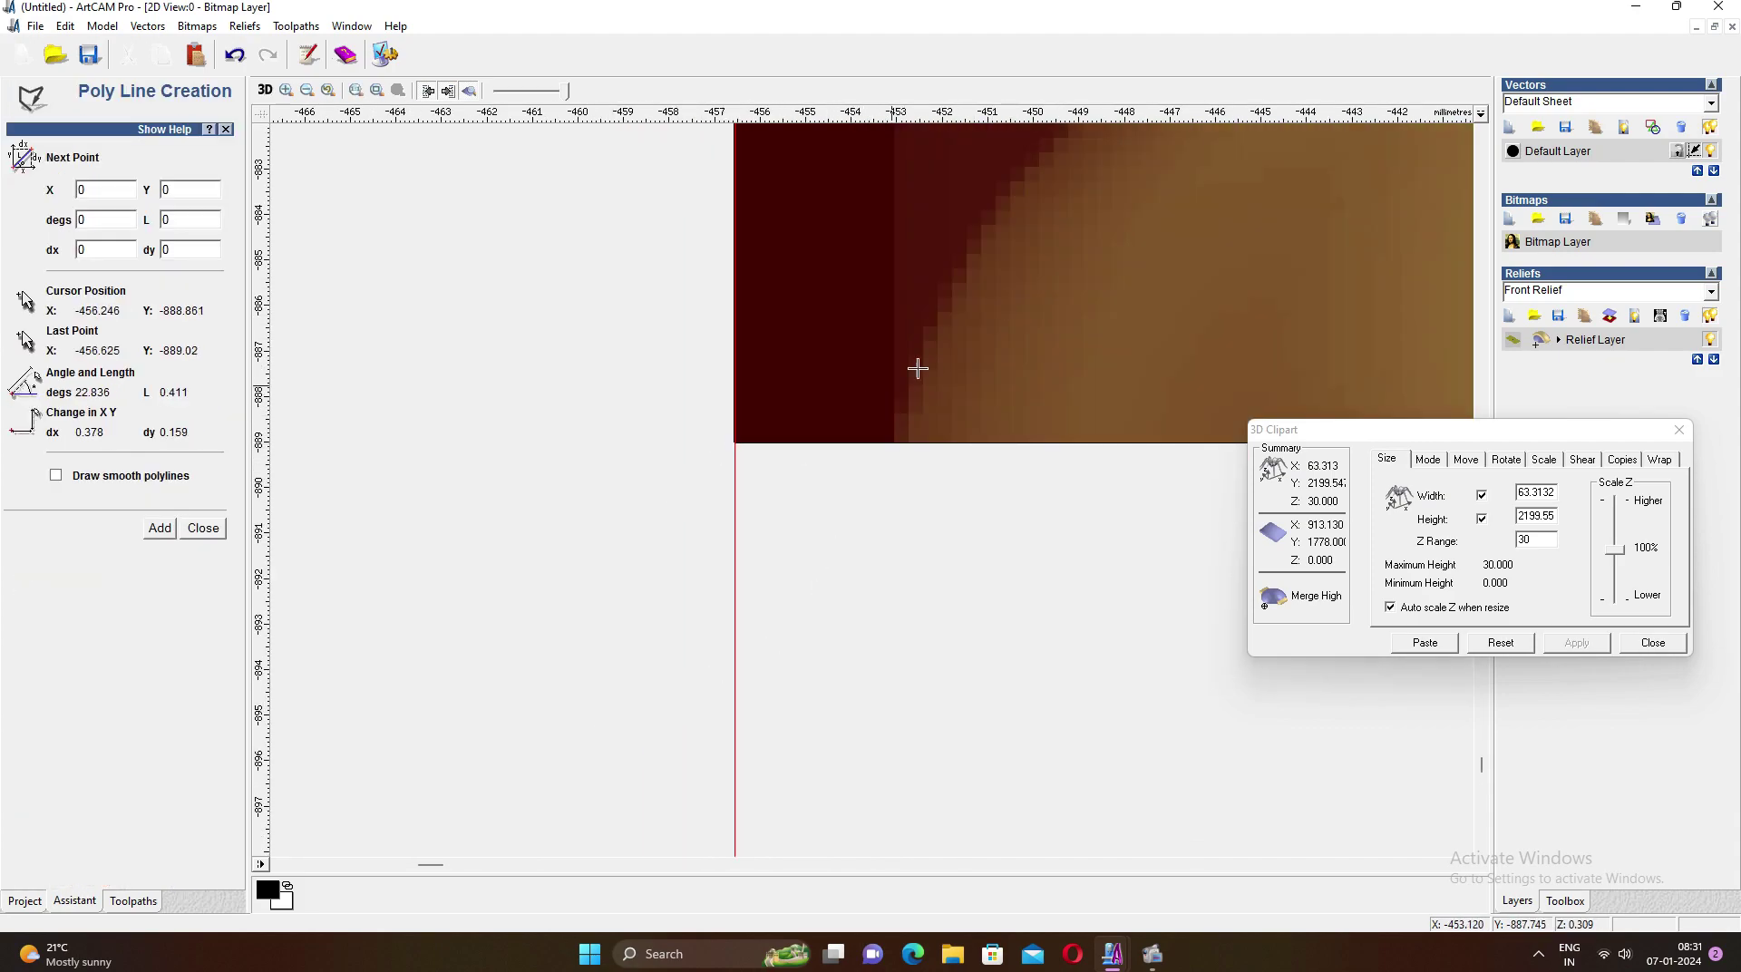
scroll(1097, 209, down, 3)
scroll(1035, 296, up, 2)
scroll(683, 614, down, 1)
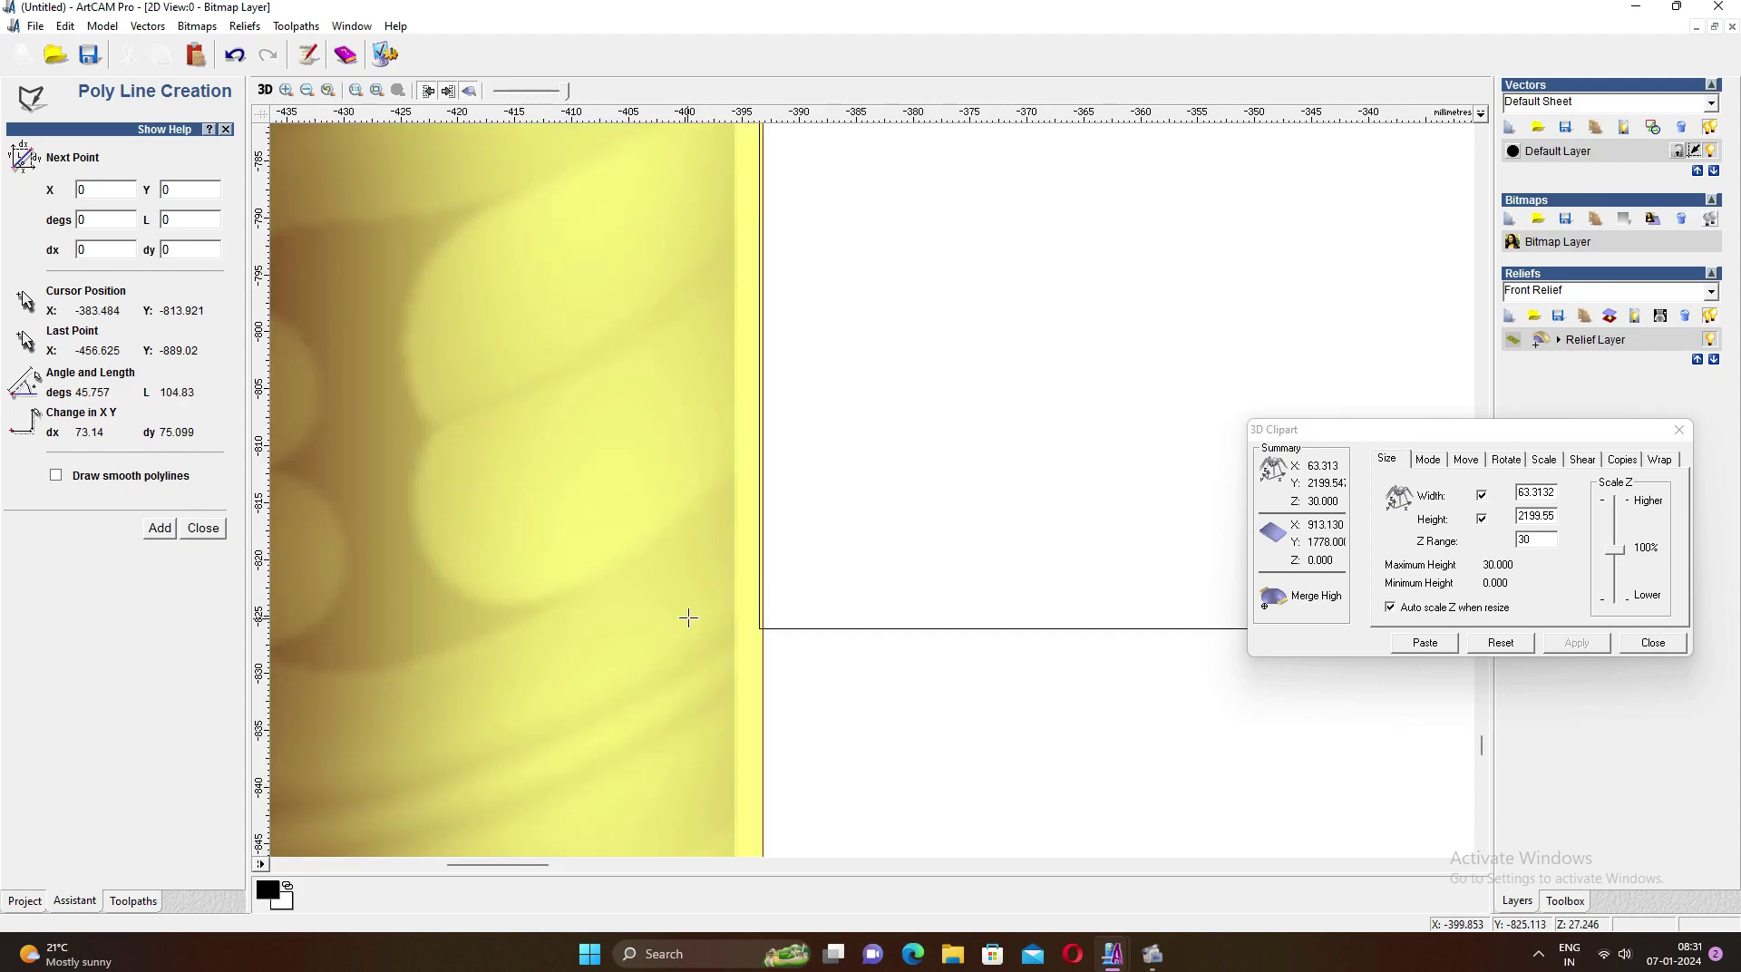
scroll(839, 513, up, 1)
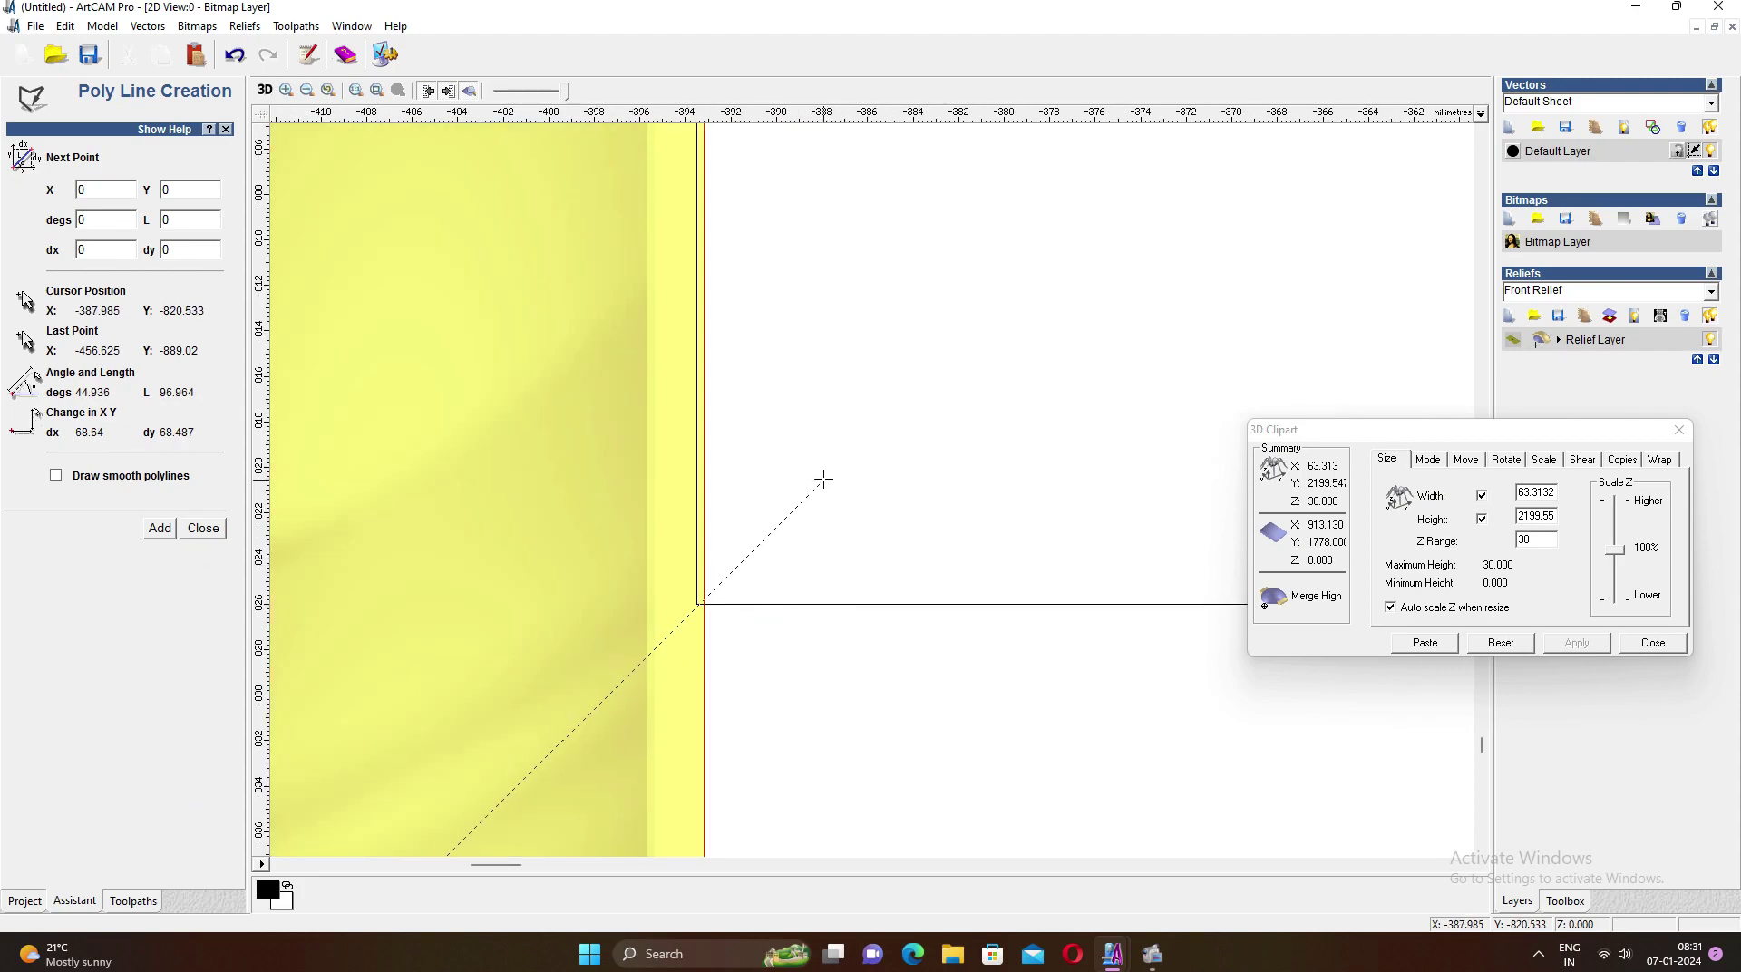
click(821, 479)
scroll(821, 479, down, 2)
click(967, 577)
scroll(966, 585, down, 2)
click(567, 668)
scroll(808, 731, up, 2)
scroll(945, 503, up, 3)
scroll(946, 502, up, 2)
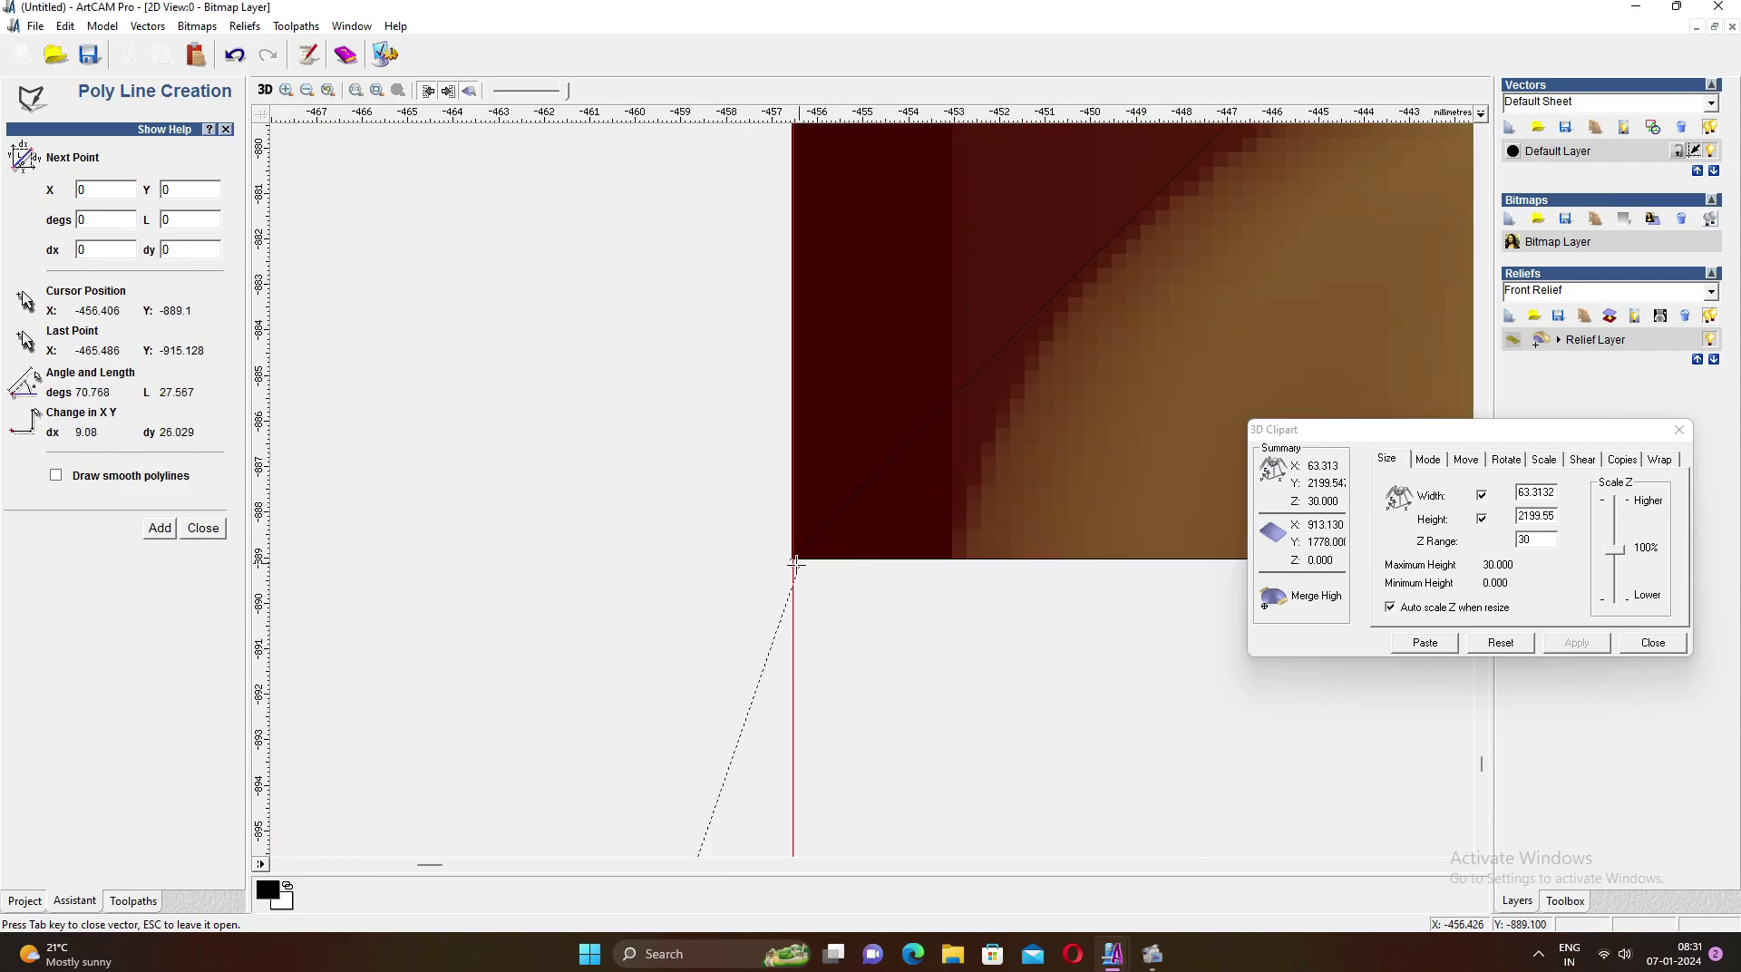
click(792, 561)
Zero the relief inside the polyline with the Shape Editor to mitre the lower end of the vertical border
scroll(1026, 439, down, 2)
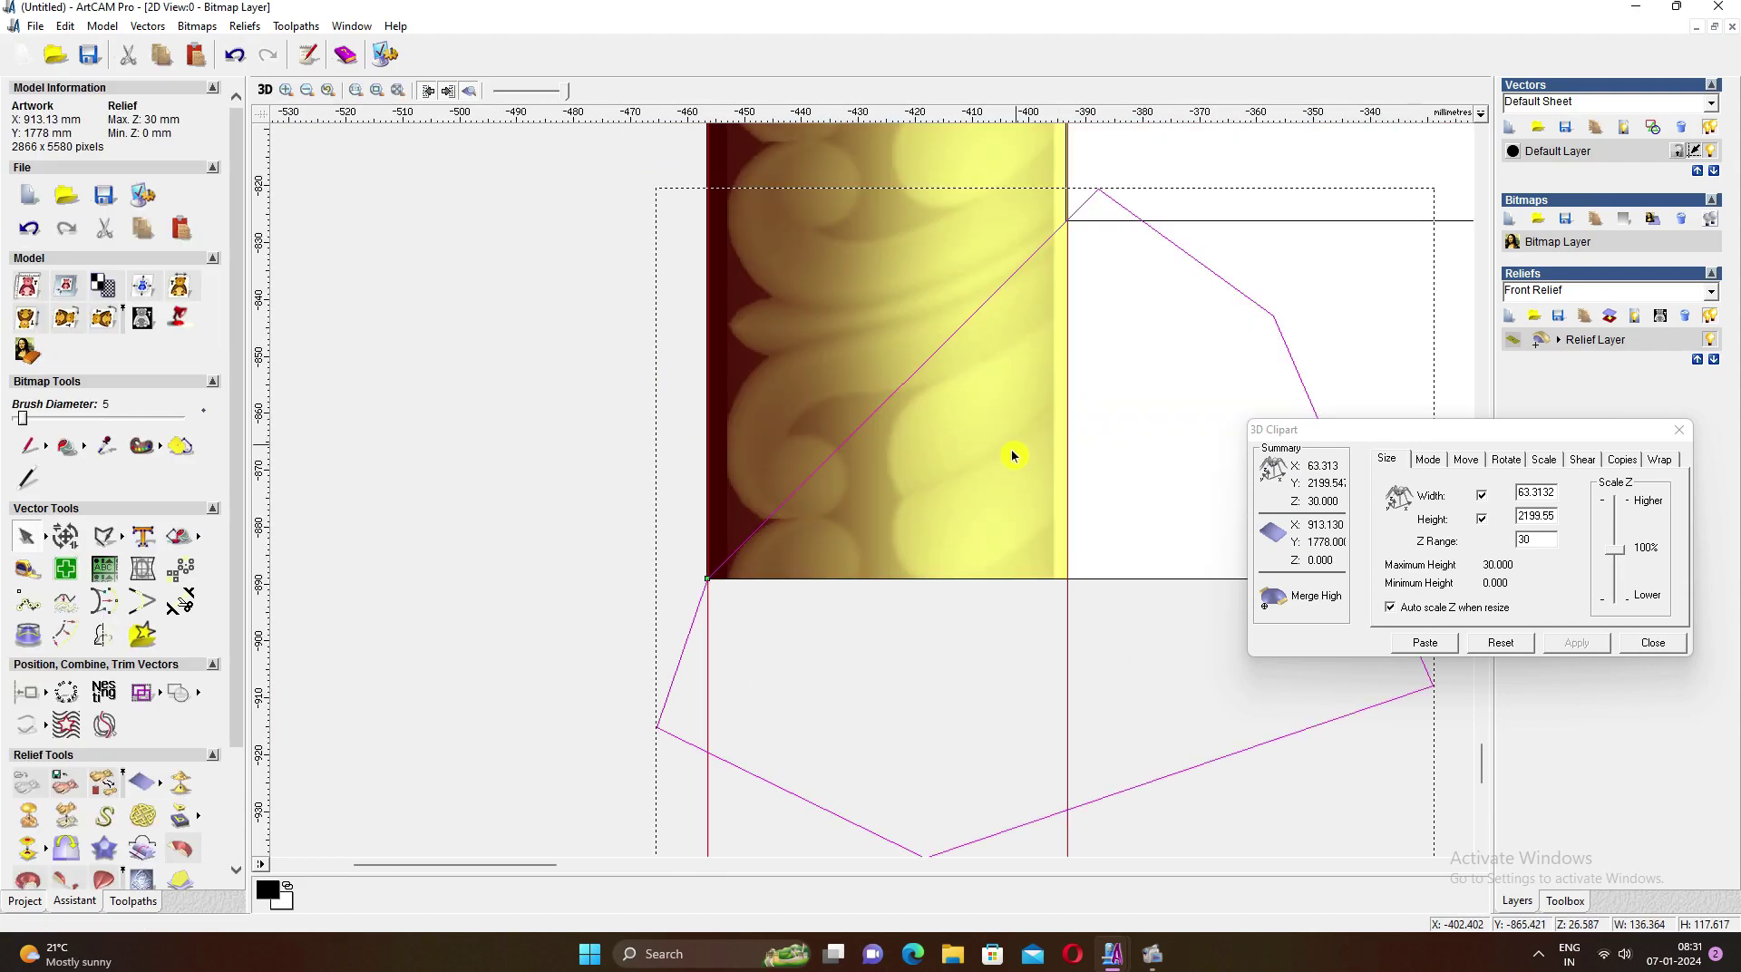
scroll(983, 463, down, 2)
right_click(958, 369)
click(1021, 465)
drag(886, 284, 1464, 145)
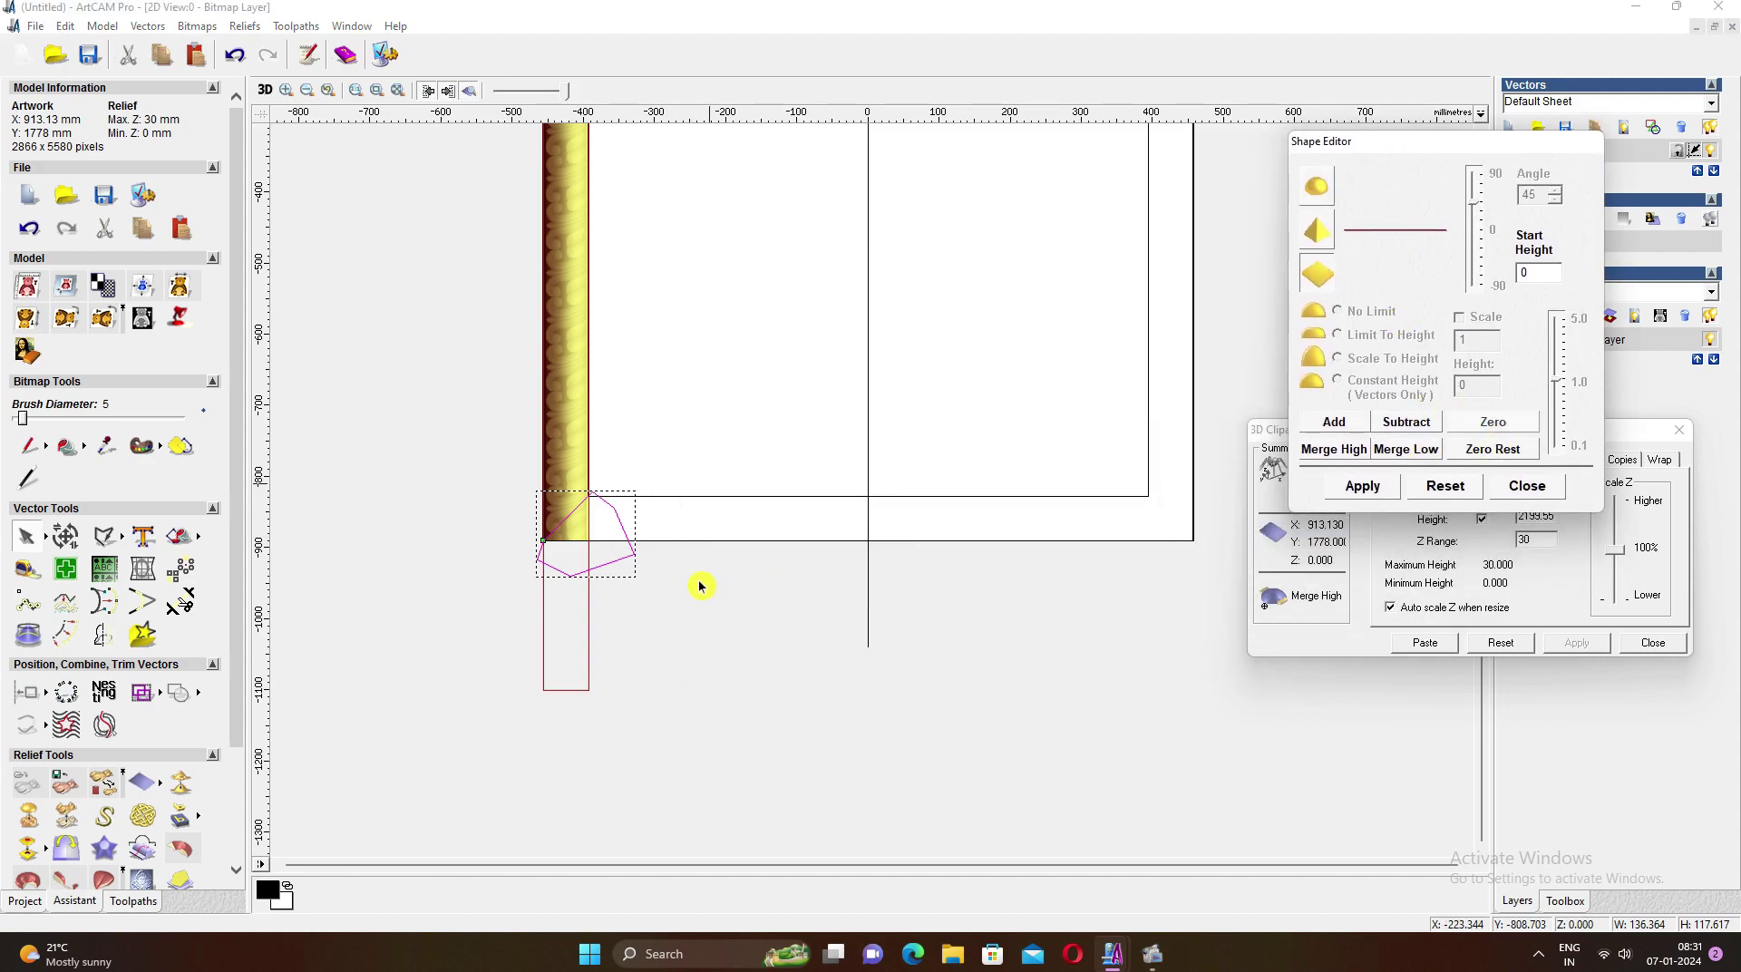
scroll(629, 536, down, 1)
scroll(762, 668, down, 1)
scroll(831, 382, up, 1)
scroll(831, 382, up, 1)
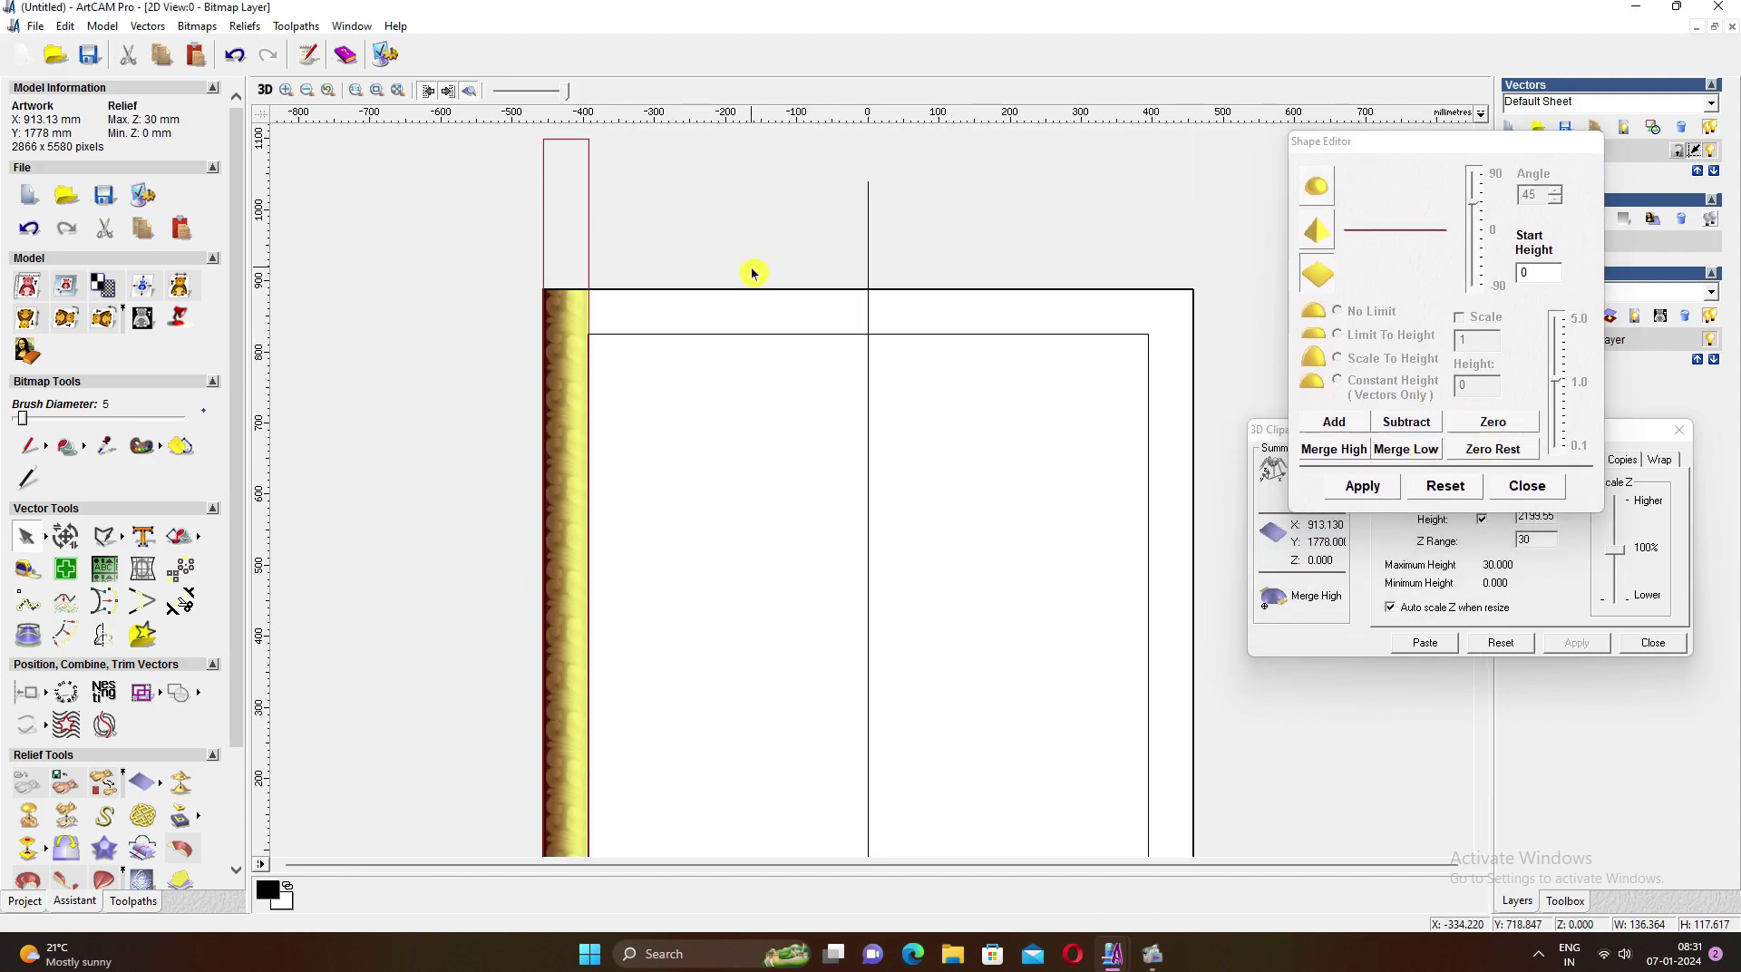
scroll(808, 595, down, 2)
scroll(816, 630, up, 1)
scroll(758, 658, up, 1)
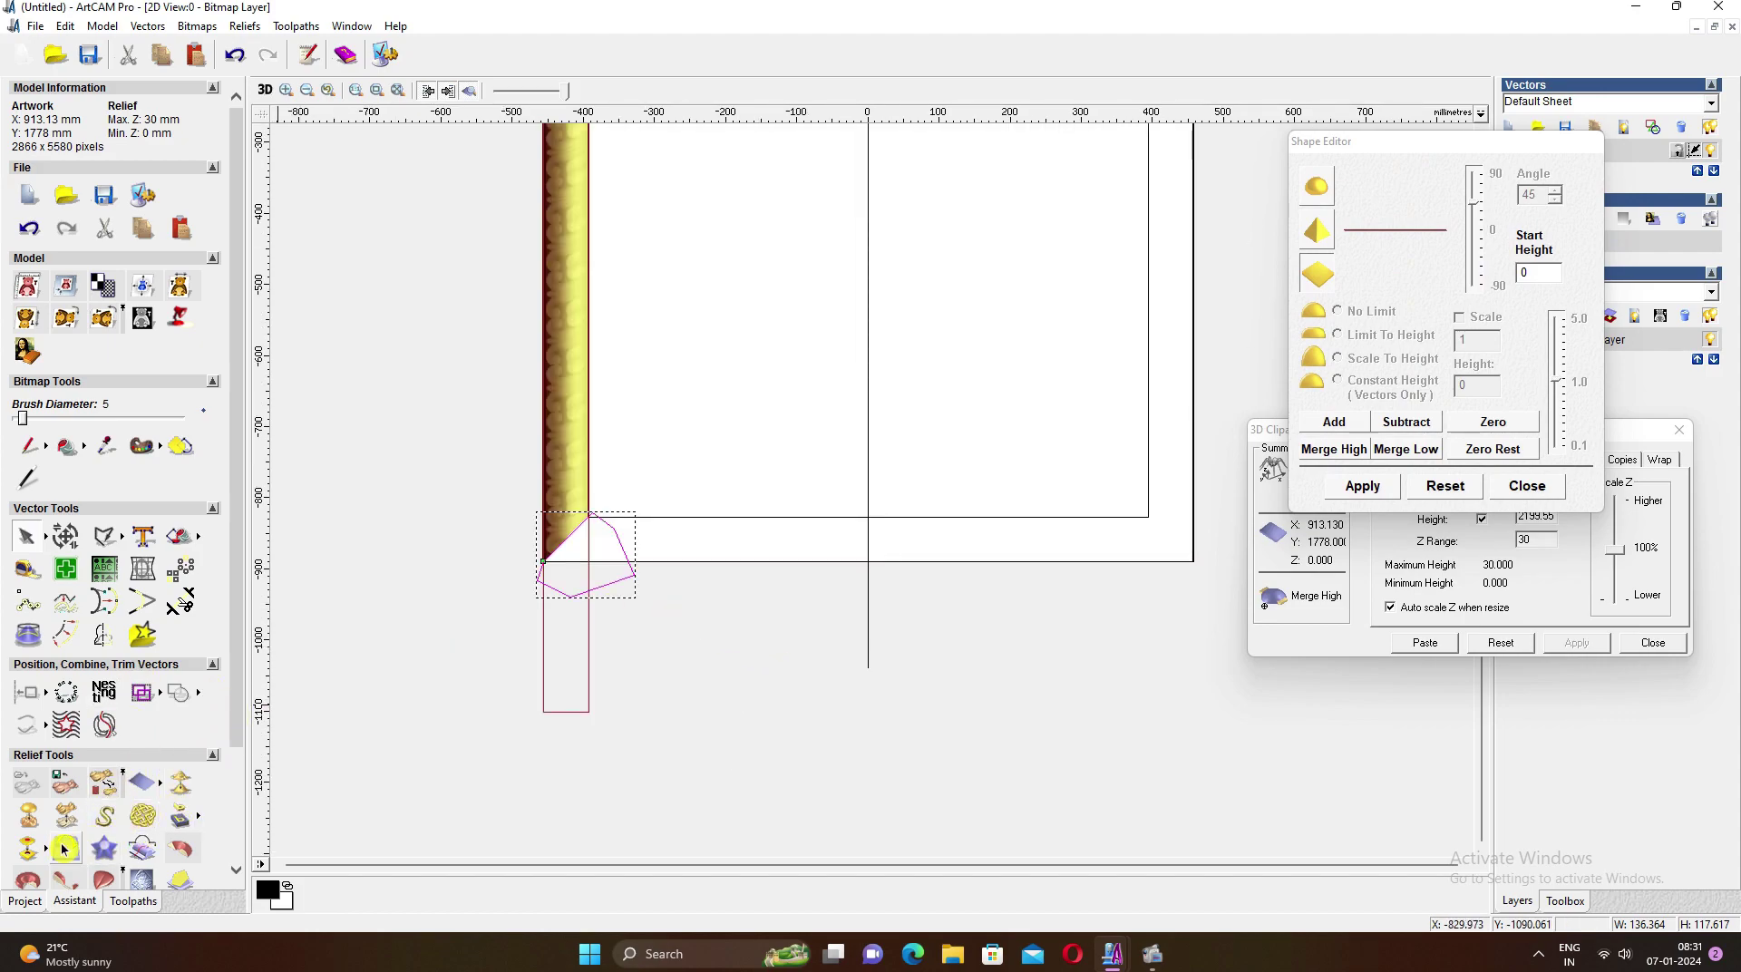
Mirror merge the relief with Bottom over top to copy the mitred end to the border's upper end
click(103, 878)
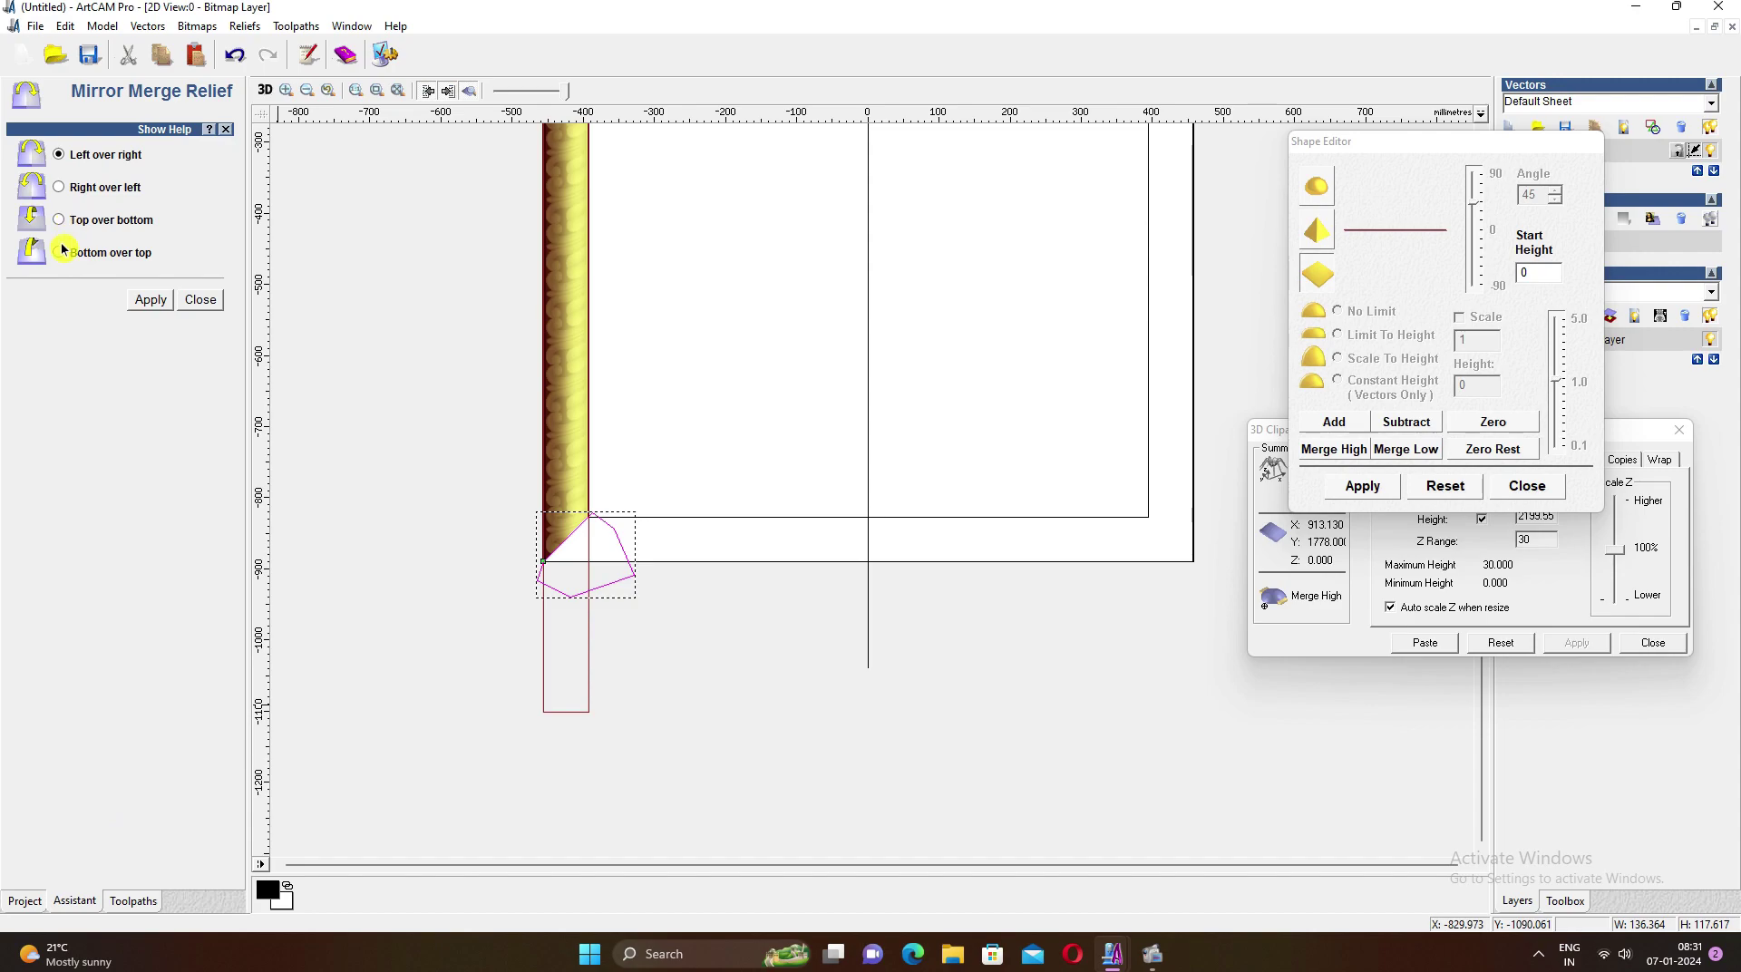
click(148, 309)
scroll(767, 358, down, 2)
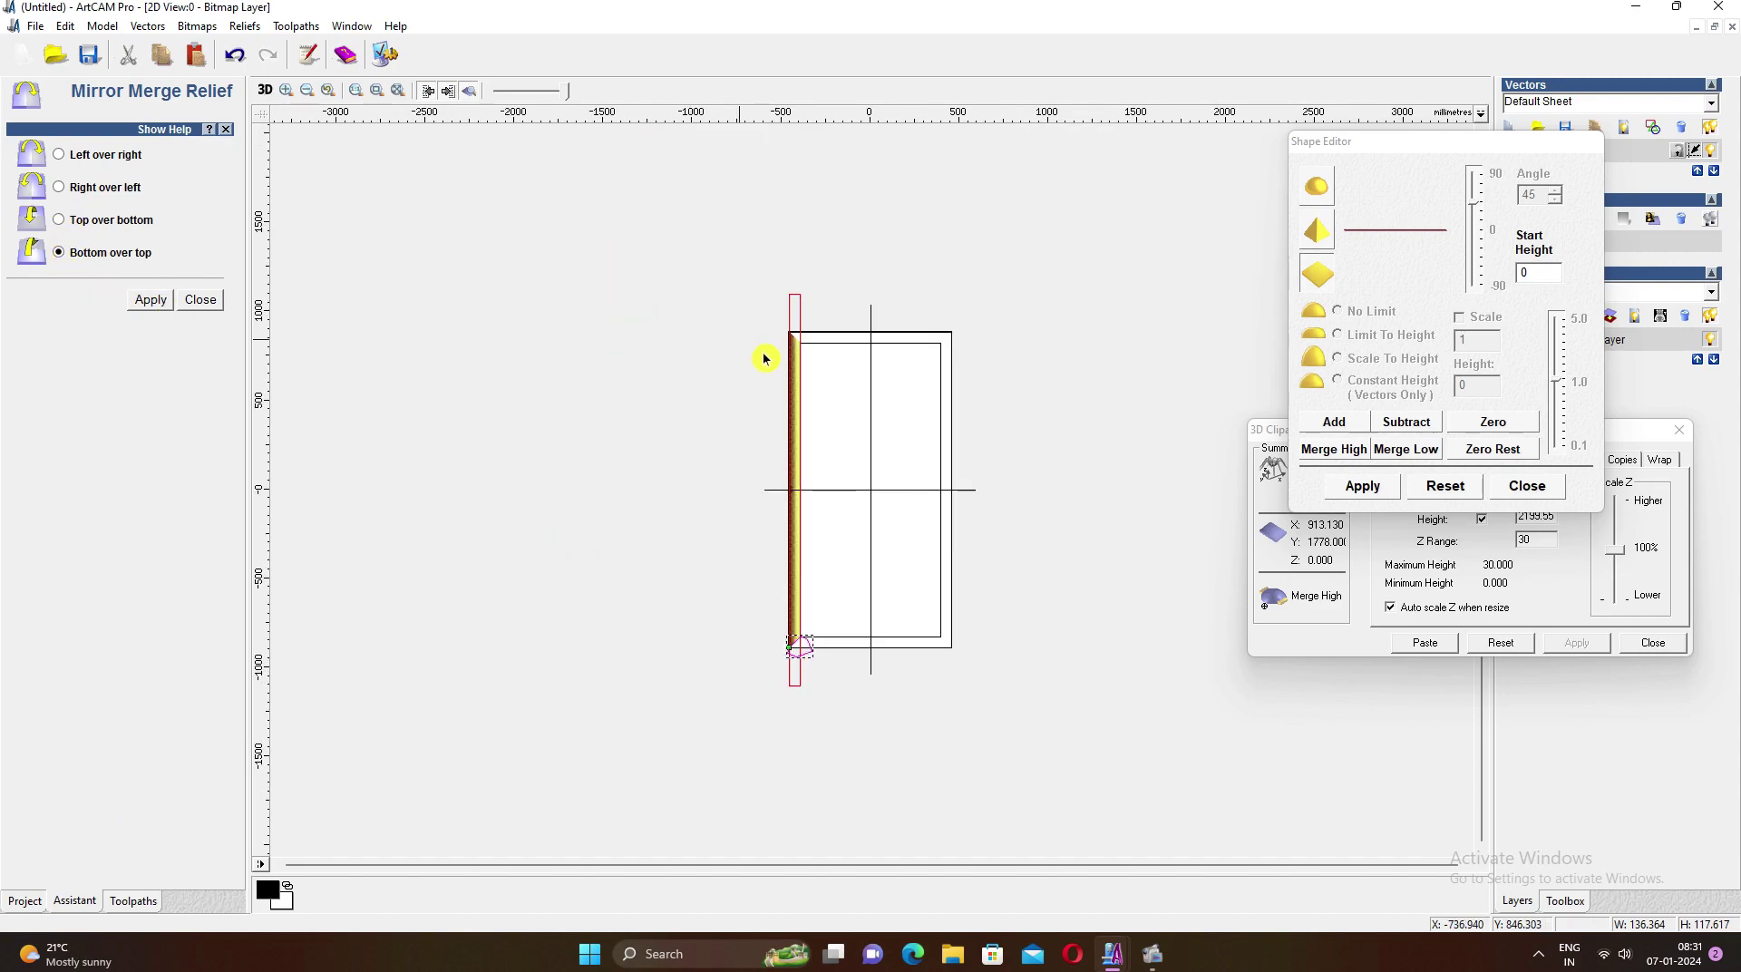
scroll(751, 275, up, 2)
scroll(587, 358, up, 1)
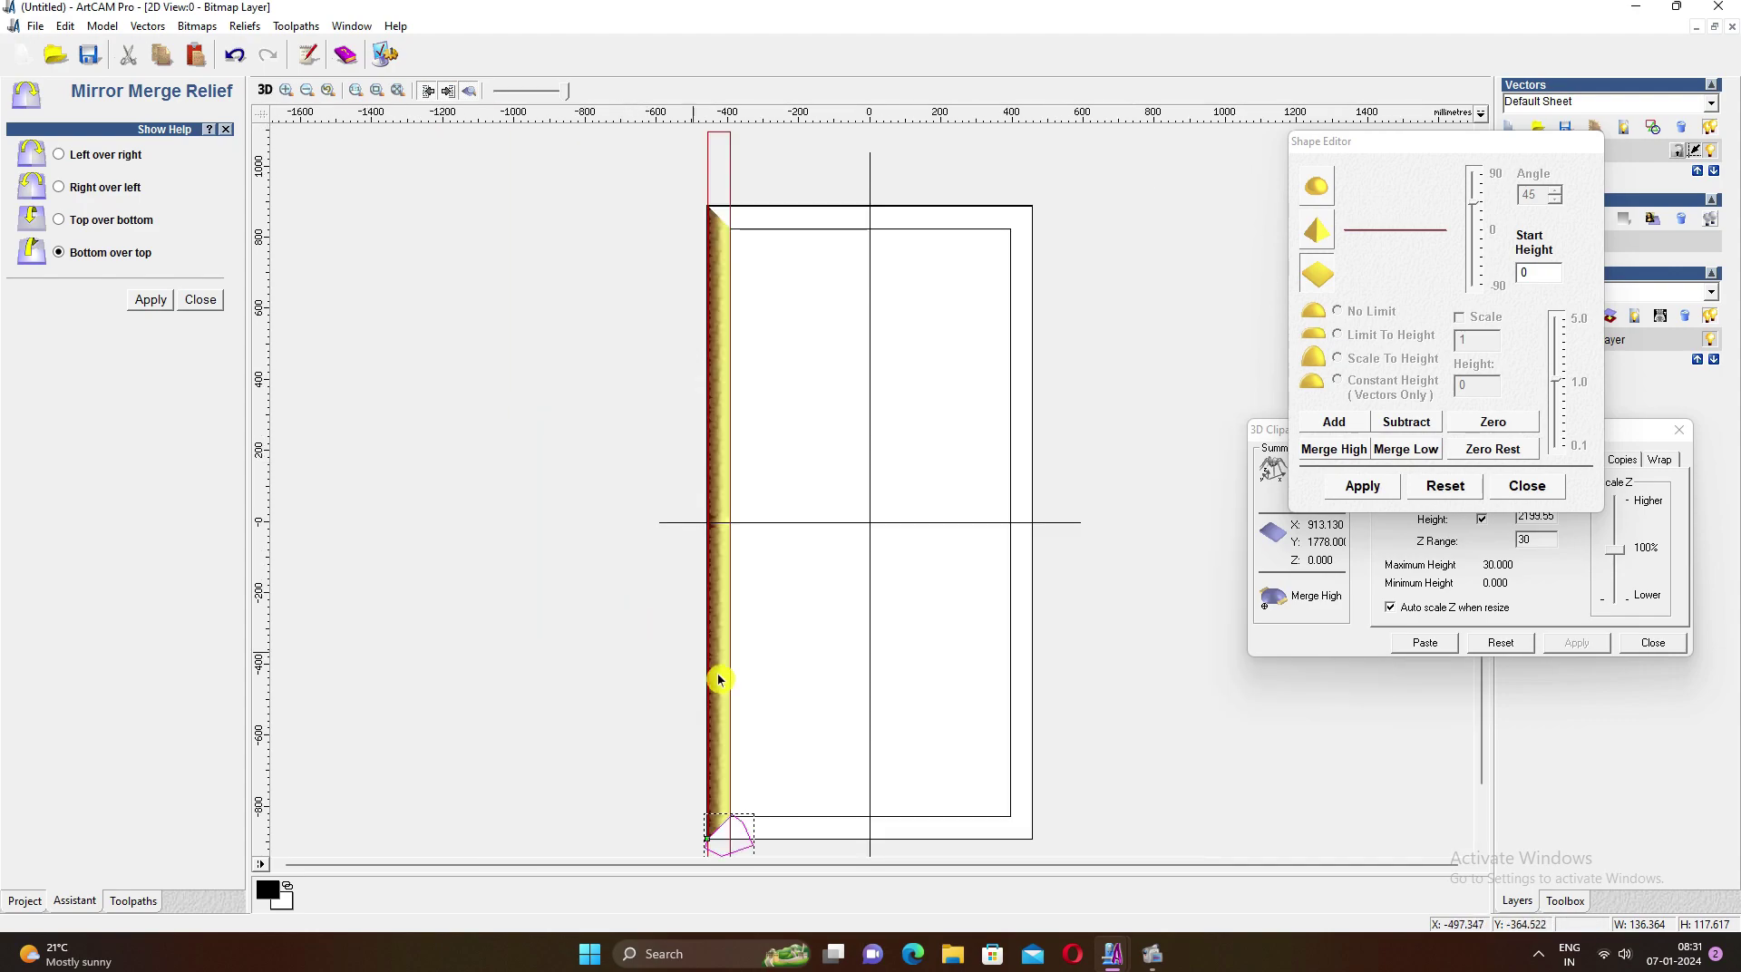
Delete the polyline used for the mitre cut and close the Mirror Merge Relief settings
scroll(680, 646, down, 2)
scroll(676, 639, up, 1)
right_click(689, 438)
click(742, 510)
scroll(710, 526, down, 1)
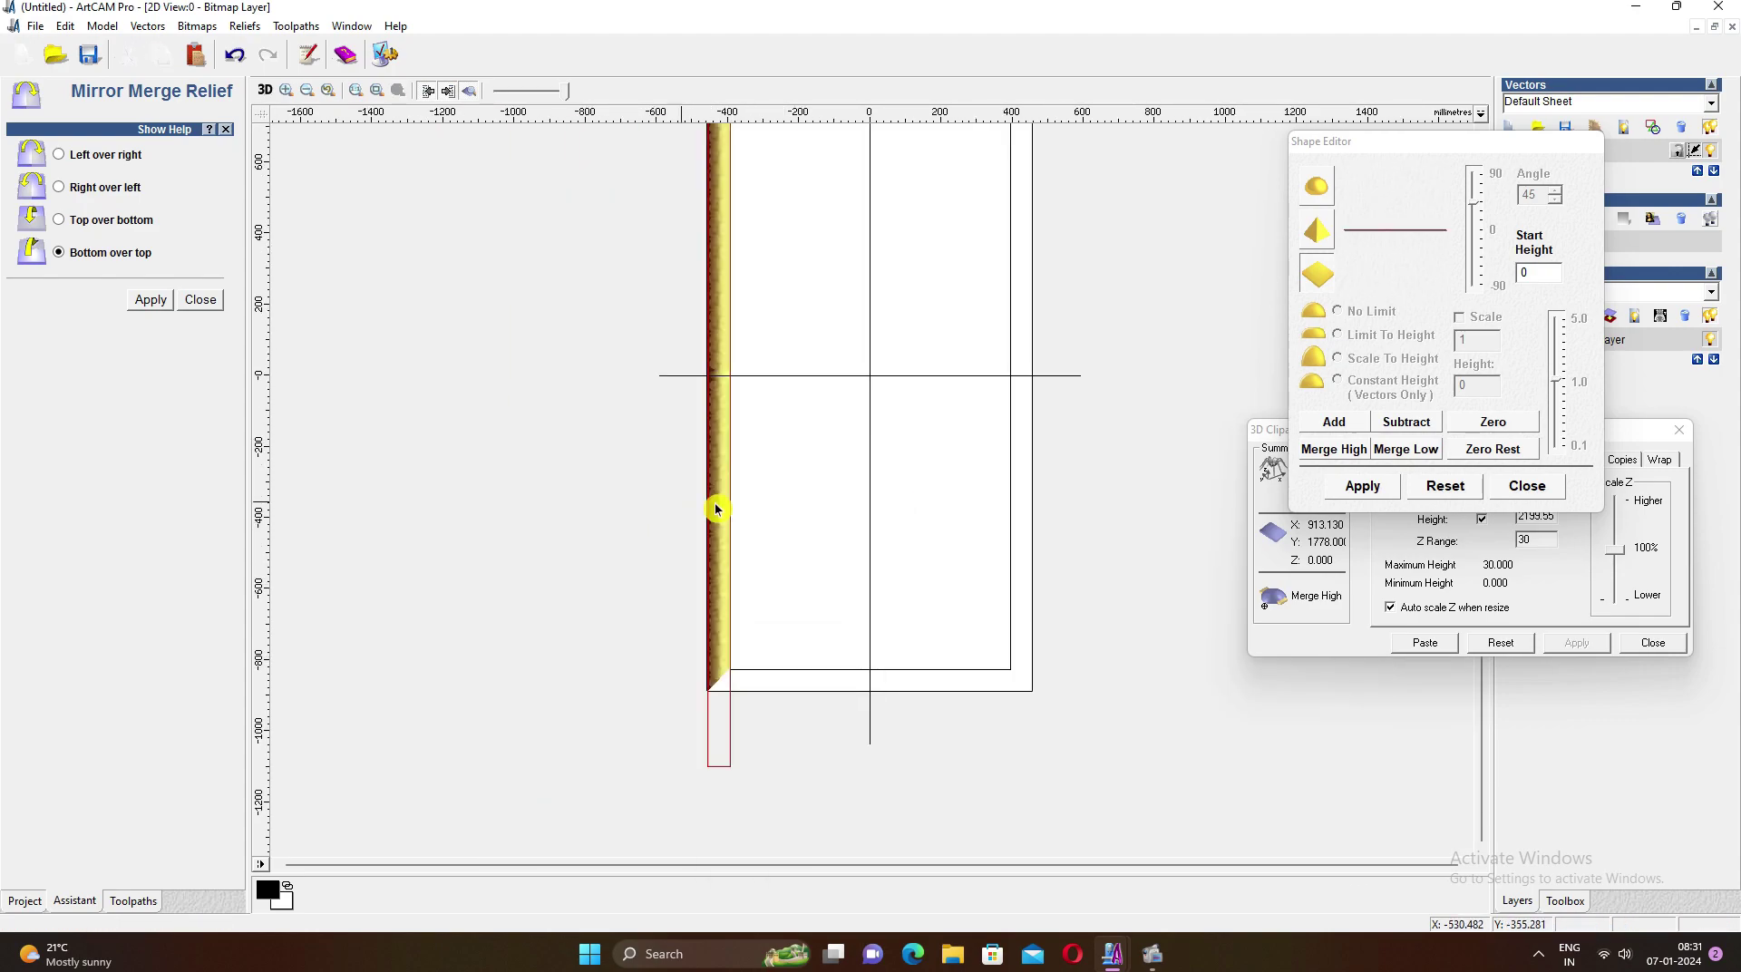
click(198, 300)
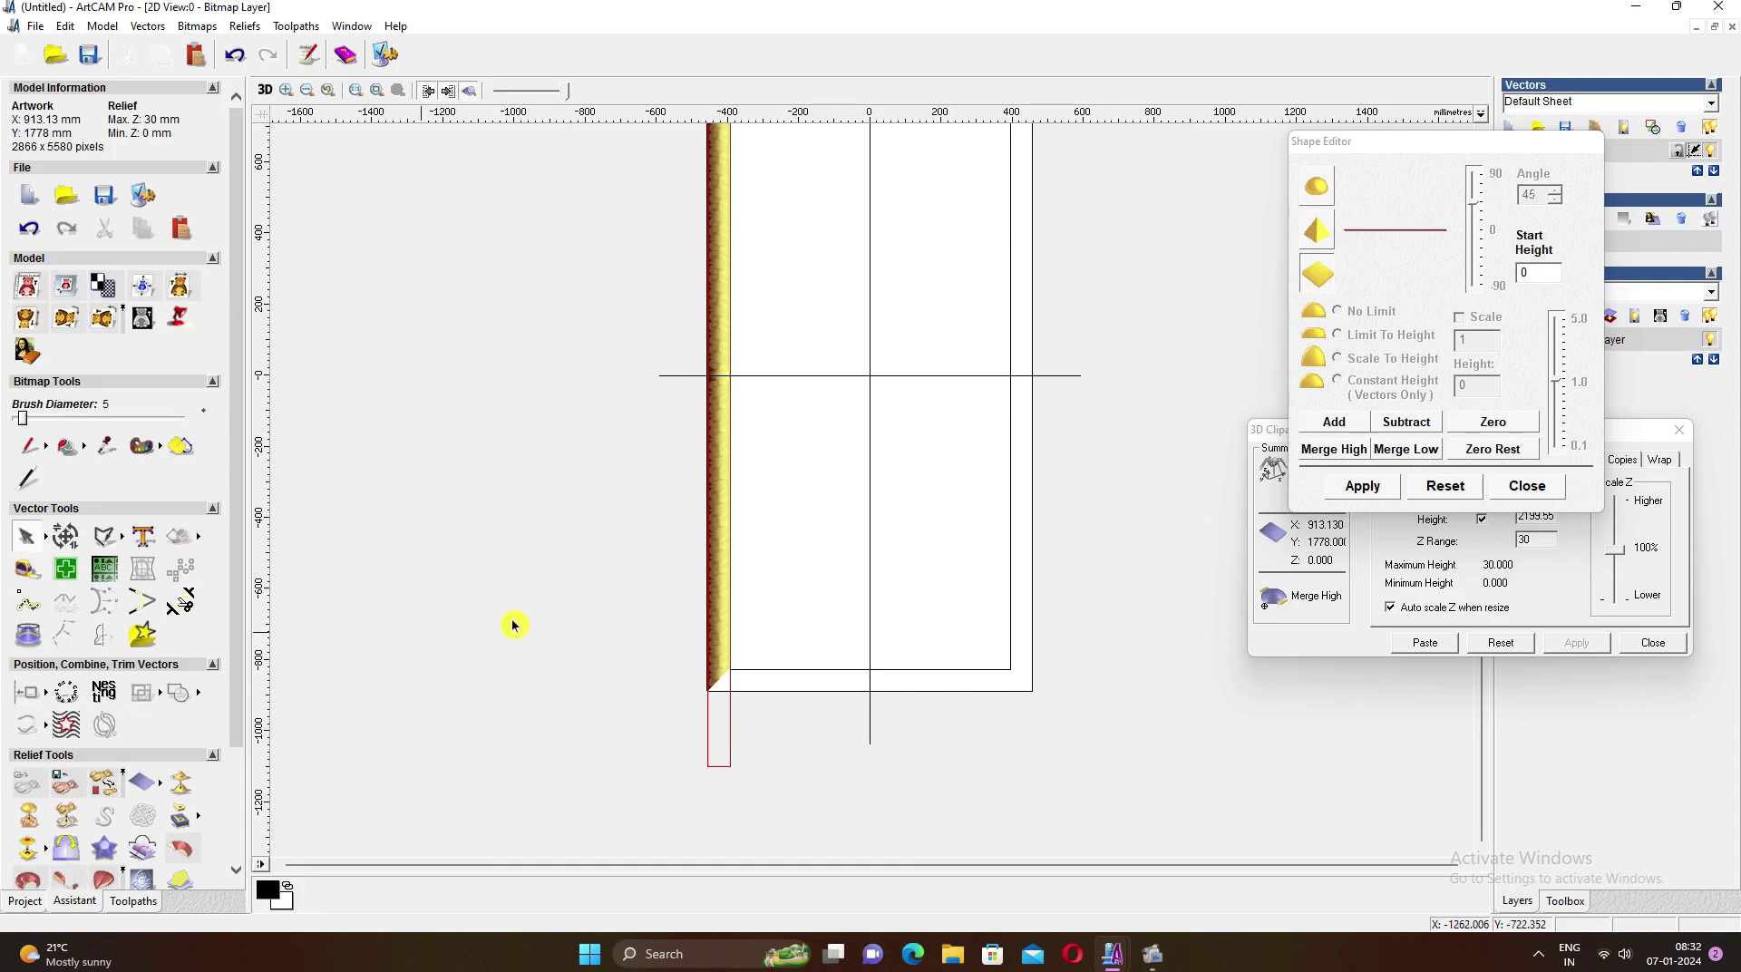
Save the mitred border as a composite ArtCAM relief named 36 in folder D
click(66, 784)
drag(1120, 526, 1123, 694)
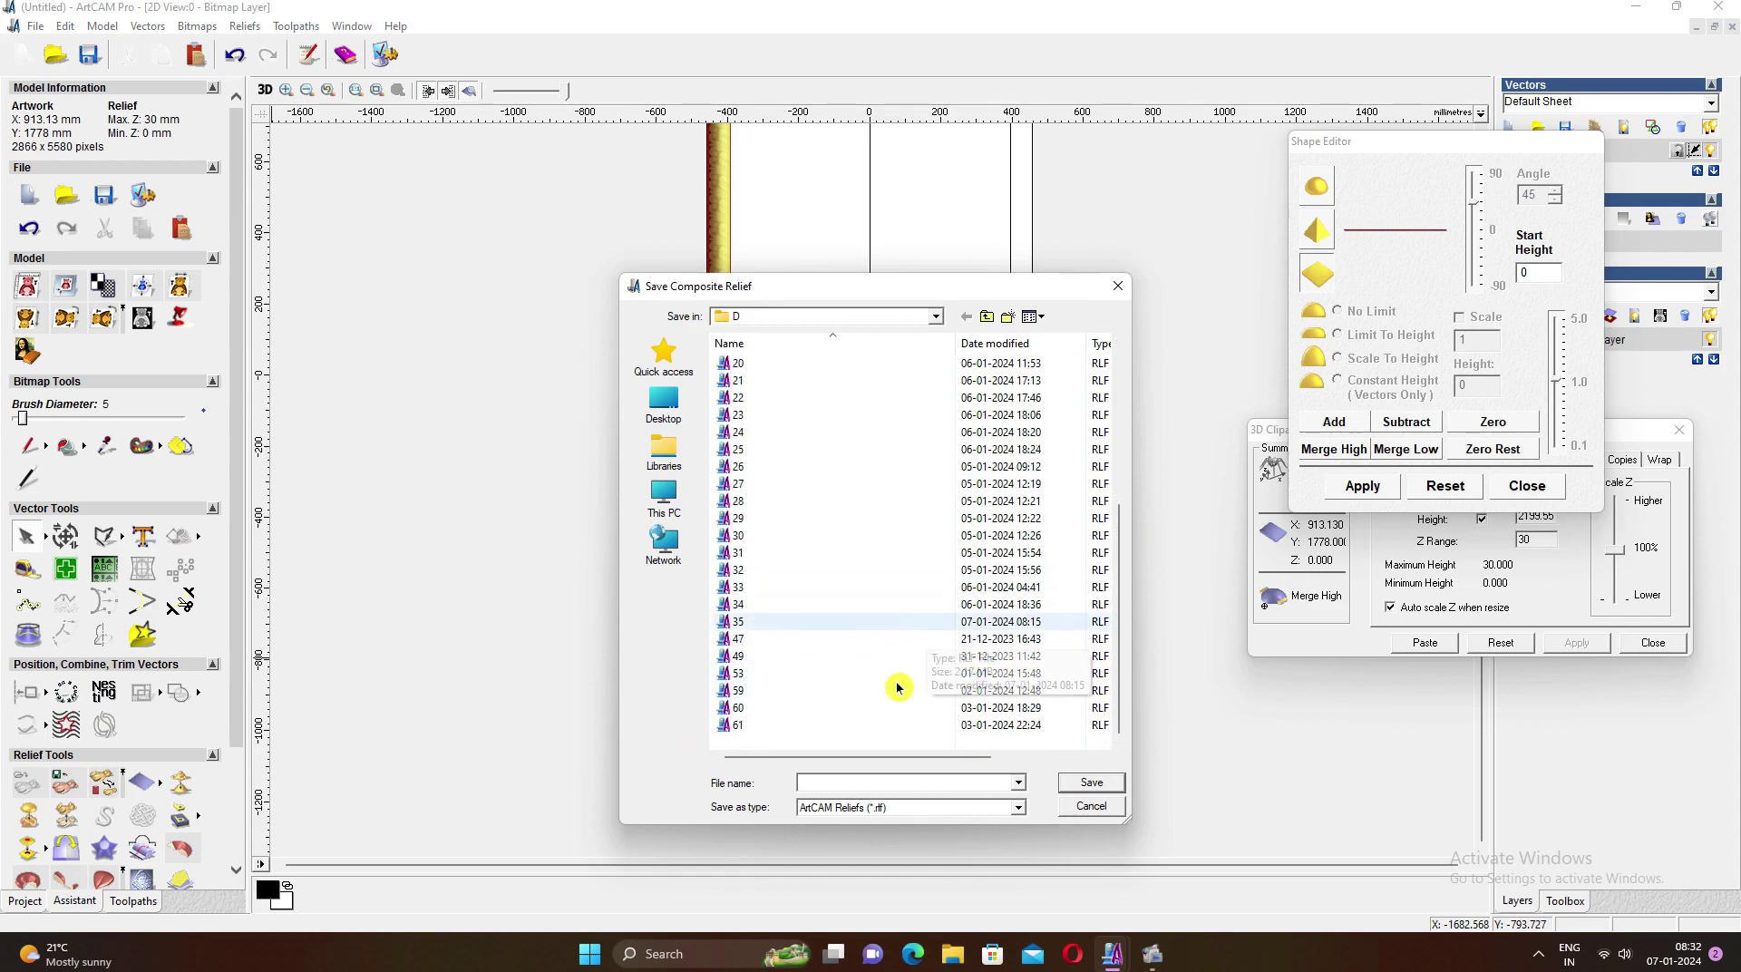
click(812, 782)
text(36)
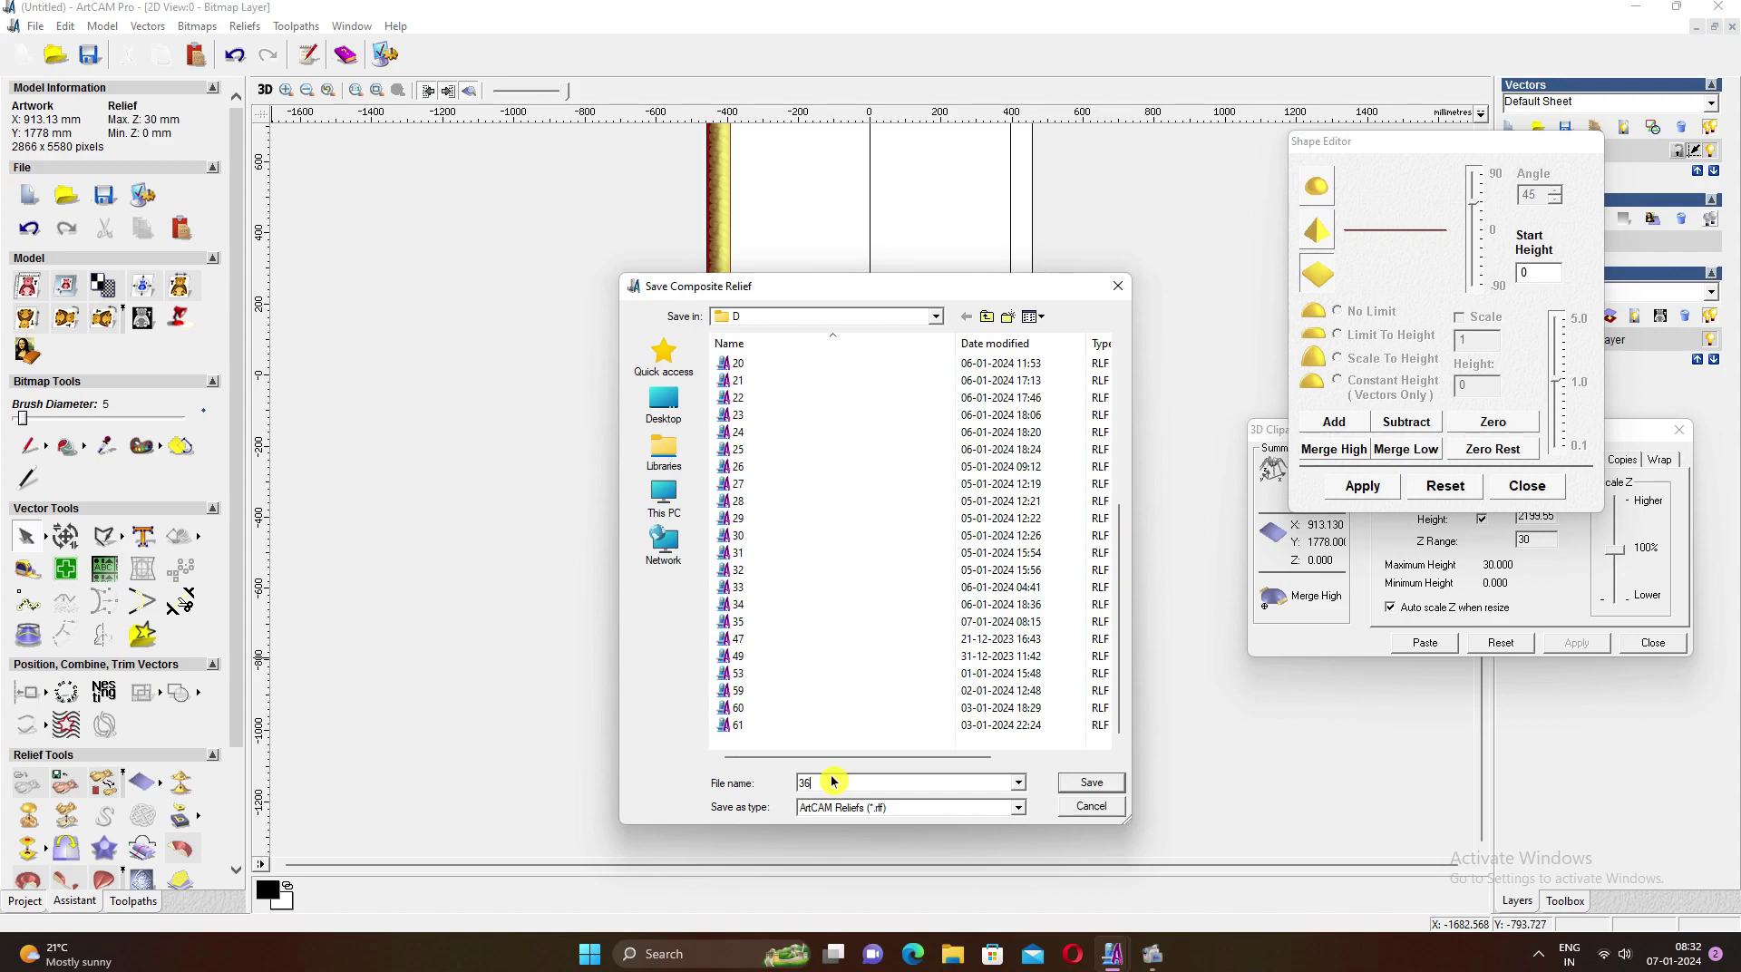
click(1092, 783)
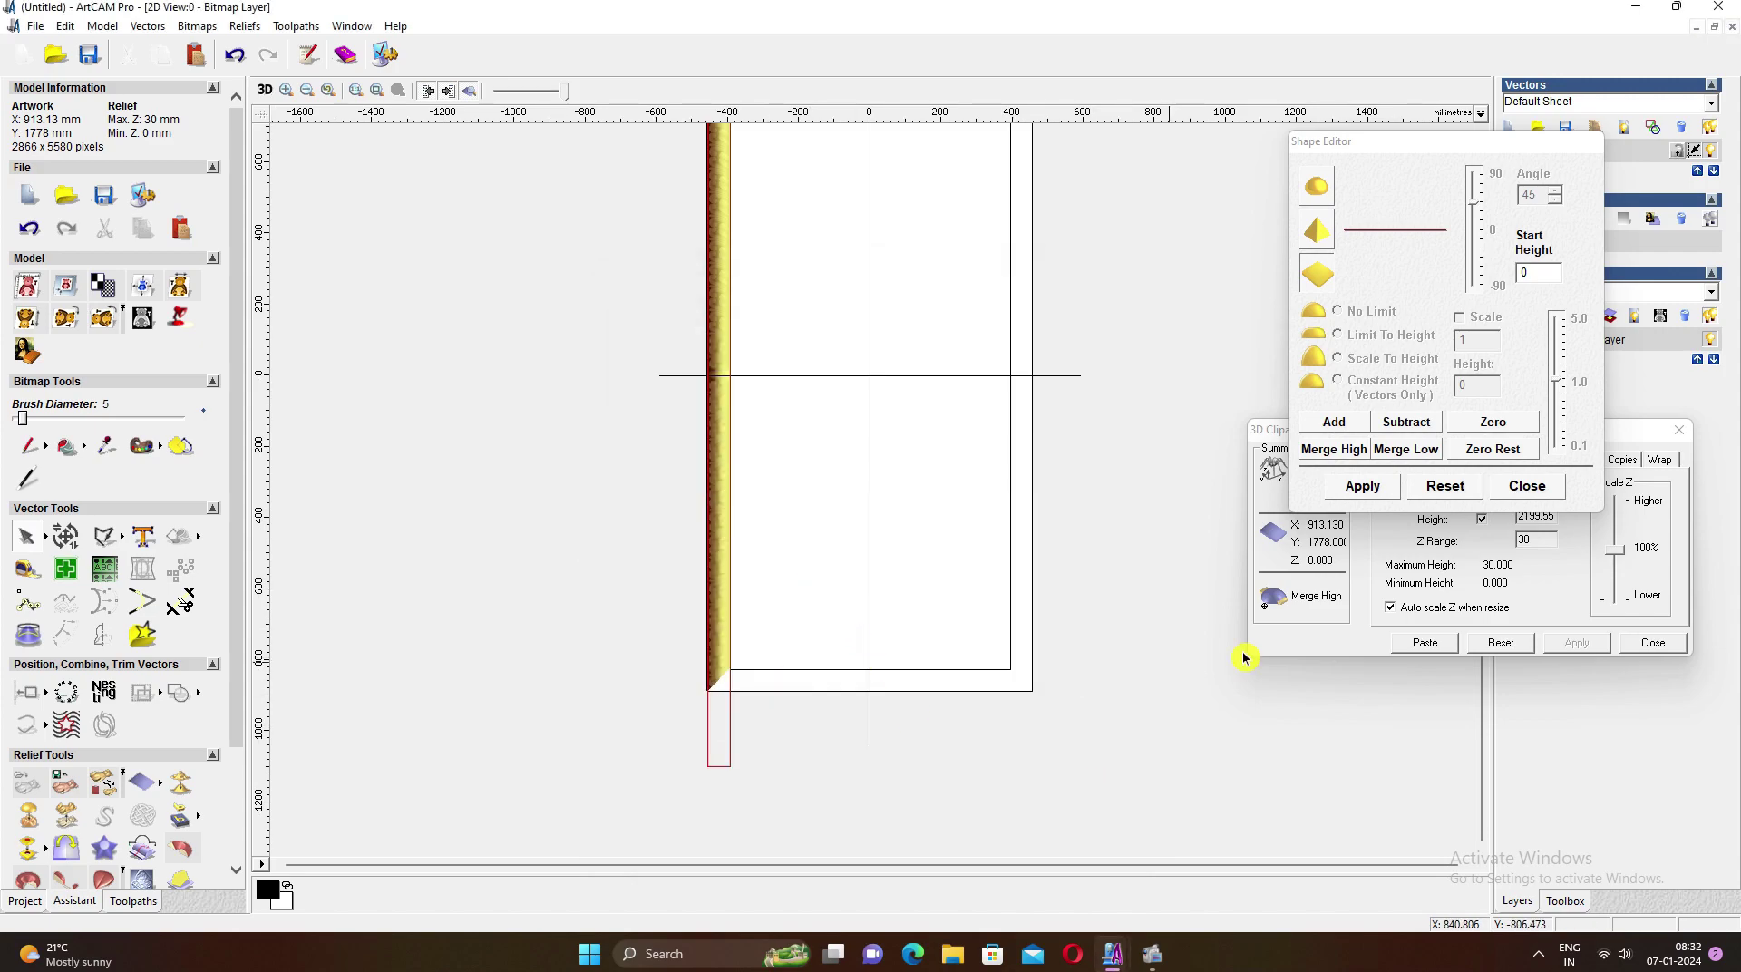
Close the 3D Clipart settings and delete the leftover outline rectangle of the pasted border
click(1685, 433)
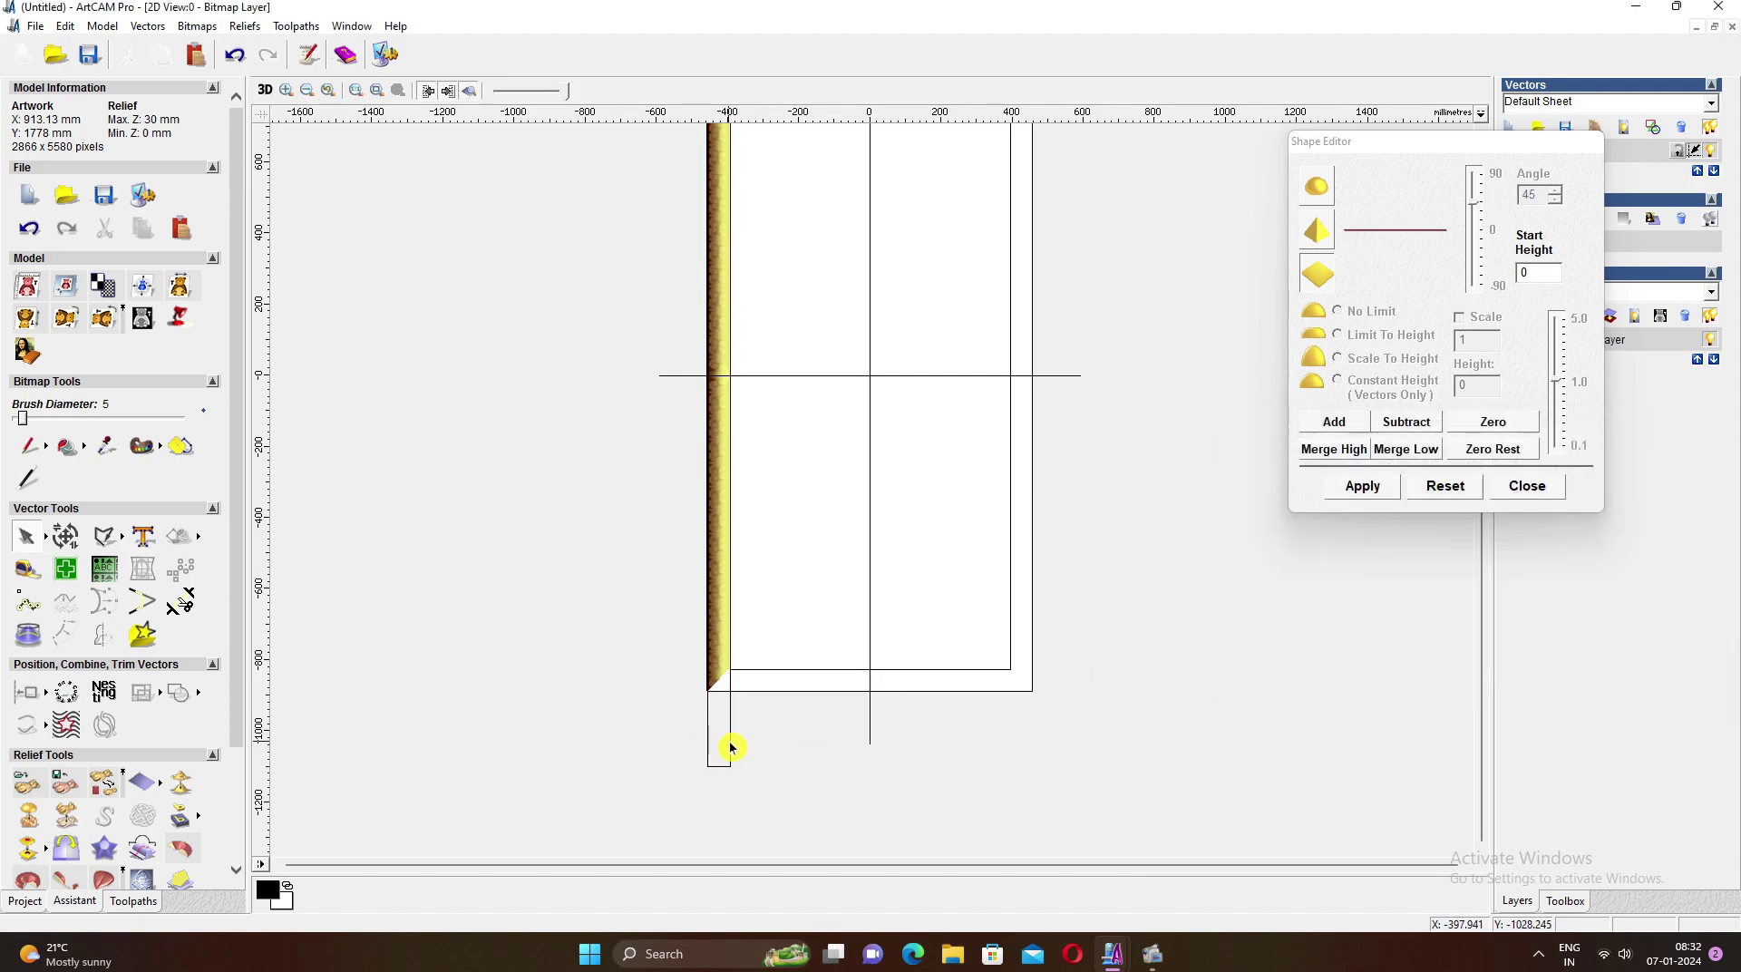
right_click(788, 445)
click(835, 515)
Load relief 36 from folder D as 3D clipart for pasting
click(29, 785)
drag(1121, 385, 1124, 525)
click(763, 528)
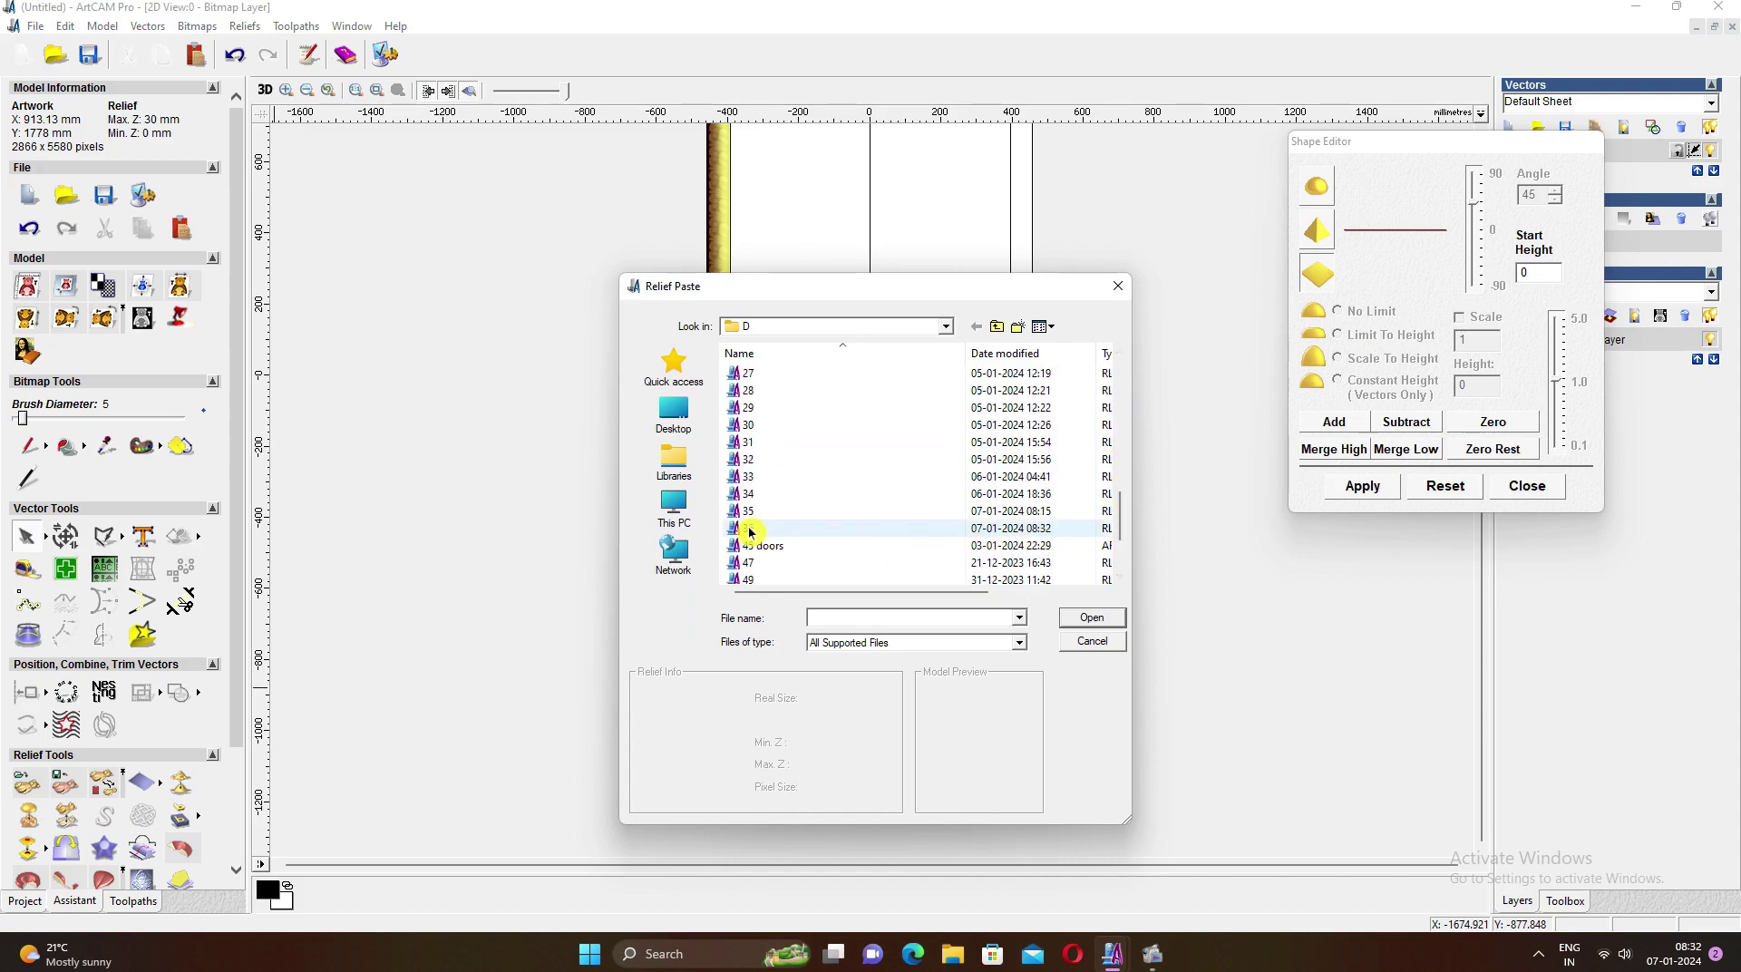
click(1093, 621)
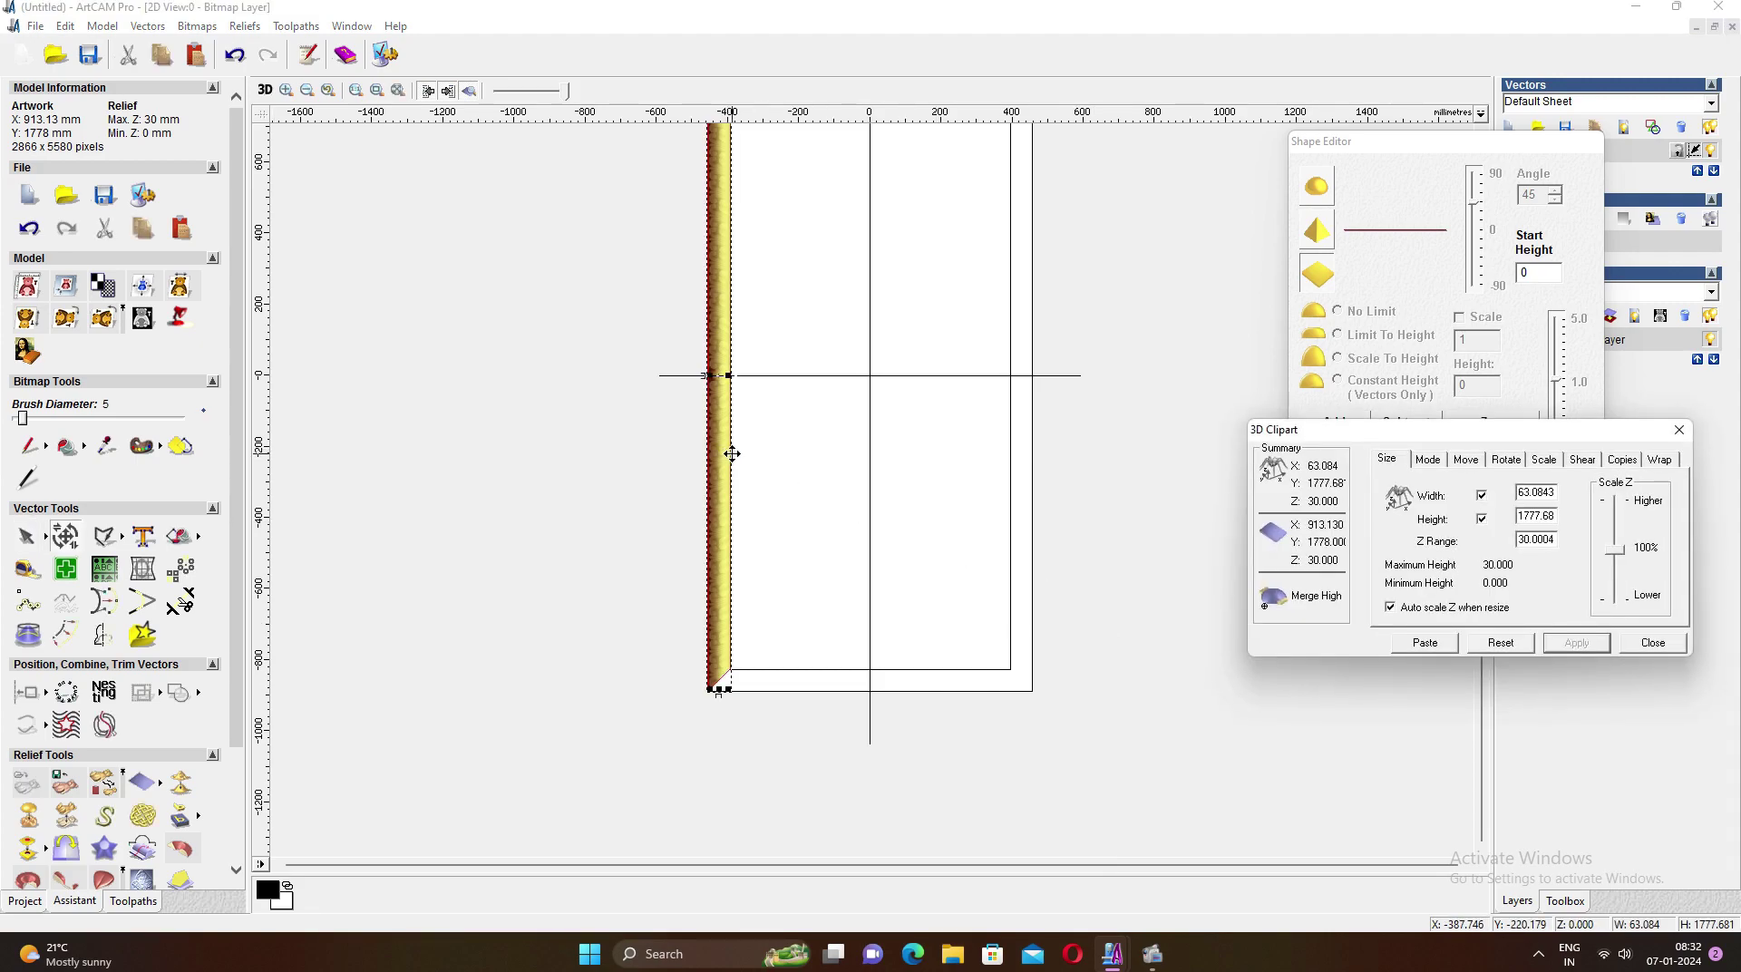
Rotate the border clipart by 90 degrees and flip it vertically so its mitres suit the bottom edge
drag(1504, 425, 1423, 406)
click(1330, 415)
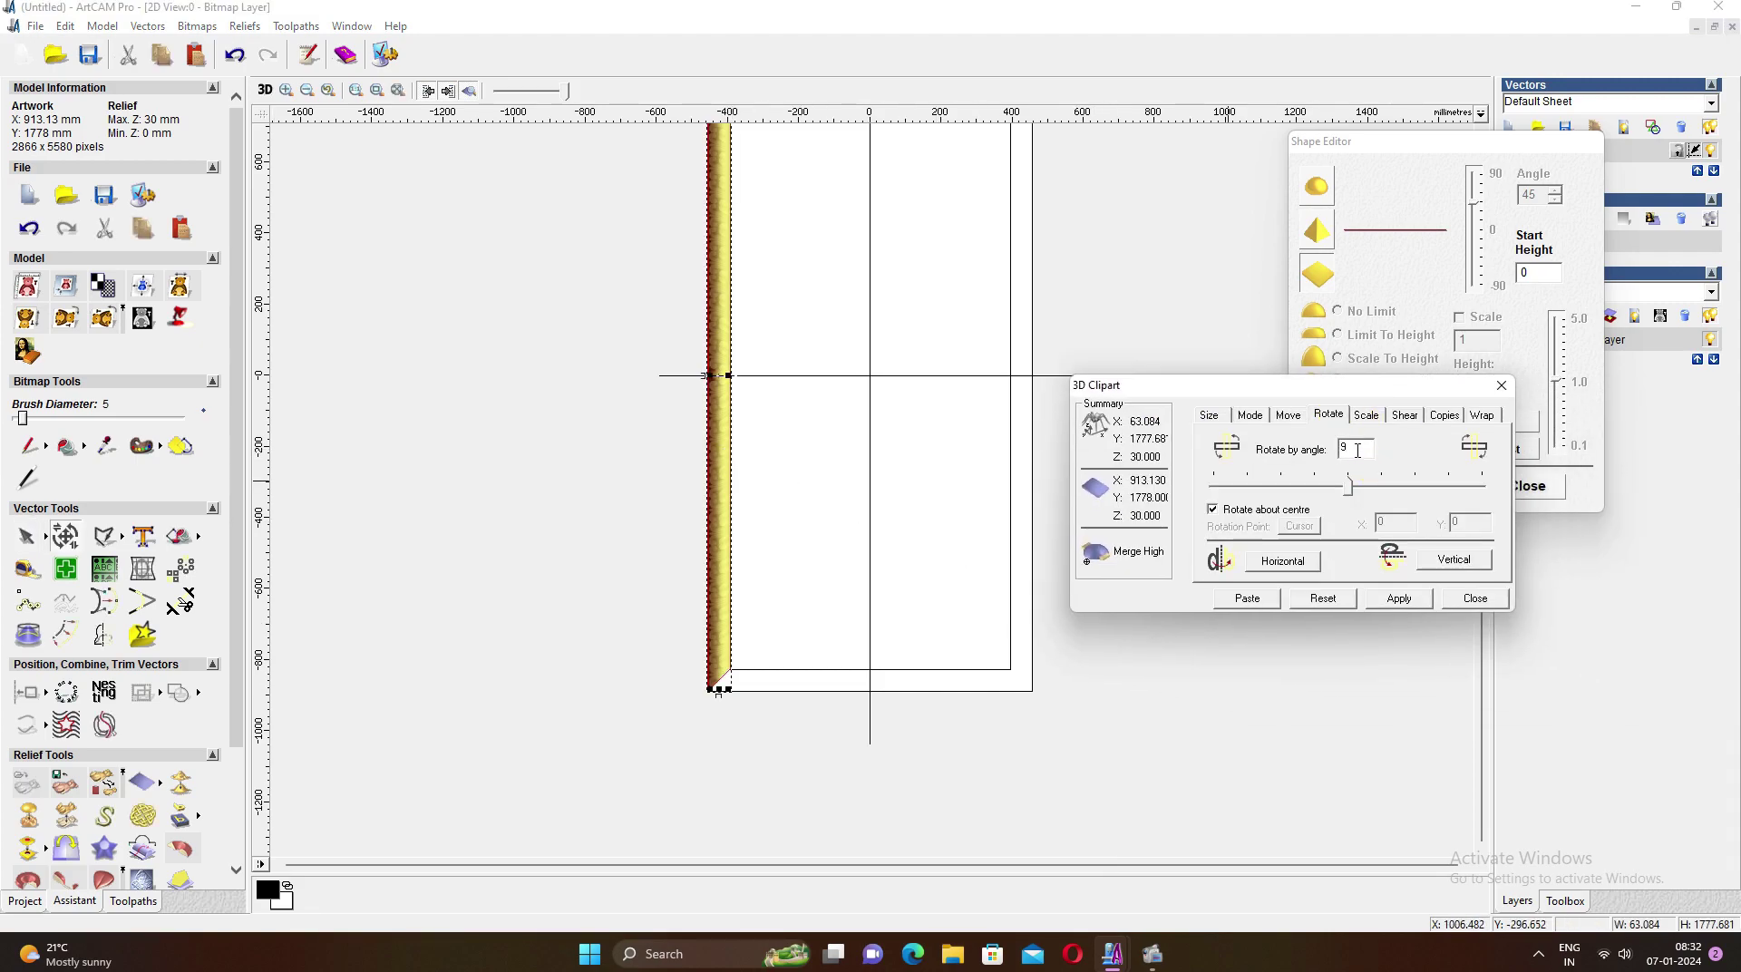
click(1402, 597)
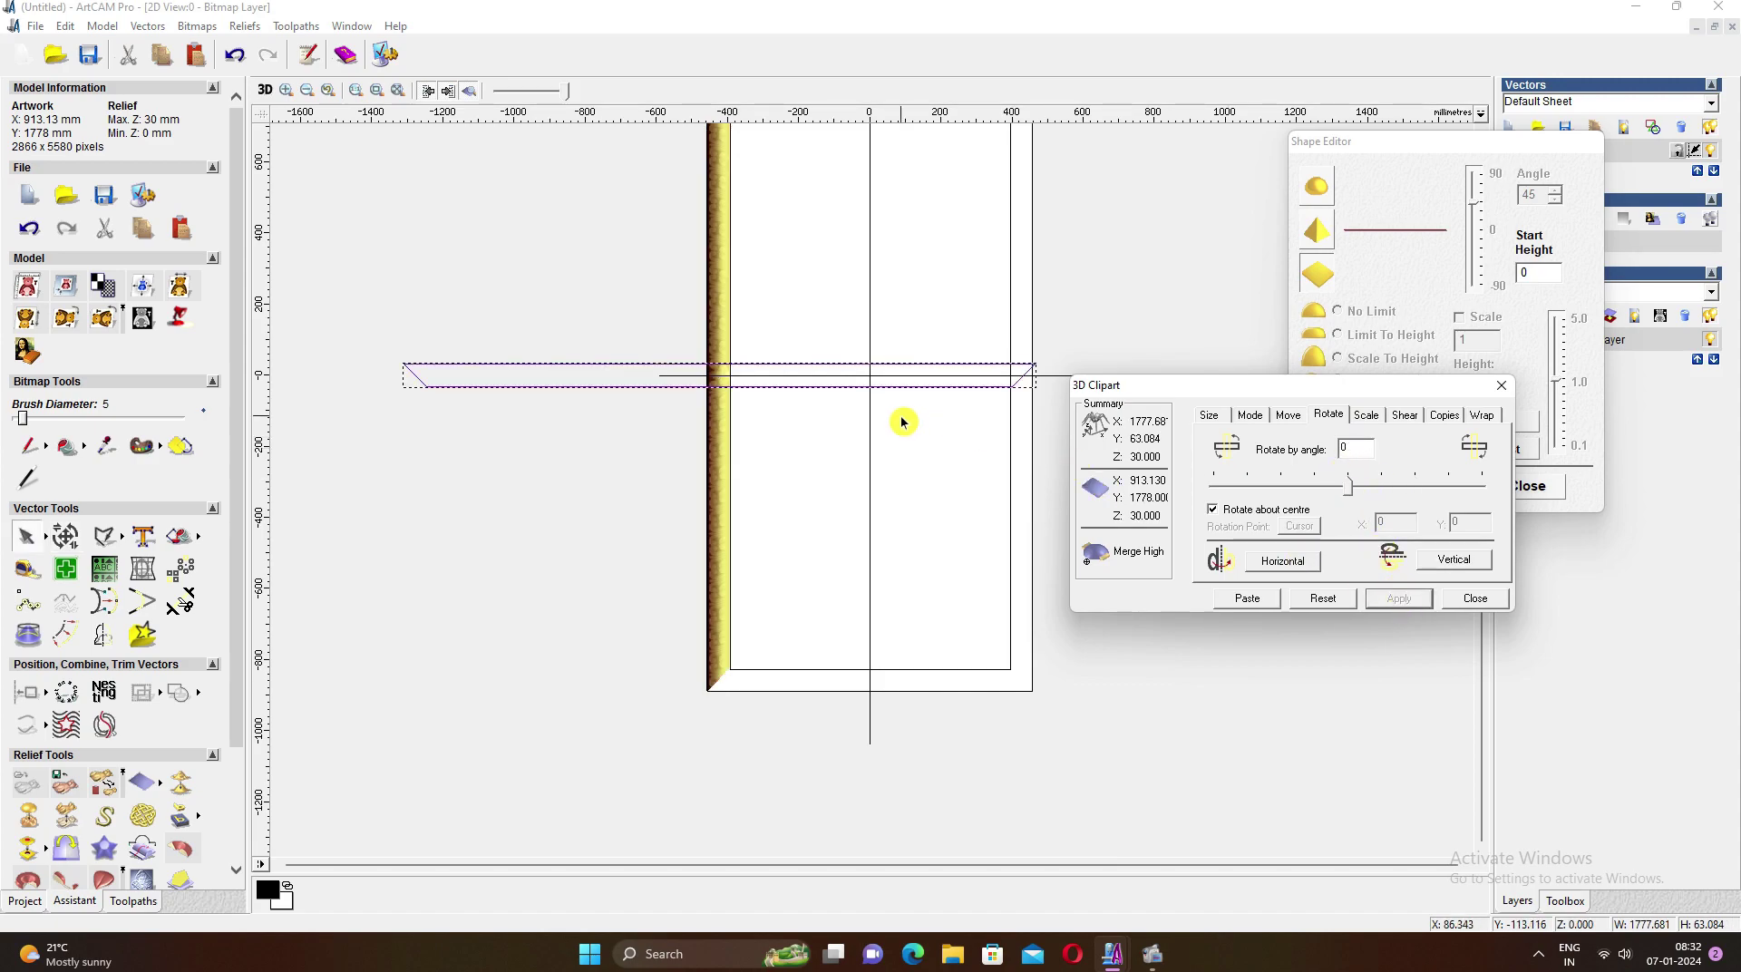
click(1453, 560)
click(1399, 598)
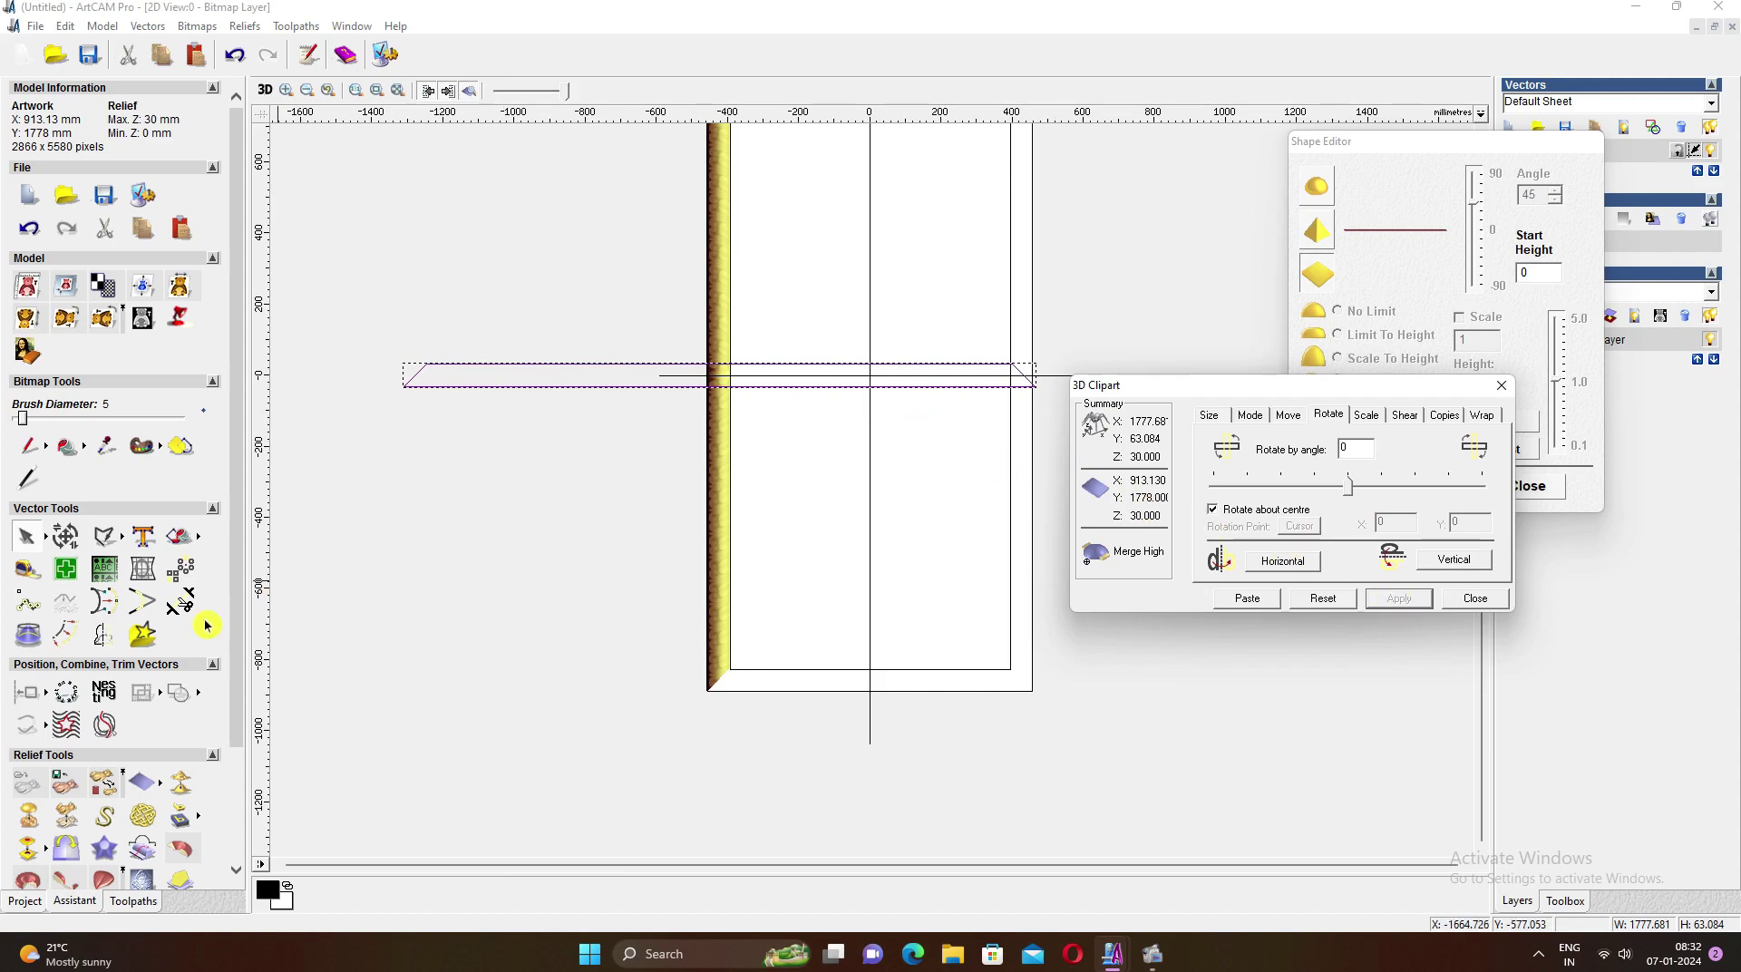
Centre the rotated border clipart in the model and move it down onto the bottom strip of the frame
click(47, 694)
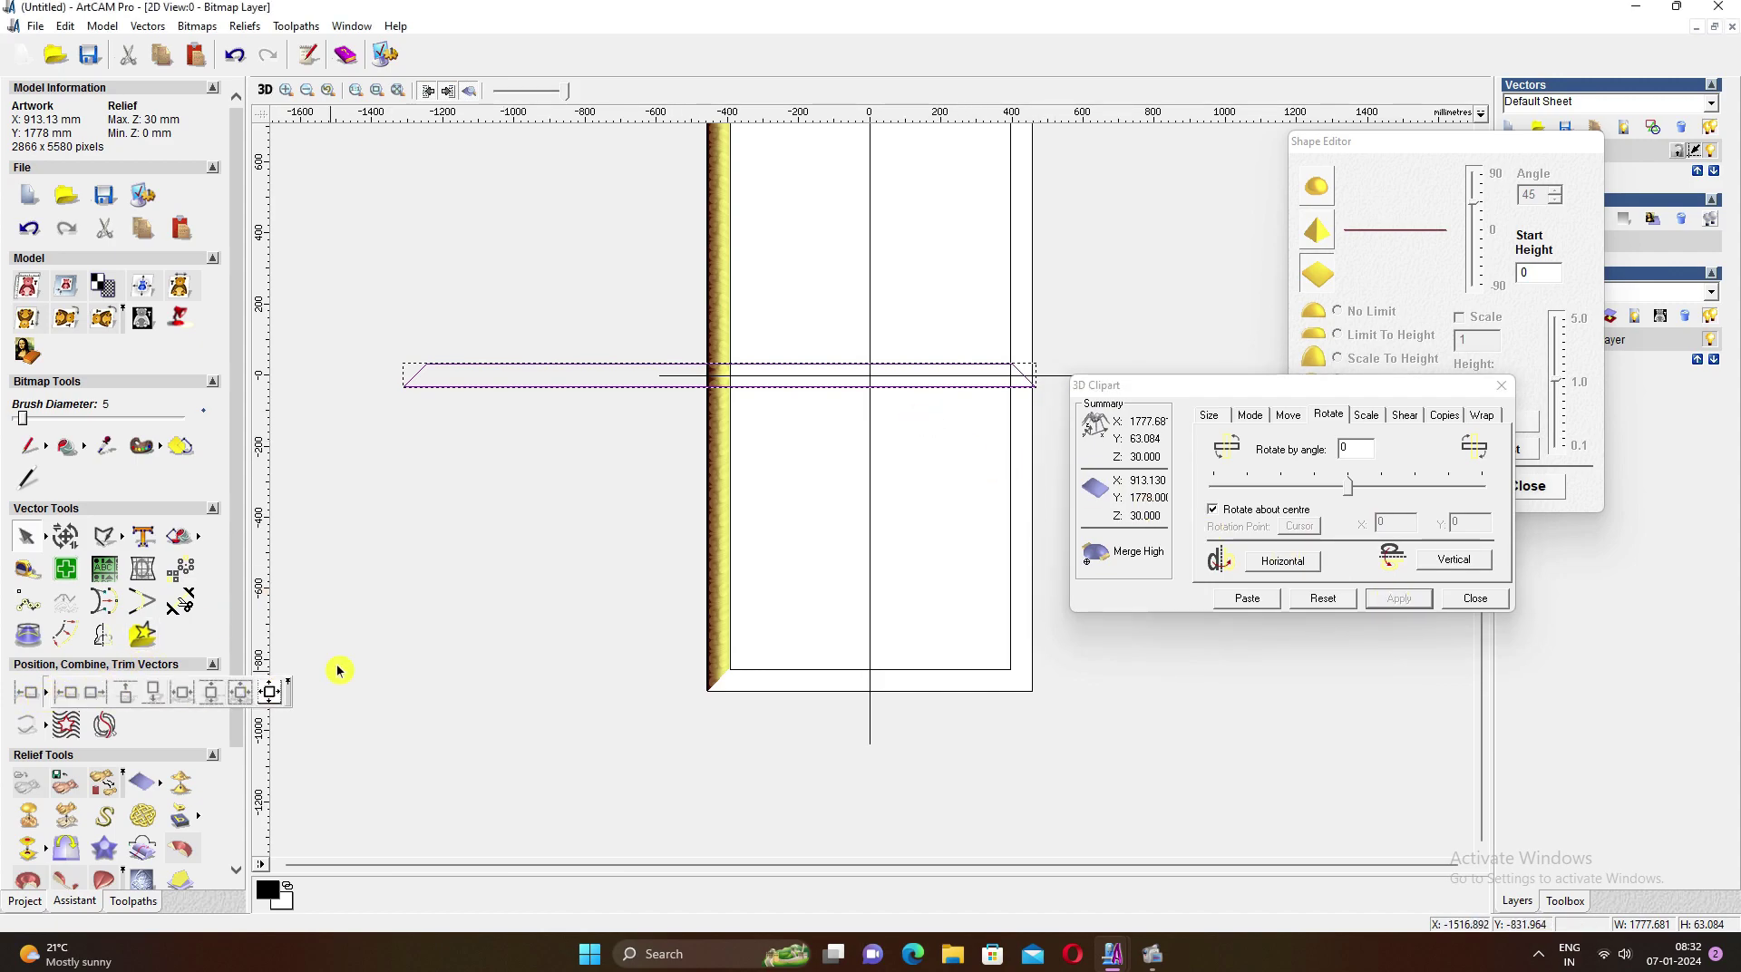
click(270, 692)
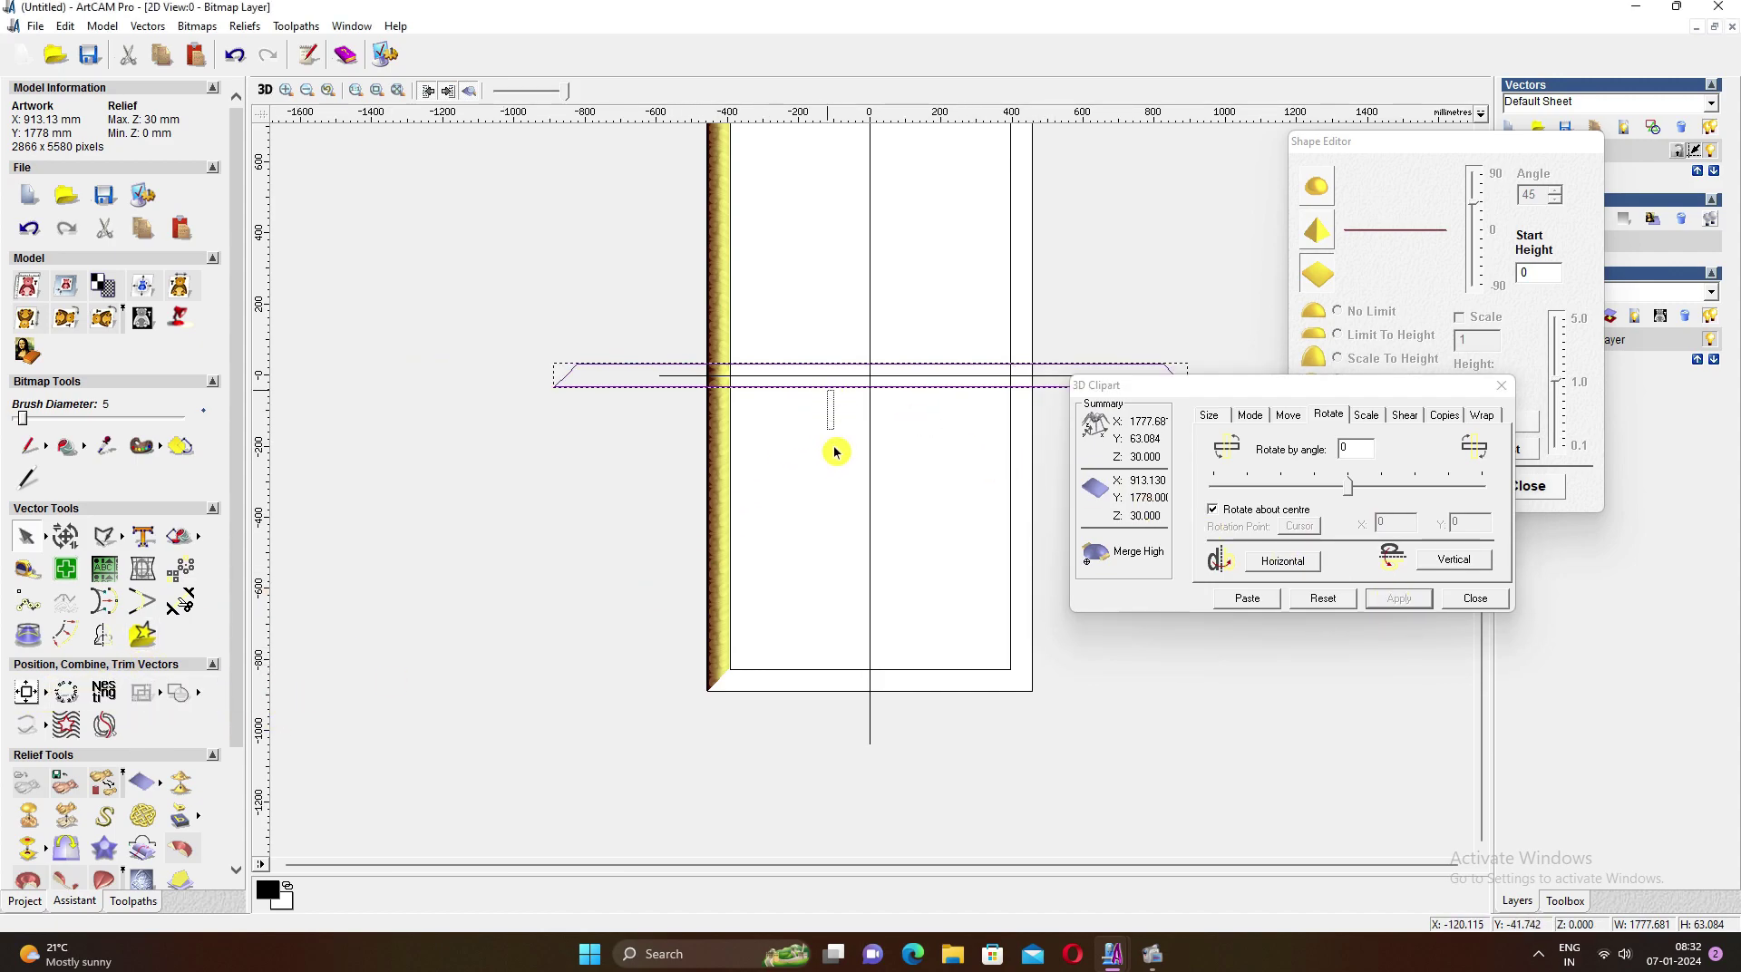
click(825, 387)
drag(828, 384, 988, 684)
scroll(502, 584, up, 3)
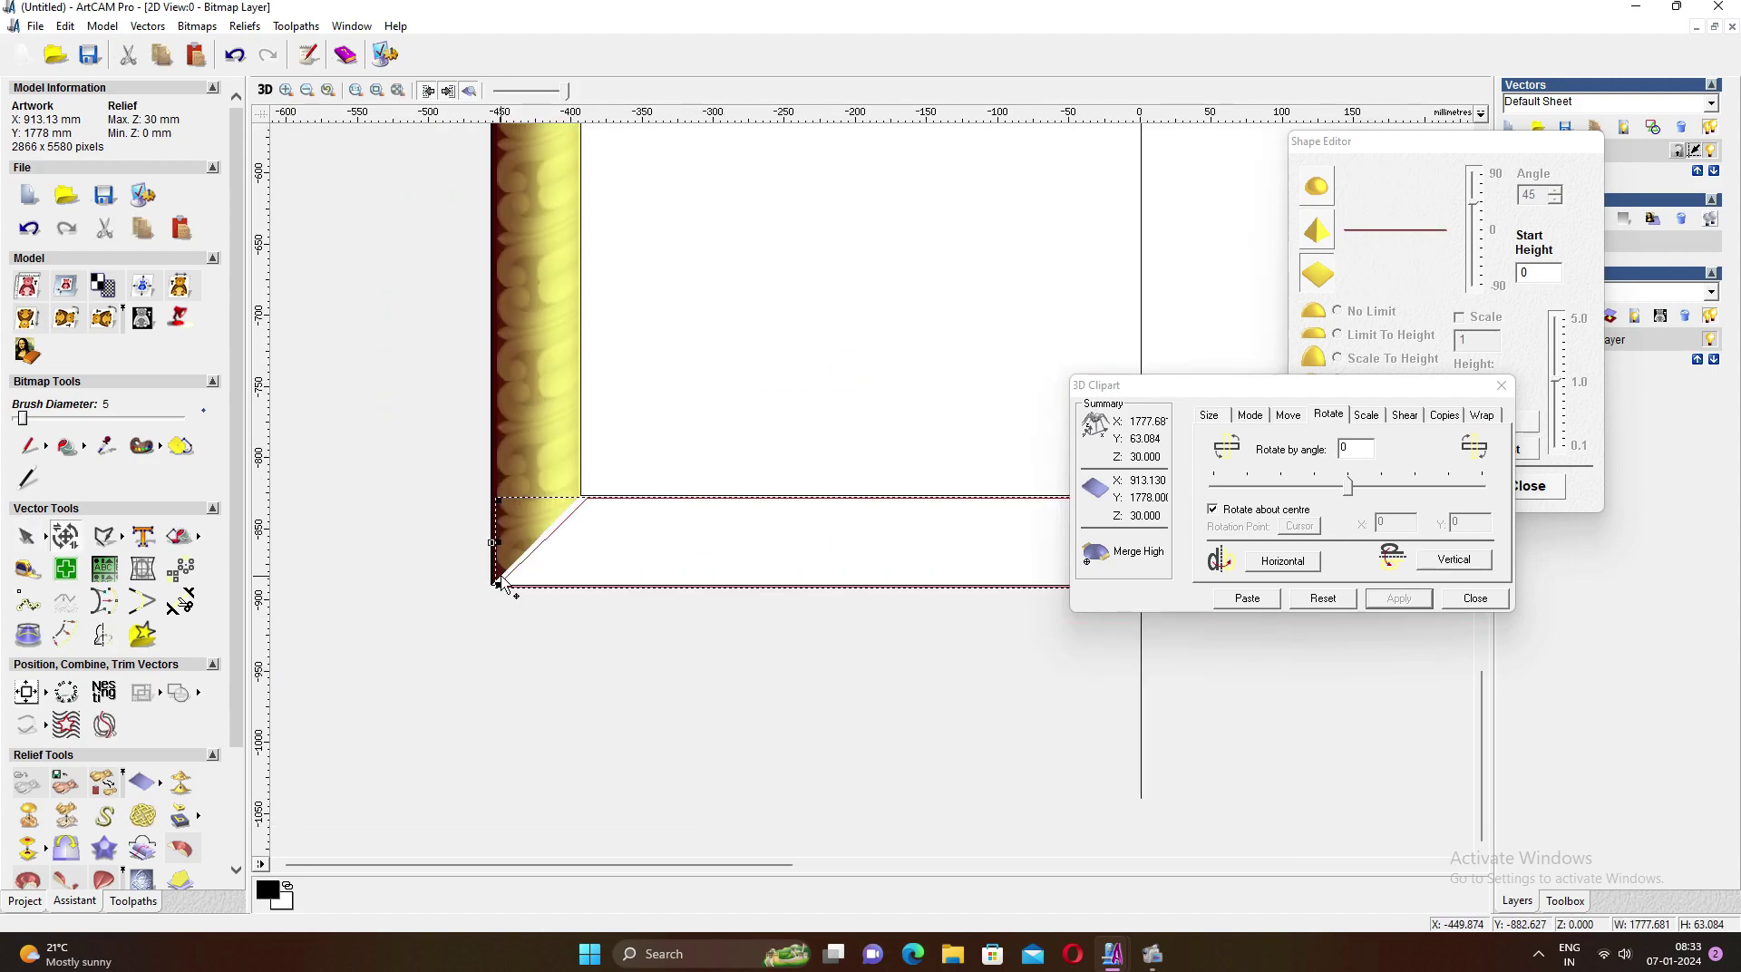
Fine-tune the clipart's position so its mitred end meets the outer rectangle's lower-left corner and bottom edge
scroll(715, 509, up, 2)
drag(762, 581, 707, 535)
scroll(796, 707, up, 3)
scroll(862, 290, up, 3)
key(Down)
key(Down)
key(Down)
scroll(762, 416, up, 2)
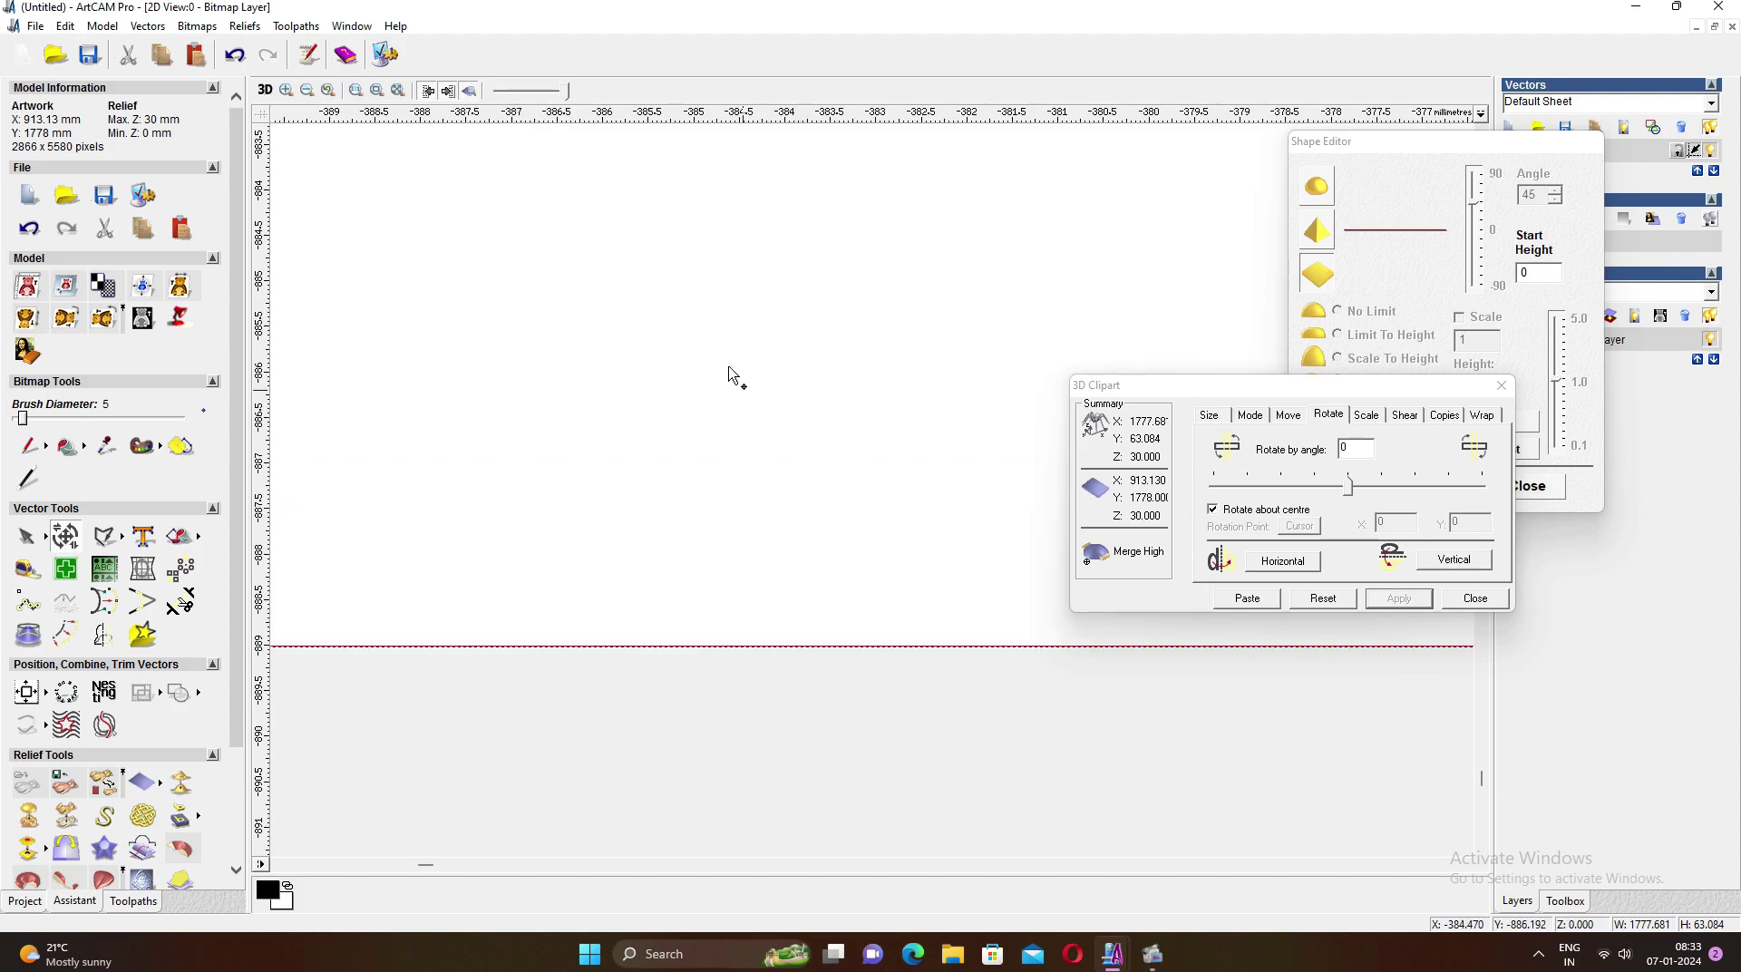
Paste the bottom border clipart into the relief and inspect the mitred corner joint
scroll(723, 349, down, 8)
scroll(912, 369, down, 6)
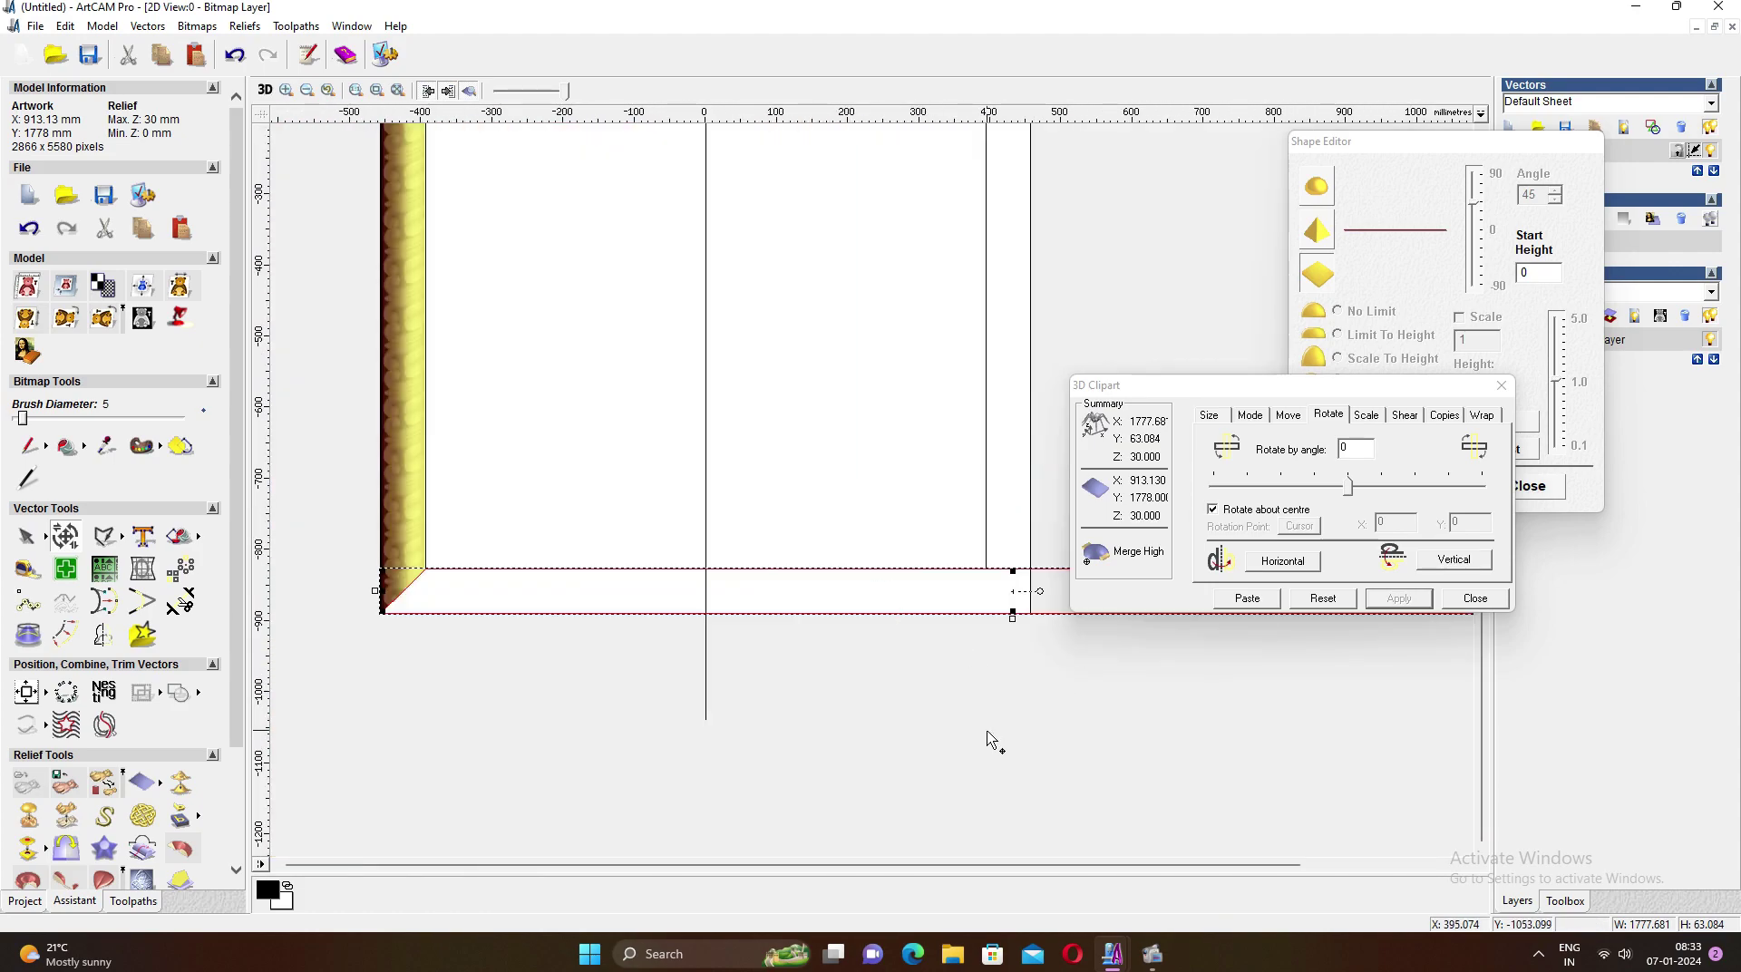
drag(1243, 390, 1366, 424)
scroll(566, 585, up, 2)
click(1323, 454)
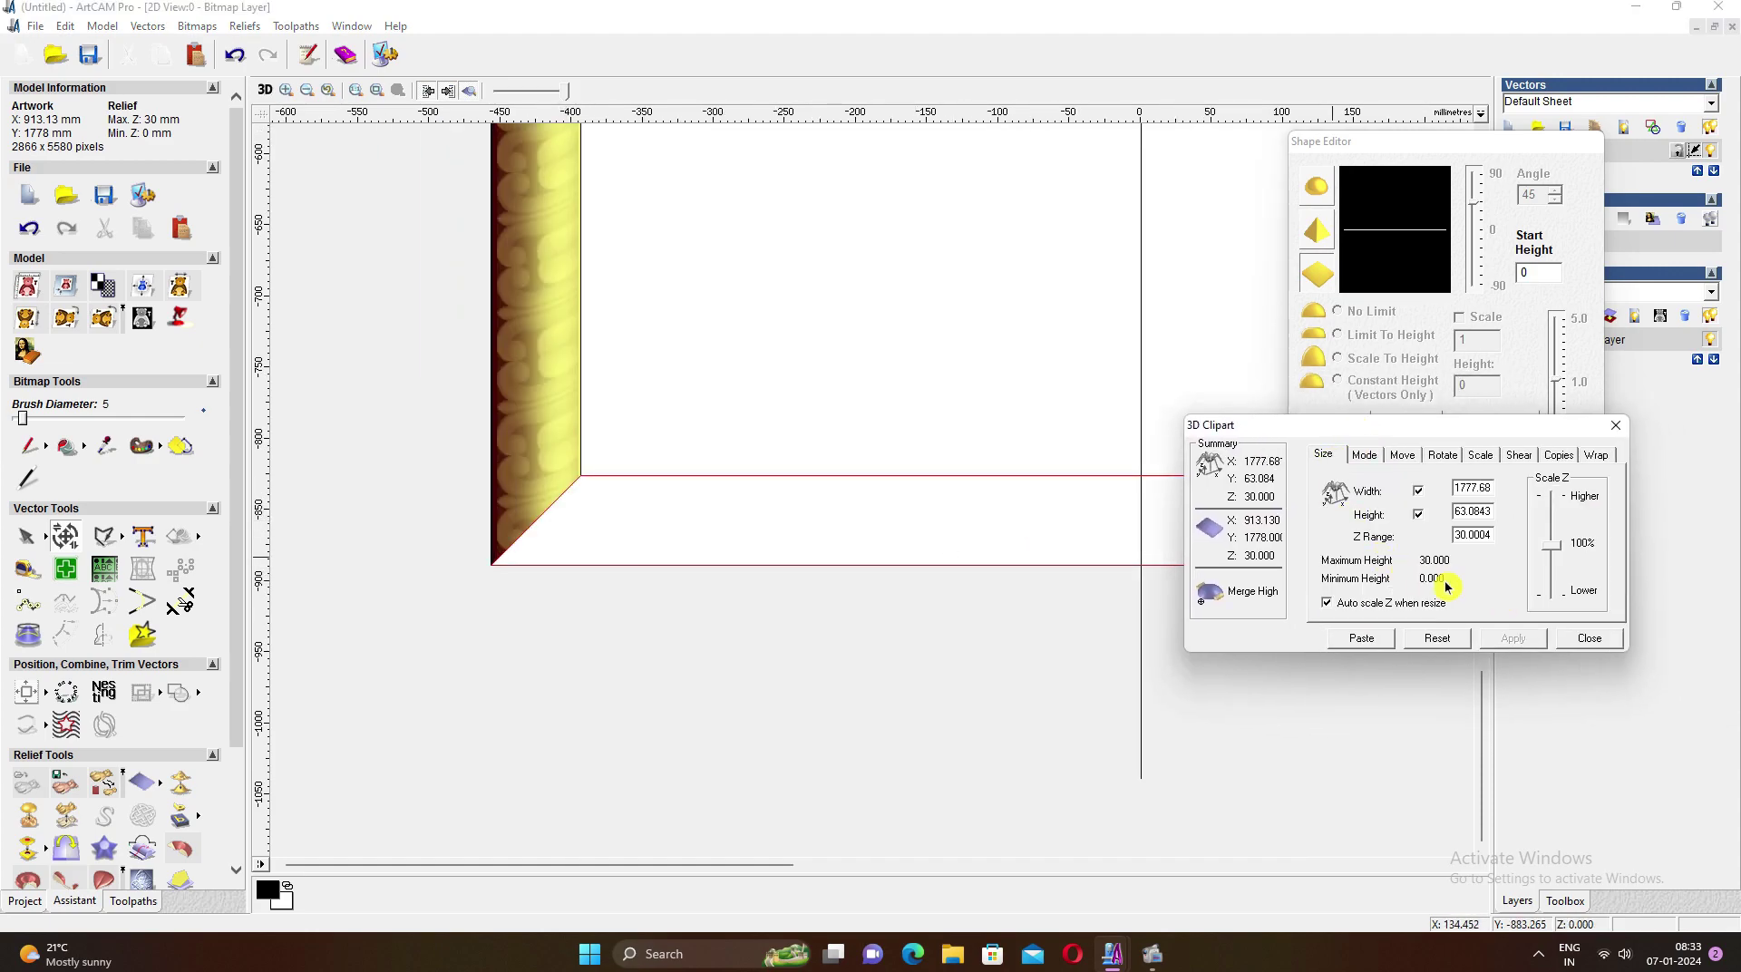
click(1361, 638)
scroll(533, 524, up, 3)
scroll(902, 466, down, 3)
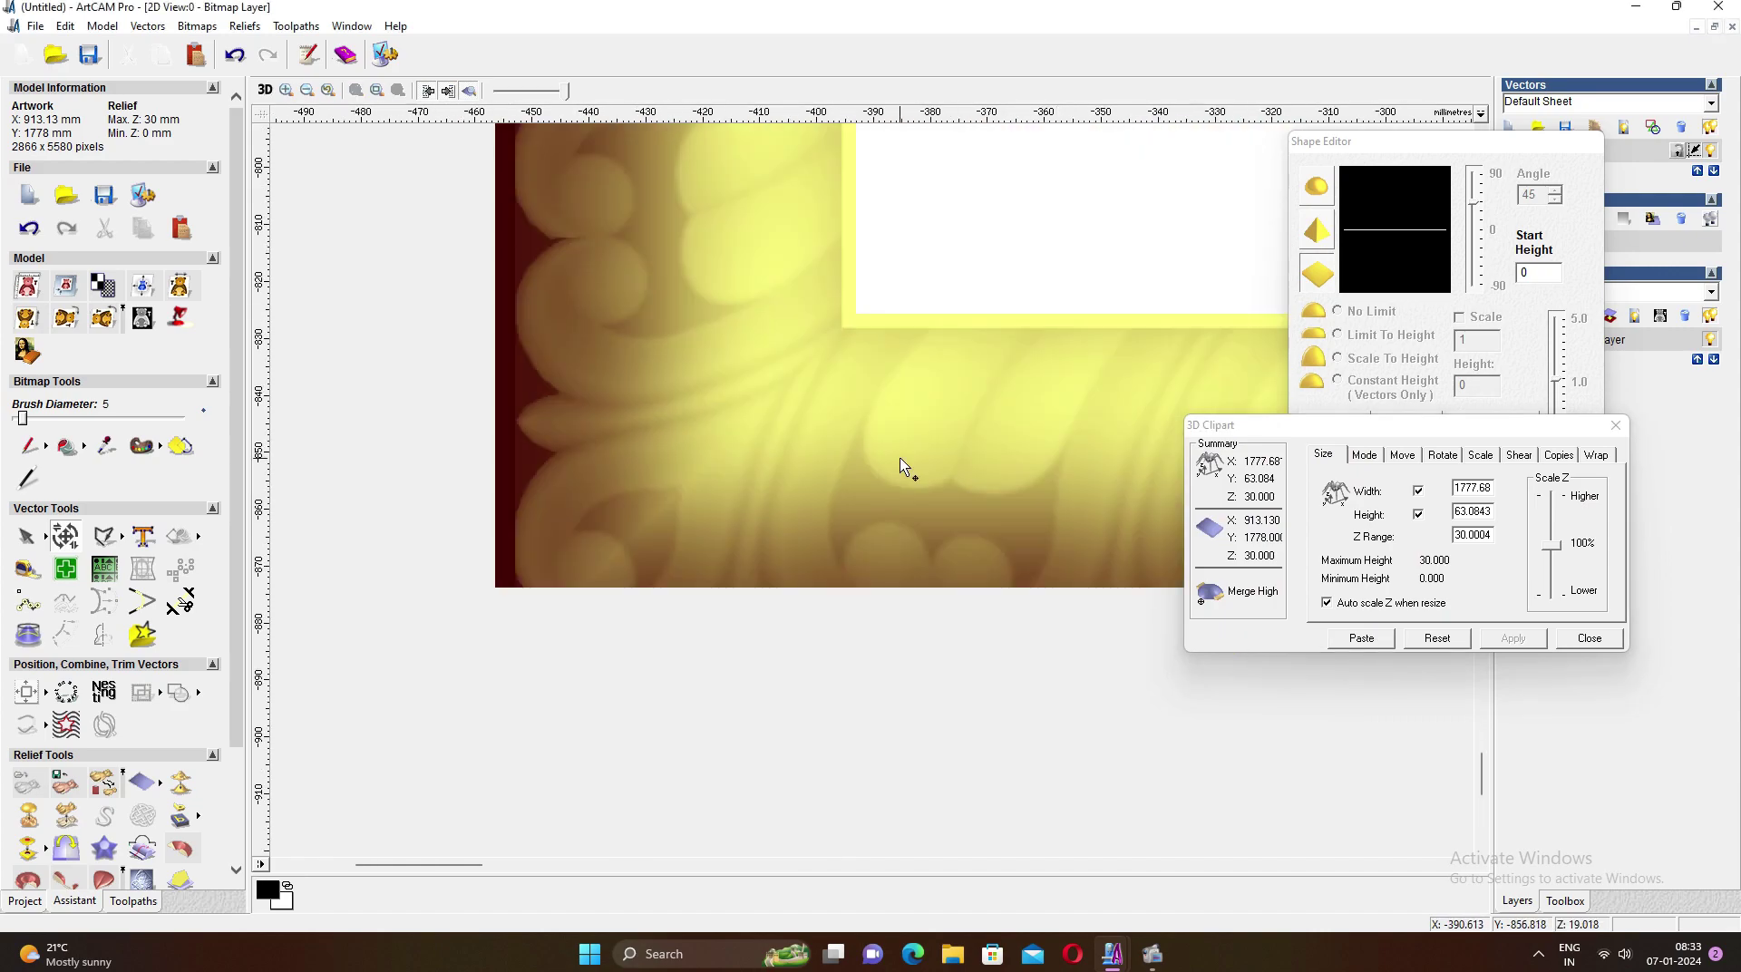
scroll(1024, 517, up, 2)
scroll(1029, 482, down, 4)
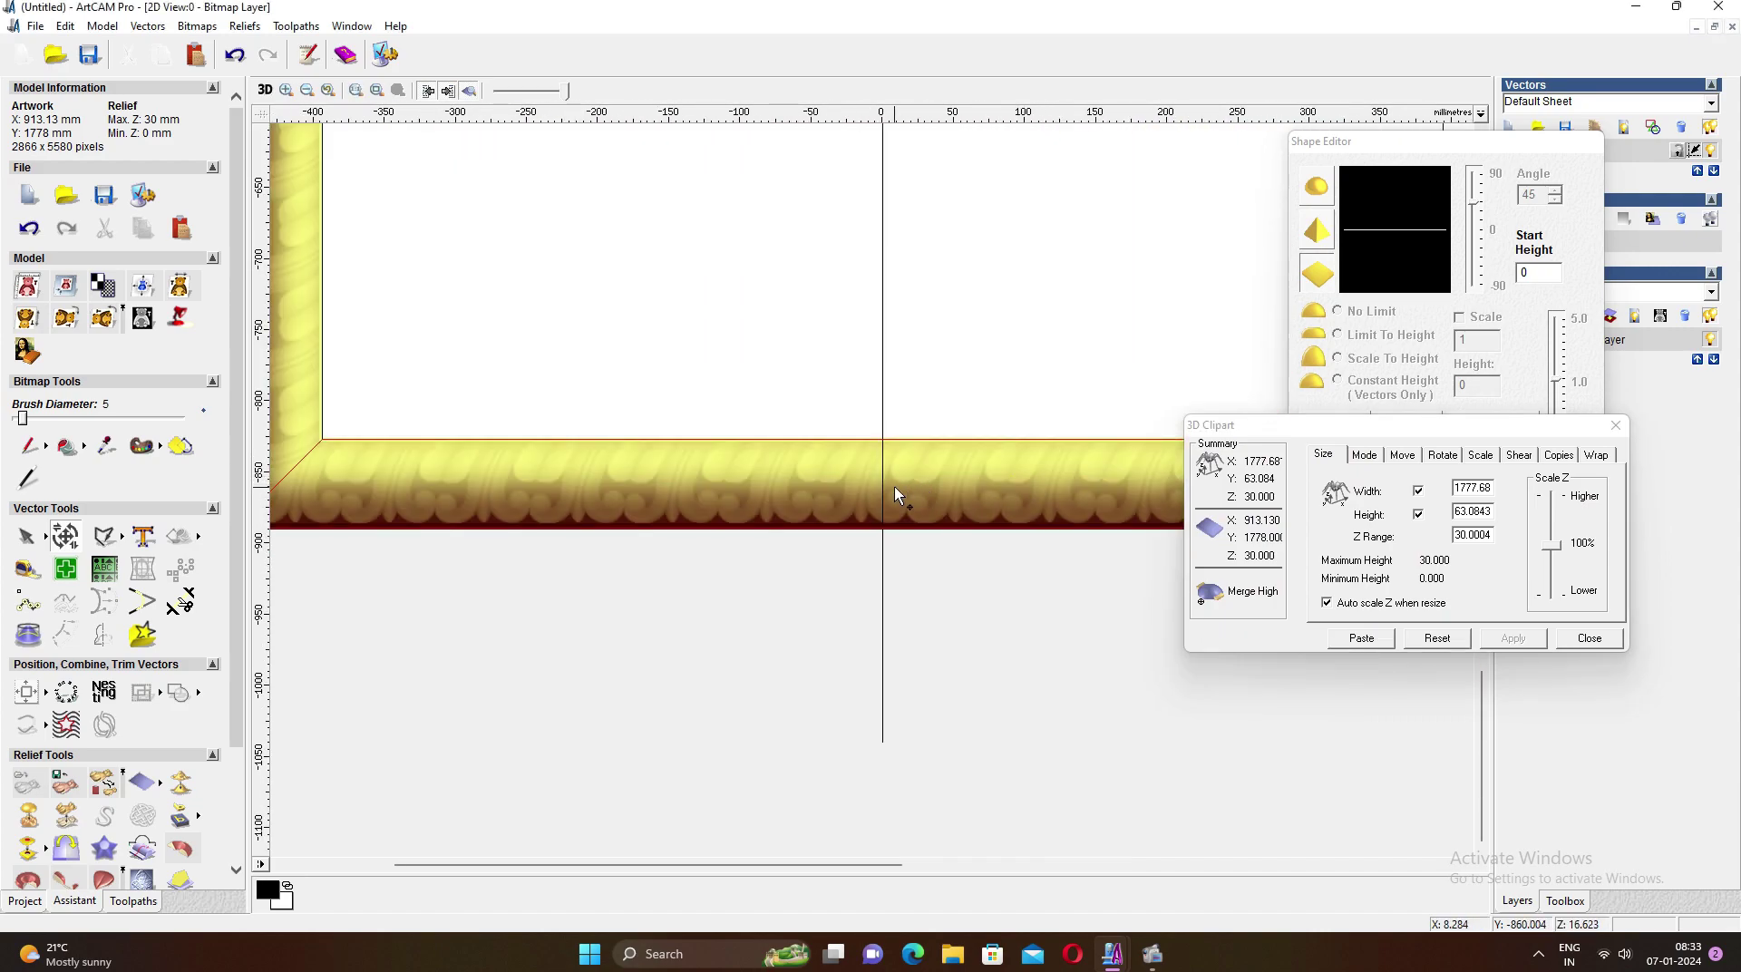
scroll(705, 581, down, 2)
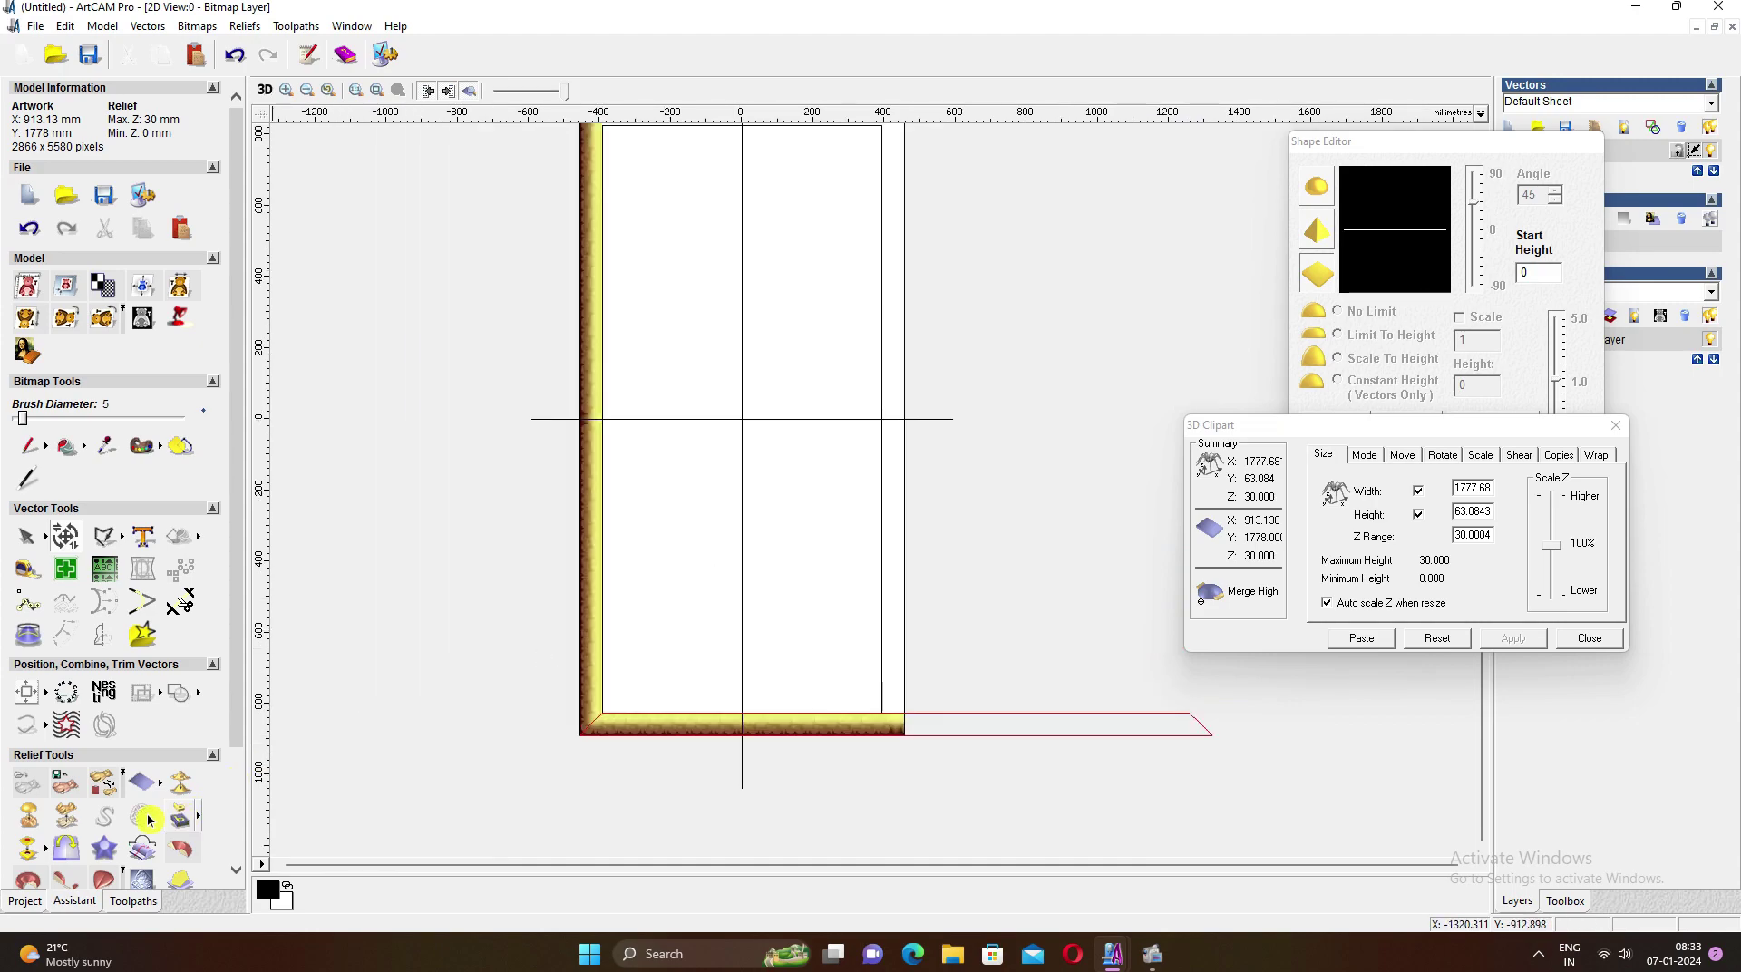
Mirror-merge the relief left over right to create the right-hand border of the frame
click(65, 848)
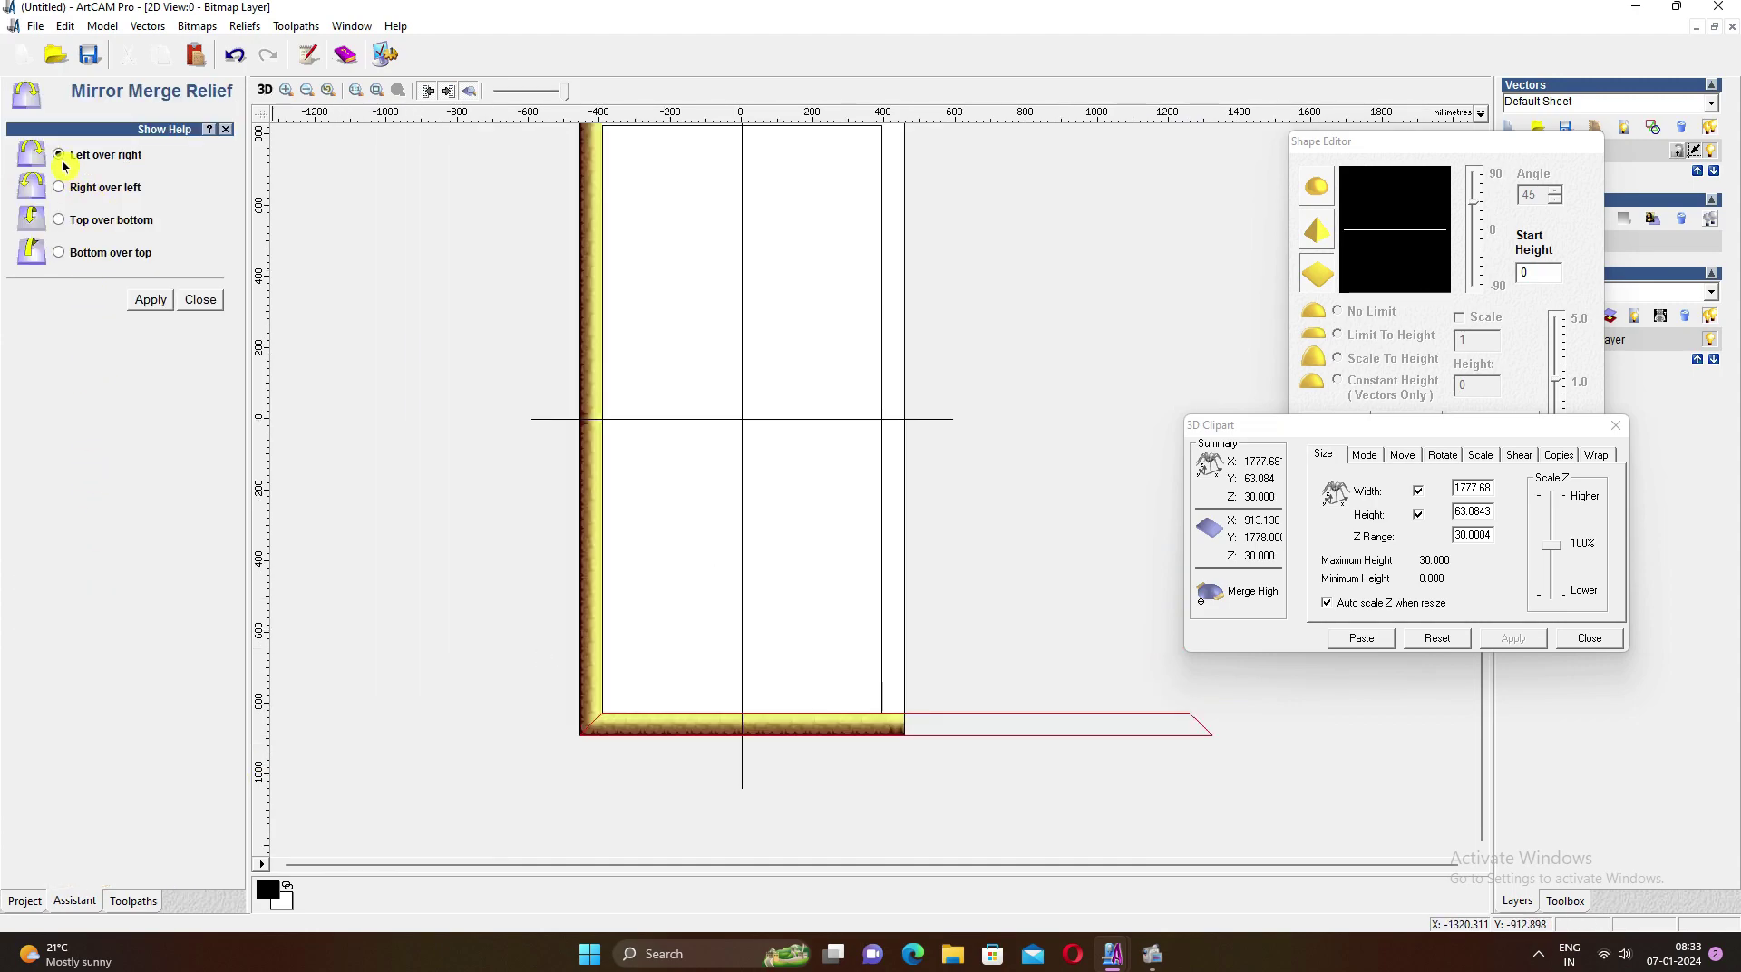
click(150, 300)
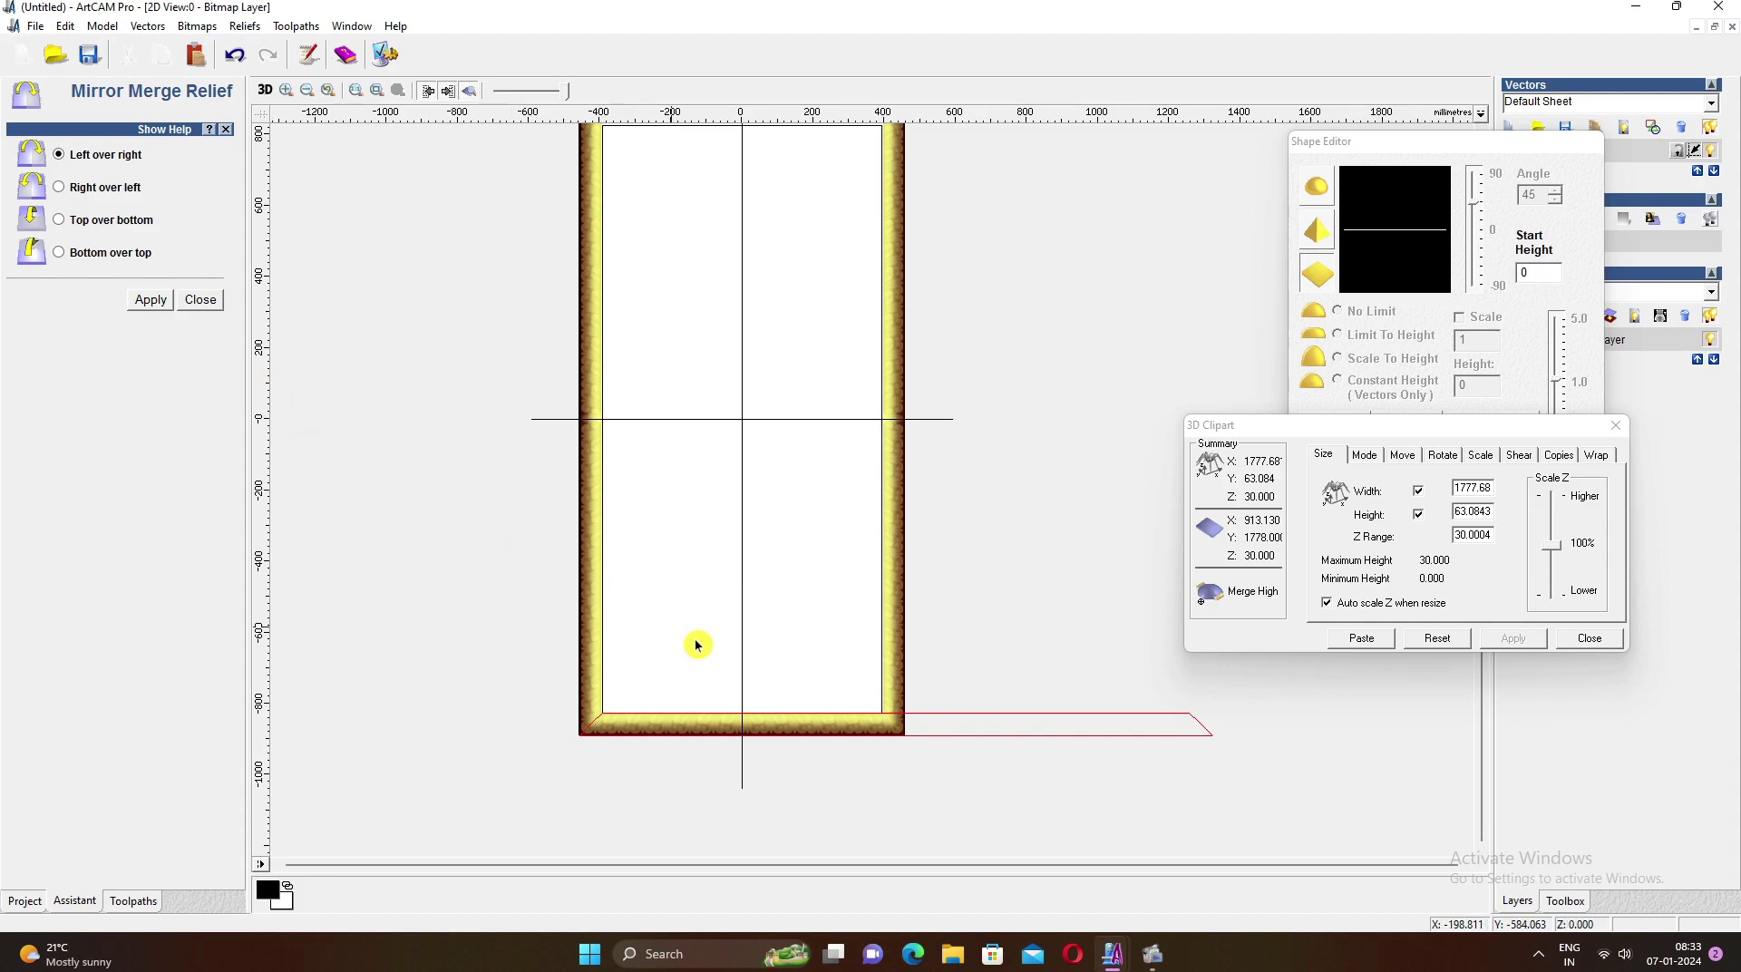
scroll(891, 724, up, 3)
scroll(823, 363, down, 3)
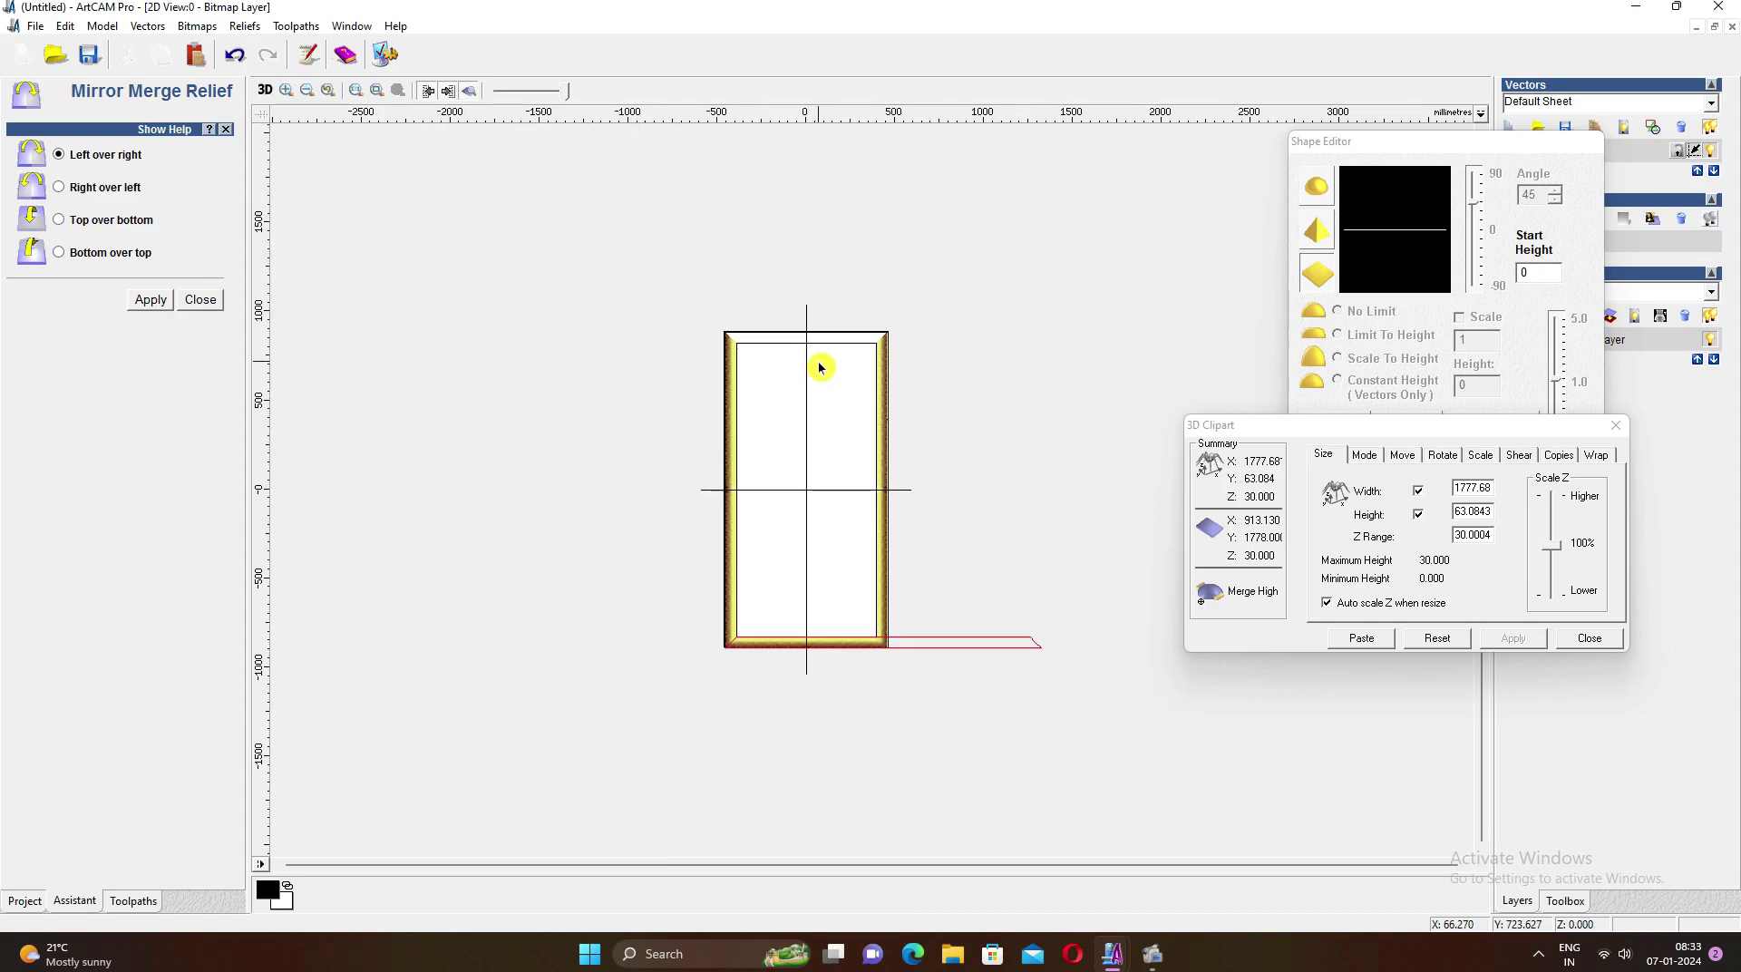
scroll(816, 349, up, 1)
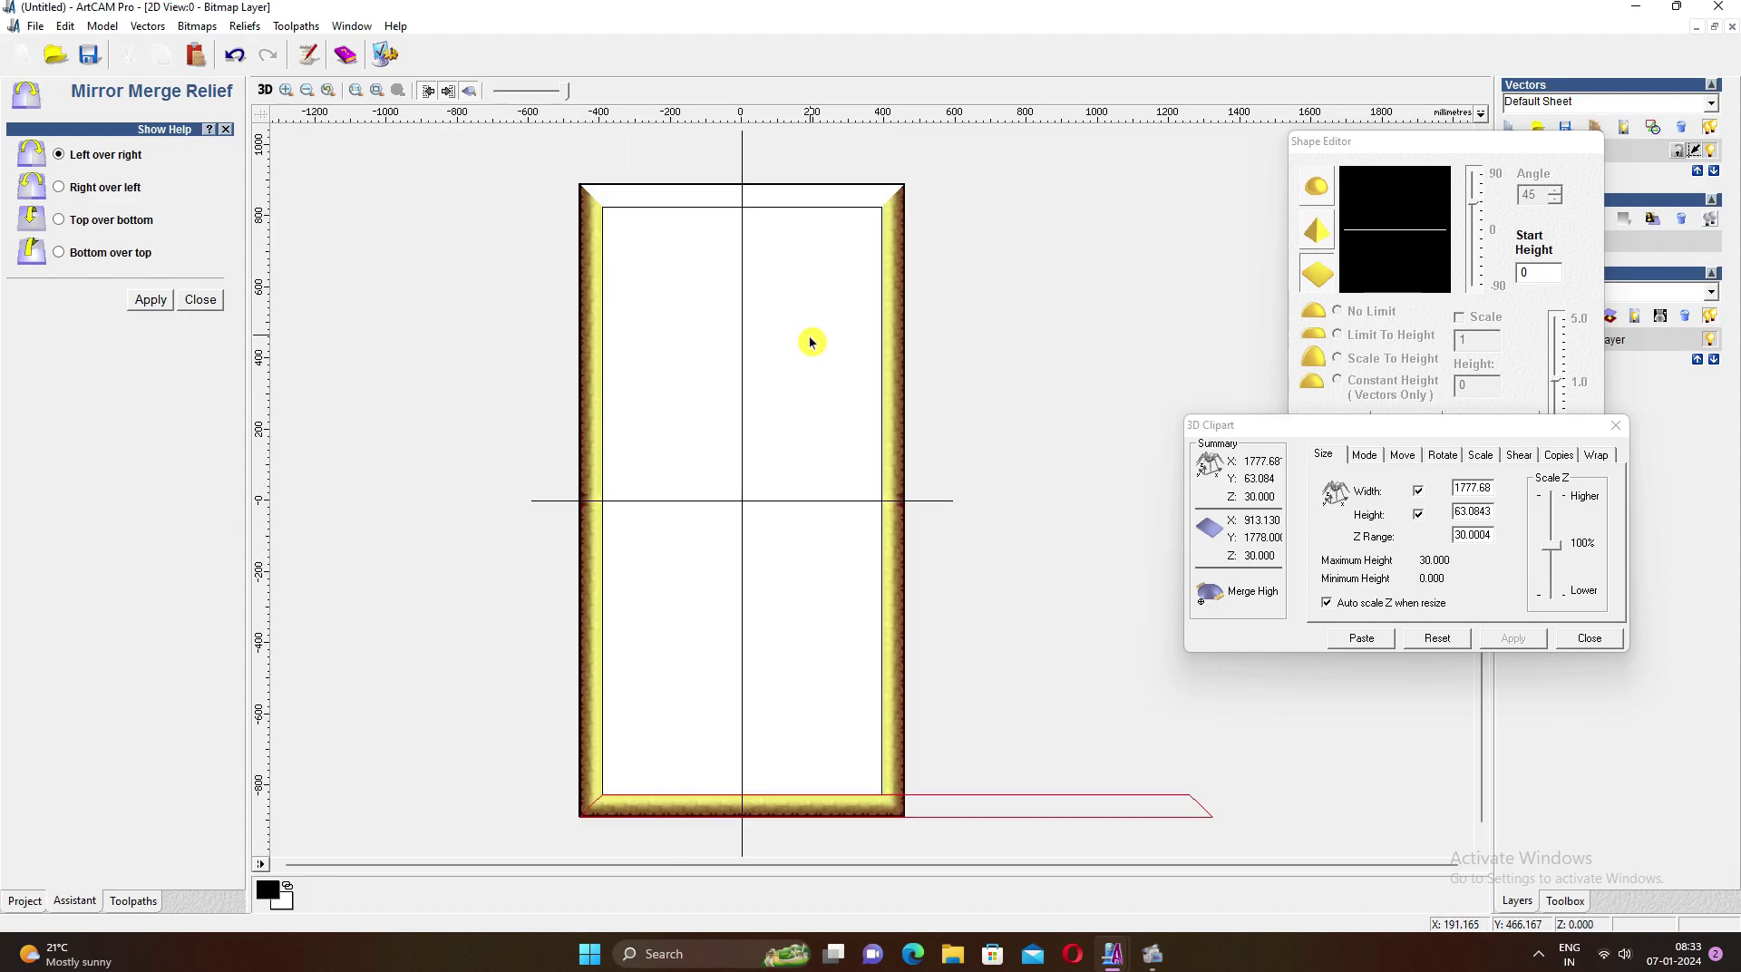
Mirror-merge the relief bottom over top, then dismiss the 3D clipart settings and delete the leftover mitred border outline
click(152, 301)
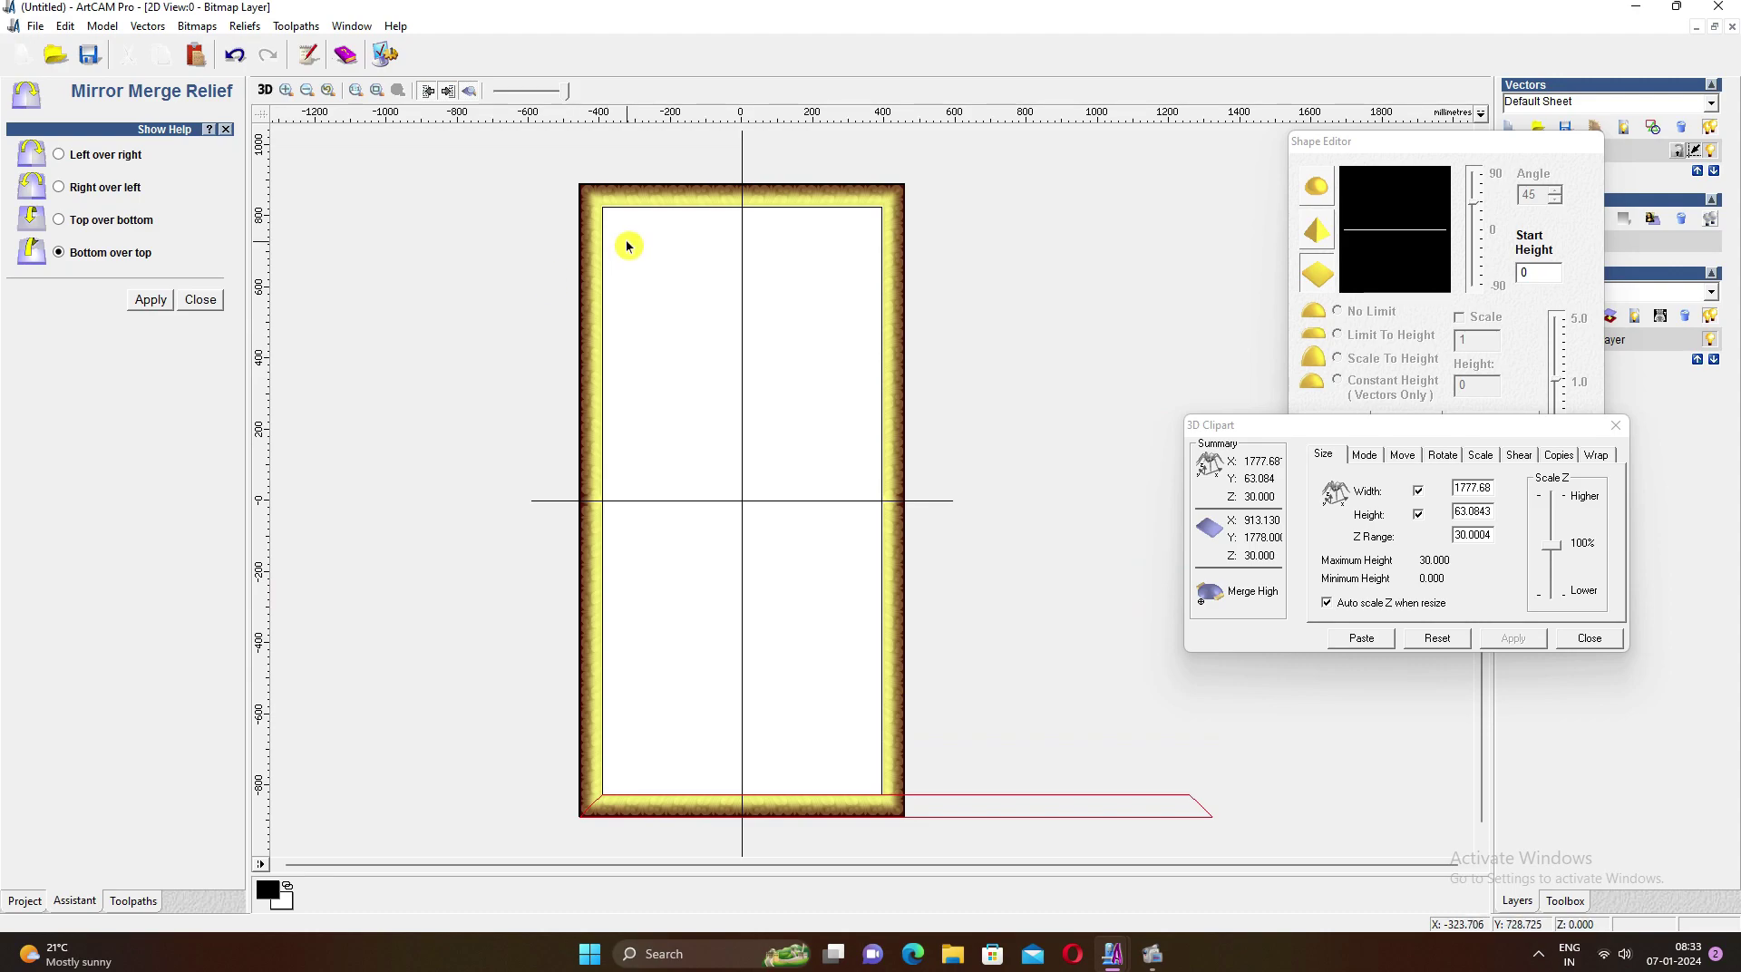
click(187, 302)
click(1615, 426)
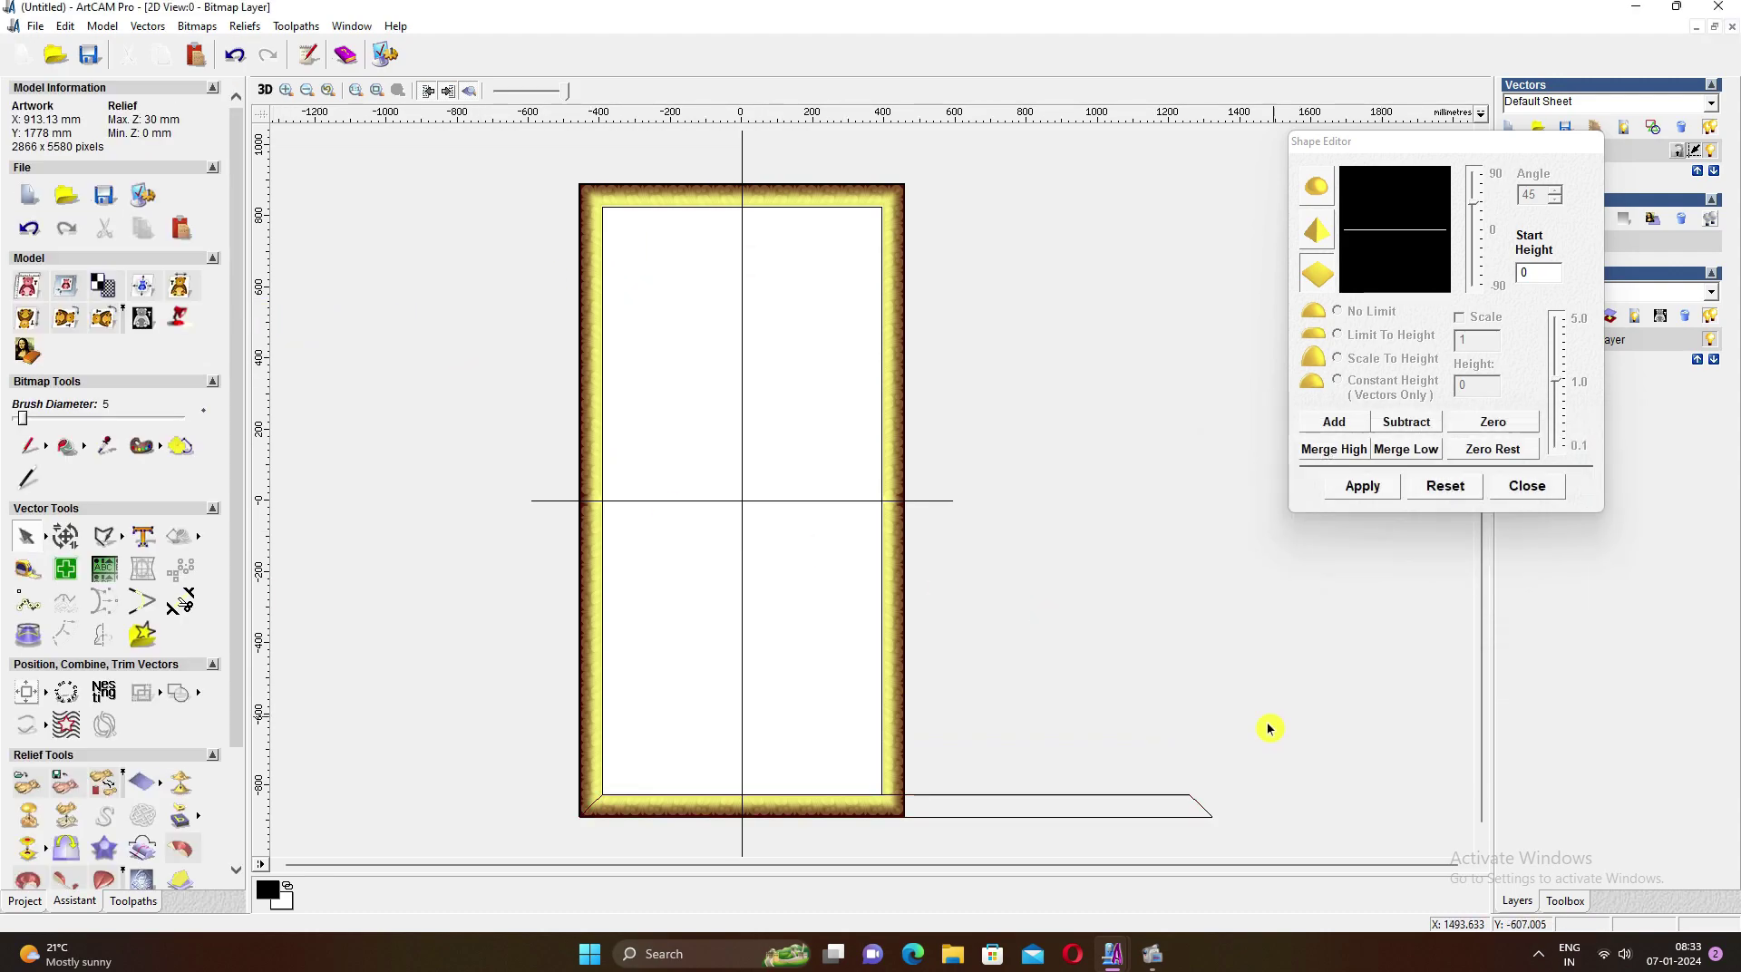
right_click(1066, 351)
click(1116, 420)
Offset the frame's inner rectangle inwards by 12 mm with sharp corners, keeping the original vector
scroll(675, 695, up, 2)
scroll(676, 694, up, 3)
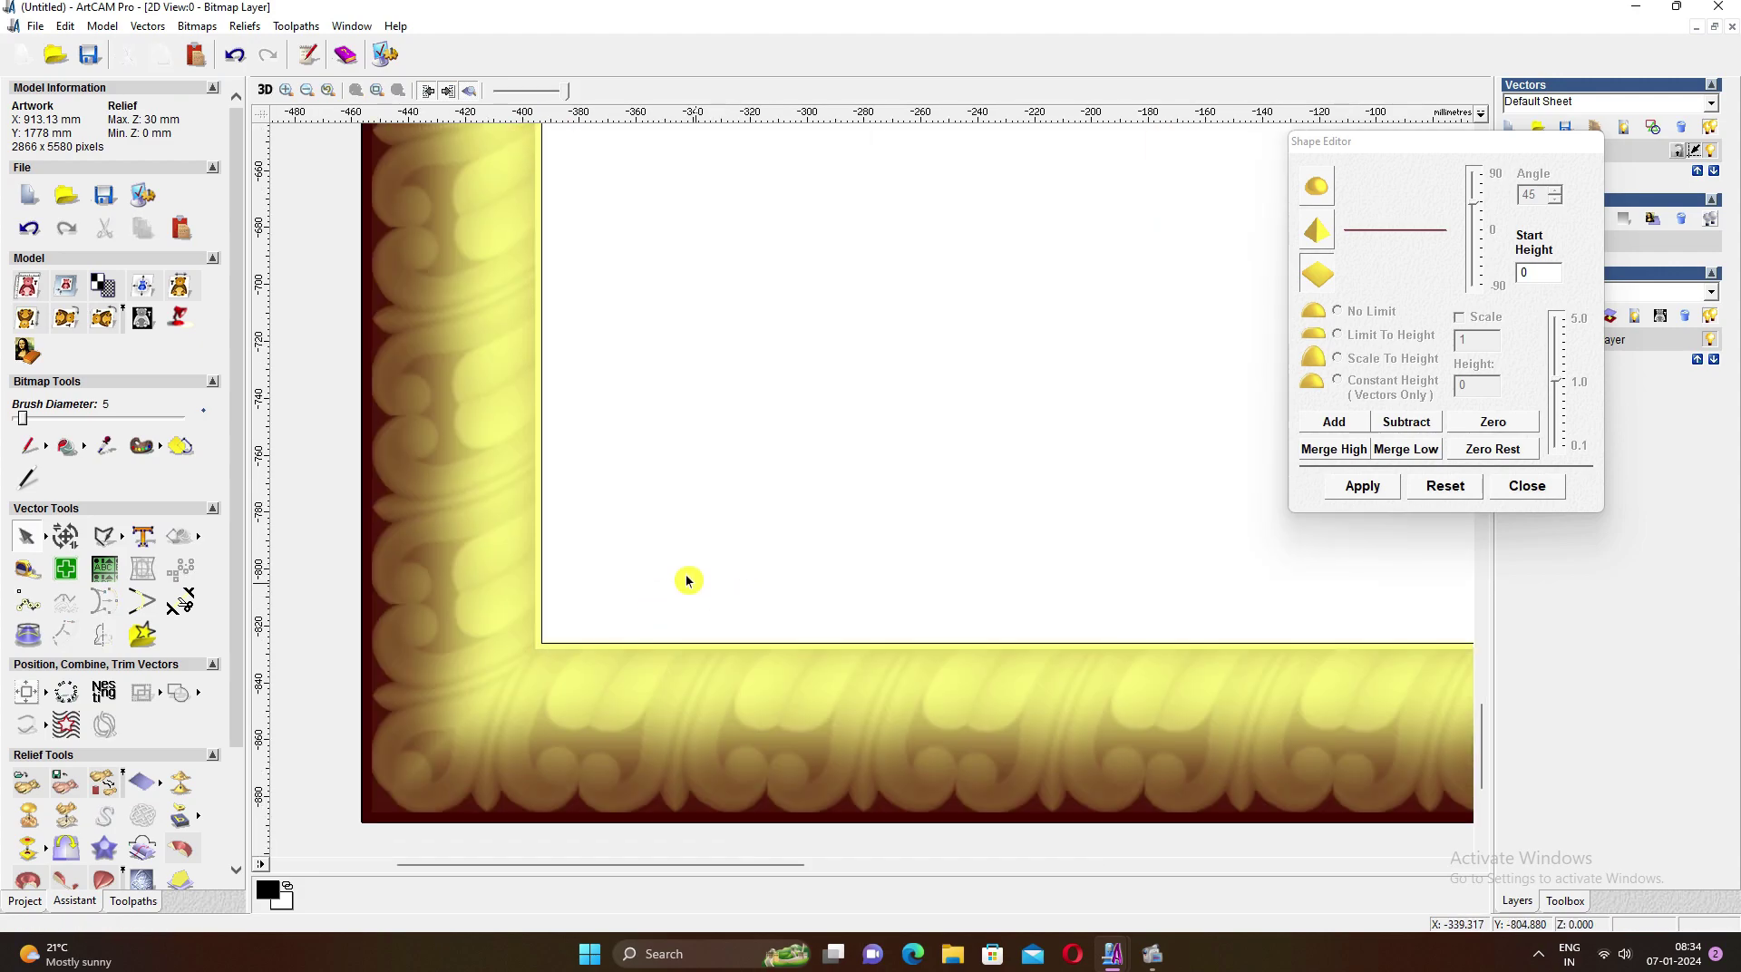
click(633, 587)
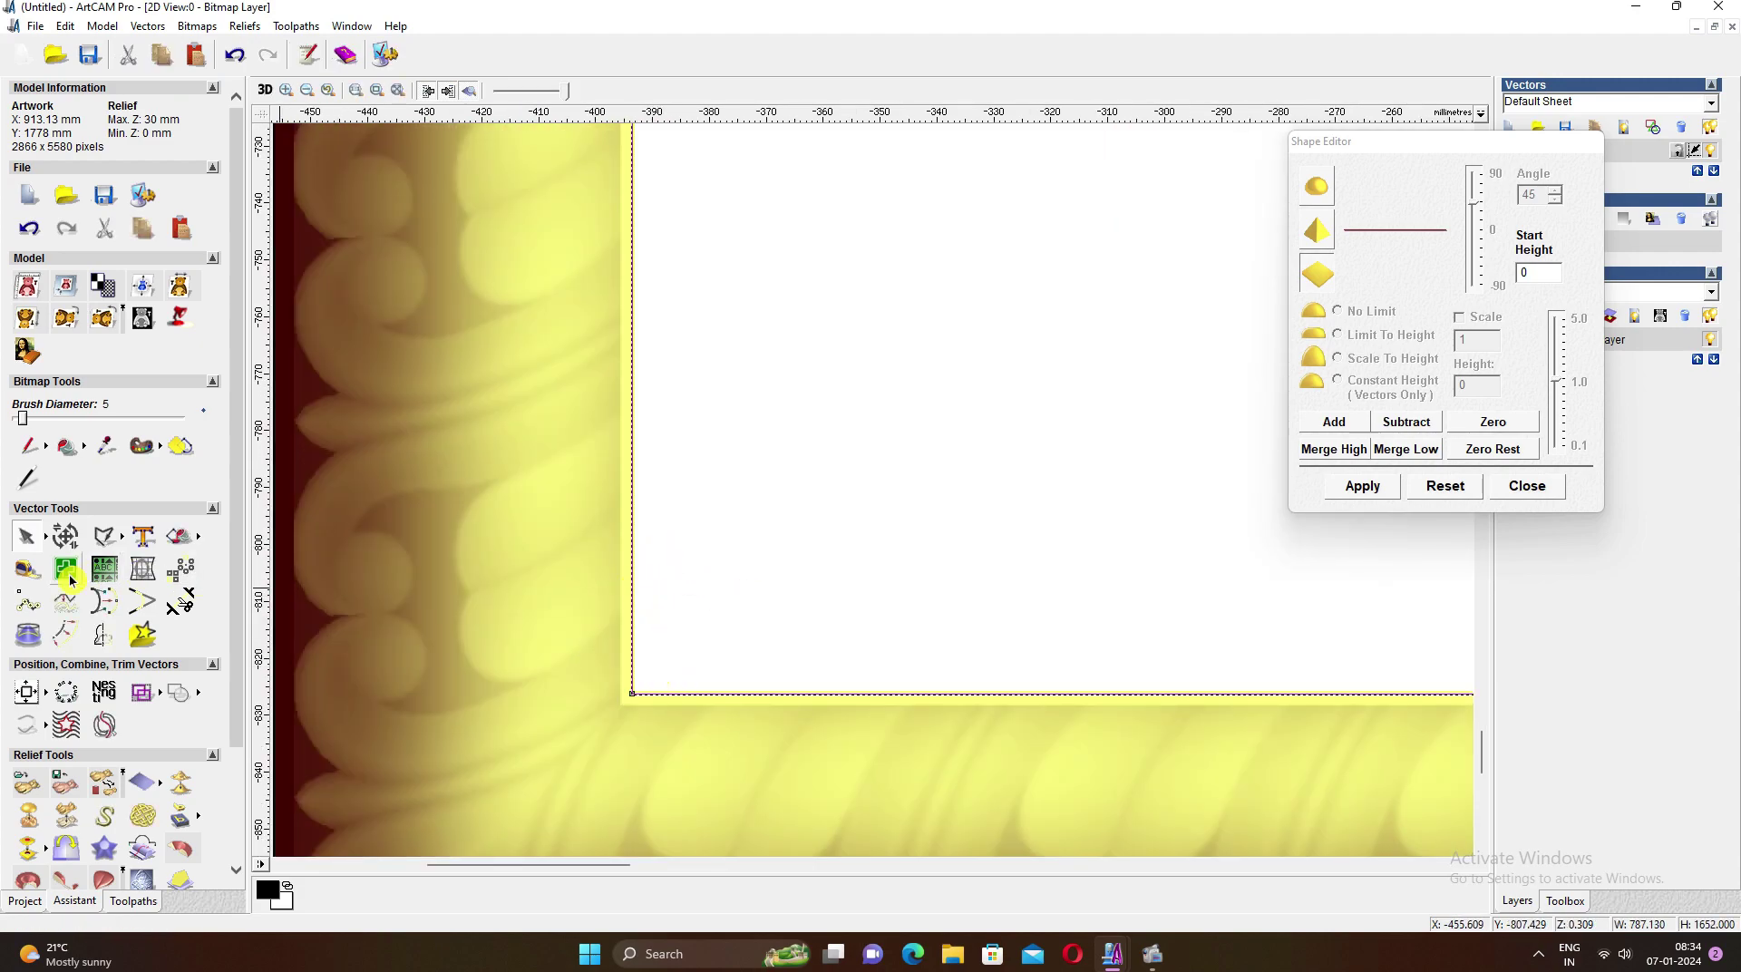
click(142, 568)
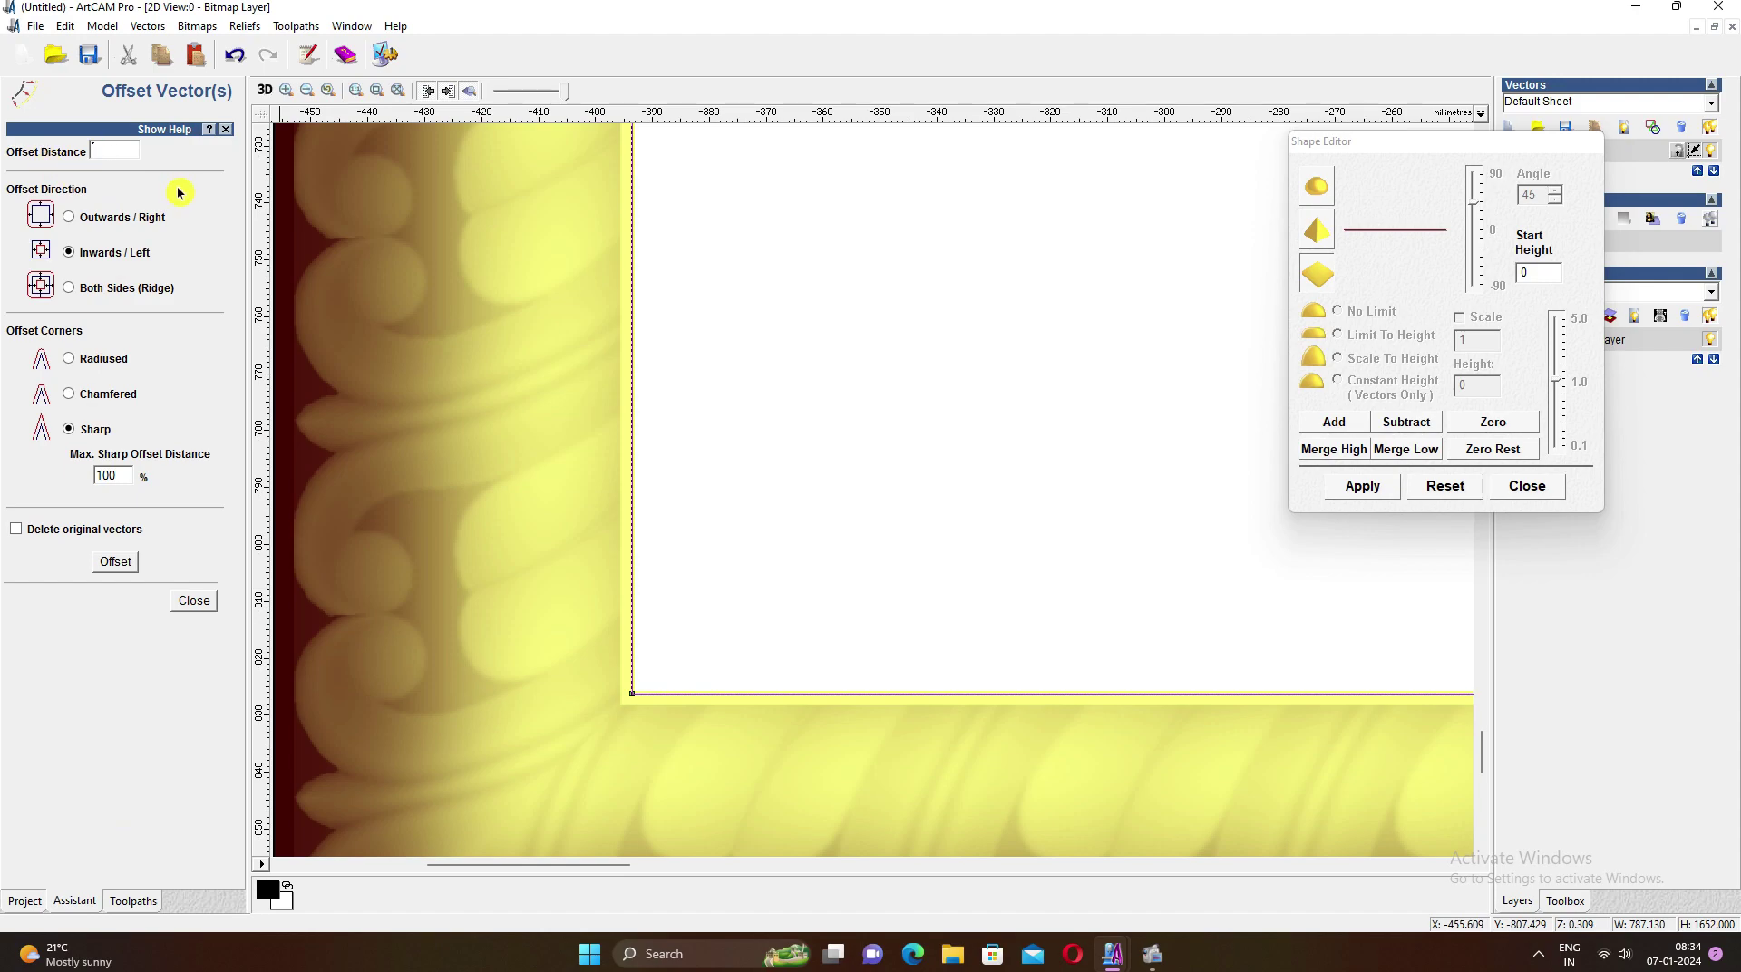
click(116, 562)
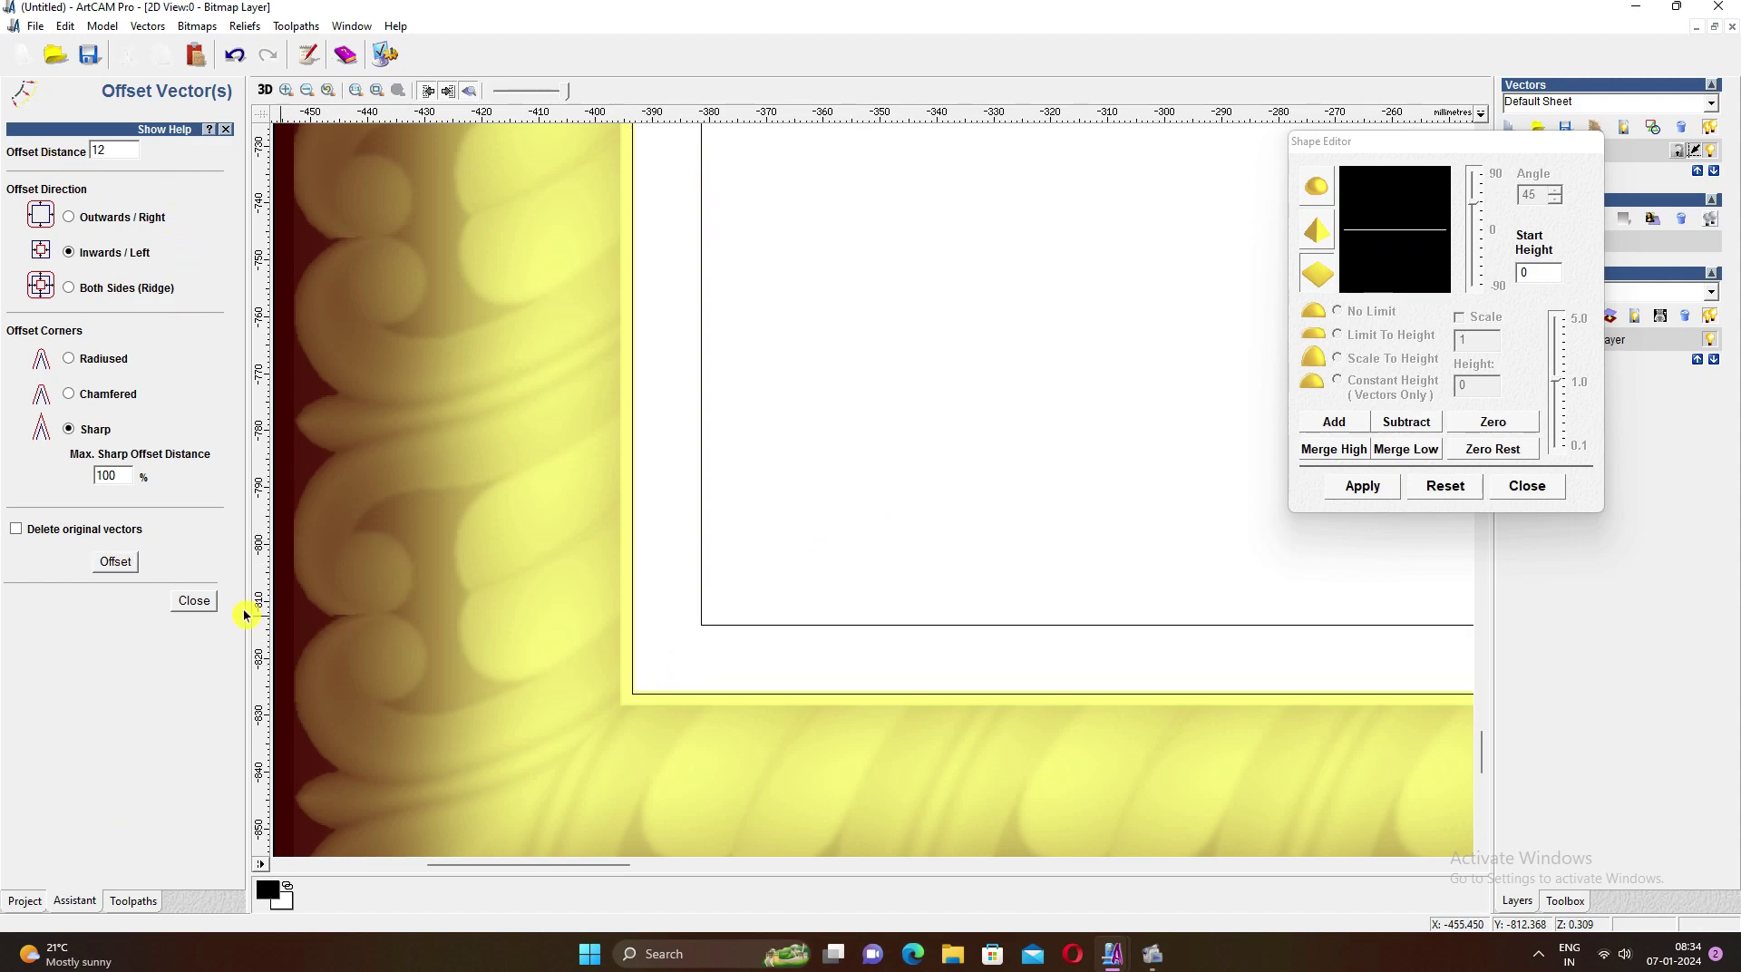
click(193, 601)
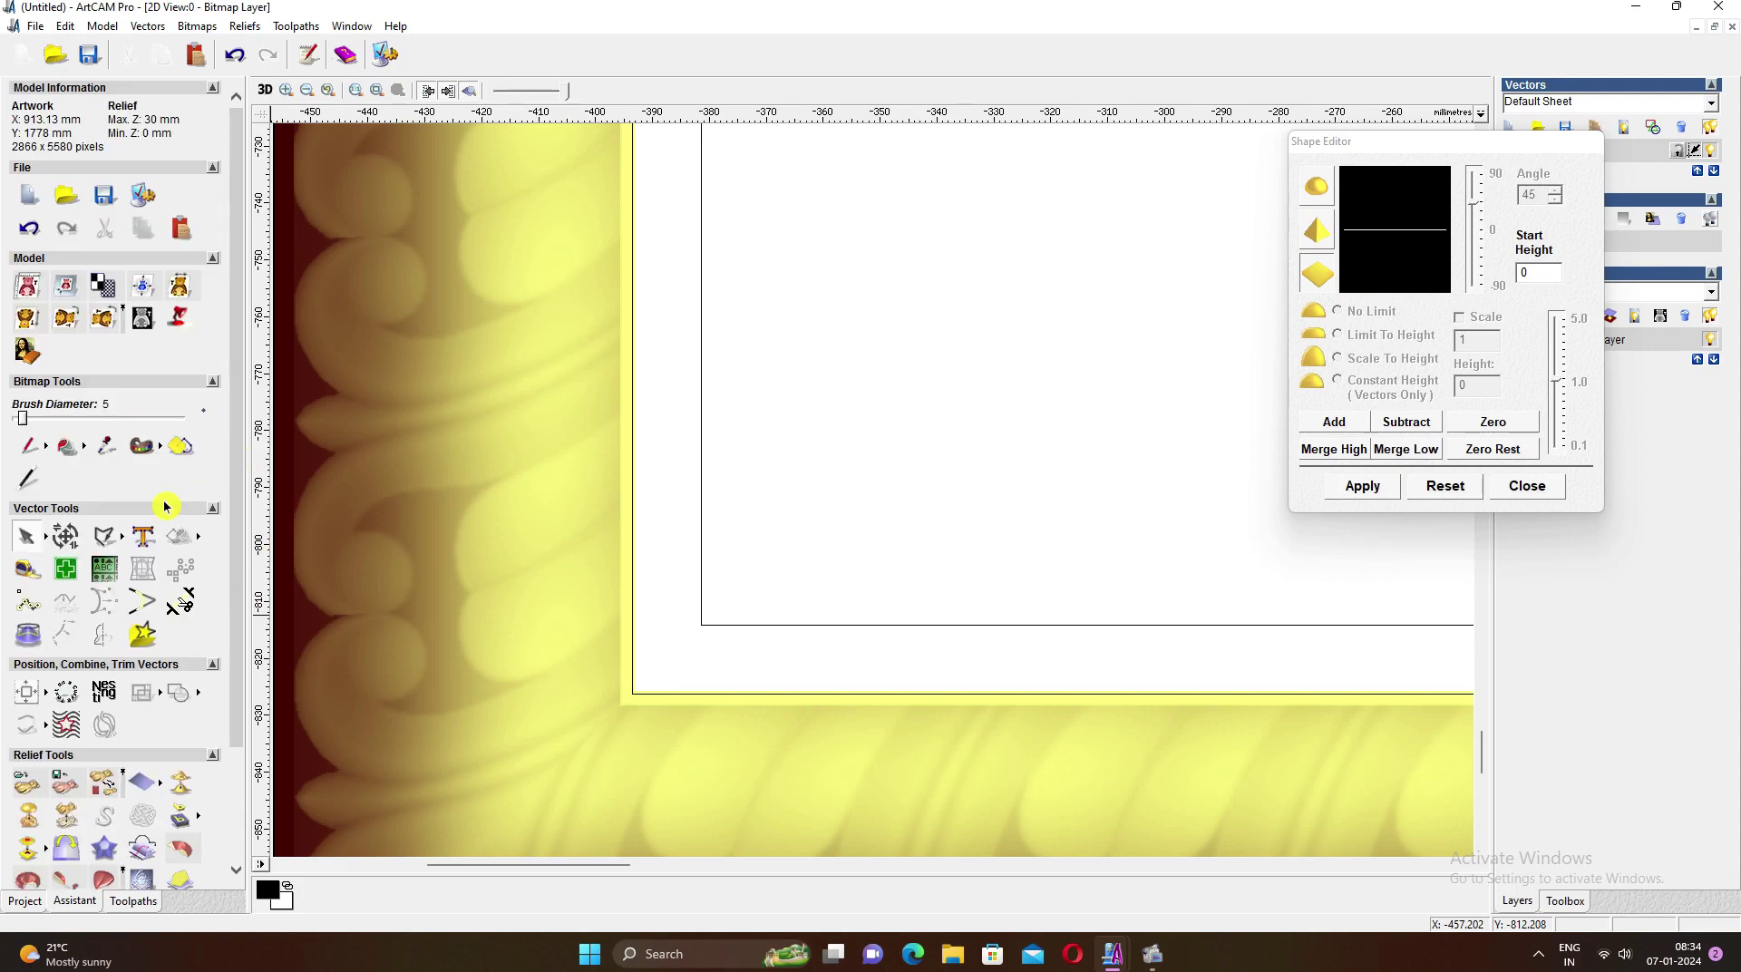
Draw a horizontal line about 26 mm long inside the frame's lower-left corner and convert it to a semicircular arc
click(106, 538)
click(830, 407)
click(980, 407)
key(Escape)
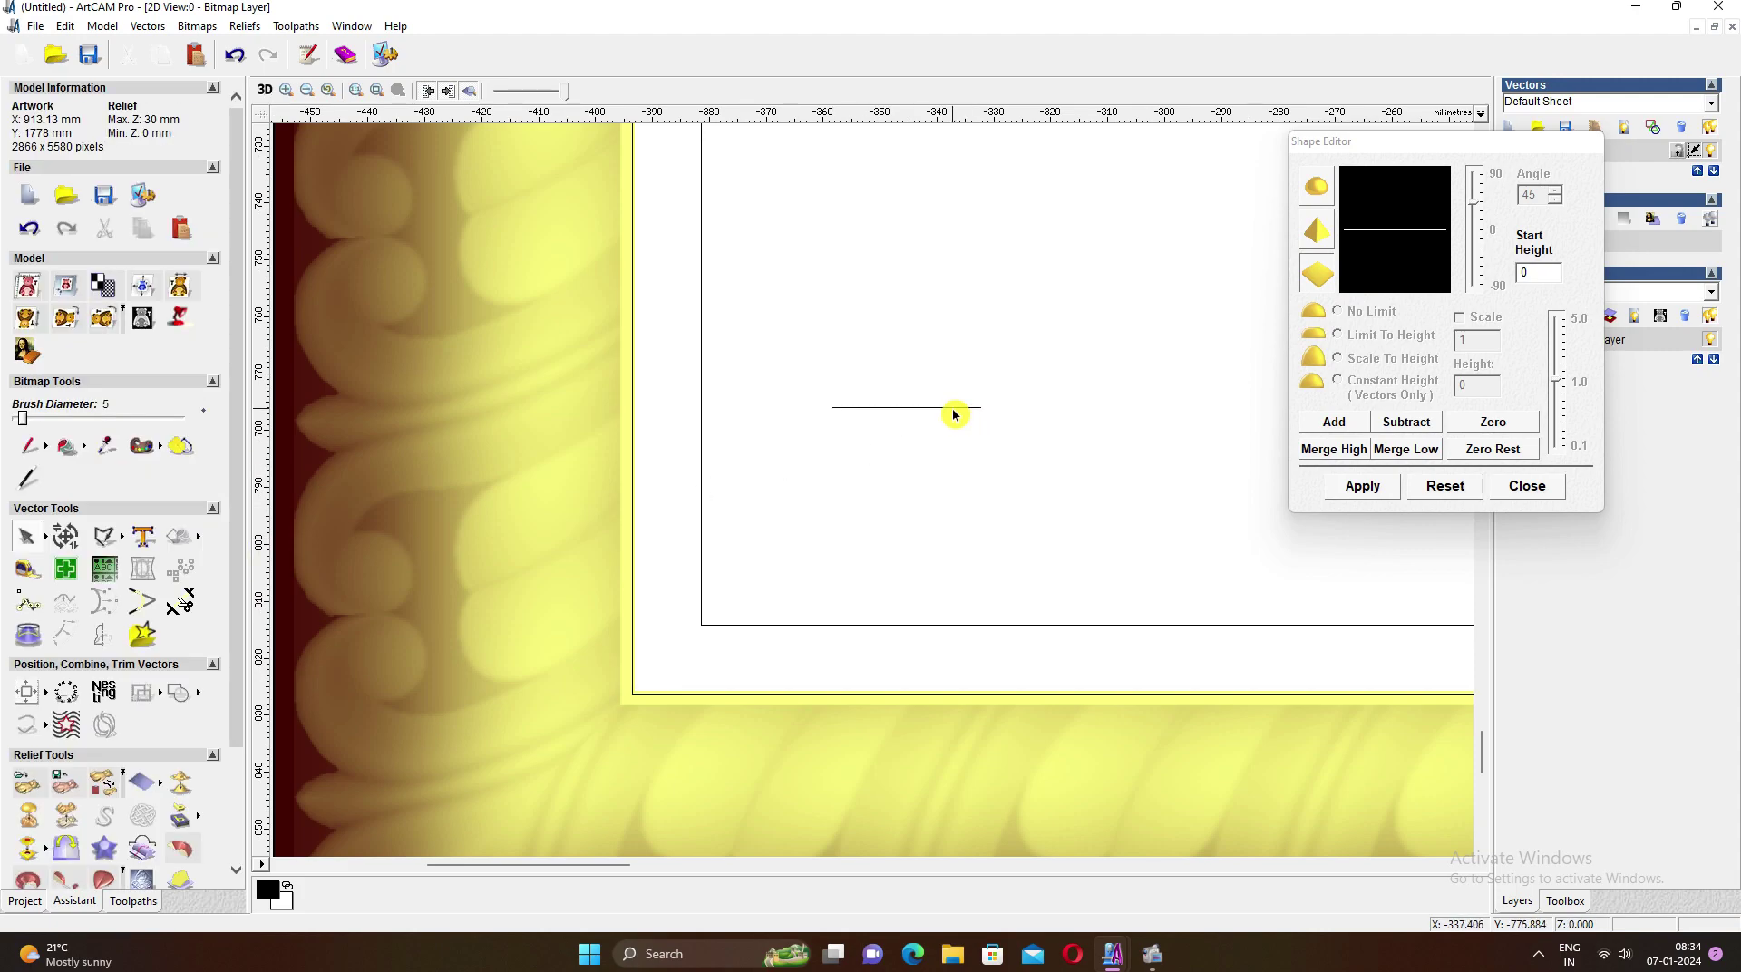
click(953, 411)
click(44, 540)
right_click(914, 412)
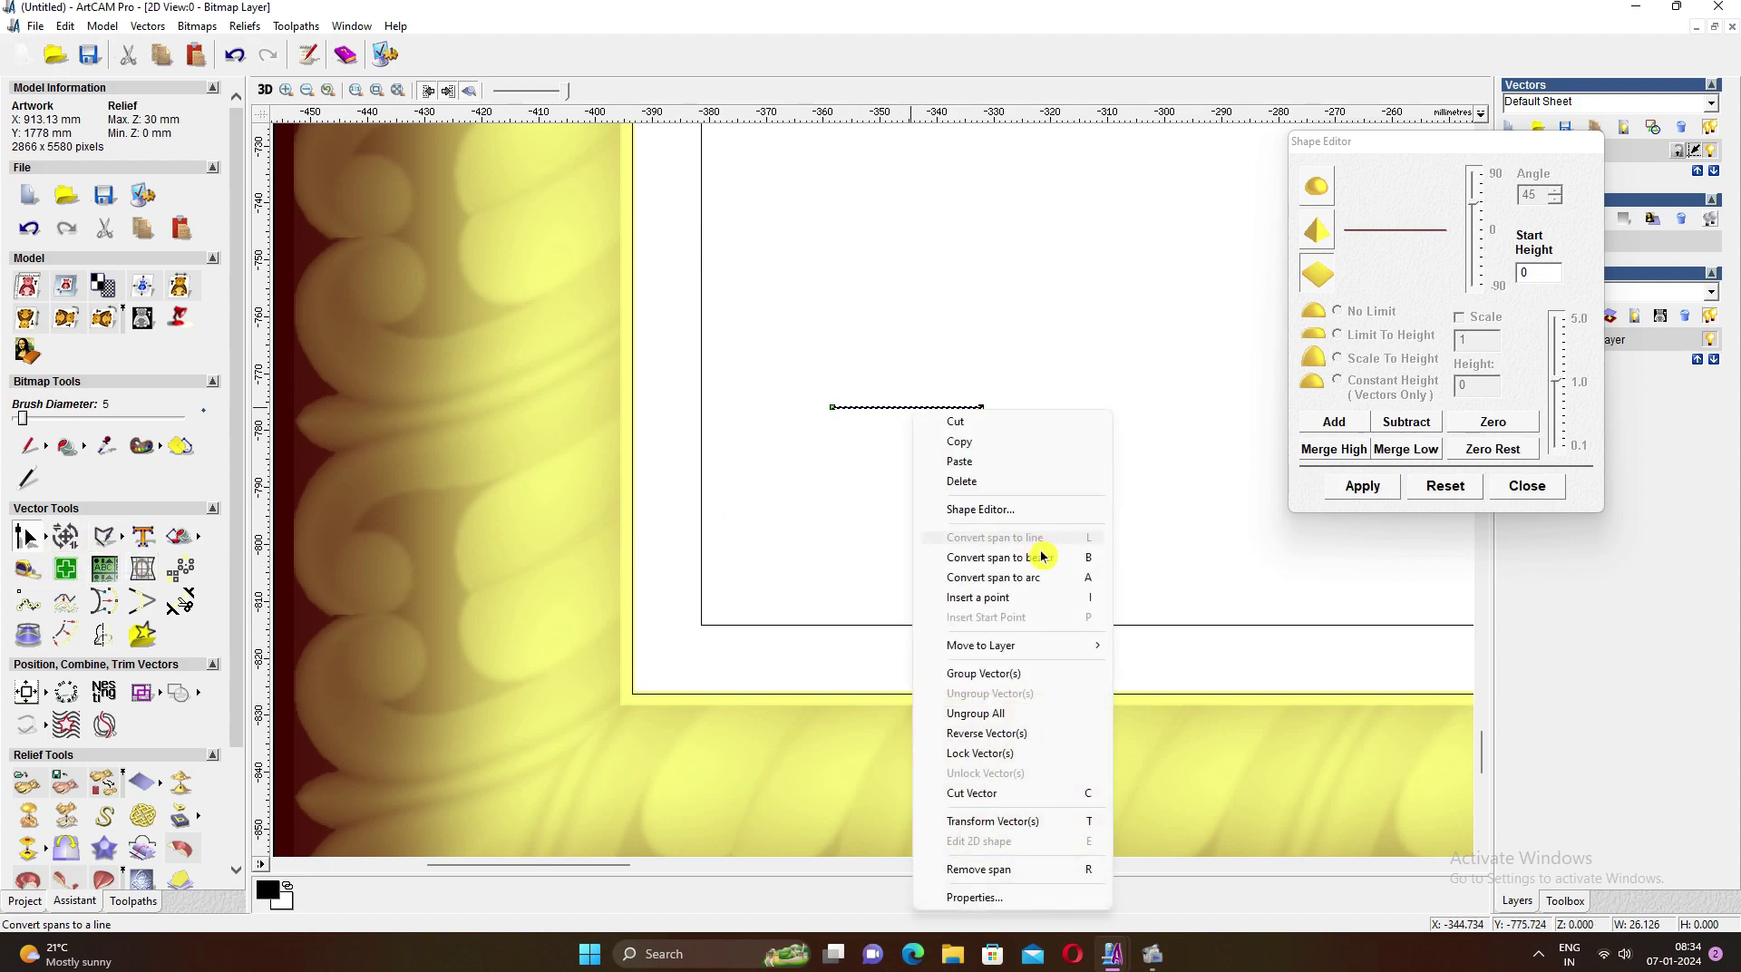
click(1052, 576)
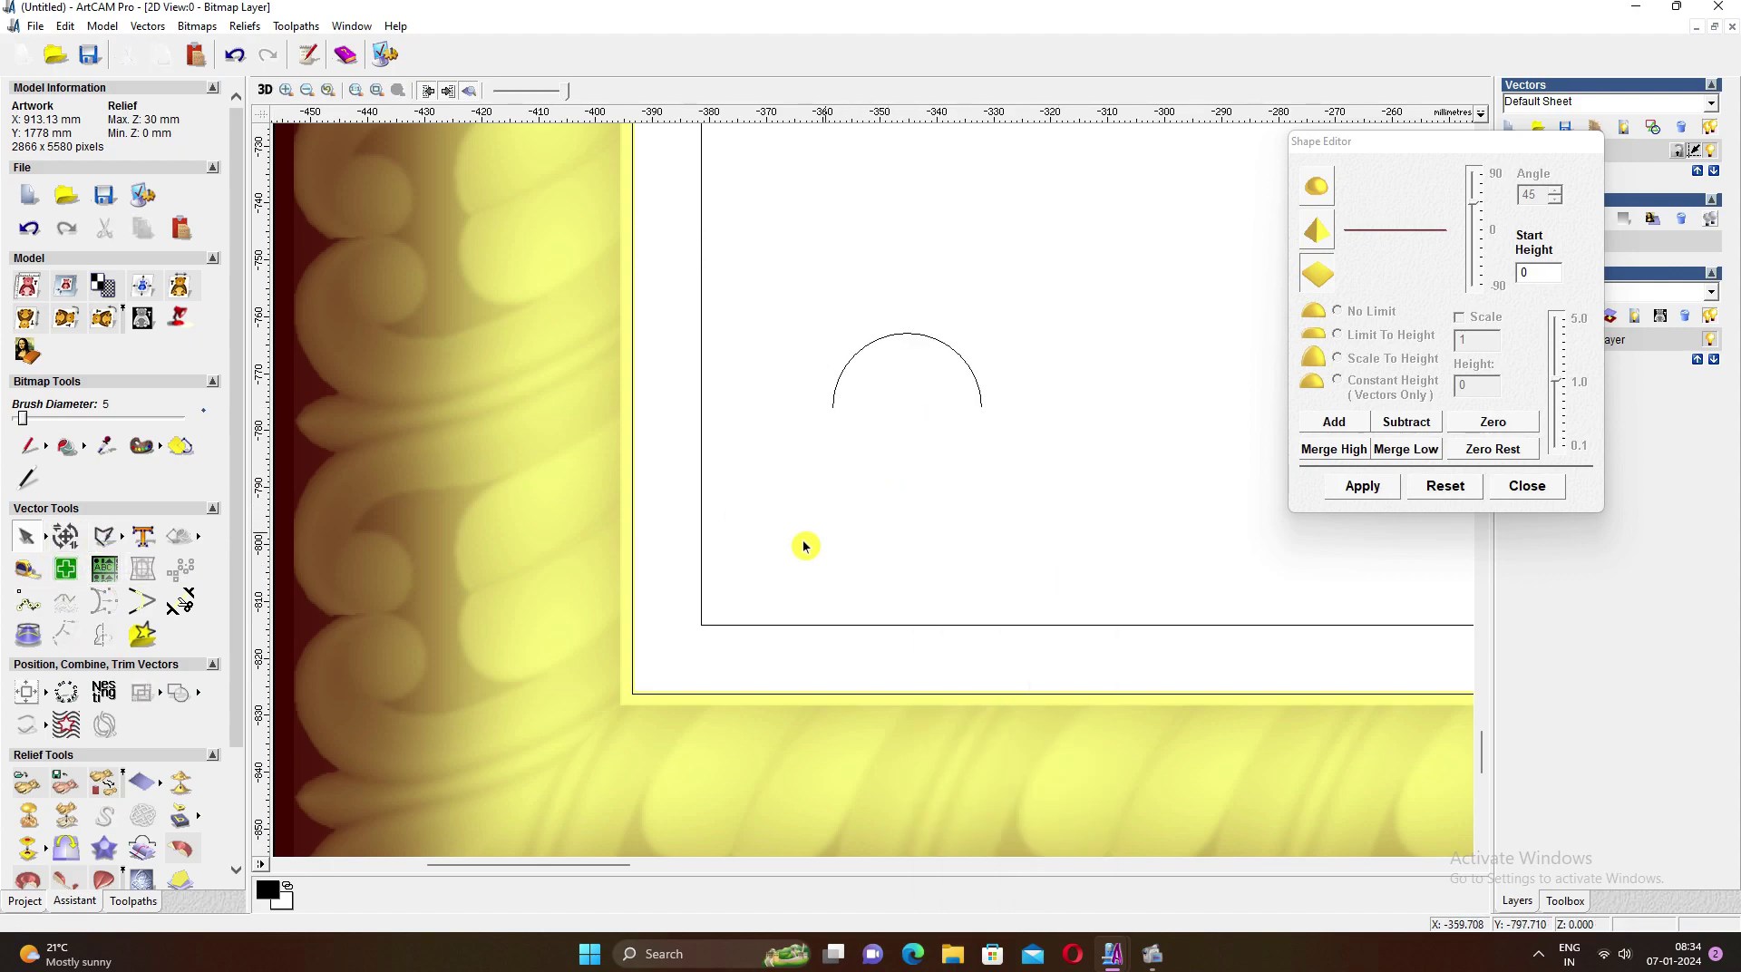
Cut the inner rectangle and its offset rectangle at their lower-left and lower-right corners
click(634, 579)
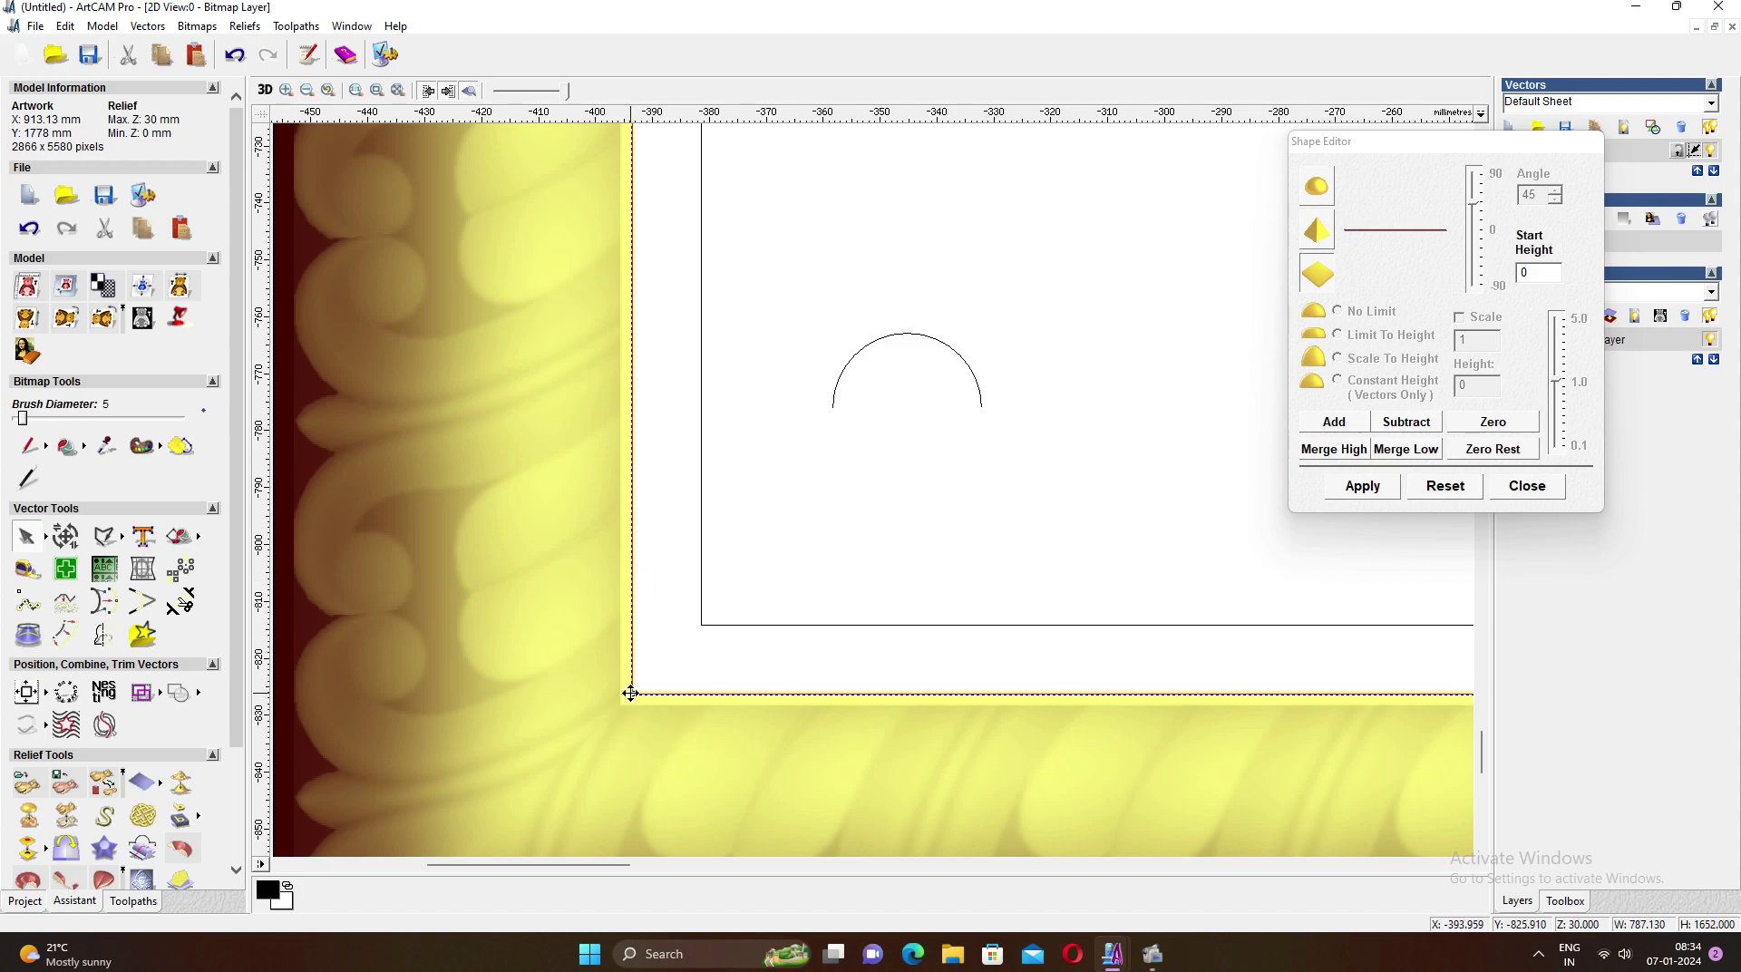
click(699, 625)
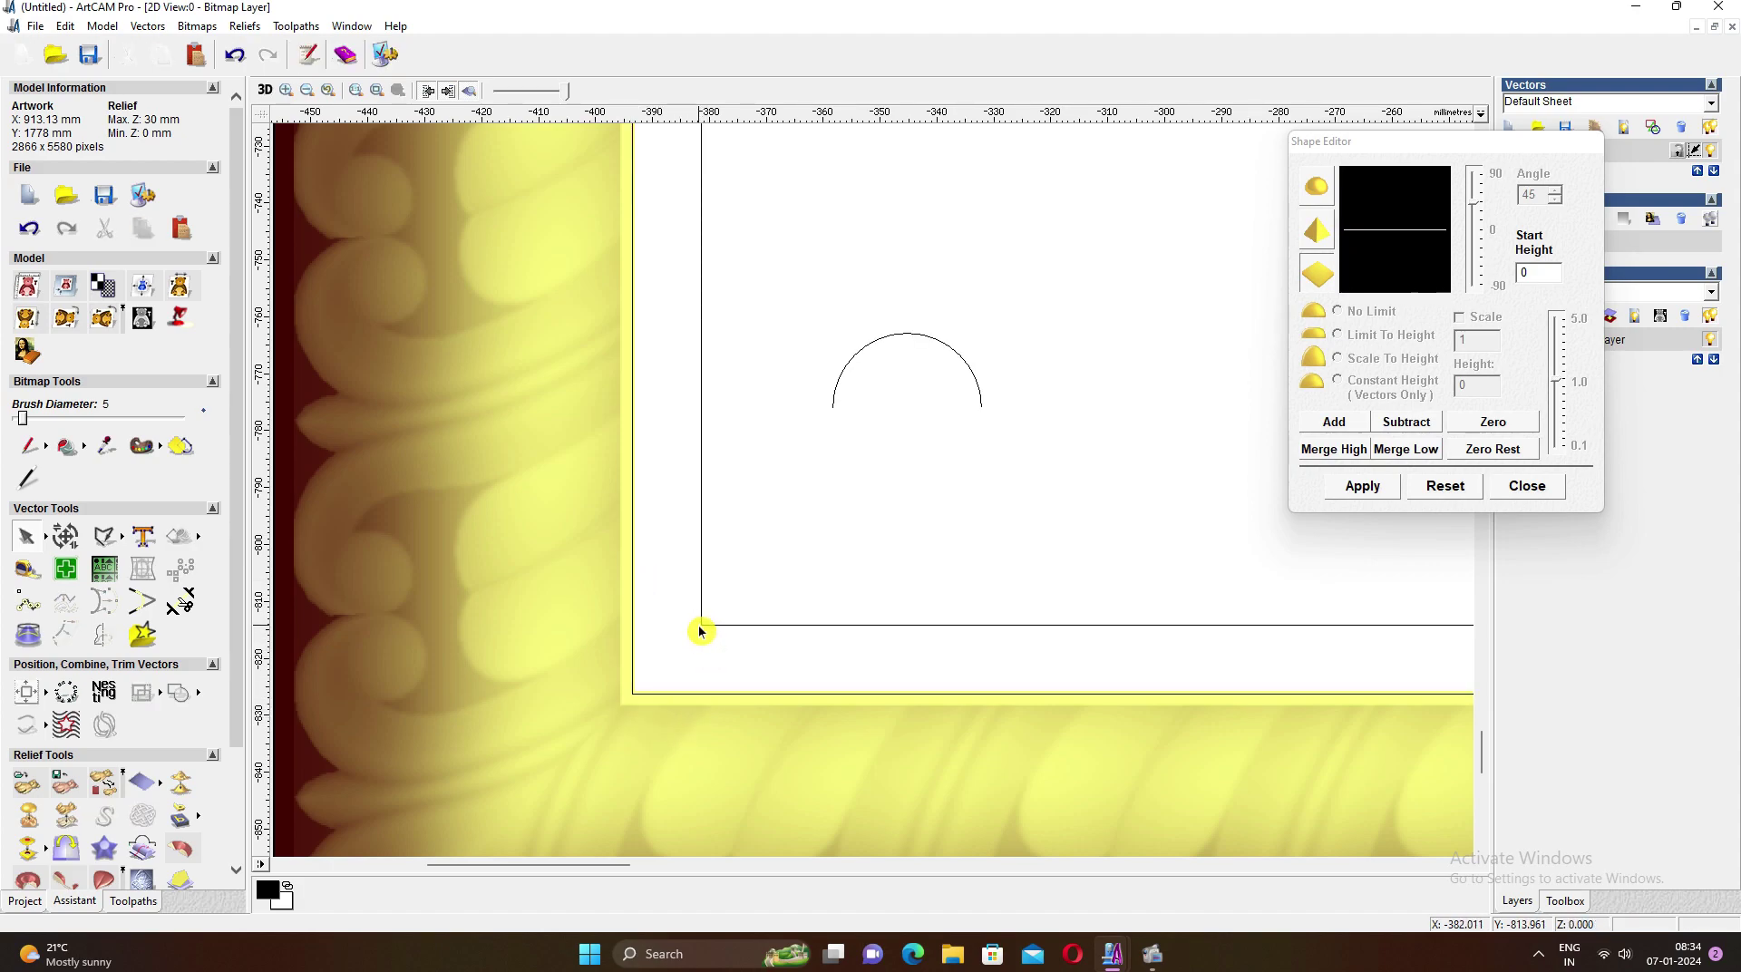
scroll(956, 611, down, 3)
scroll(952, 505, up, 4)
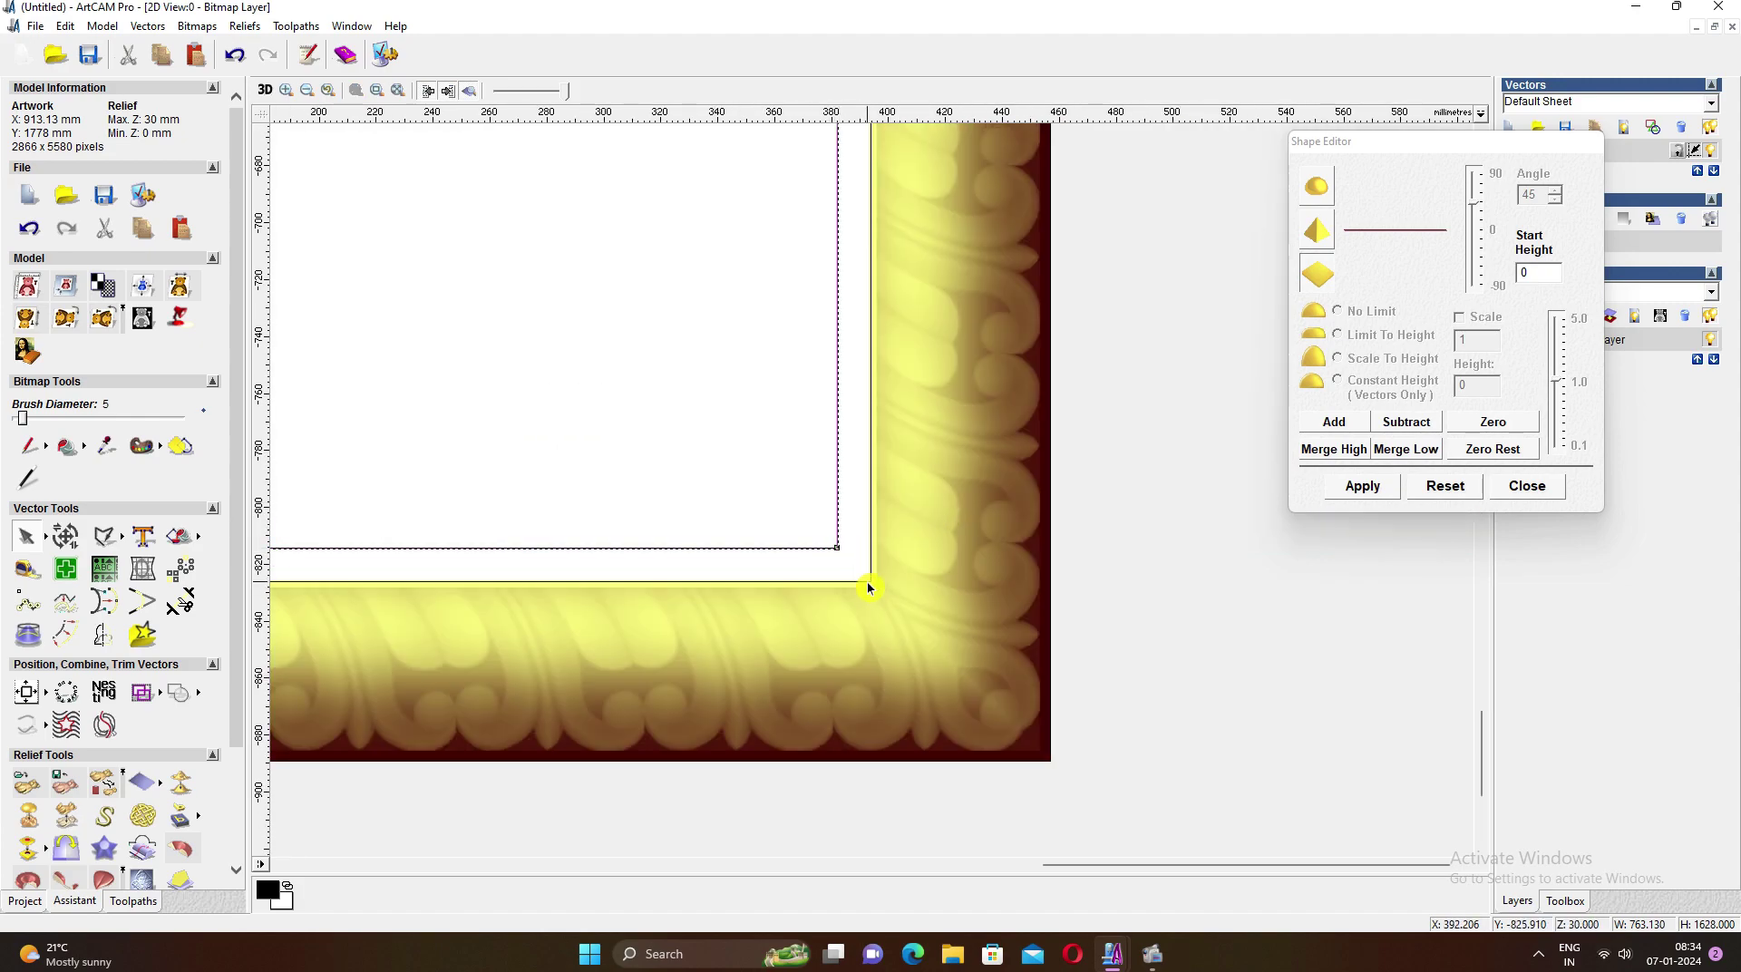
click(868, 582)
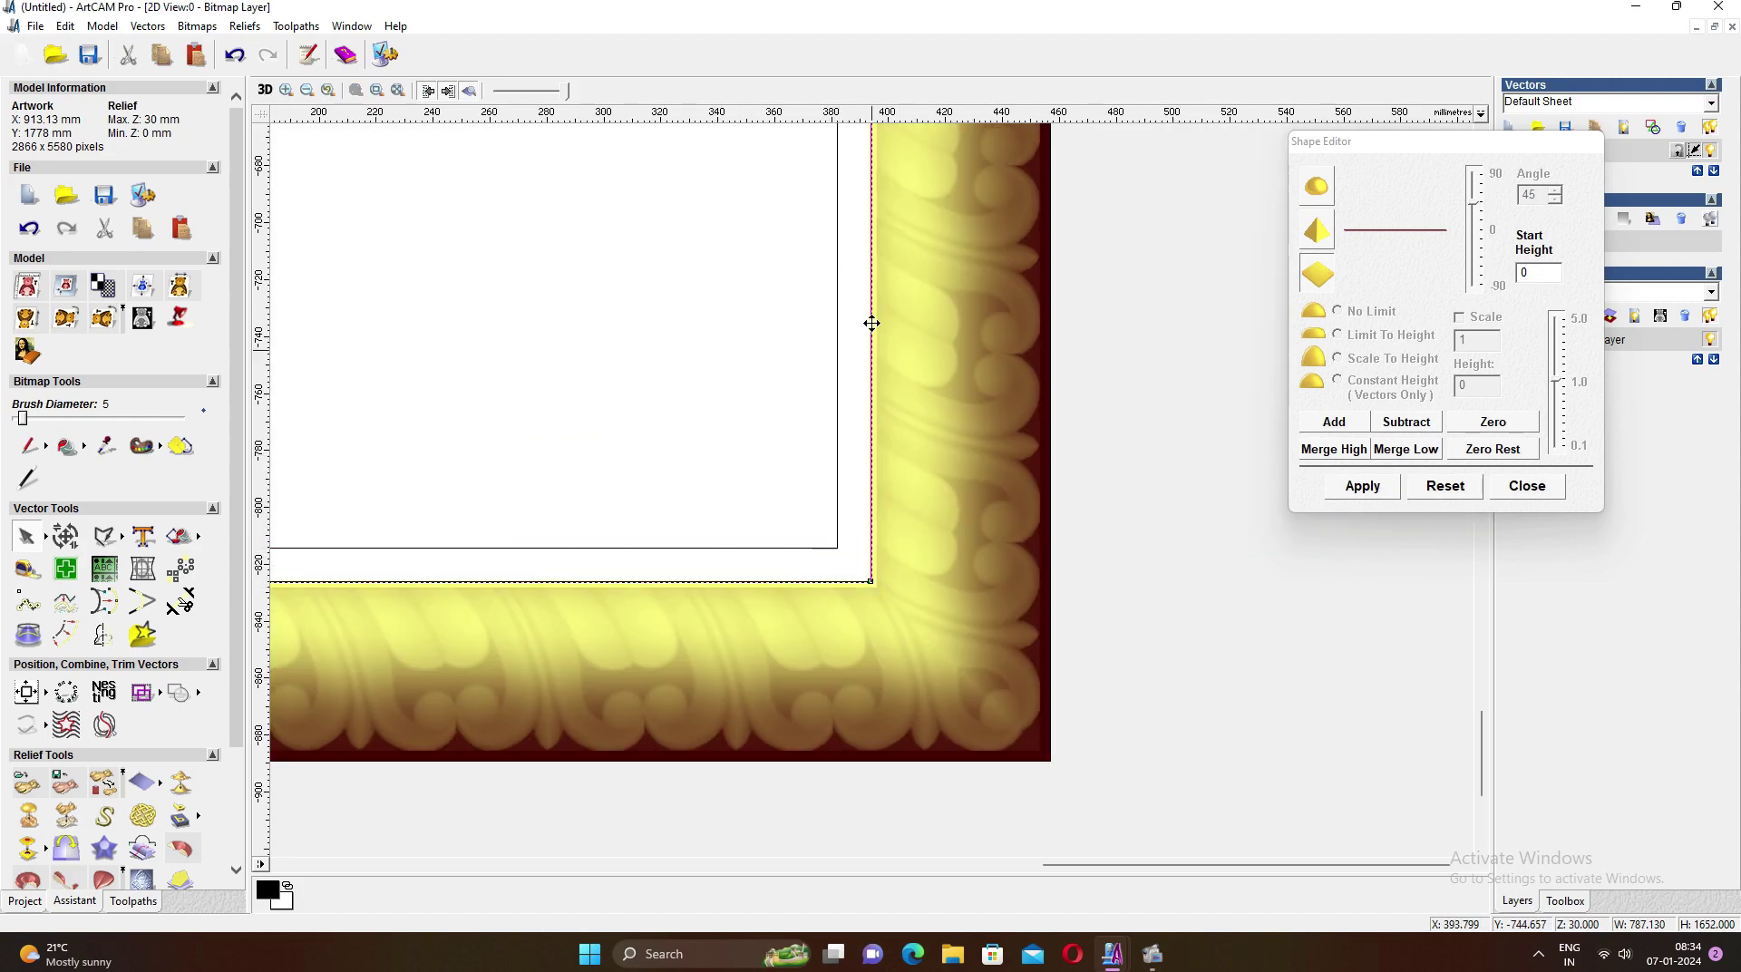
Cut both inner rectangles at their upper-right and upper-left corners so each side is a separate line
scroll(874, 379, down, 3)
scroll(1070, 308, up, 3)
scroll(726, 647, up, 2)
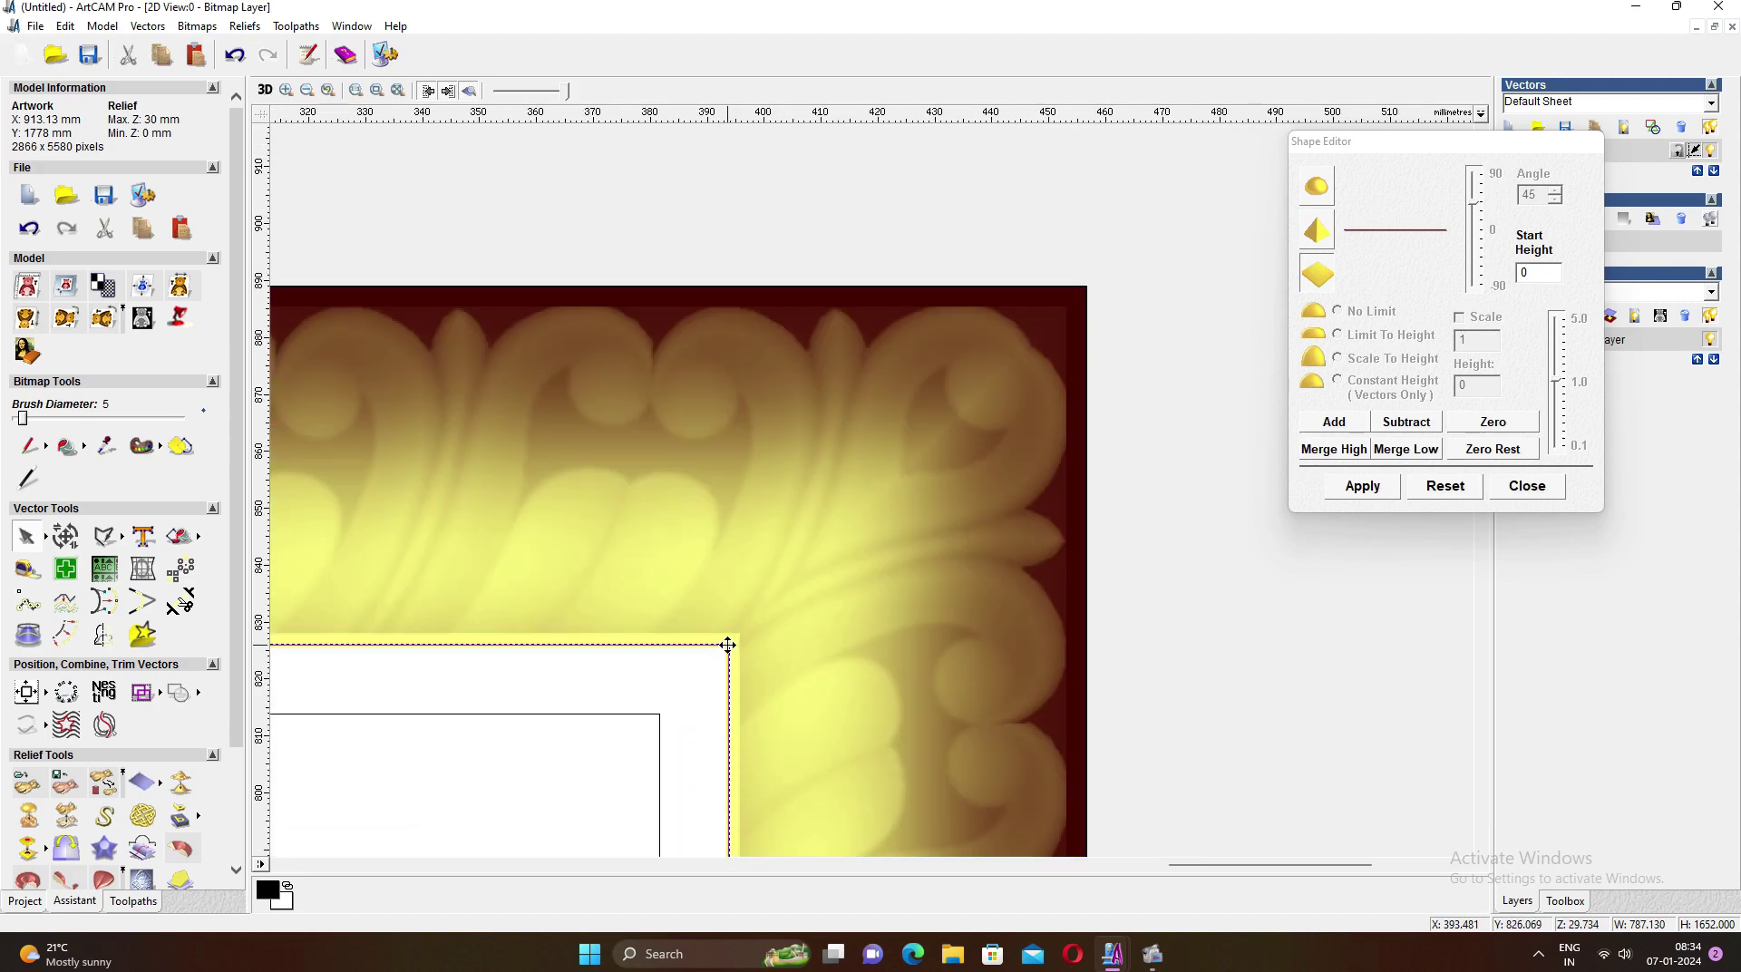
click(659, 716)
scroll(641, 563, down, 3)
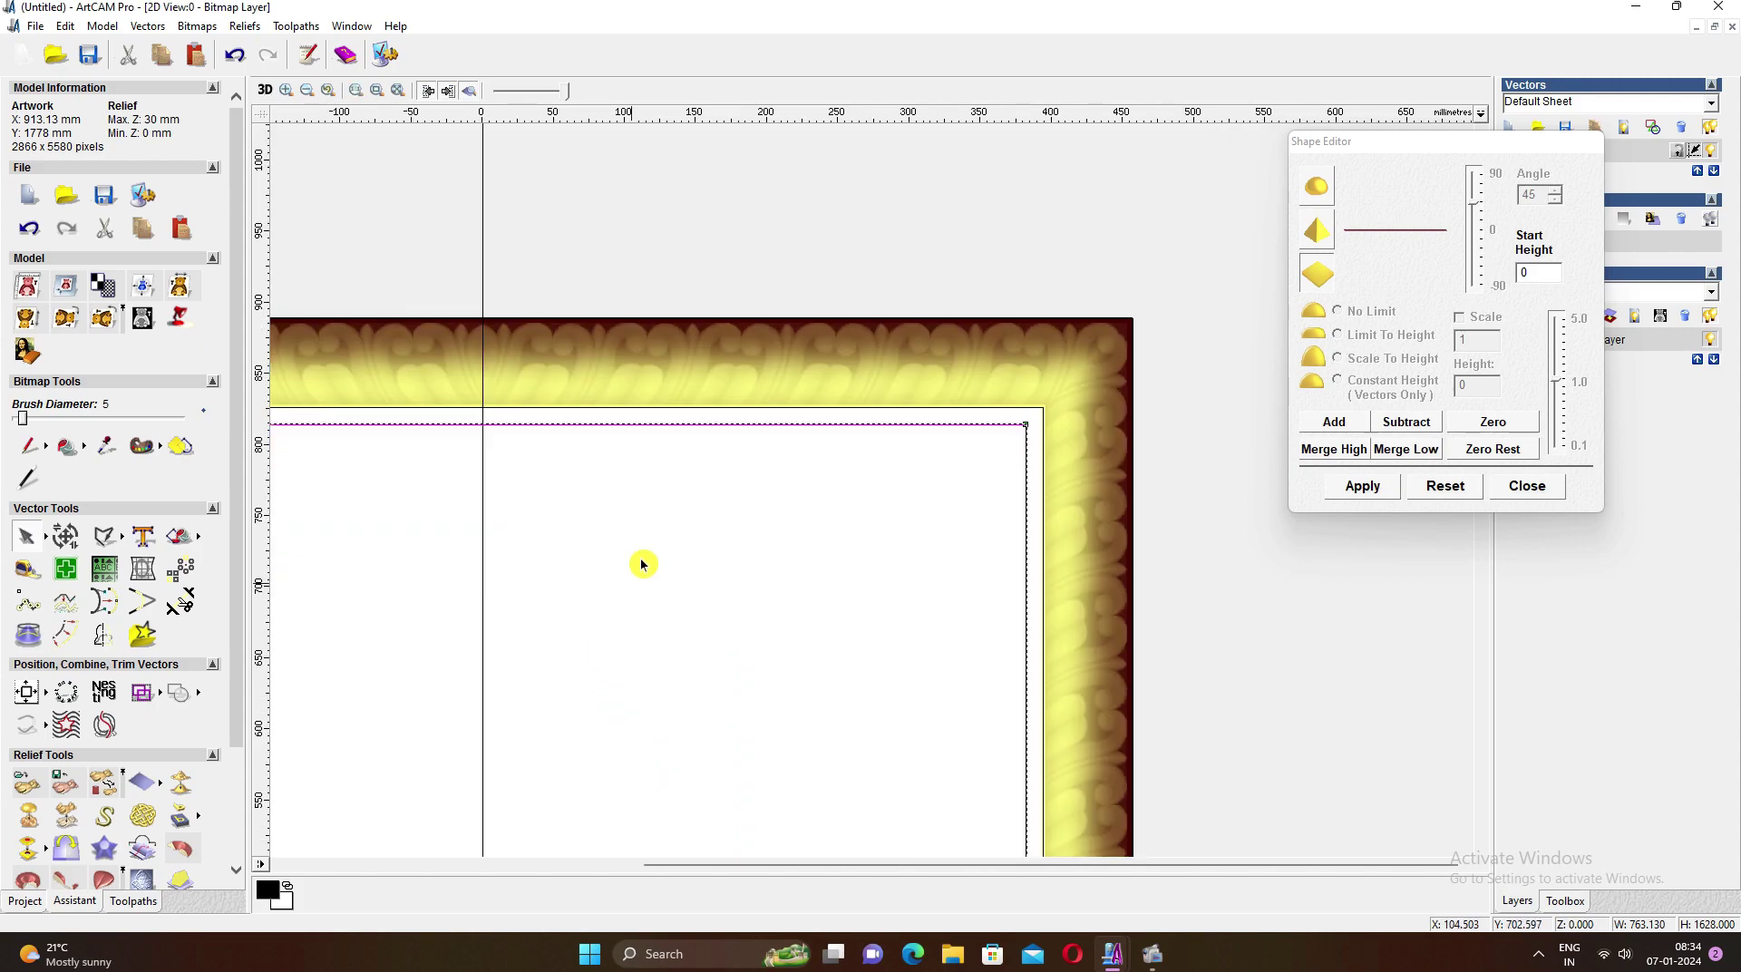
scroll(622, 400, up, 3)
click(823, 481)
click(793, 464)
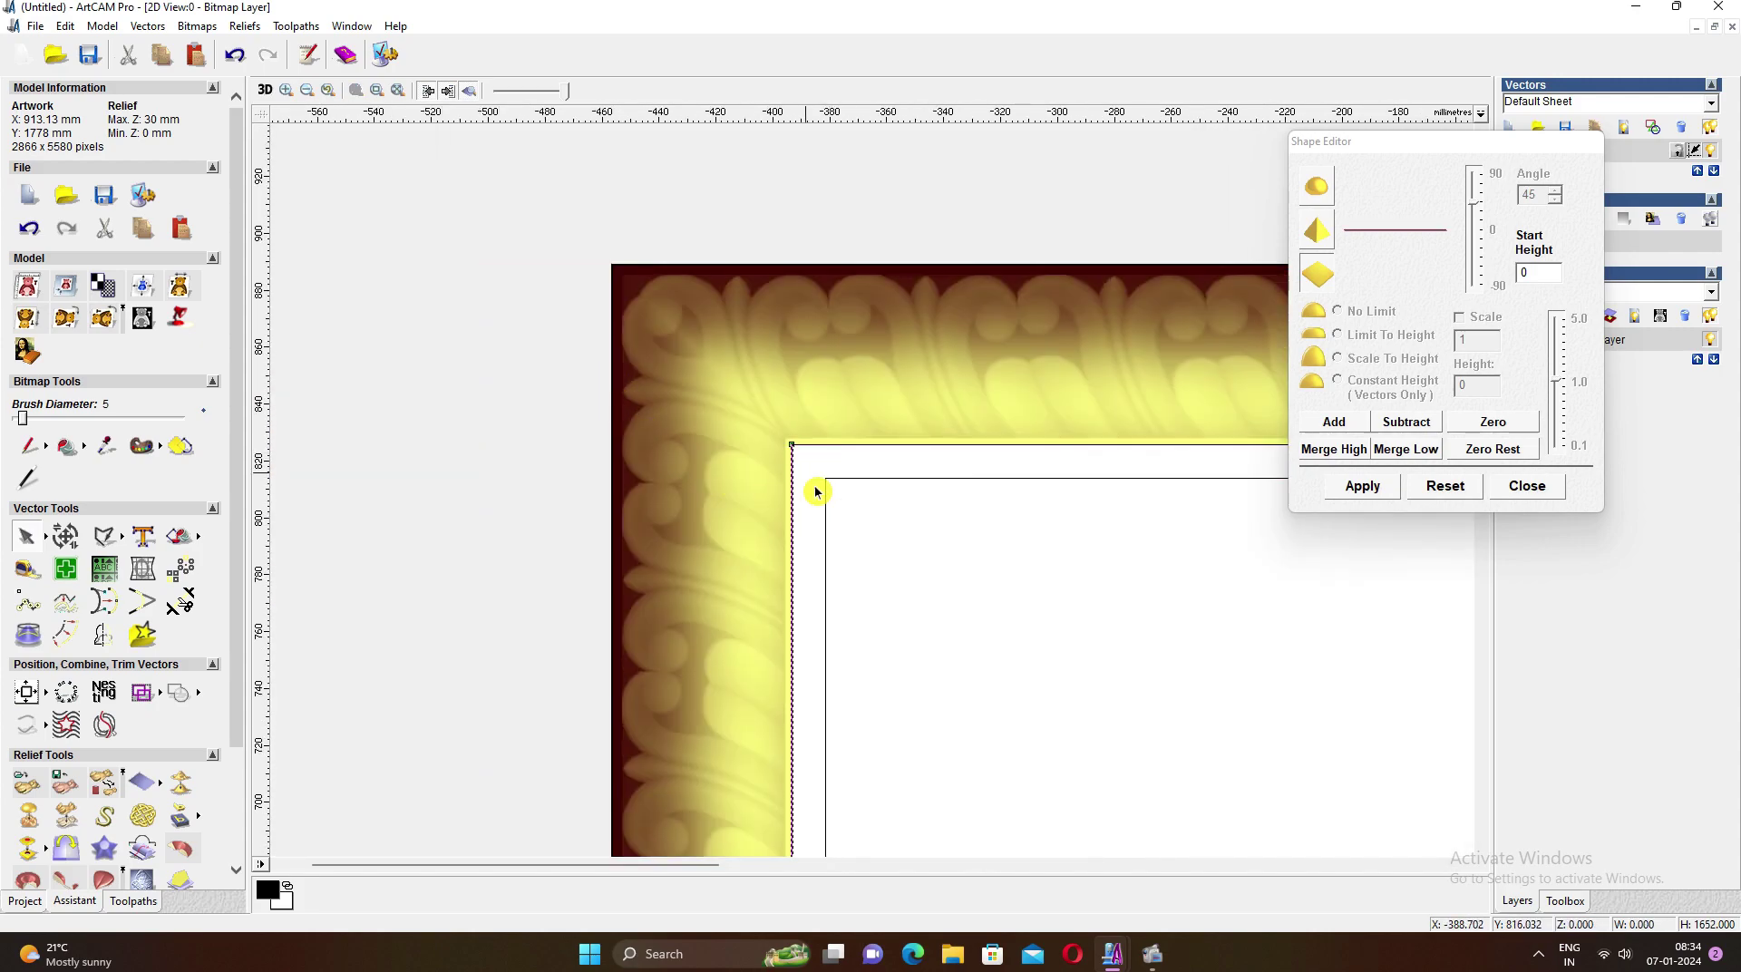
Start a Two Rail Sweep with the two left vertical lines as drive rails and the arc as cross section
scroll(794, 664, down, 3)
scroll(794, 664, up, 4)
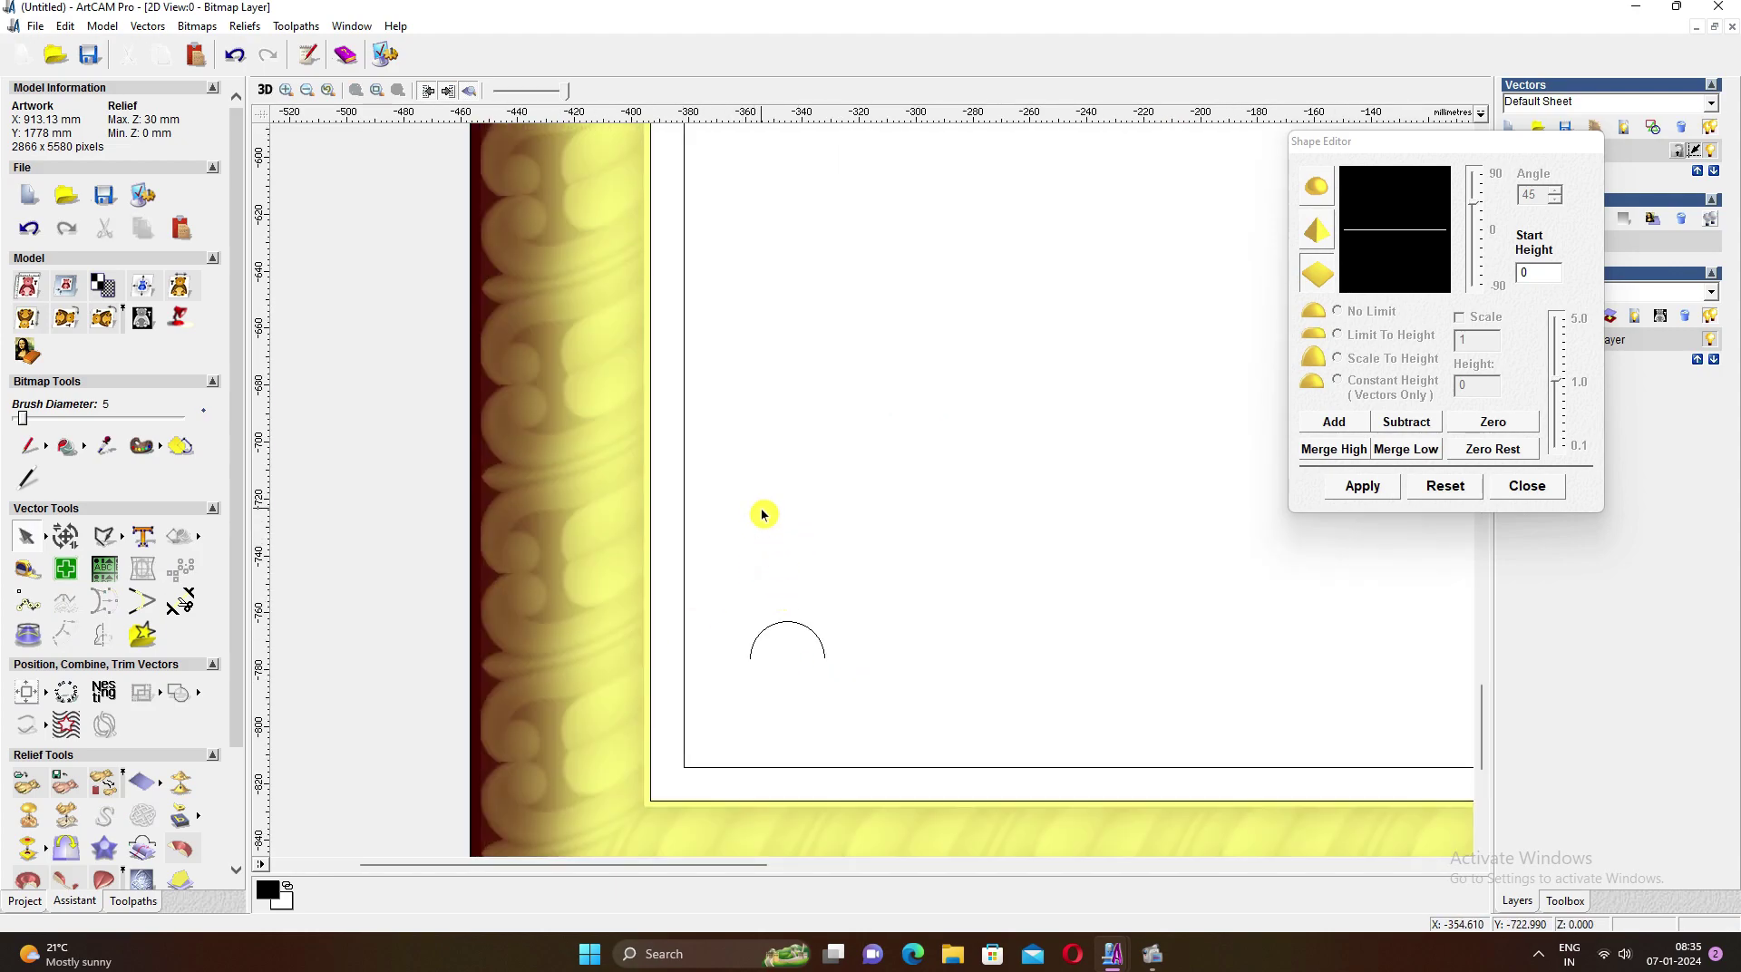
click(650, 553)
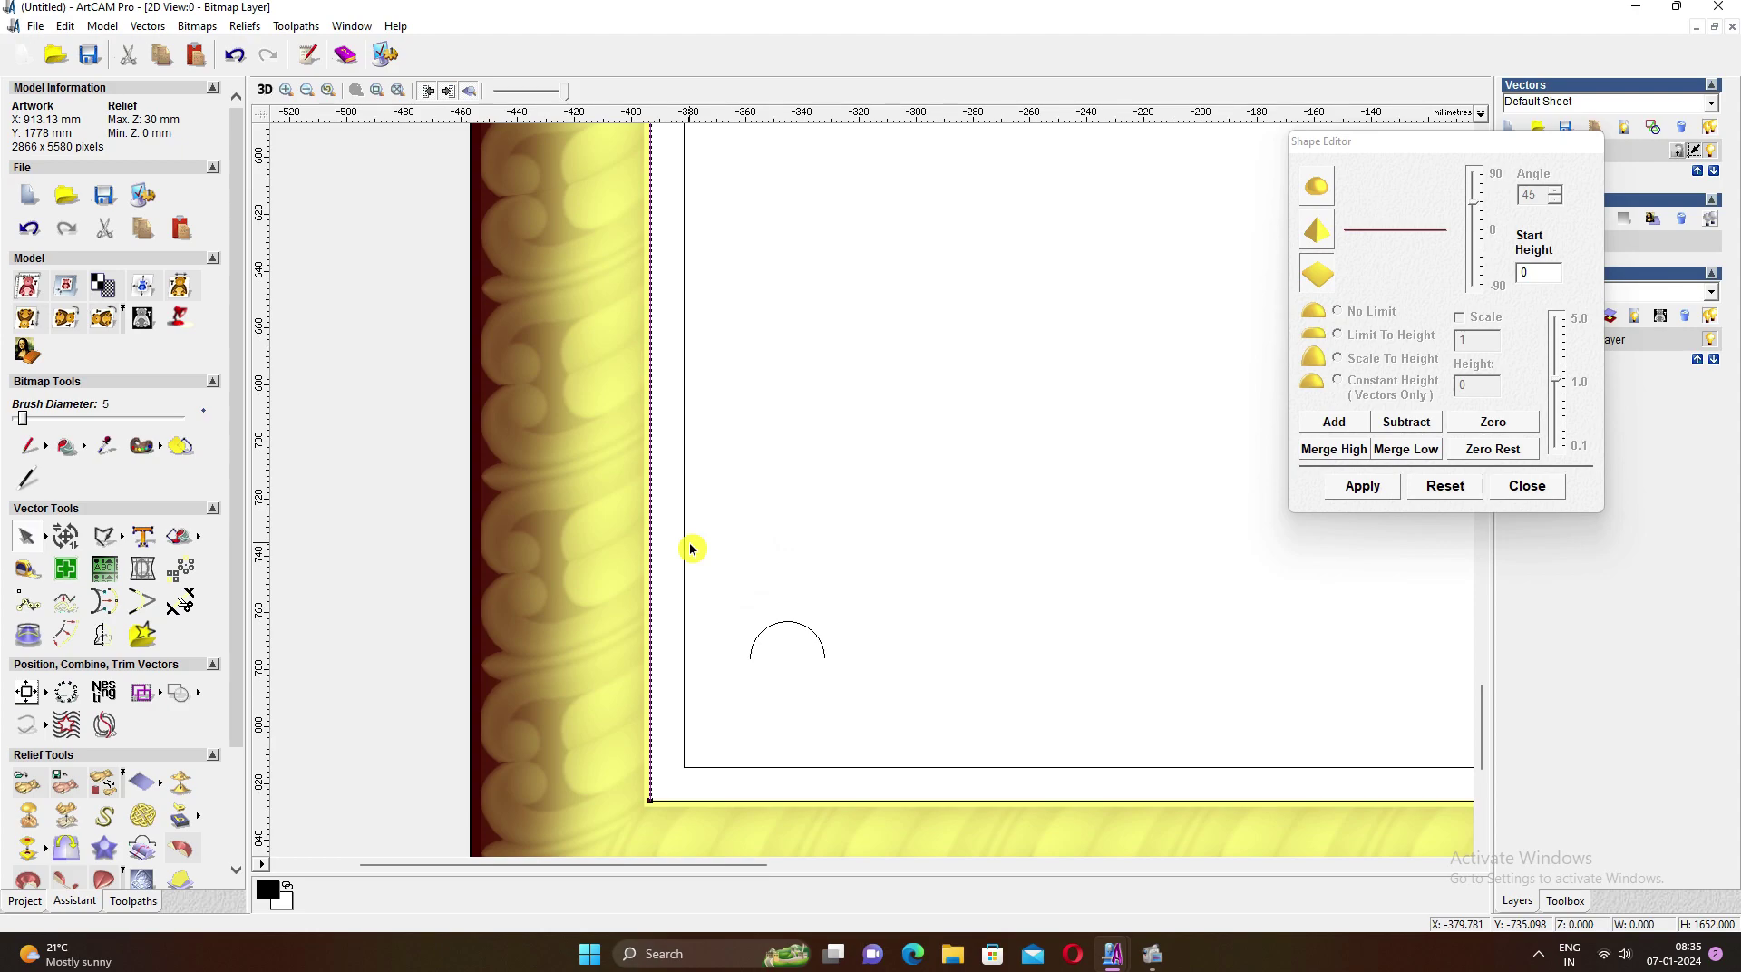
shift+click(684, 568)
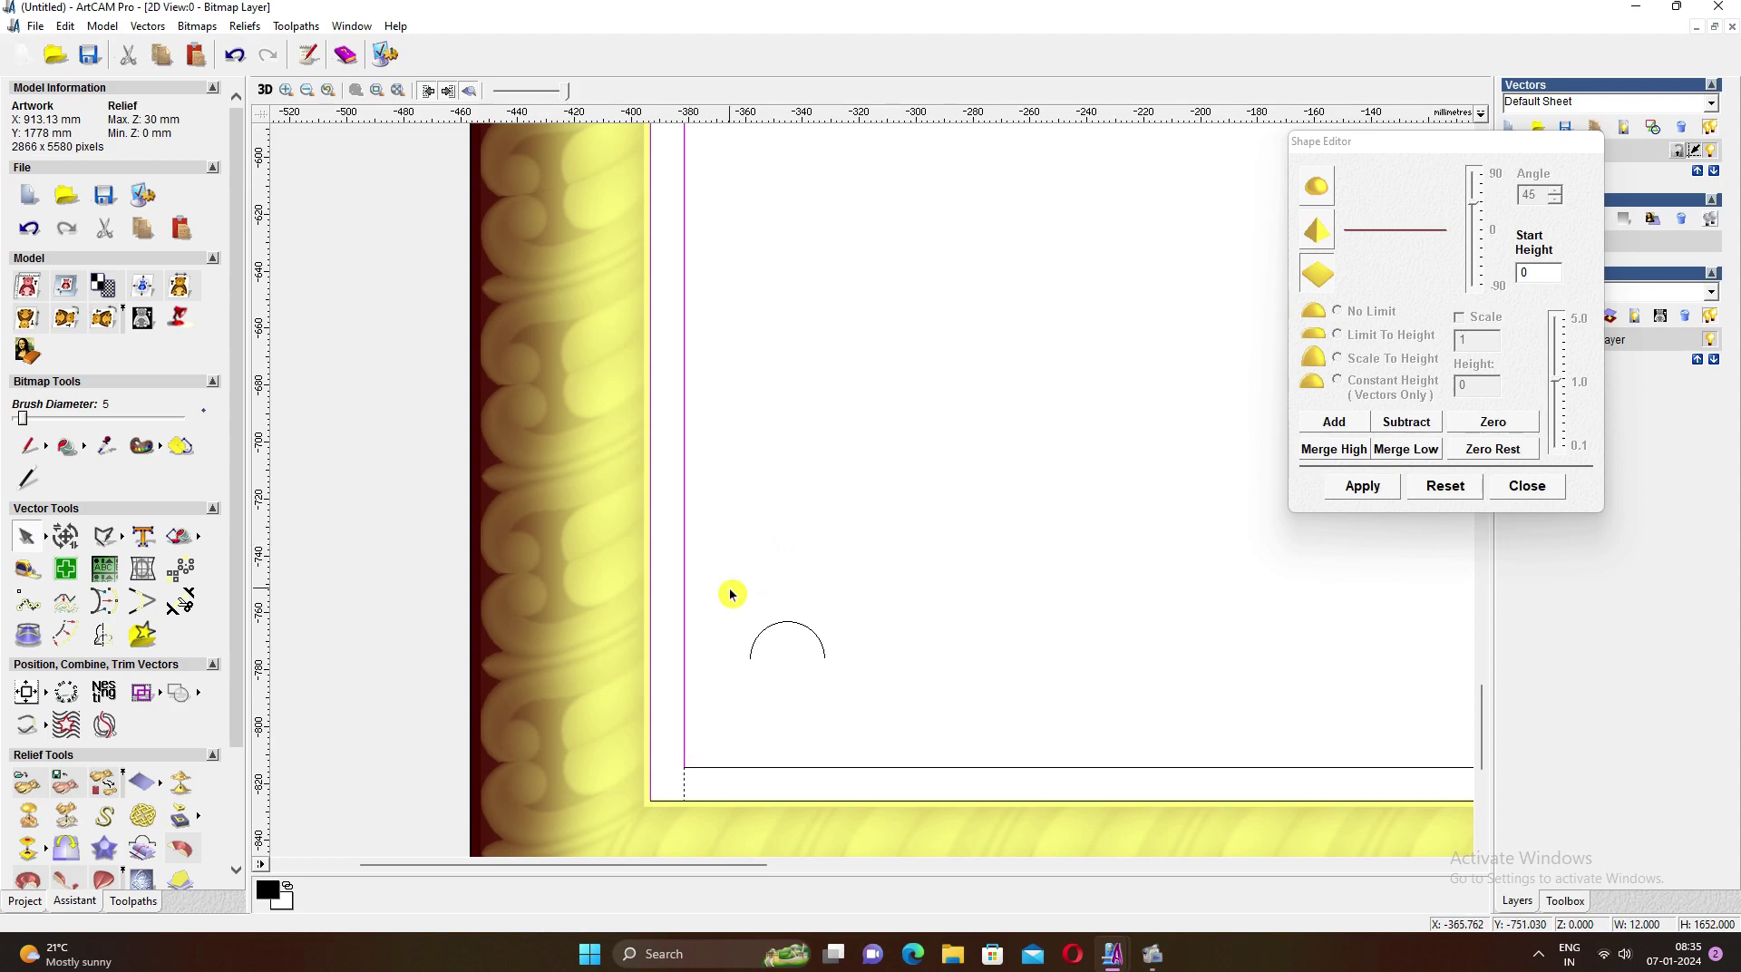
shift+click(766, 646)
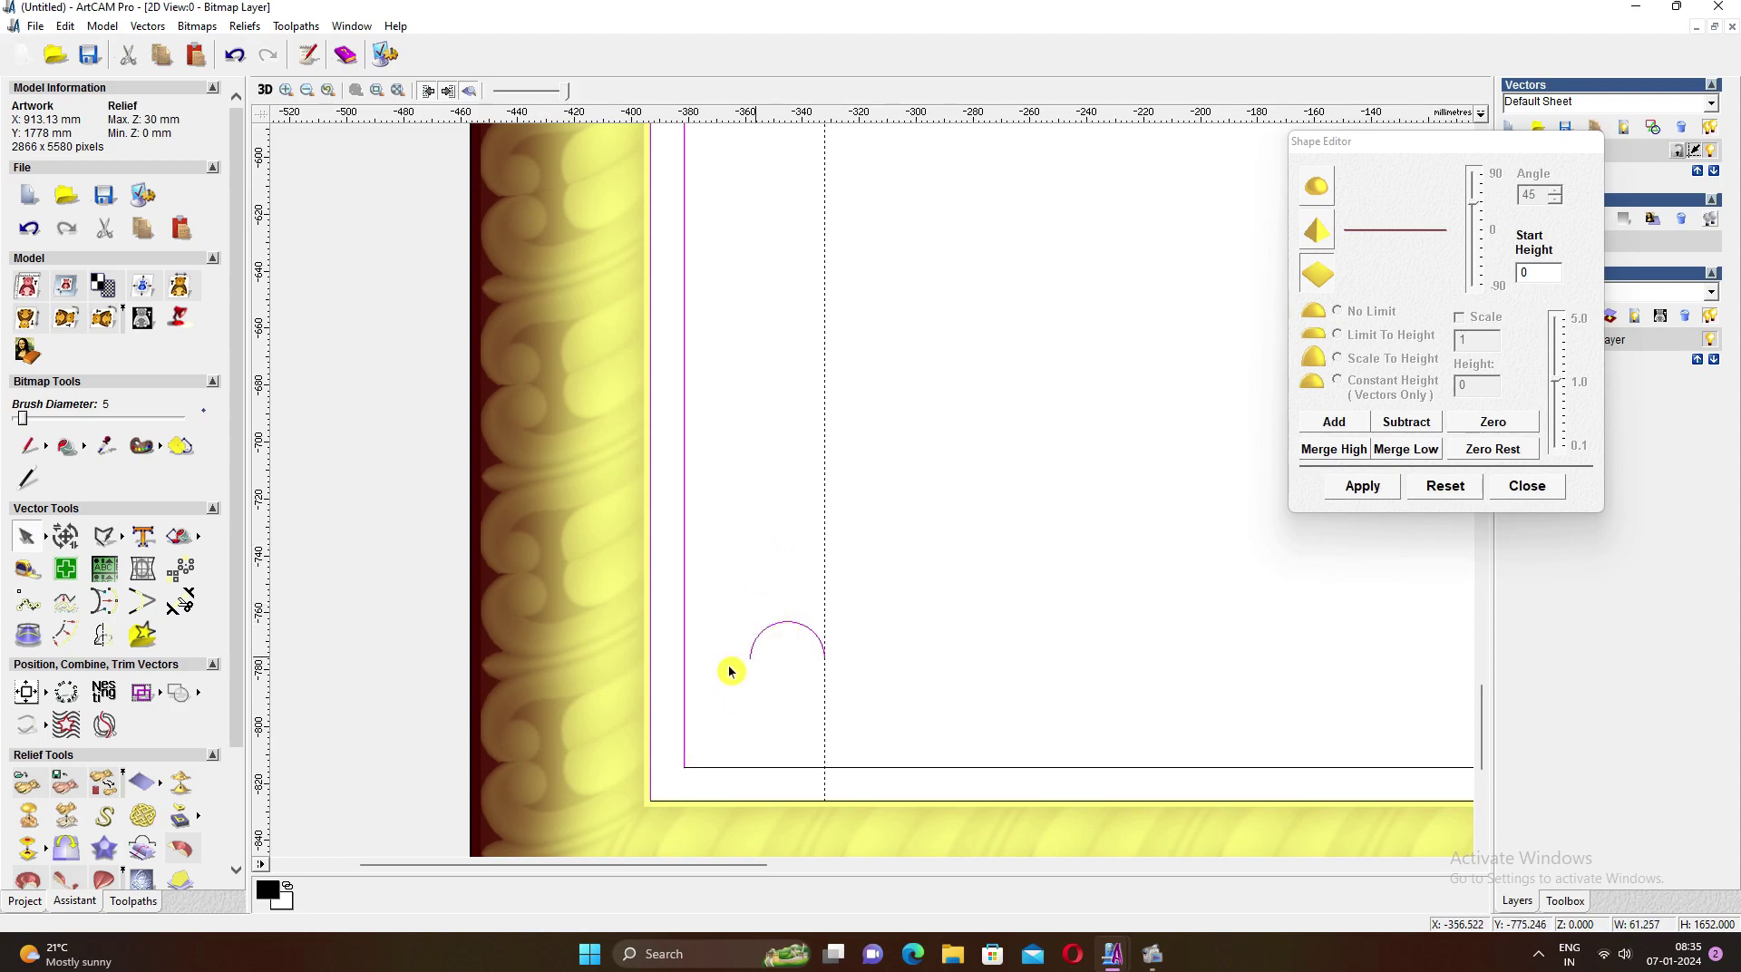
scroll(218, 777, down, 3)
click(106, 760)
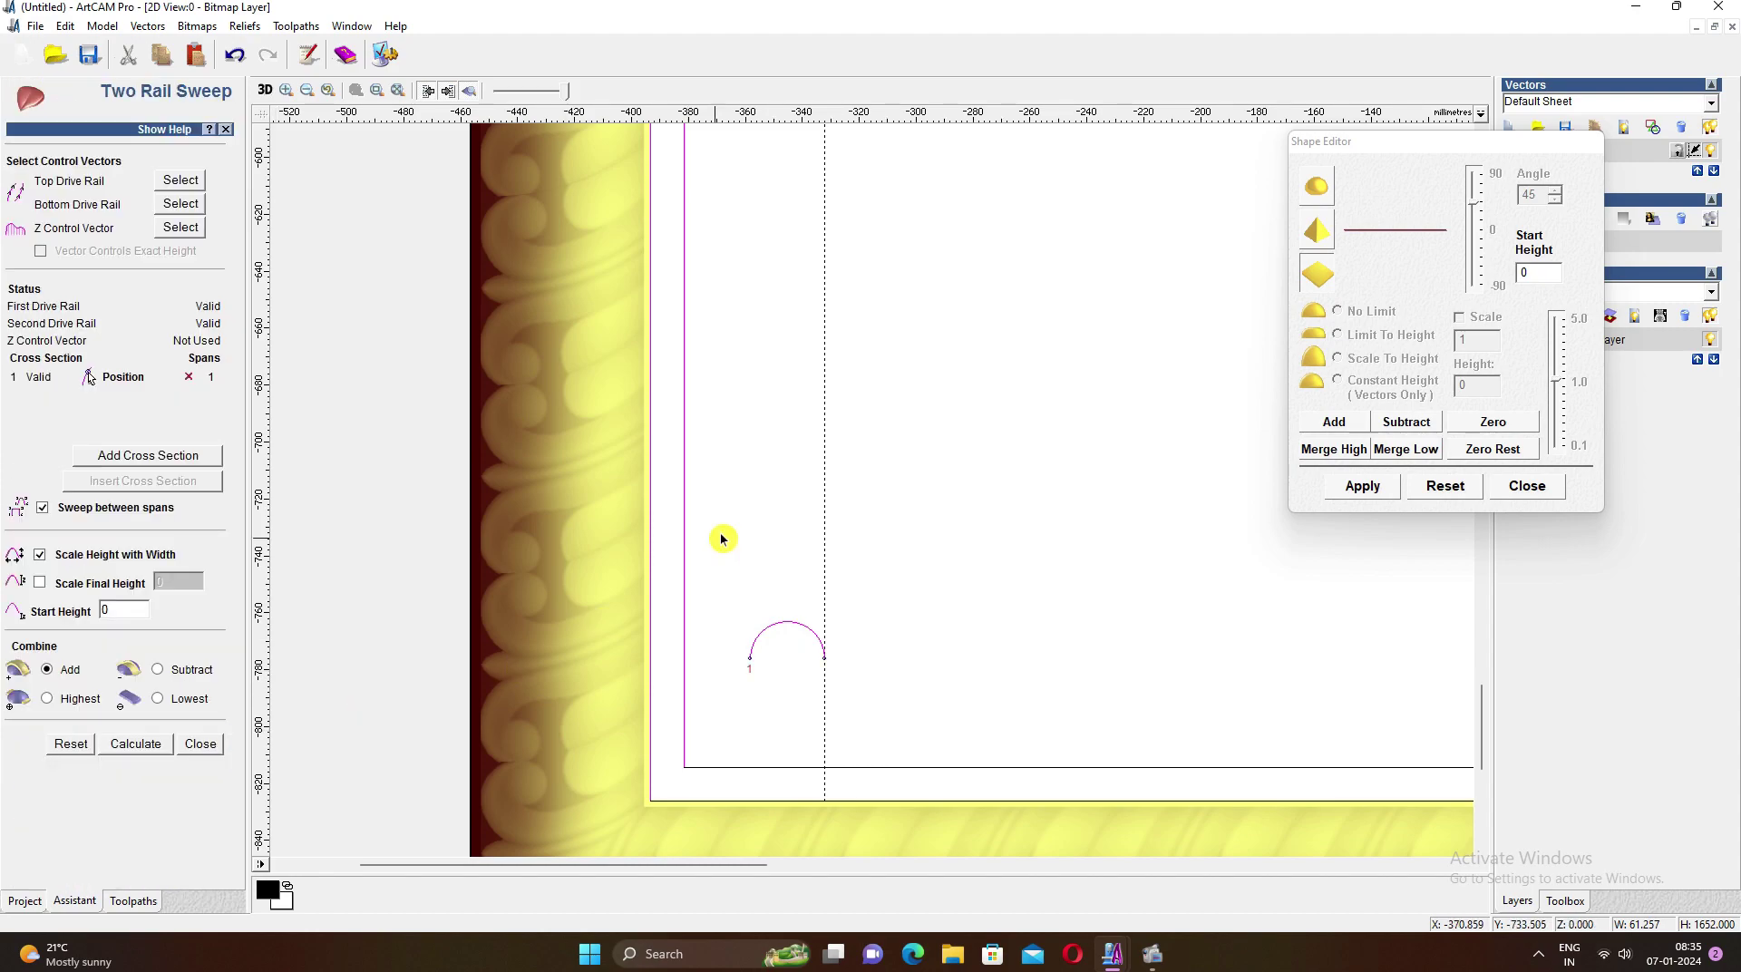
Calculate the left moulding with start height 10, final height 20 and Highest combine, without sweeping between spans or scaling height with width
scroll(750, 455, down, 3)
scroll(603, 556, up, 4)
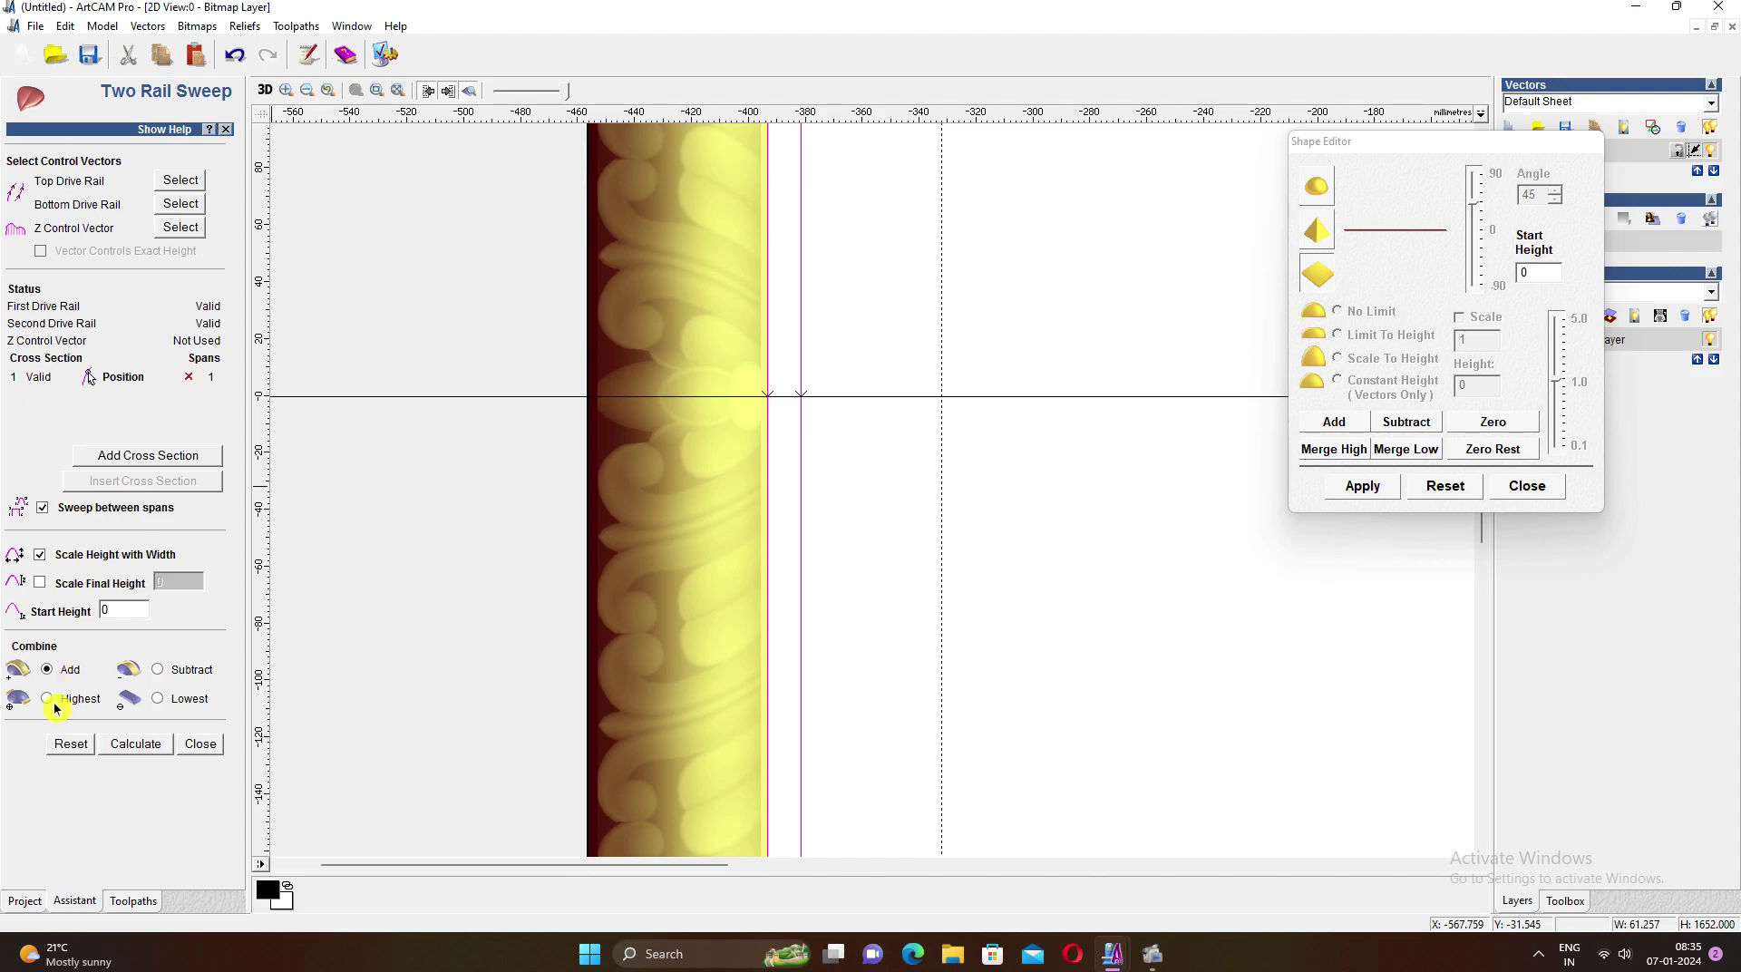
click(39, 586)
click(56, 552)
click(136, 753)
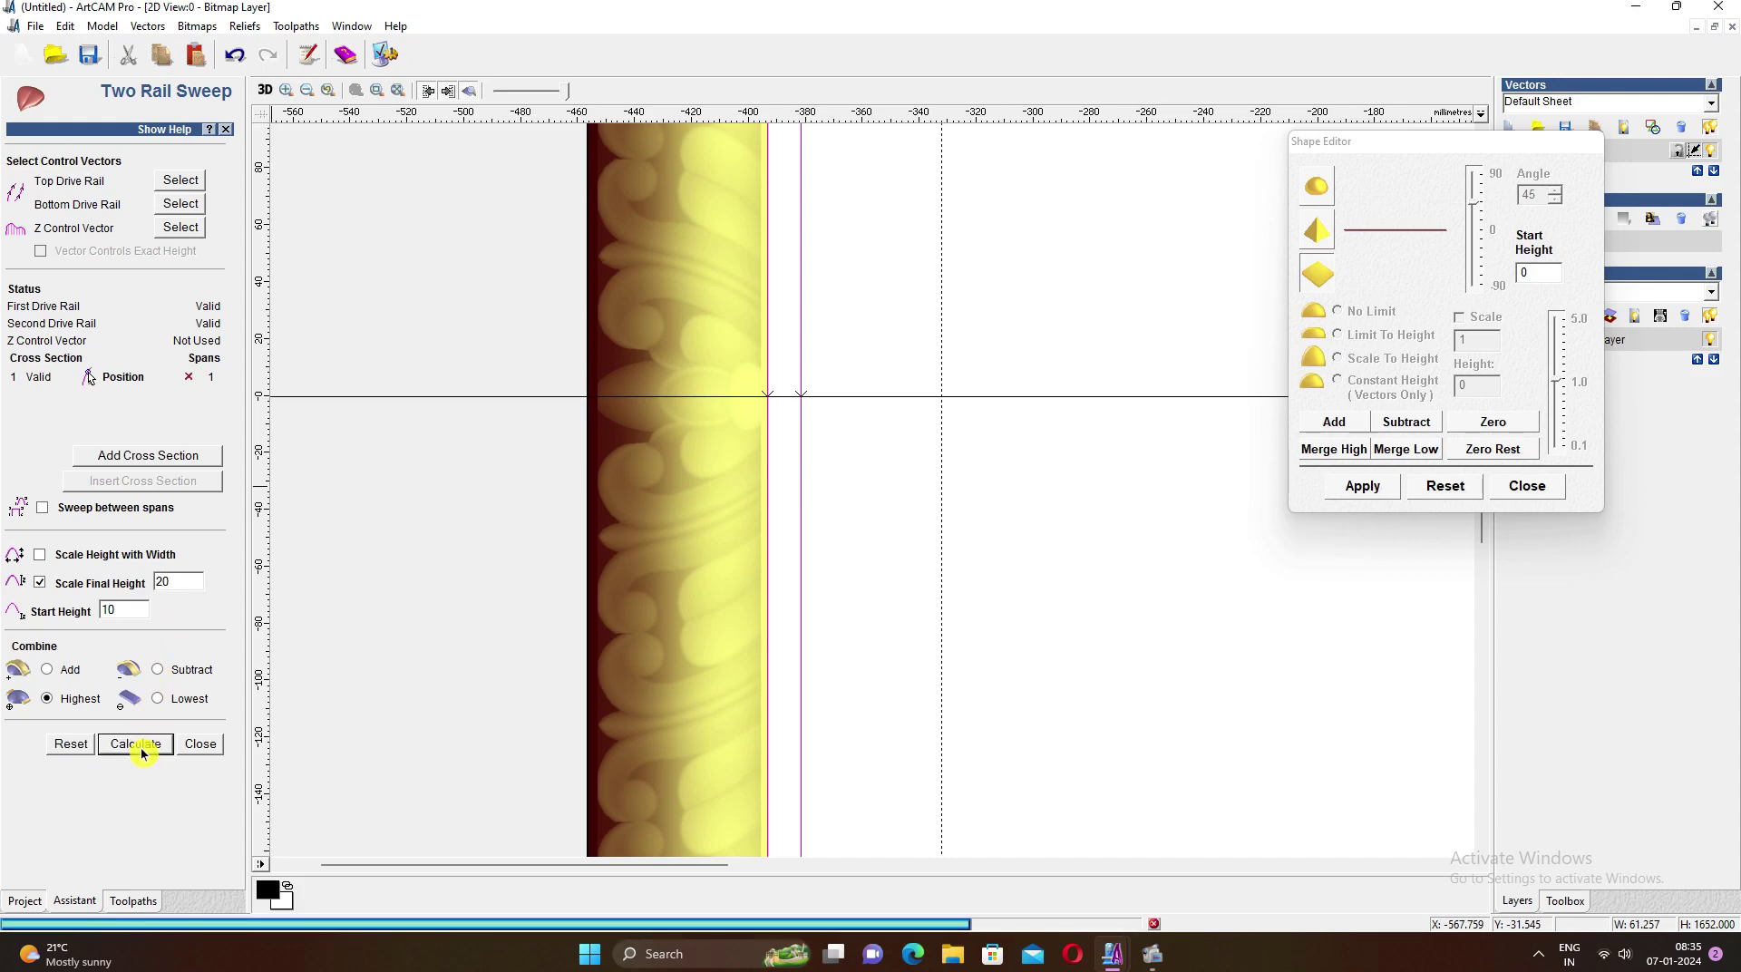
scroll(809, 506, up, 2)
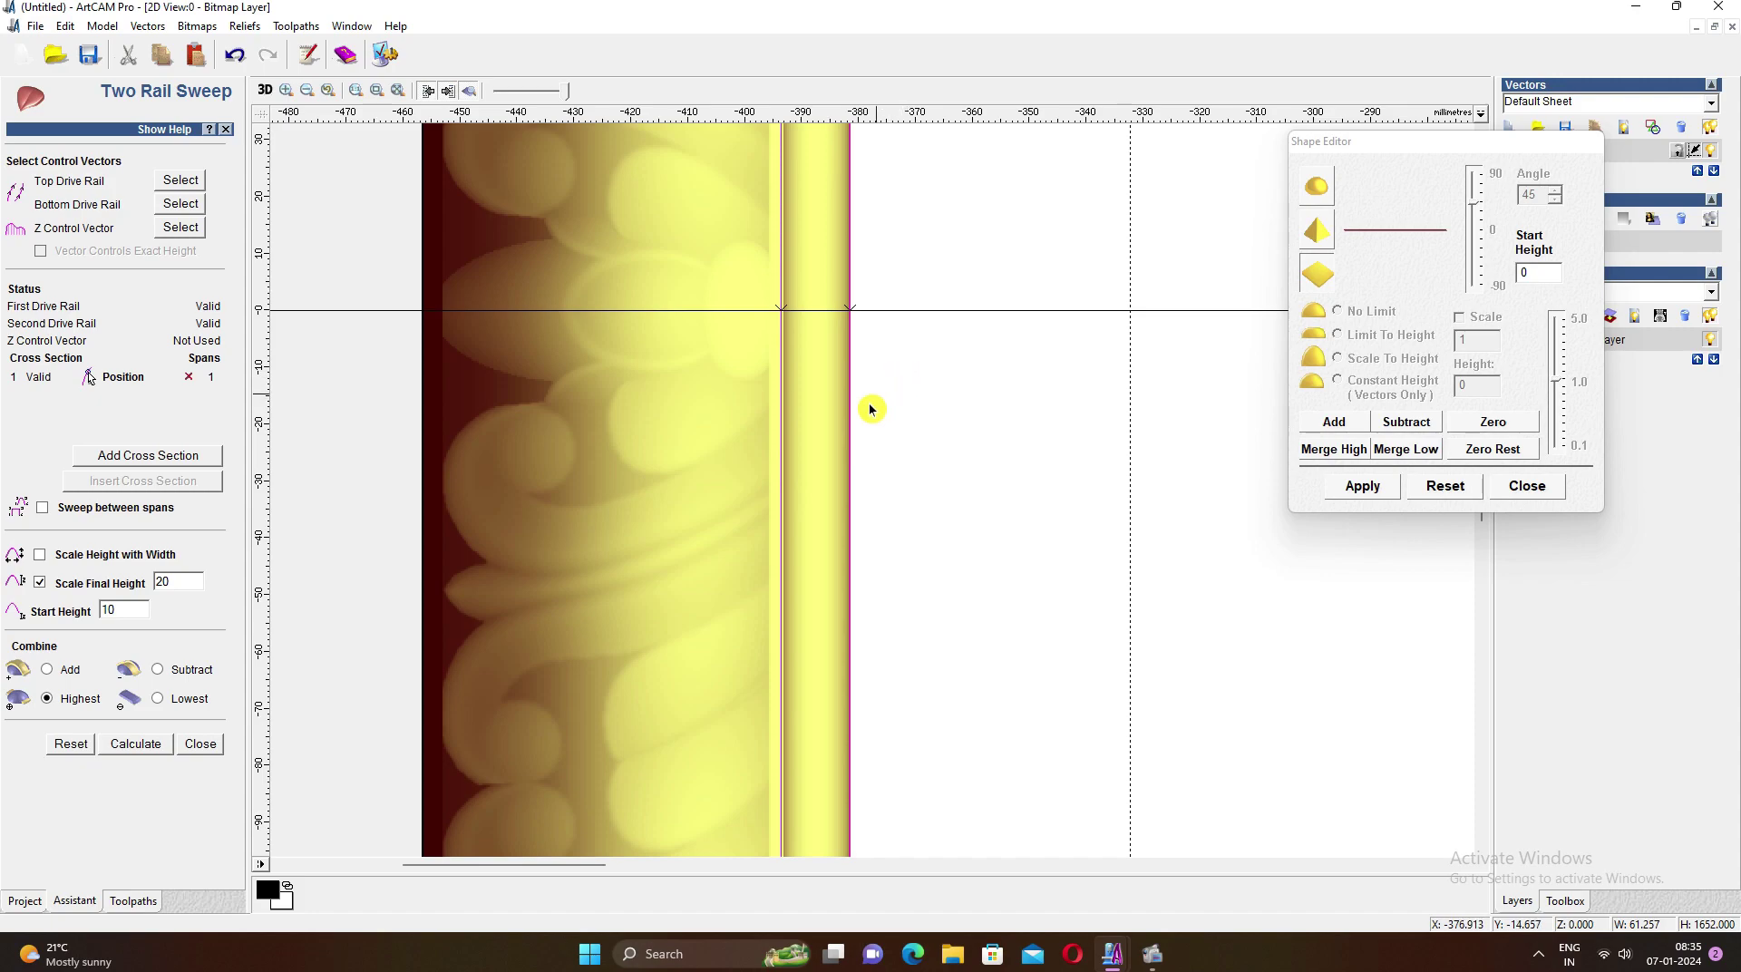
scroll(871, 408, up, 2)
scroll(880, 399, down, 4)
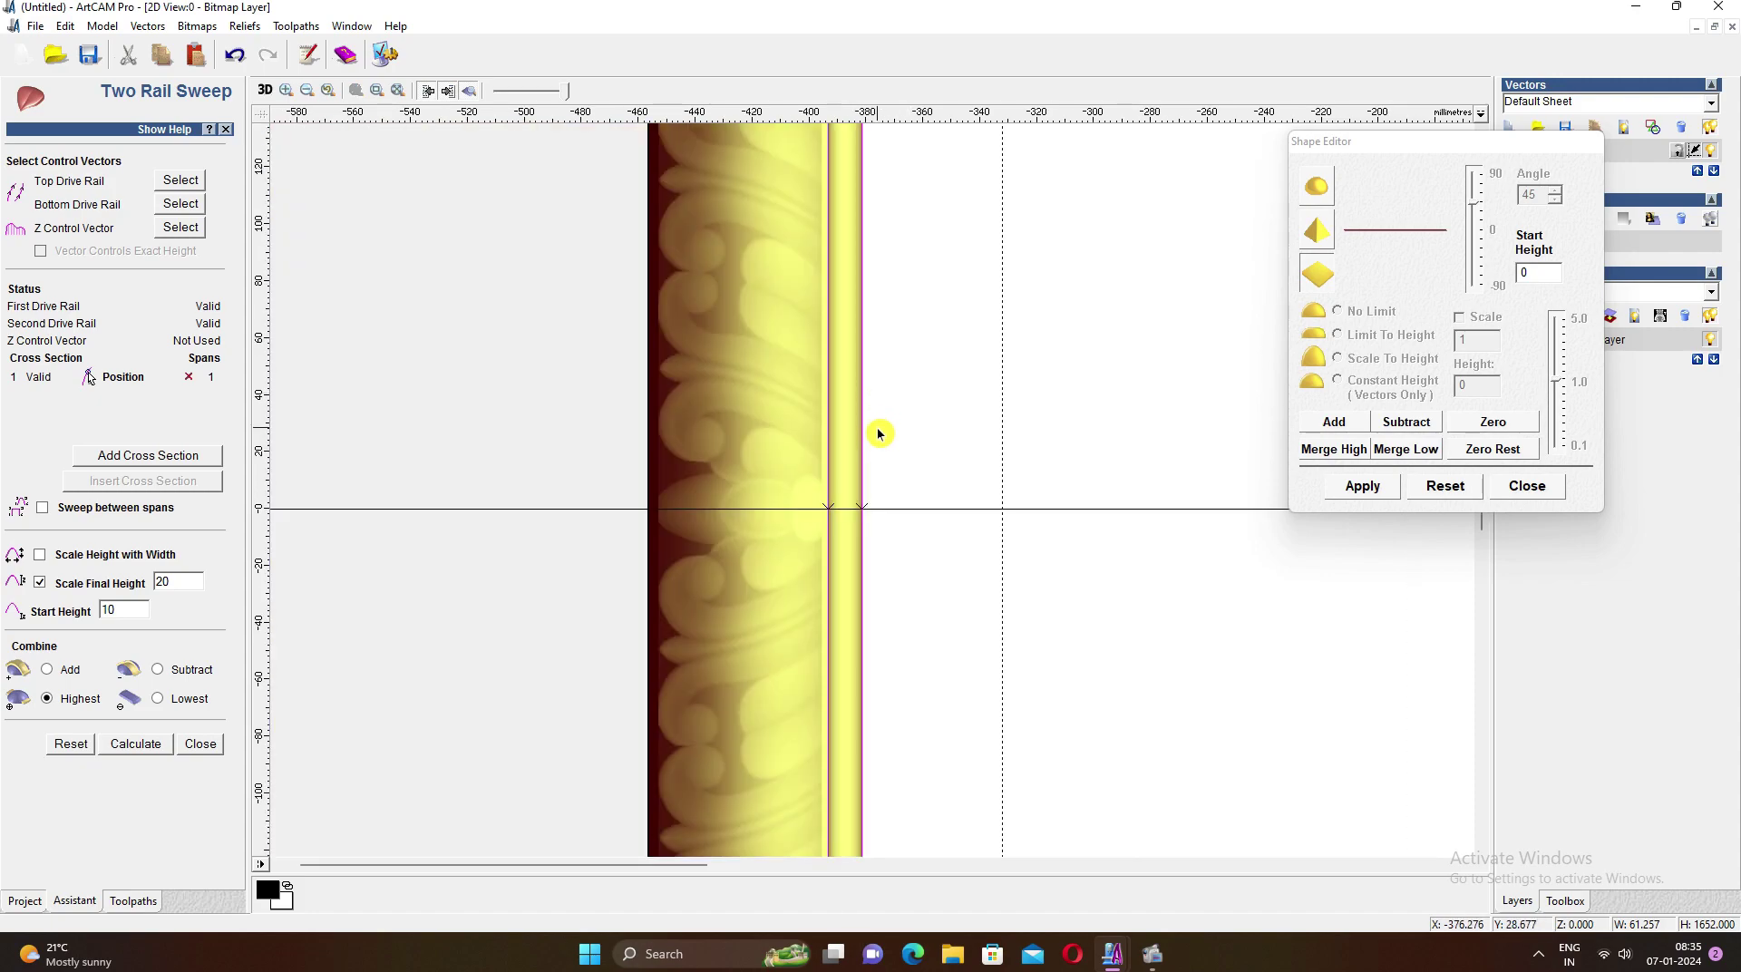
Sweep the same arc profile along the frame's two top horizontal lines, using them as the drive rails
scroll(897, 418, down, 3)
scroll(680, 335, up, 1)
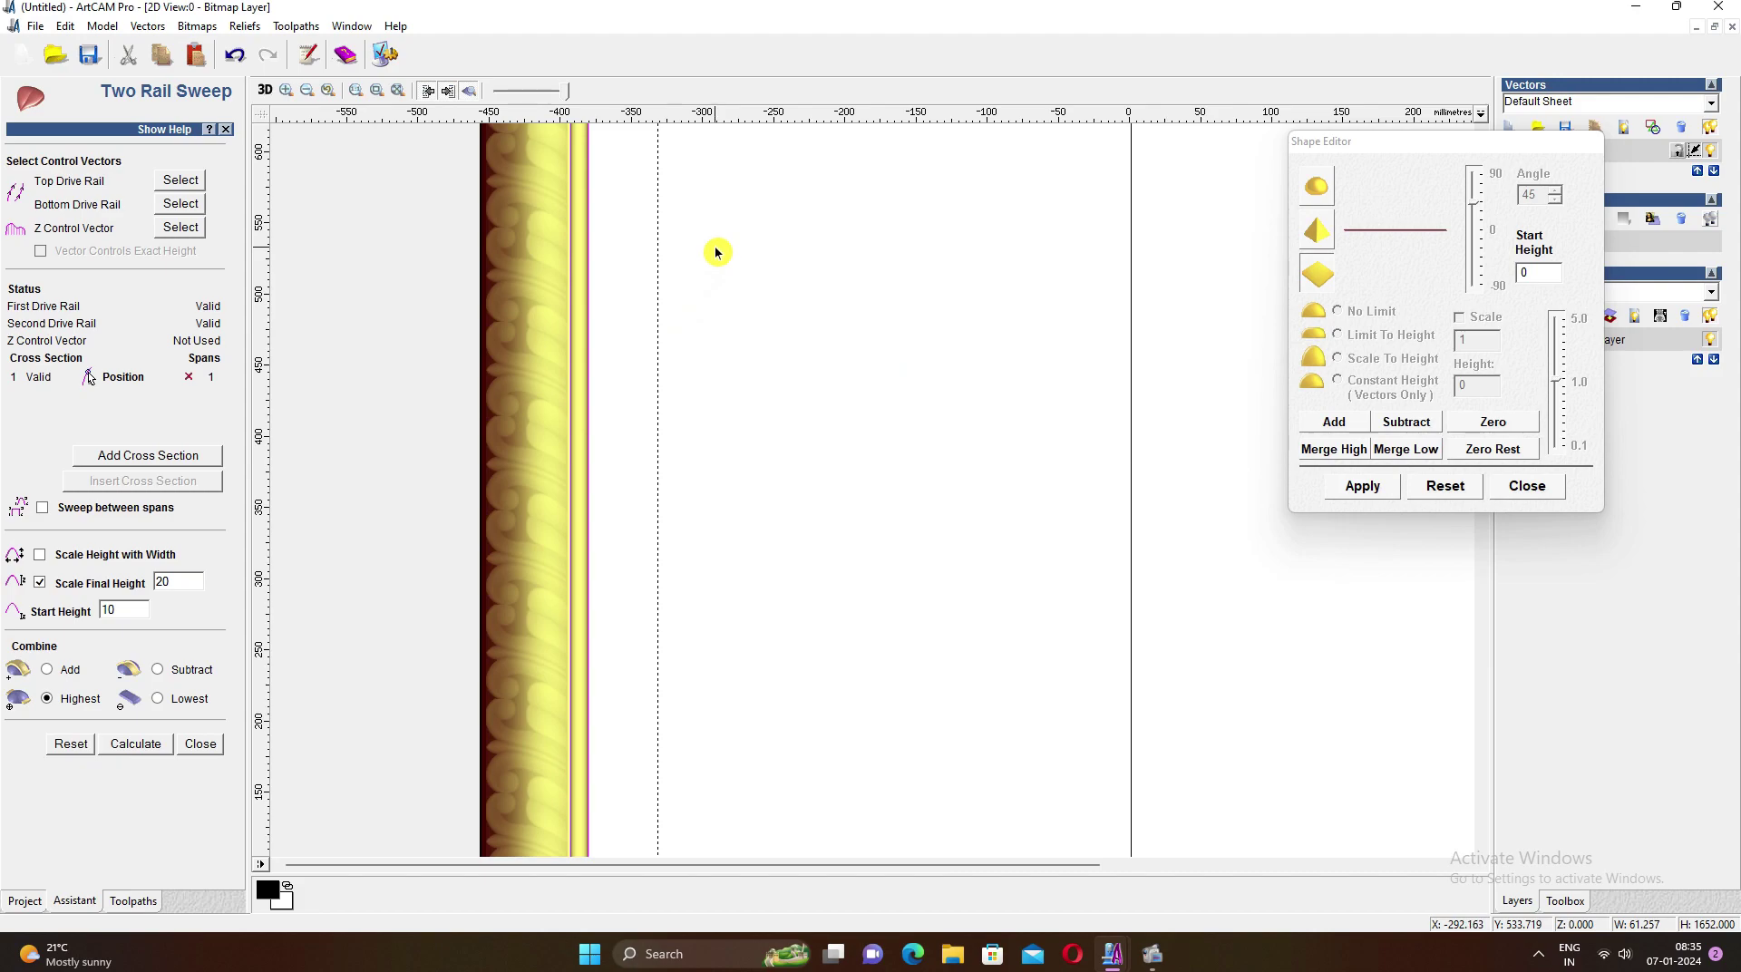
scroll(665, 358, up, 2)
scroll(665, 357, up, 1)
scroll(812, 400, up, 2)
click(687, 410)
click(1057, 490)
scroll(586, 473, down, 3)
click(184, 185)
click(136, 744)
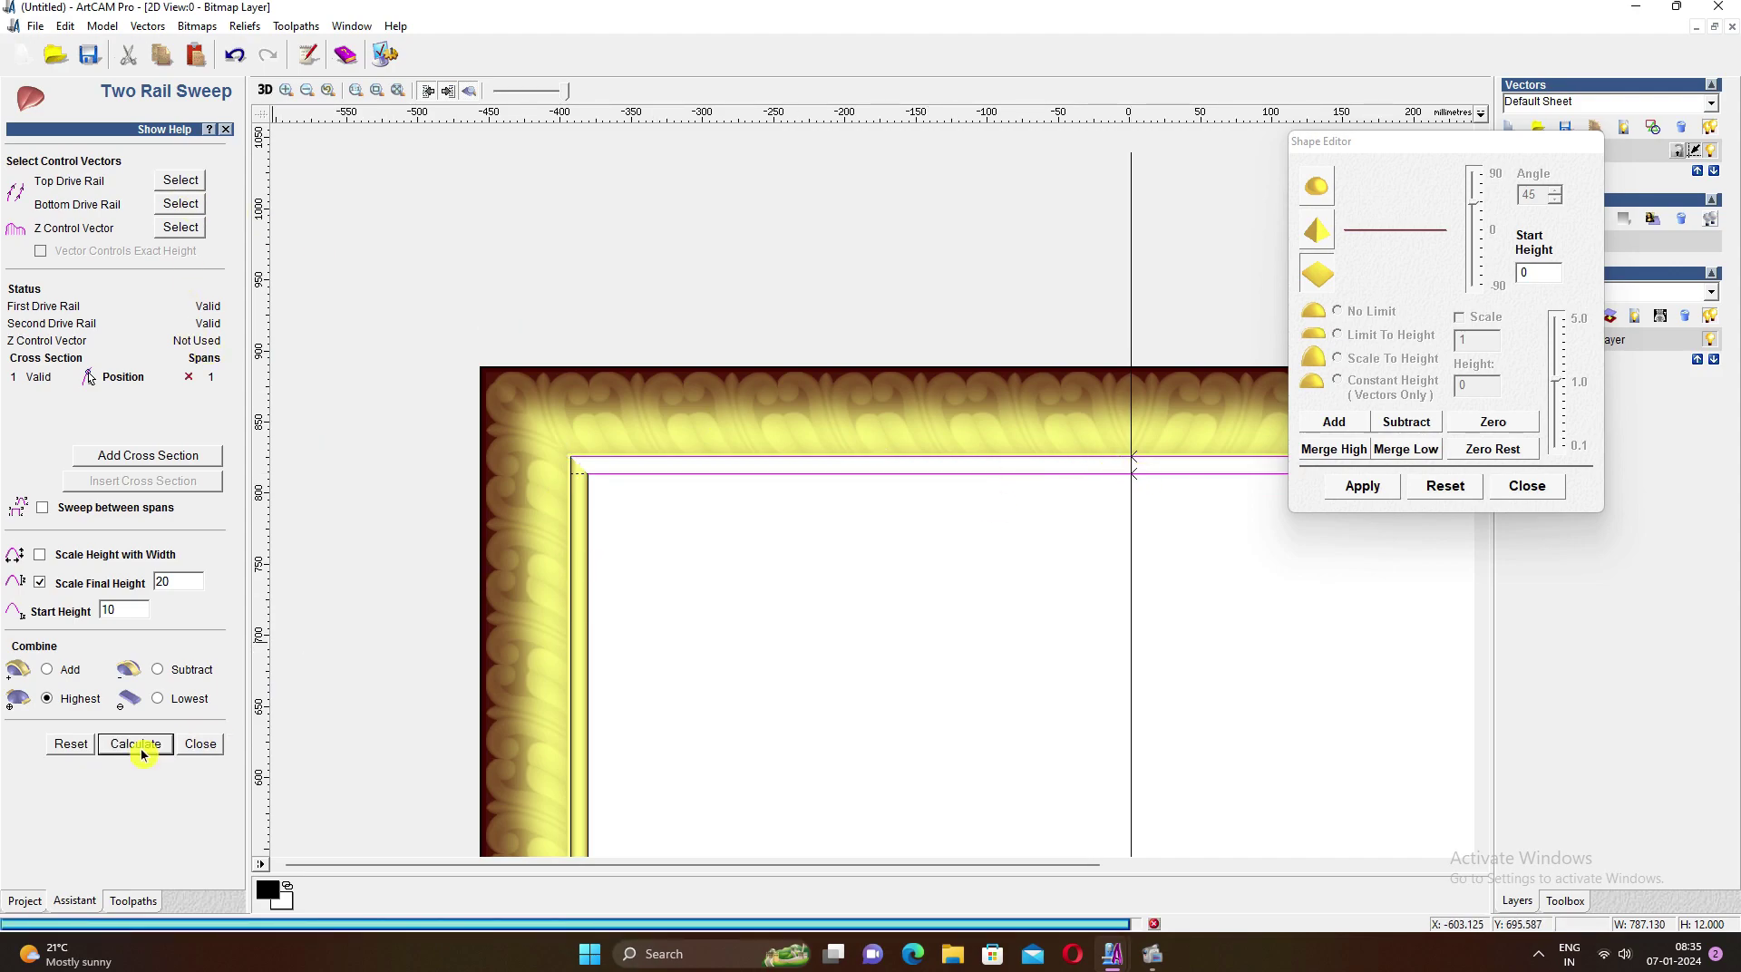
Sweep the same arc profile along the frame's two right vertical lines, using them as the drive rails
scroll(1049, 614, down, 2)
scroll(968, 306, up, 3)
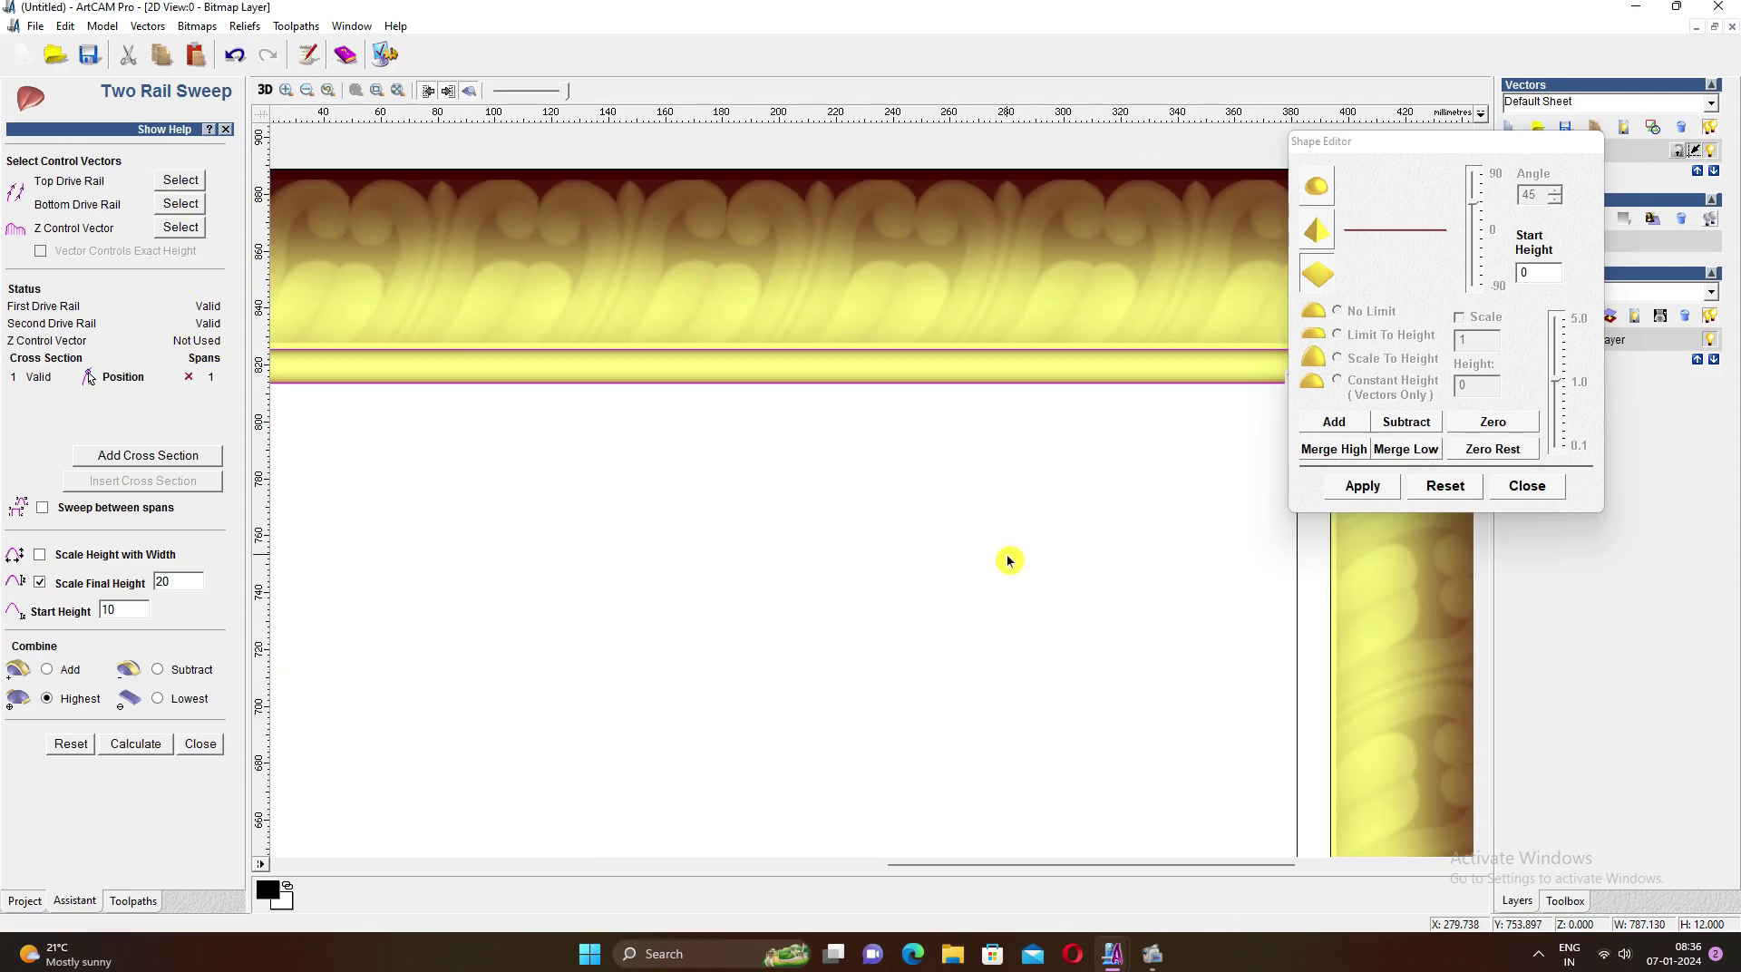
scroll(1003, 556, down, 1)
scroll(878, 630, up, 1)
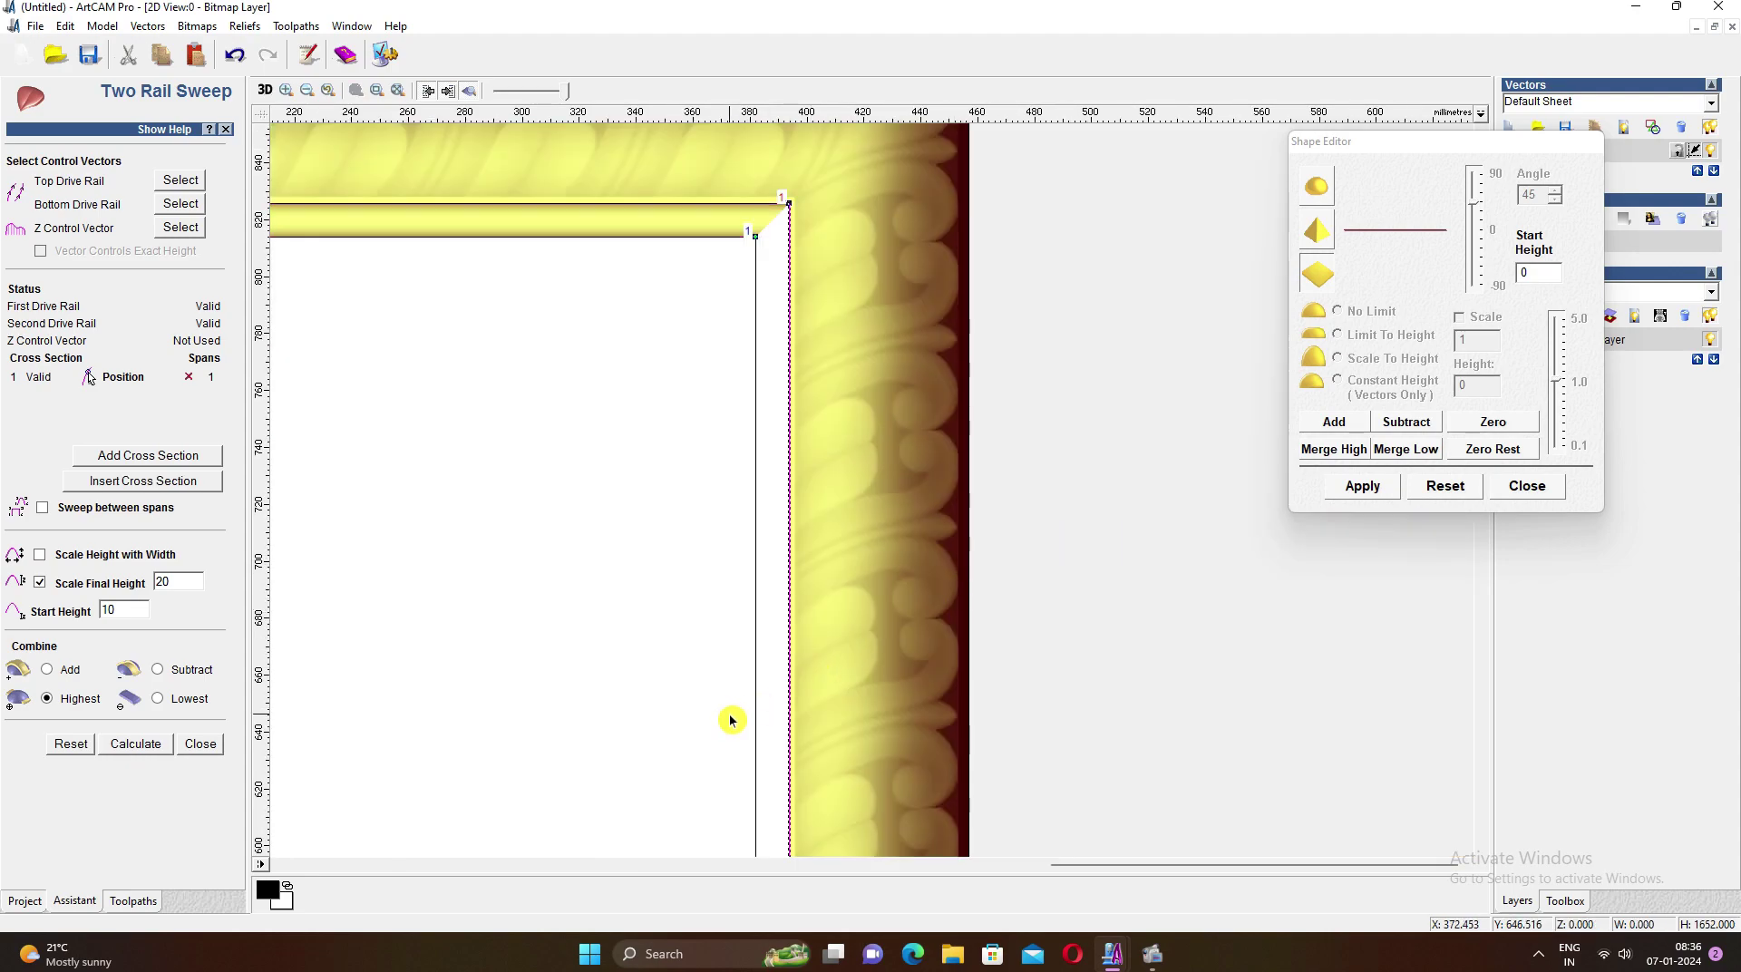
click(757, 716)
click(180, 179)
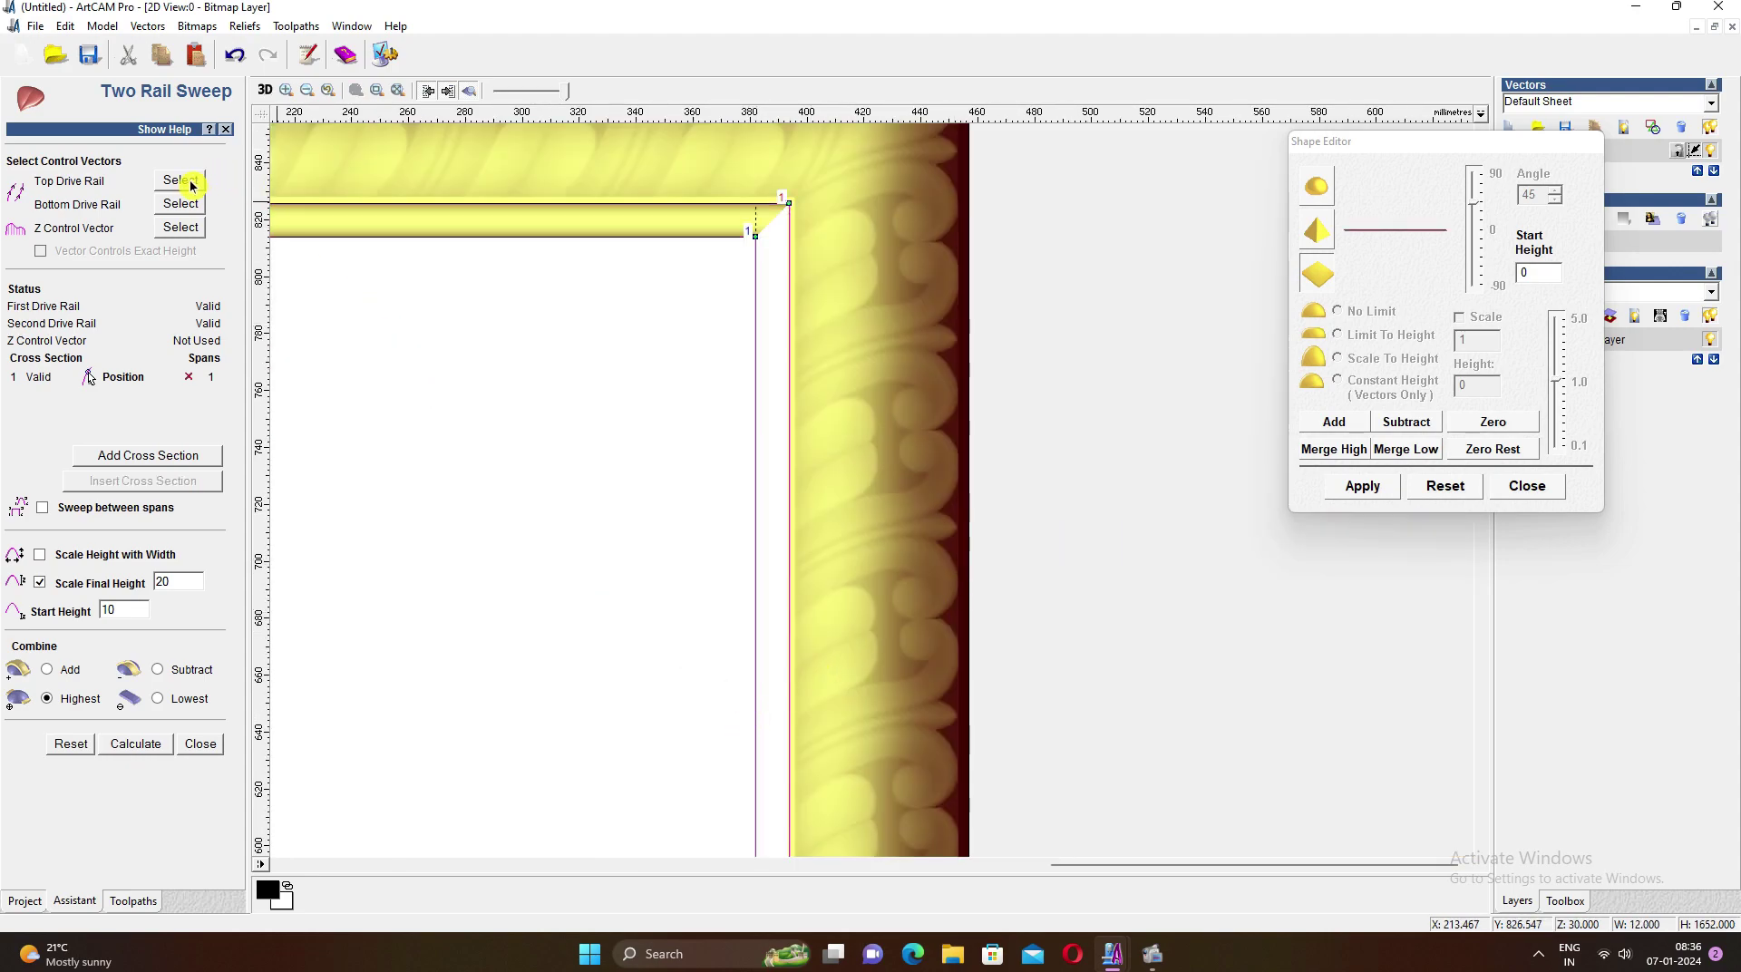
scroll(758, 614, down, 4)
scroll(1030, 738, down, 2)
scroll(1009, 517, up, 2)
scroll(1009, 517, up, 2)
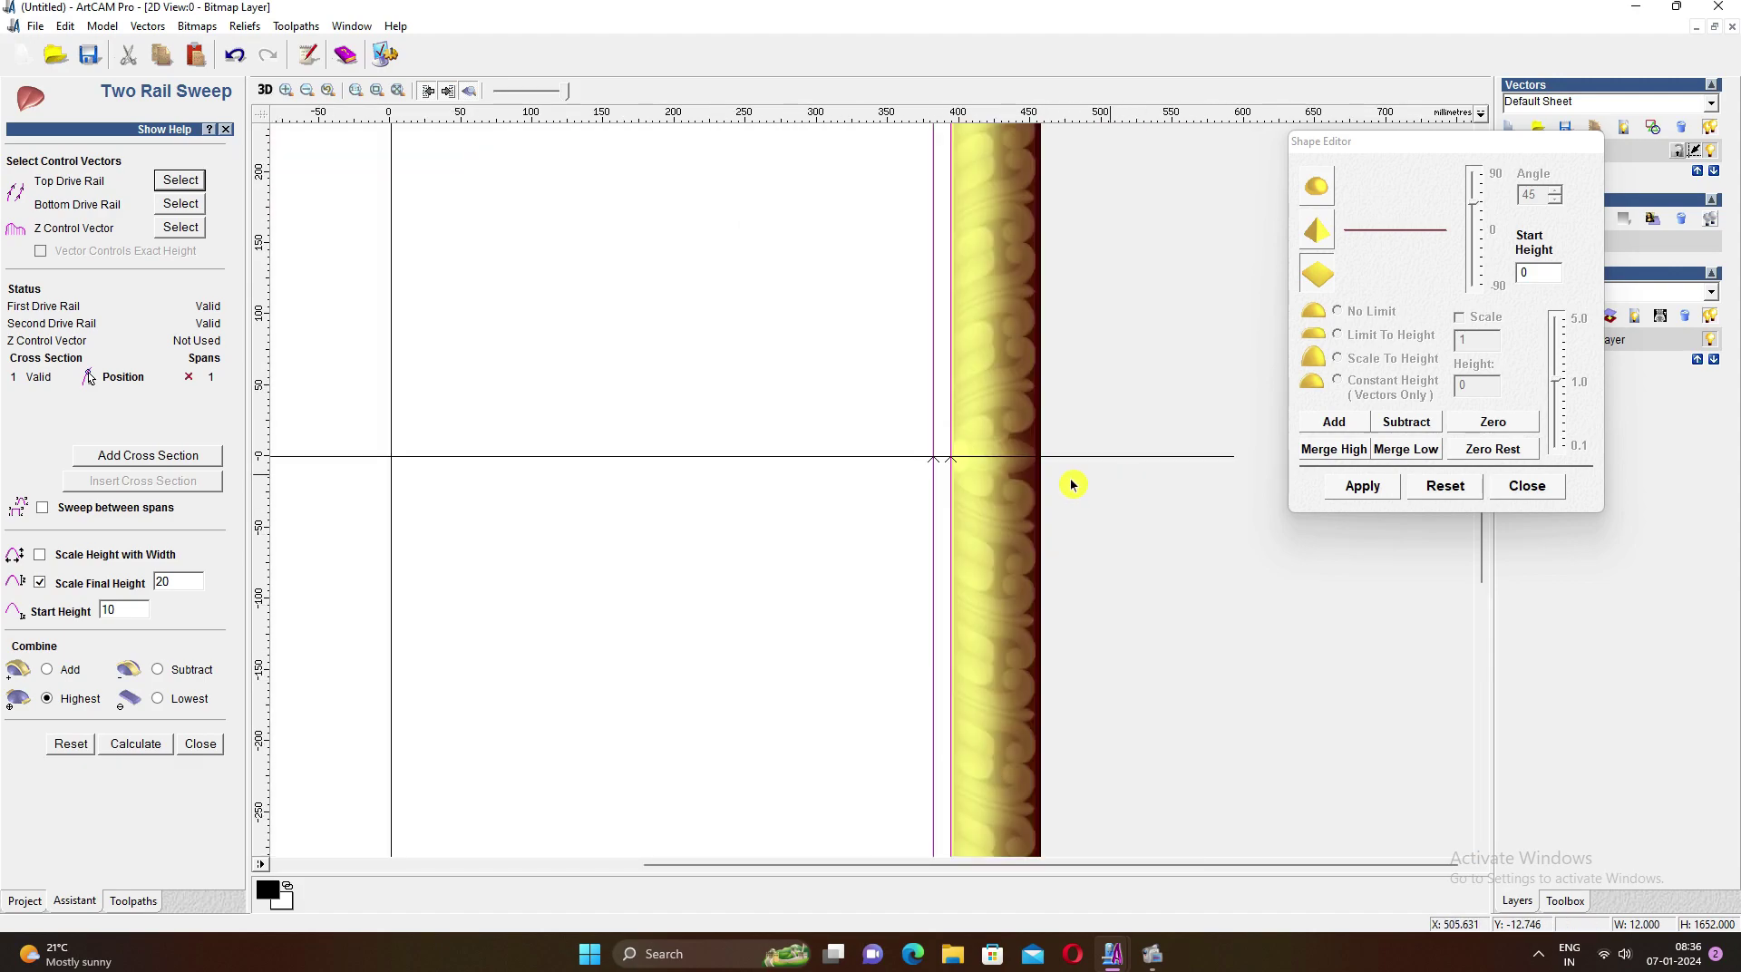
click(136, 744)
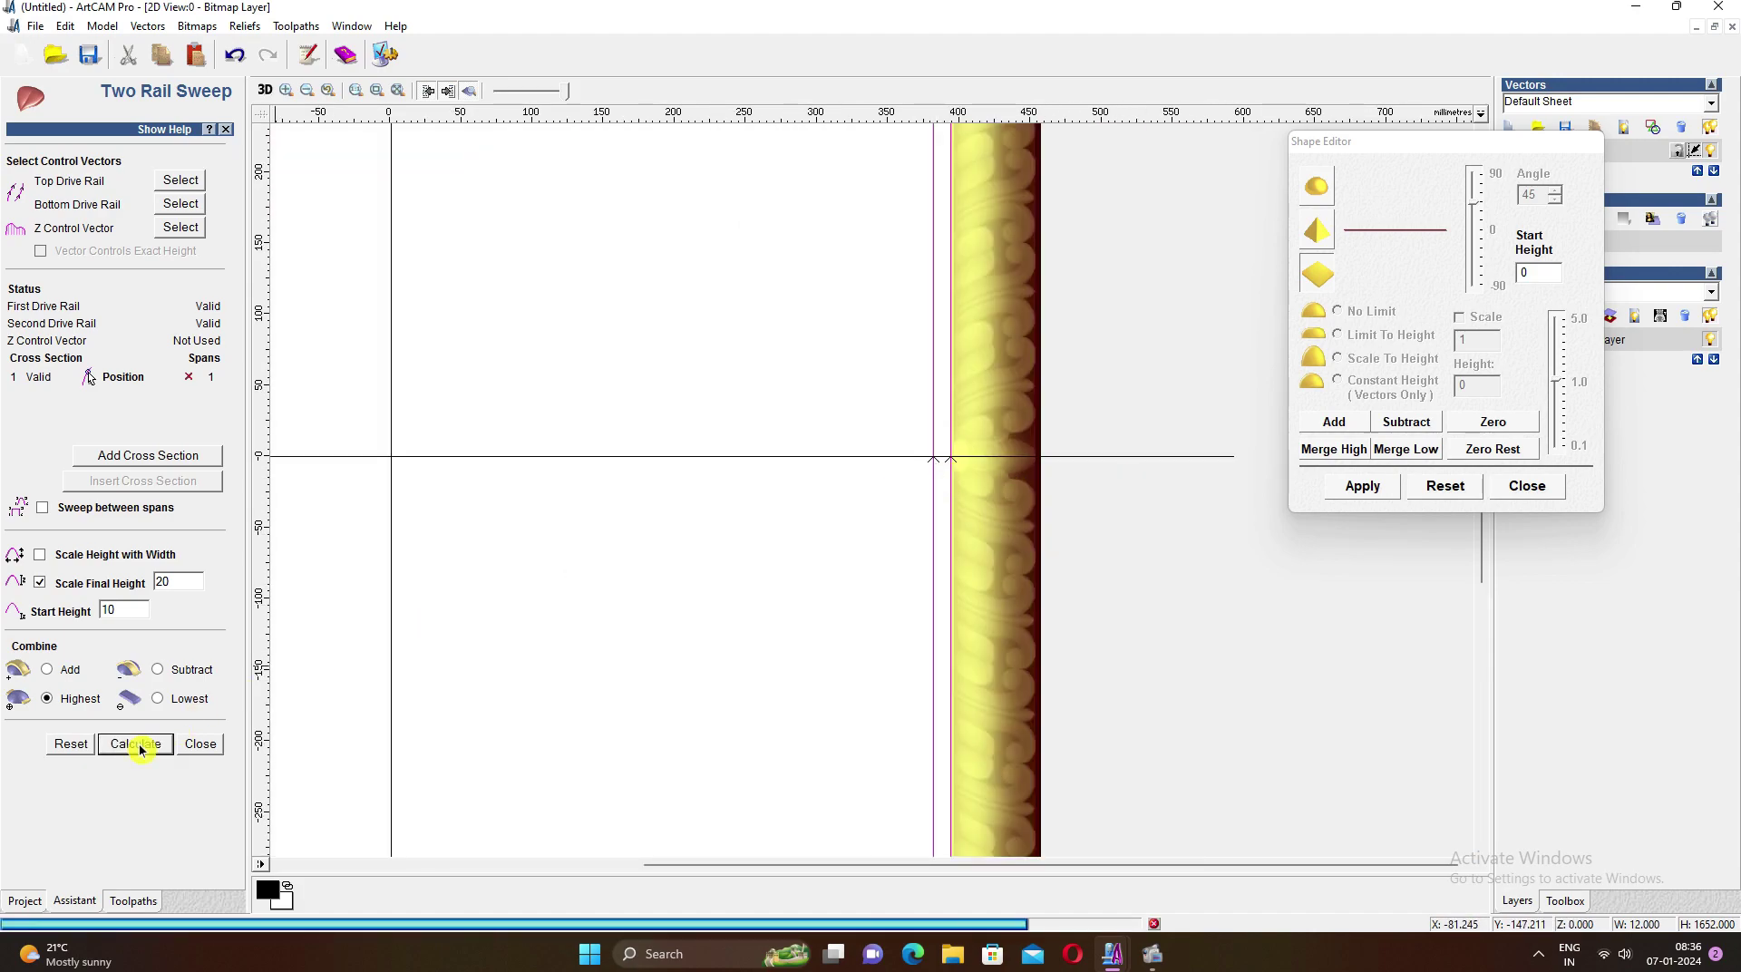
Sweep the arc profile along the two bottom horizontal lines to complete the moulding, and close the Two Rail Sweep
scroll(850, 366, up, 2)
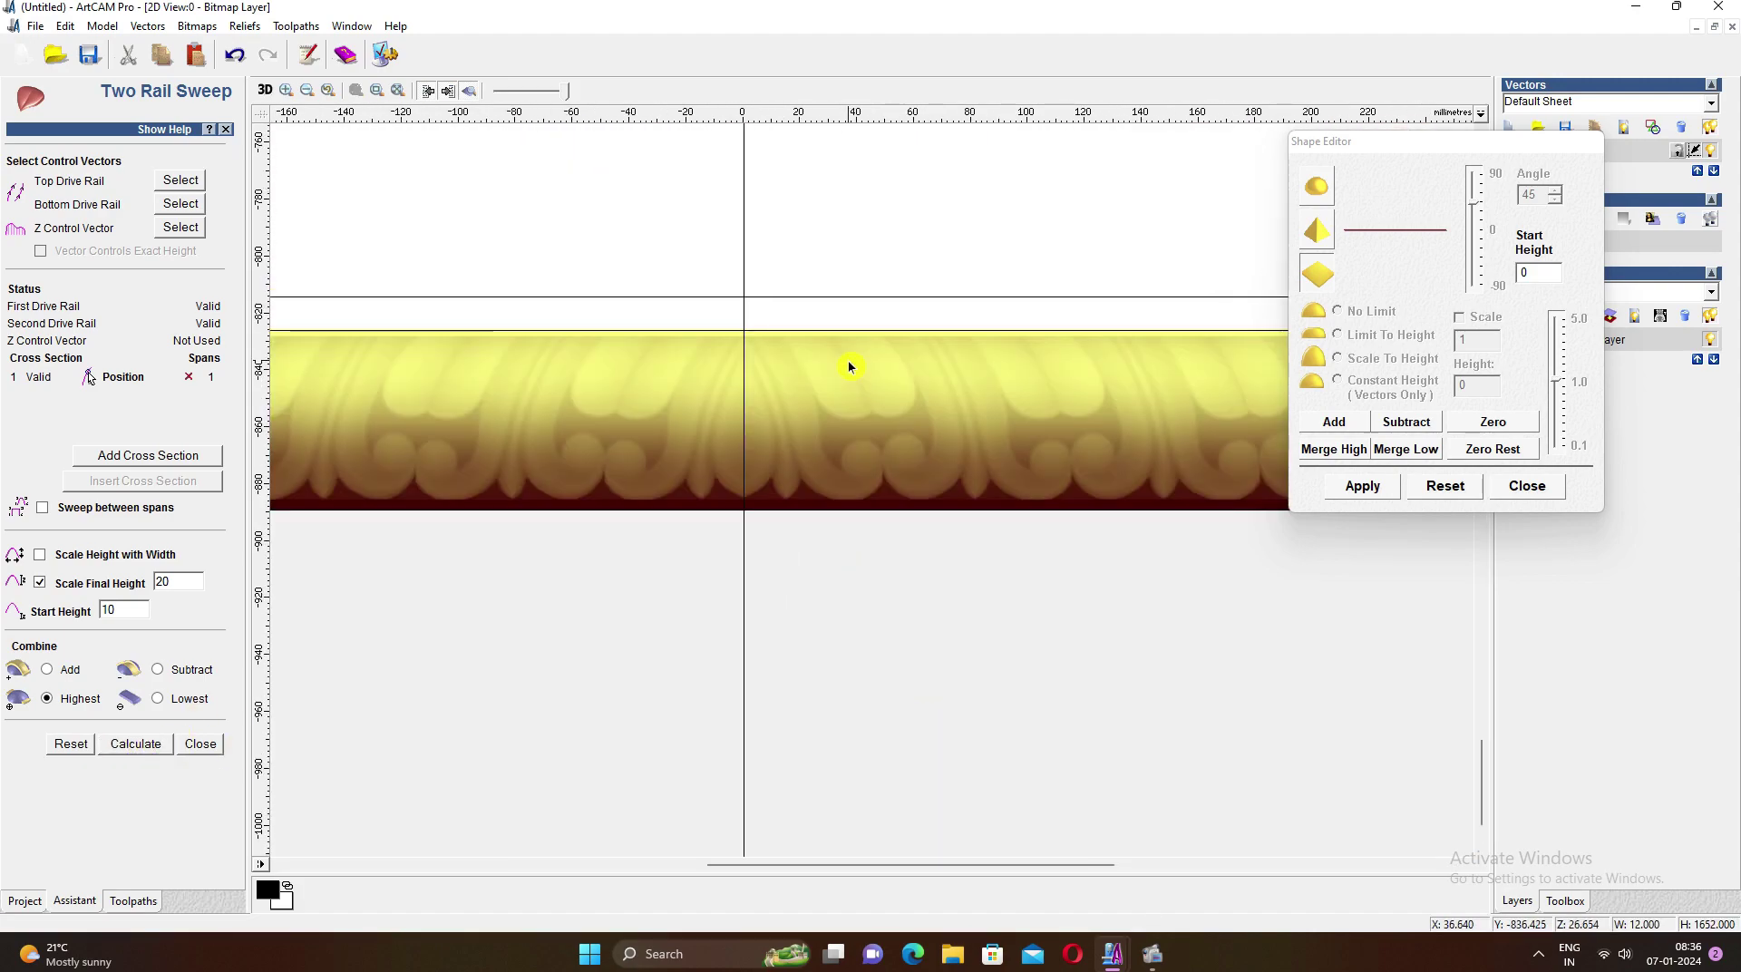
scroll(828, 335, up, 2)
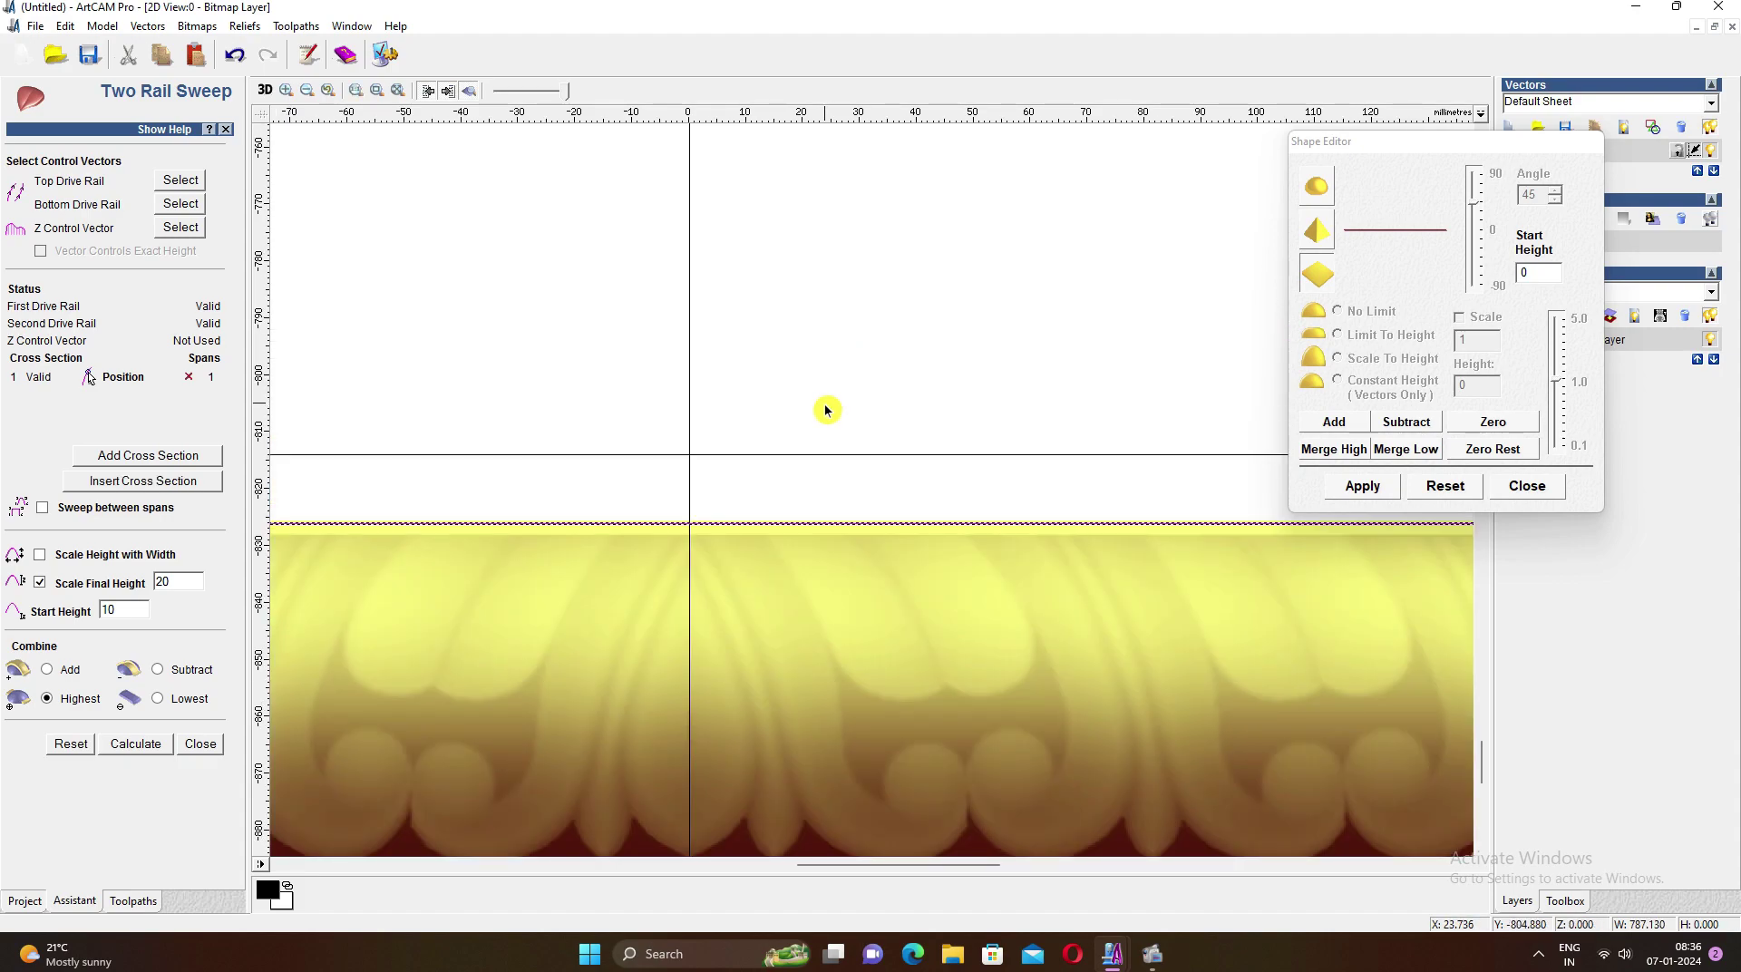
click(801, 456)
click(181, 181)
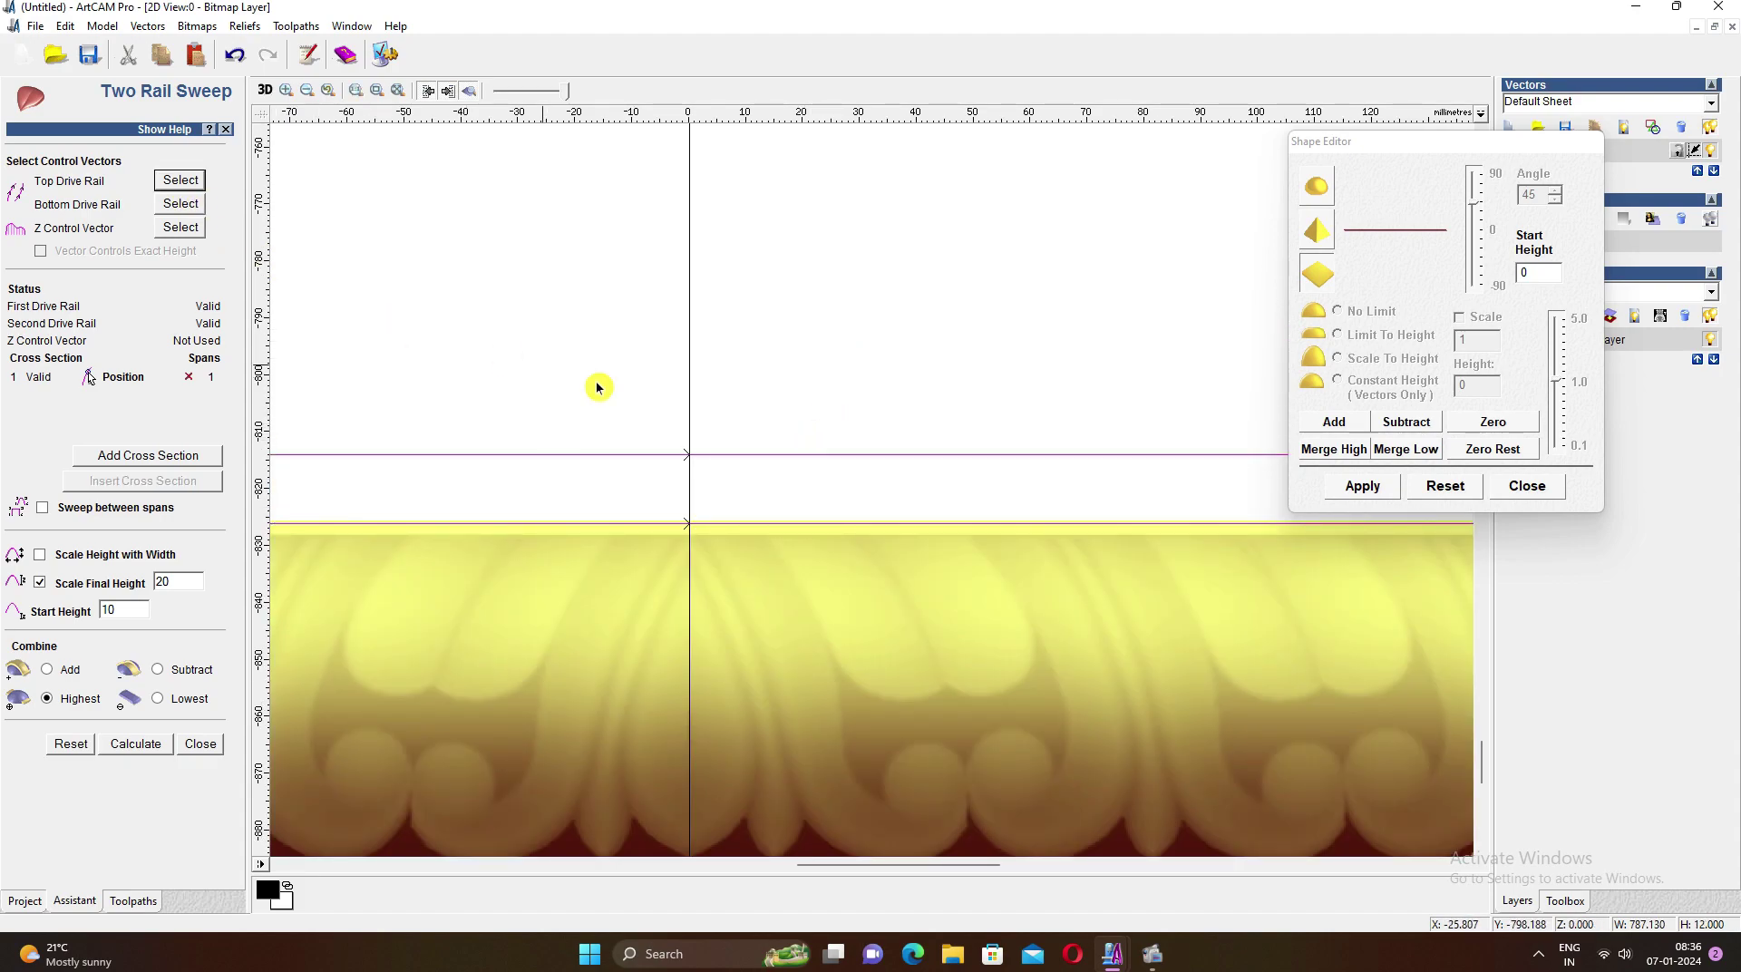
click(136, 744)
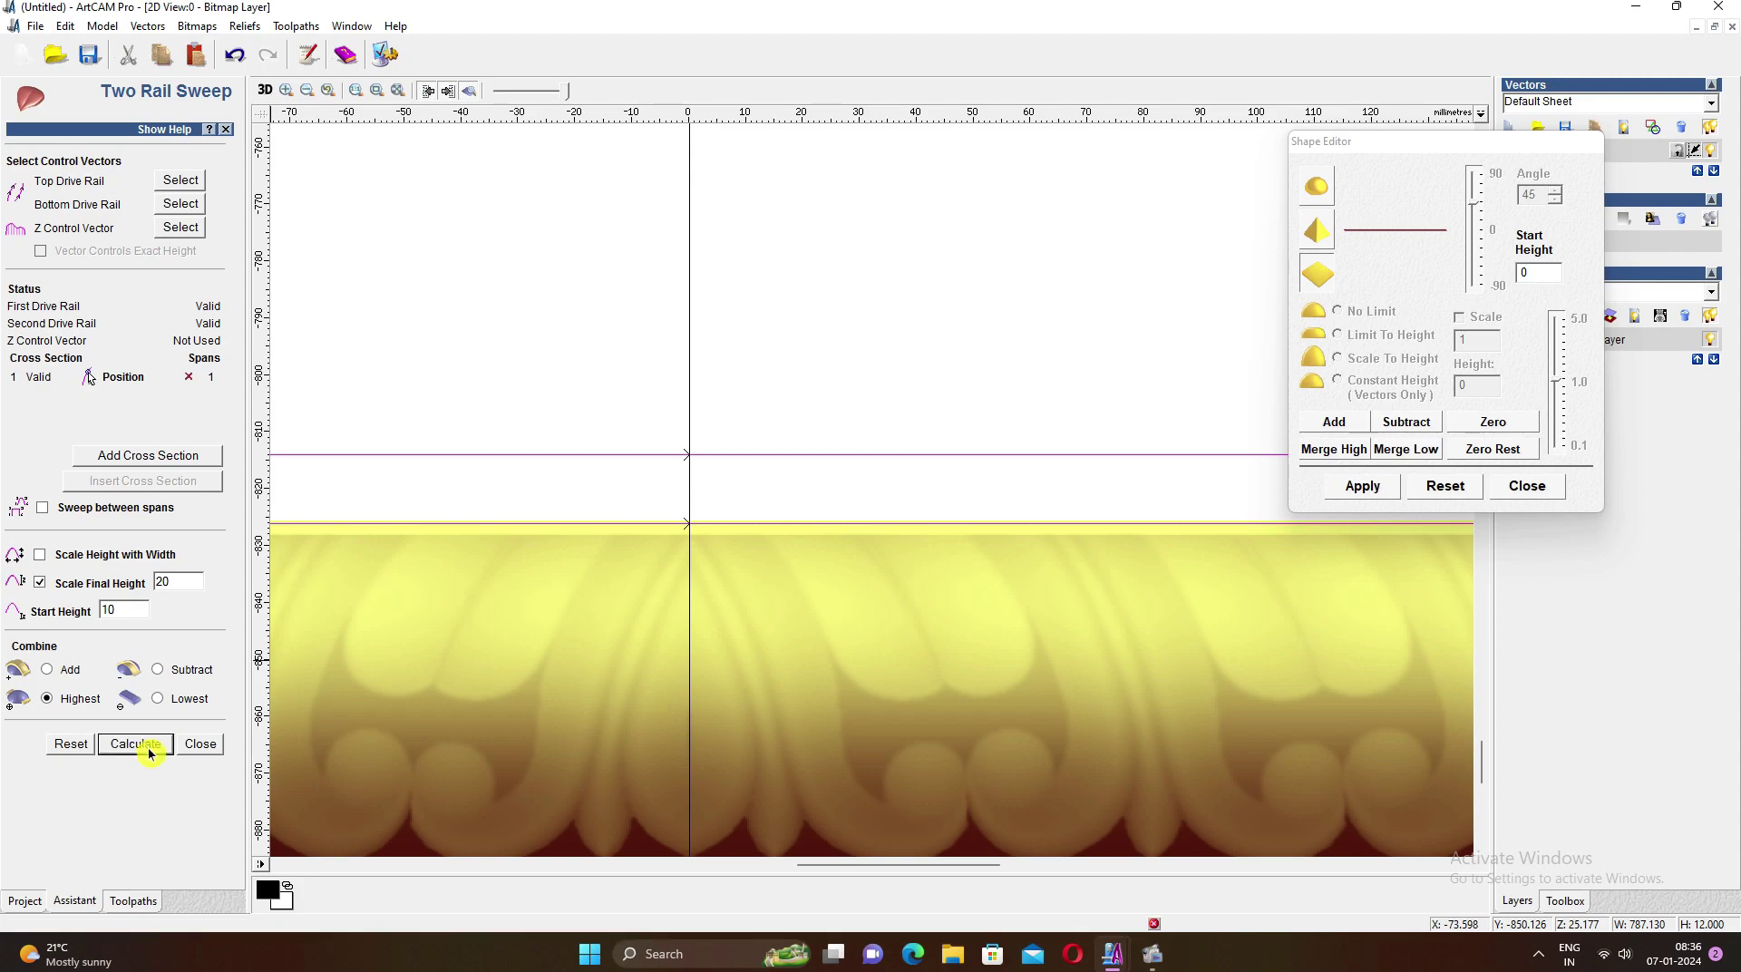
scroll(893, 574, down, 6)
click(205, 747)
Join the four separate lines of the innermost rectangle into one vector with a tolerance of 0.01
scroll(595, 577, up, 2)
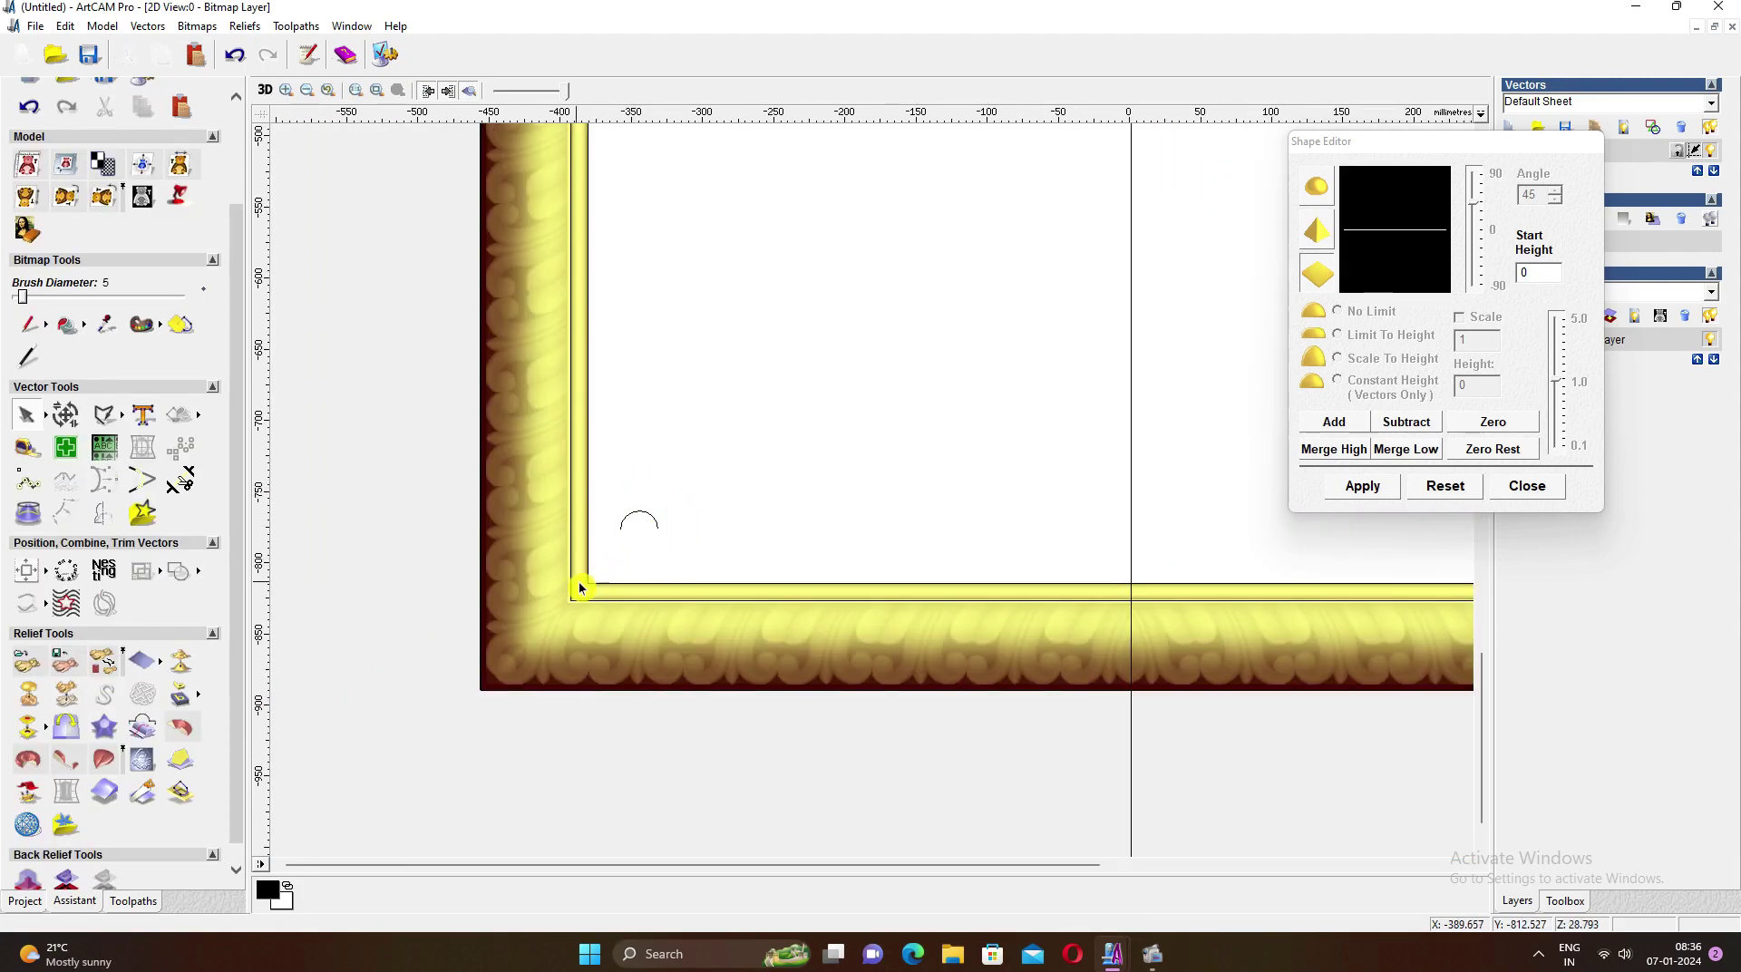
click(588, 578)
shift+click(604, 587)
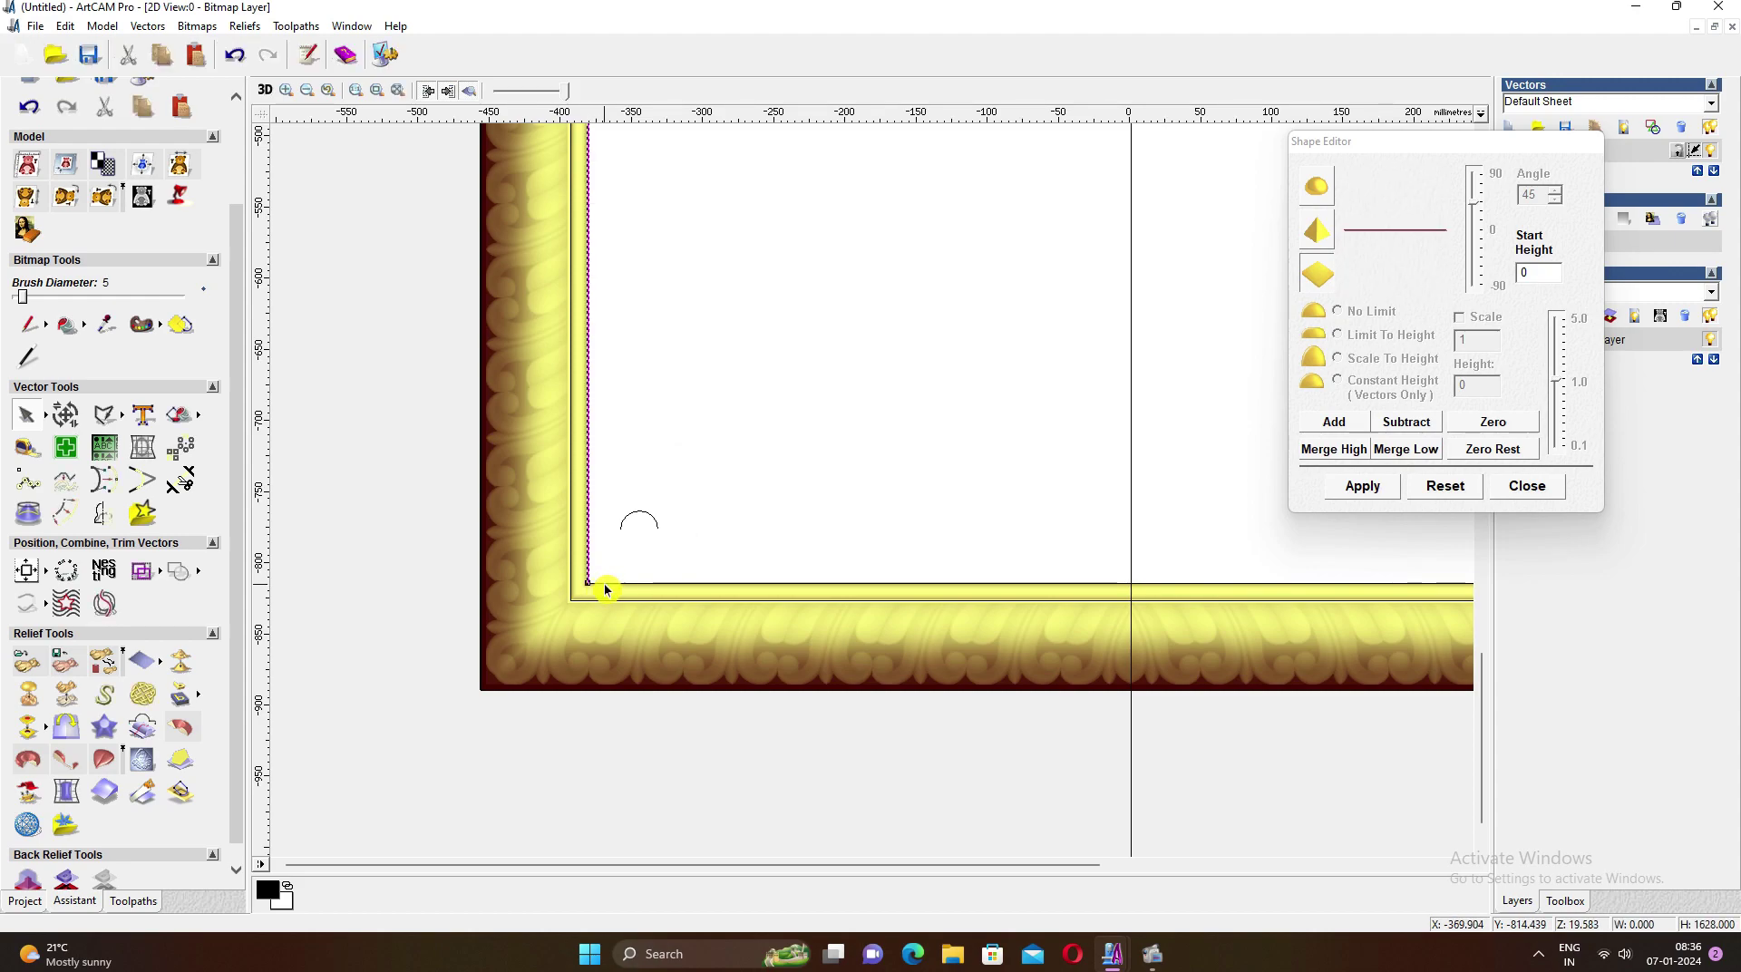
scroll(933, 595, down, 1)
scroll(1067, 668, up, 1)
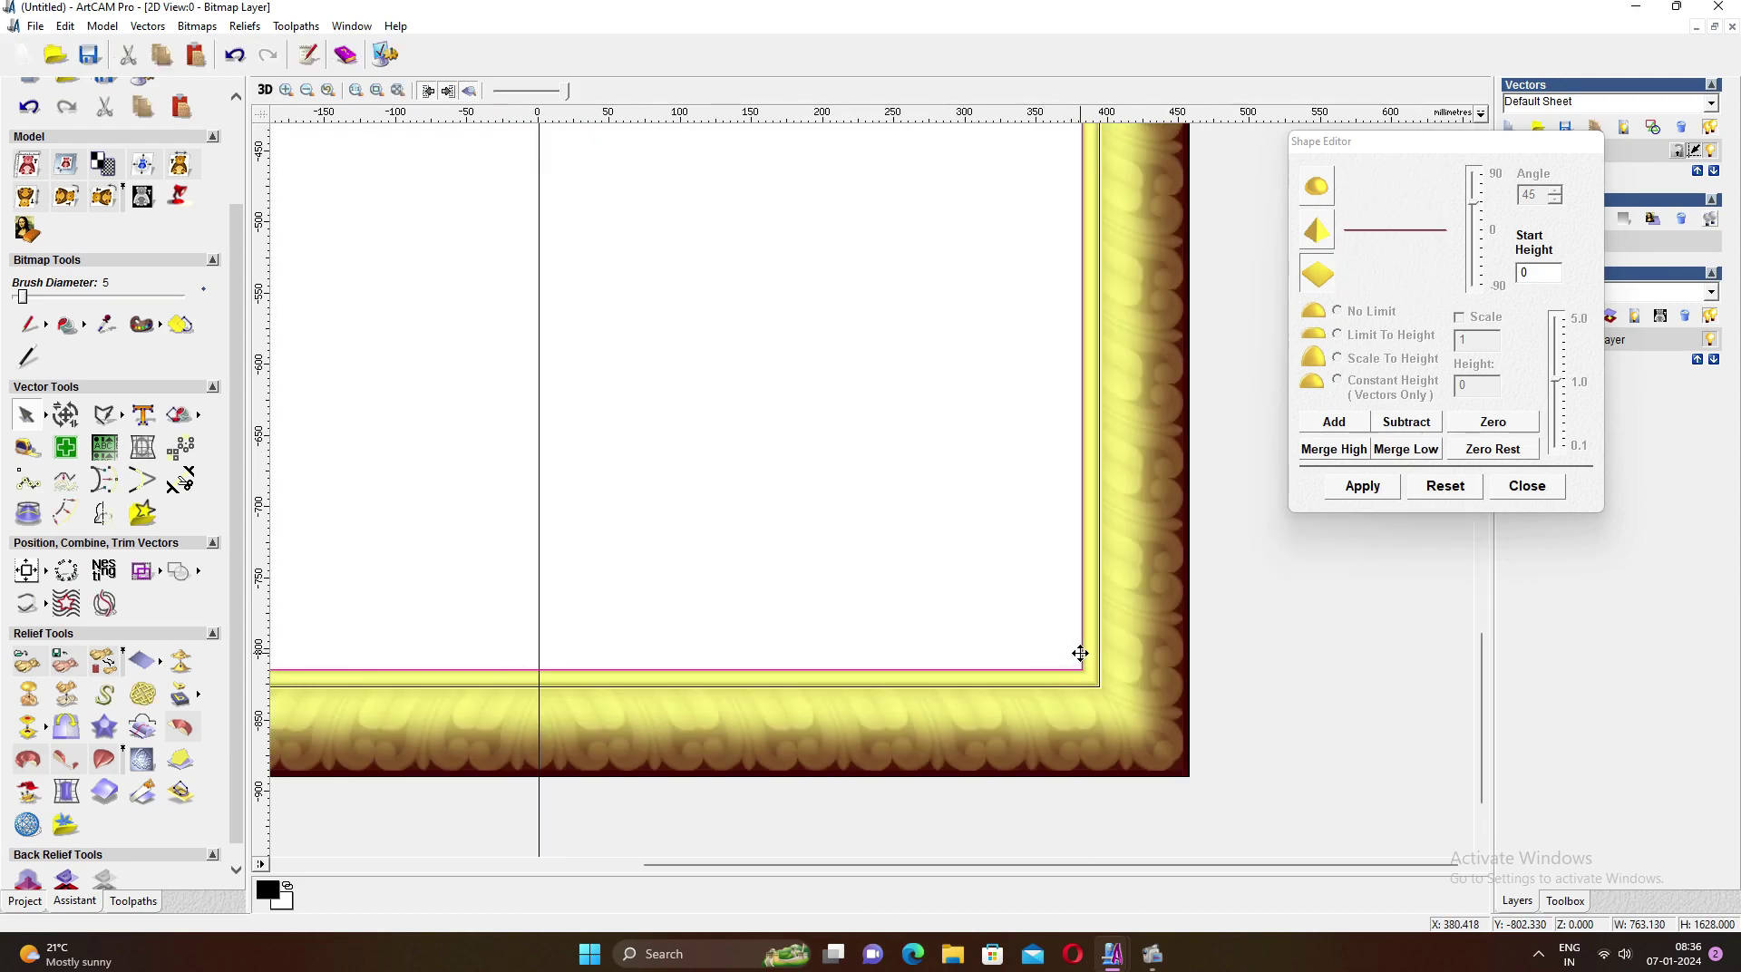
scroll(998, 635, down, 2)
scroll(907, 308, up, 2)
scroll(910, 416, up, 1)
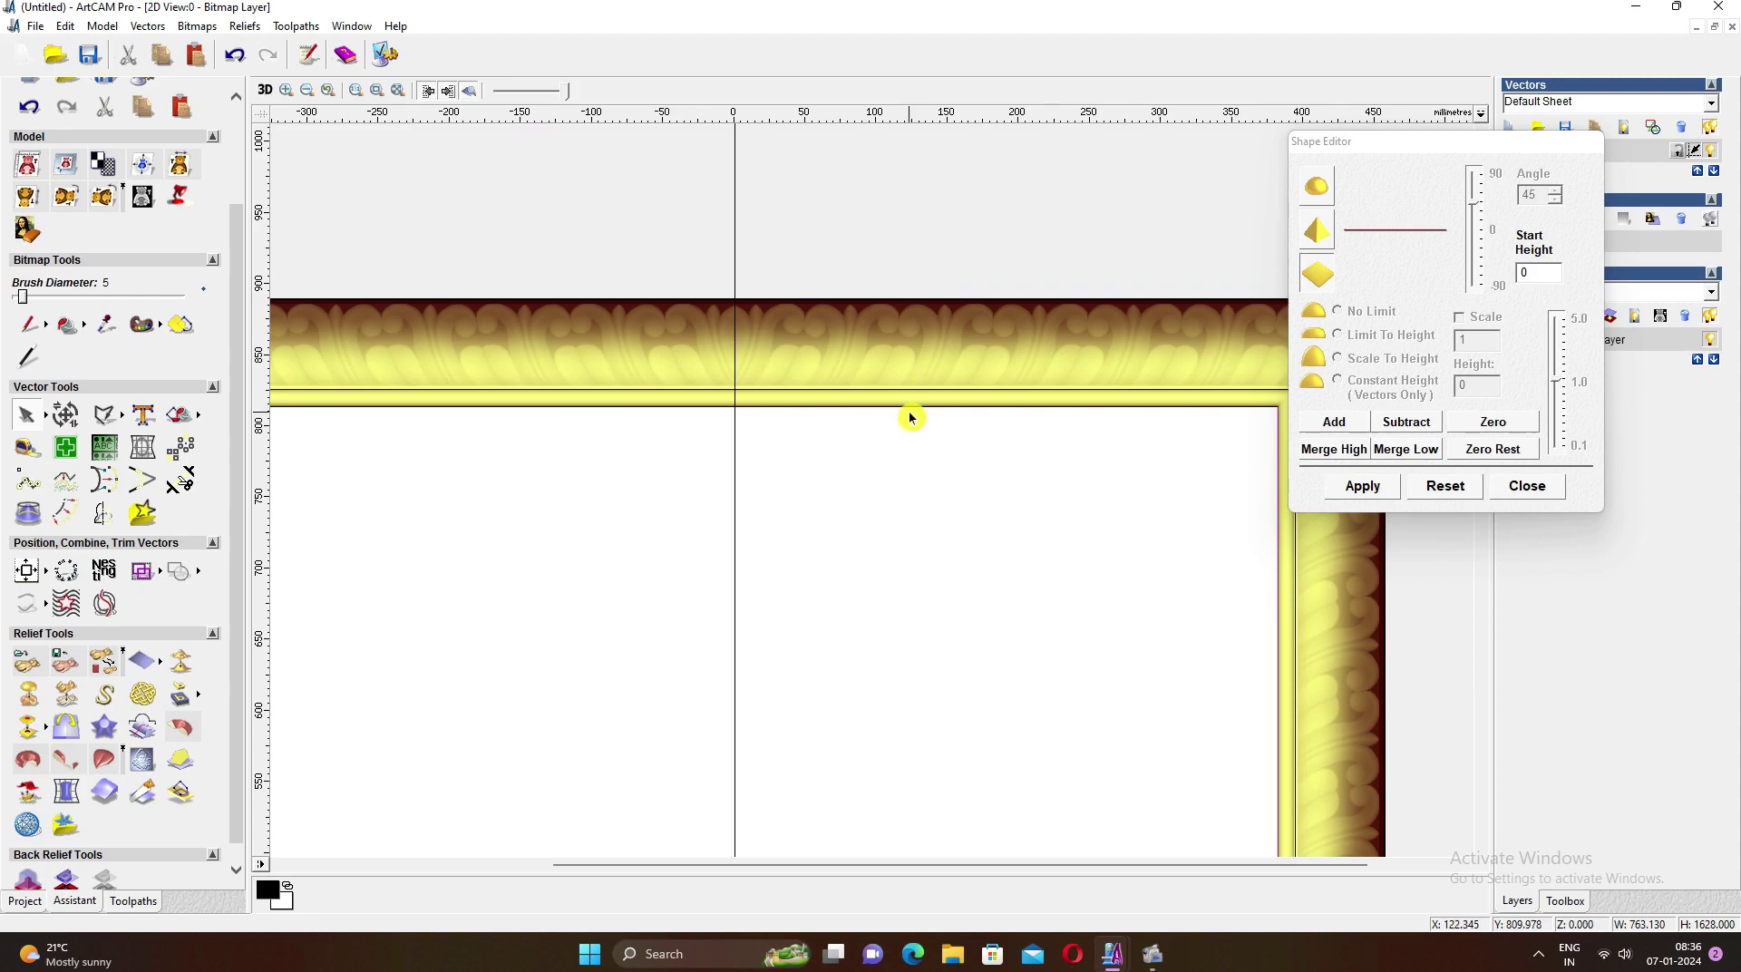
shift+click(909, 409)
scroll(987, 470, down, 2)
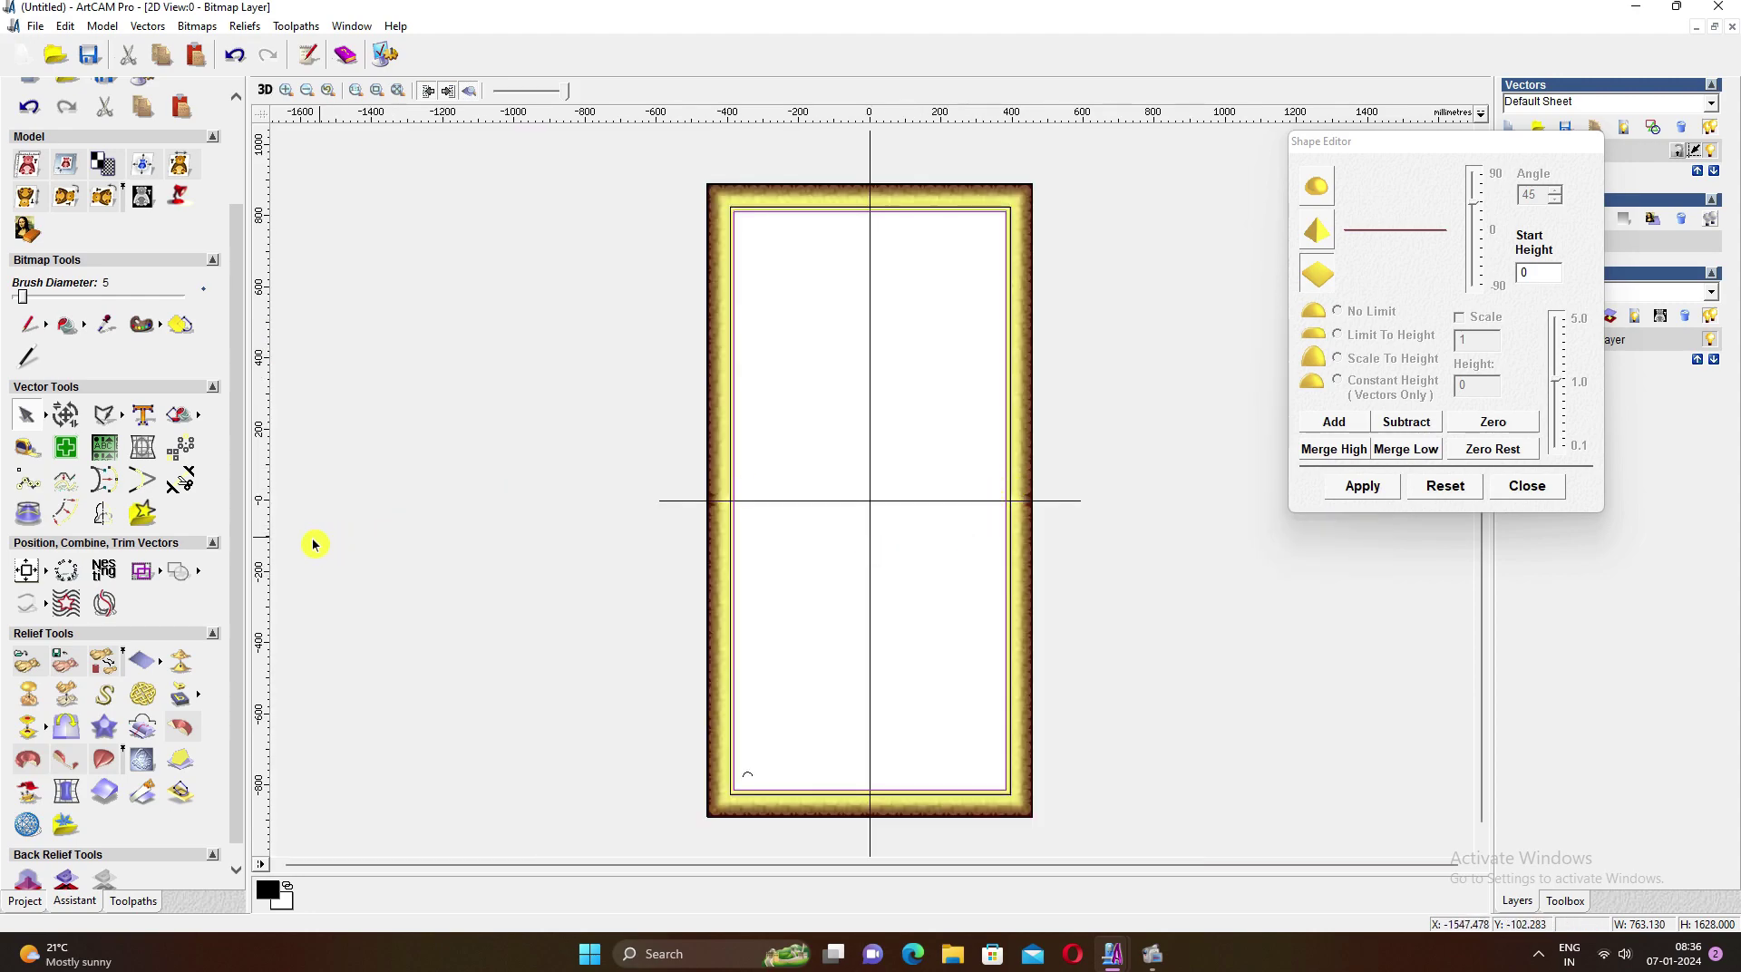
click(46, 603)
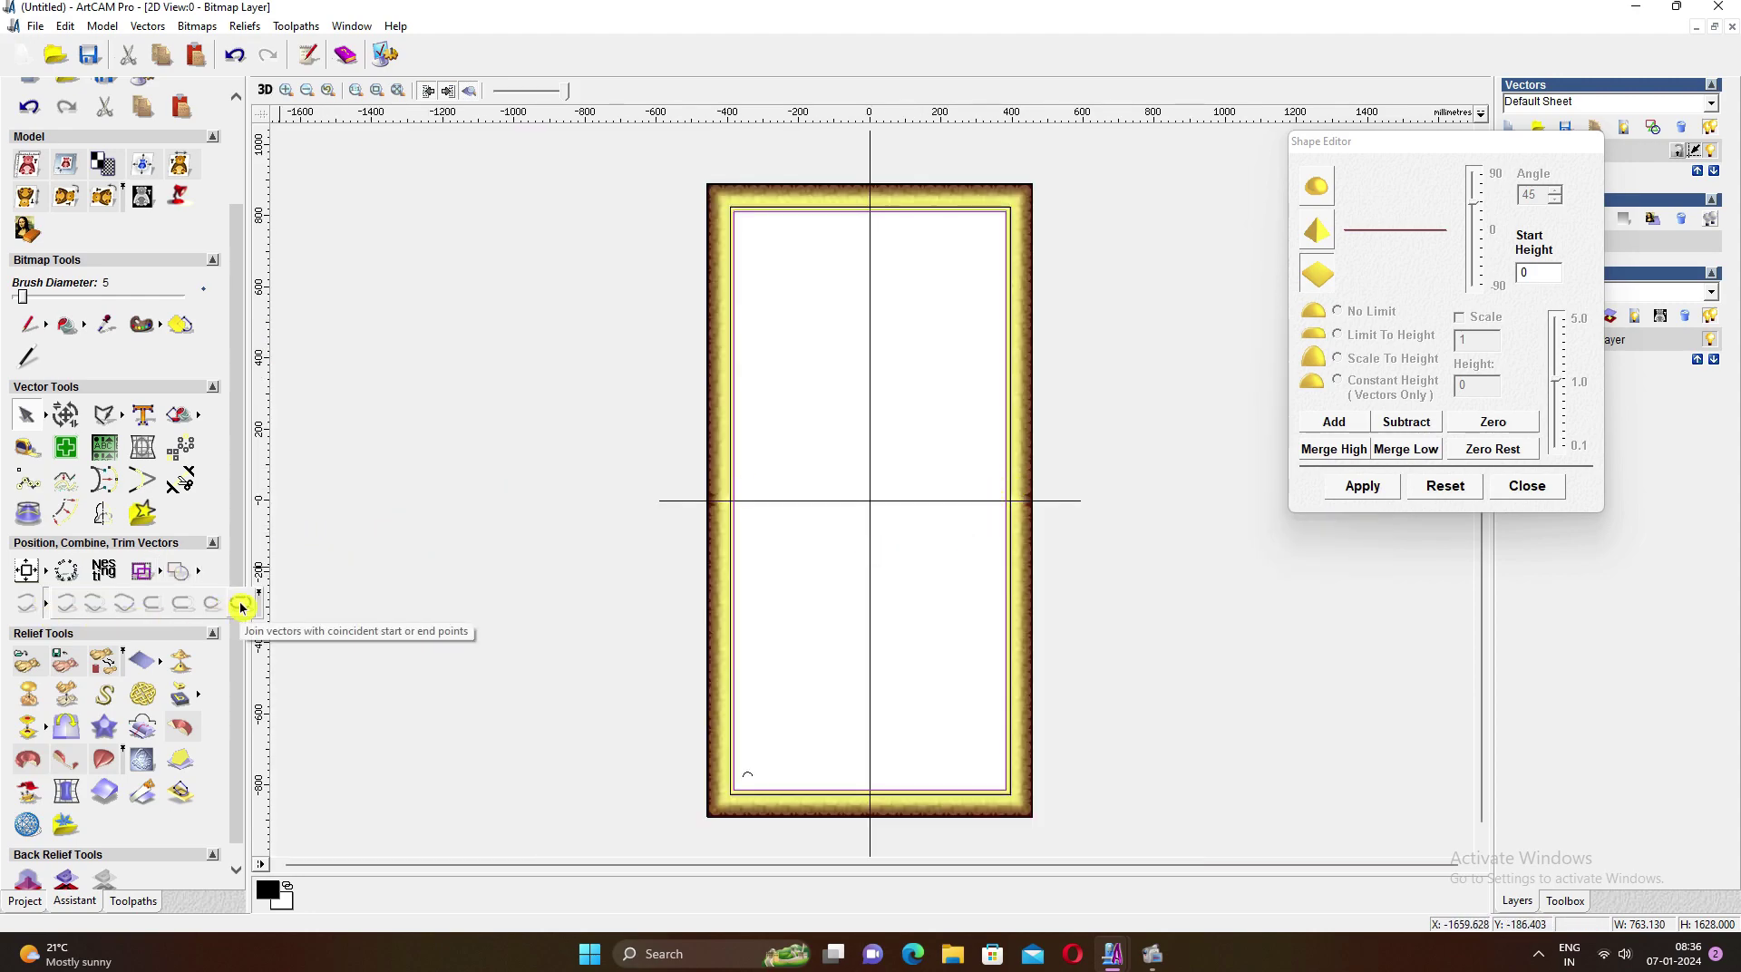
click(242, 604)
click(210, 313)
scroll(779, 646, up, 2)
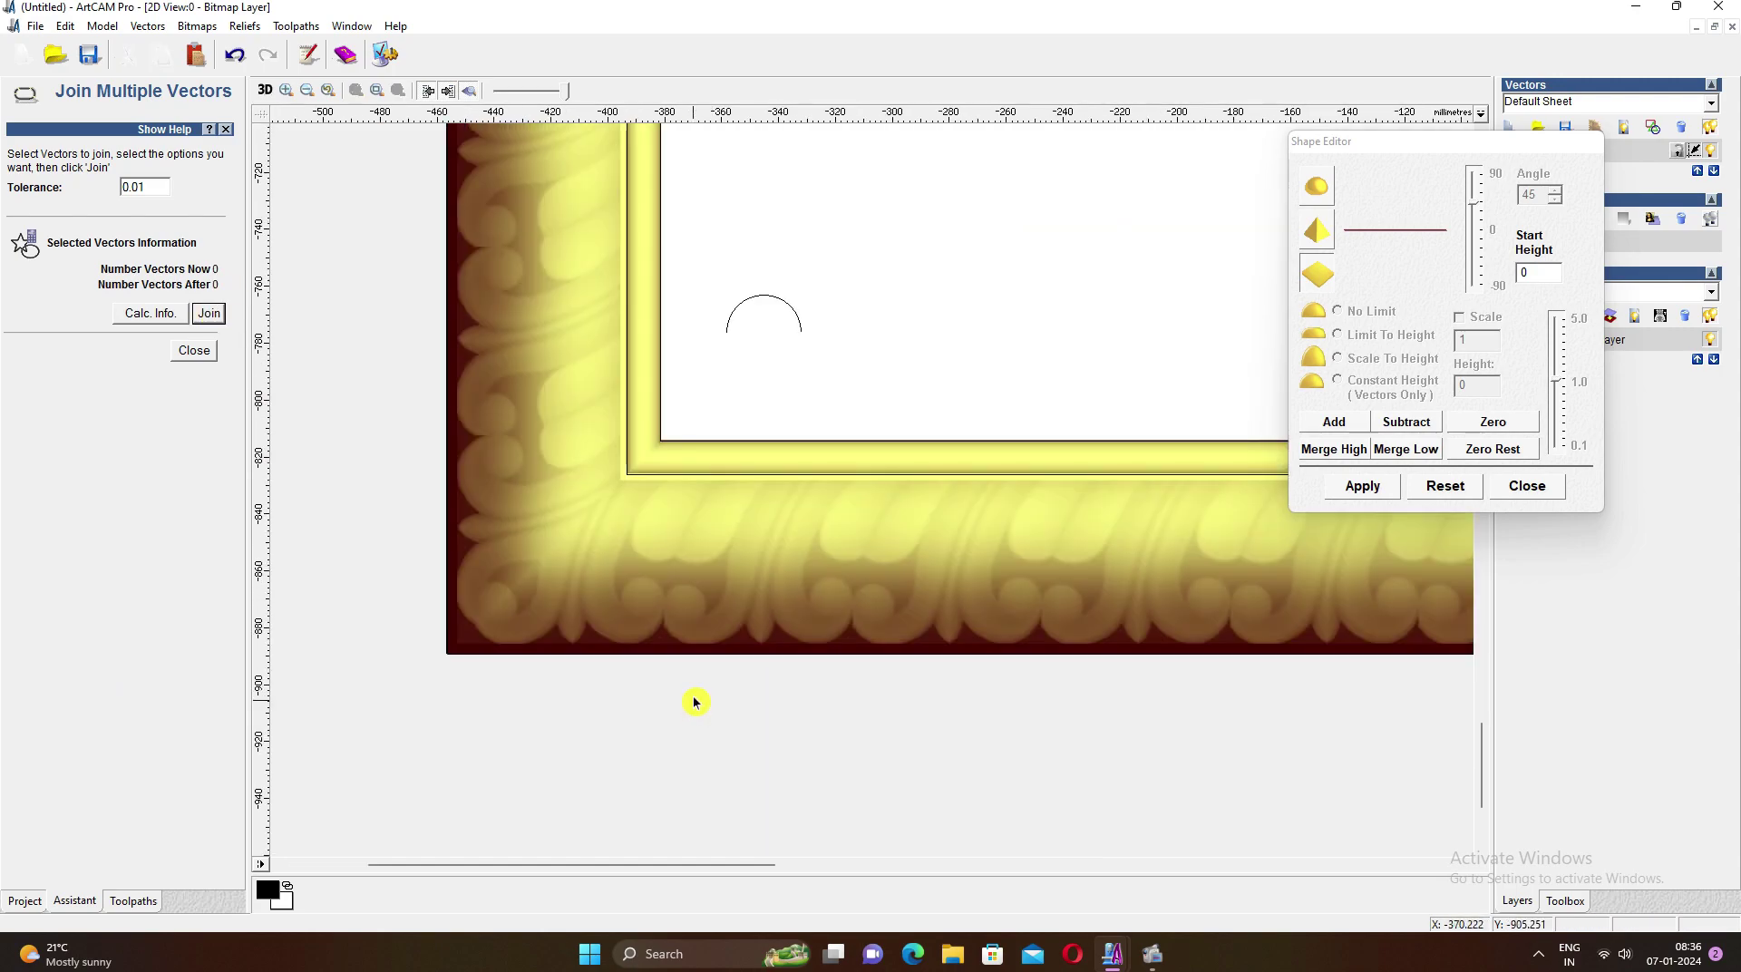
scroll(803, 376, up, 1)
click(564, 567)
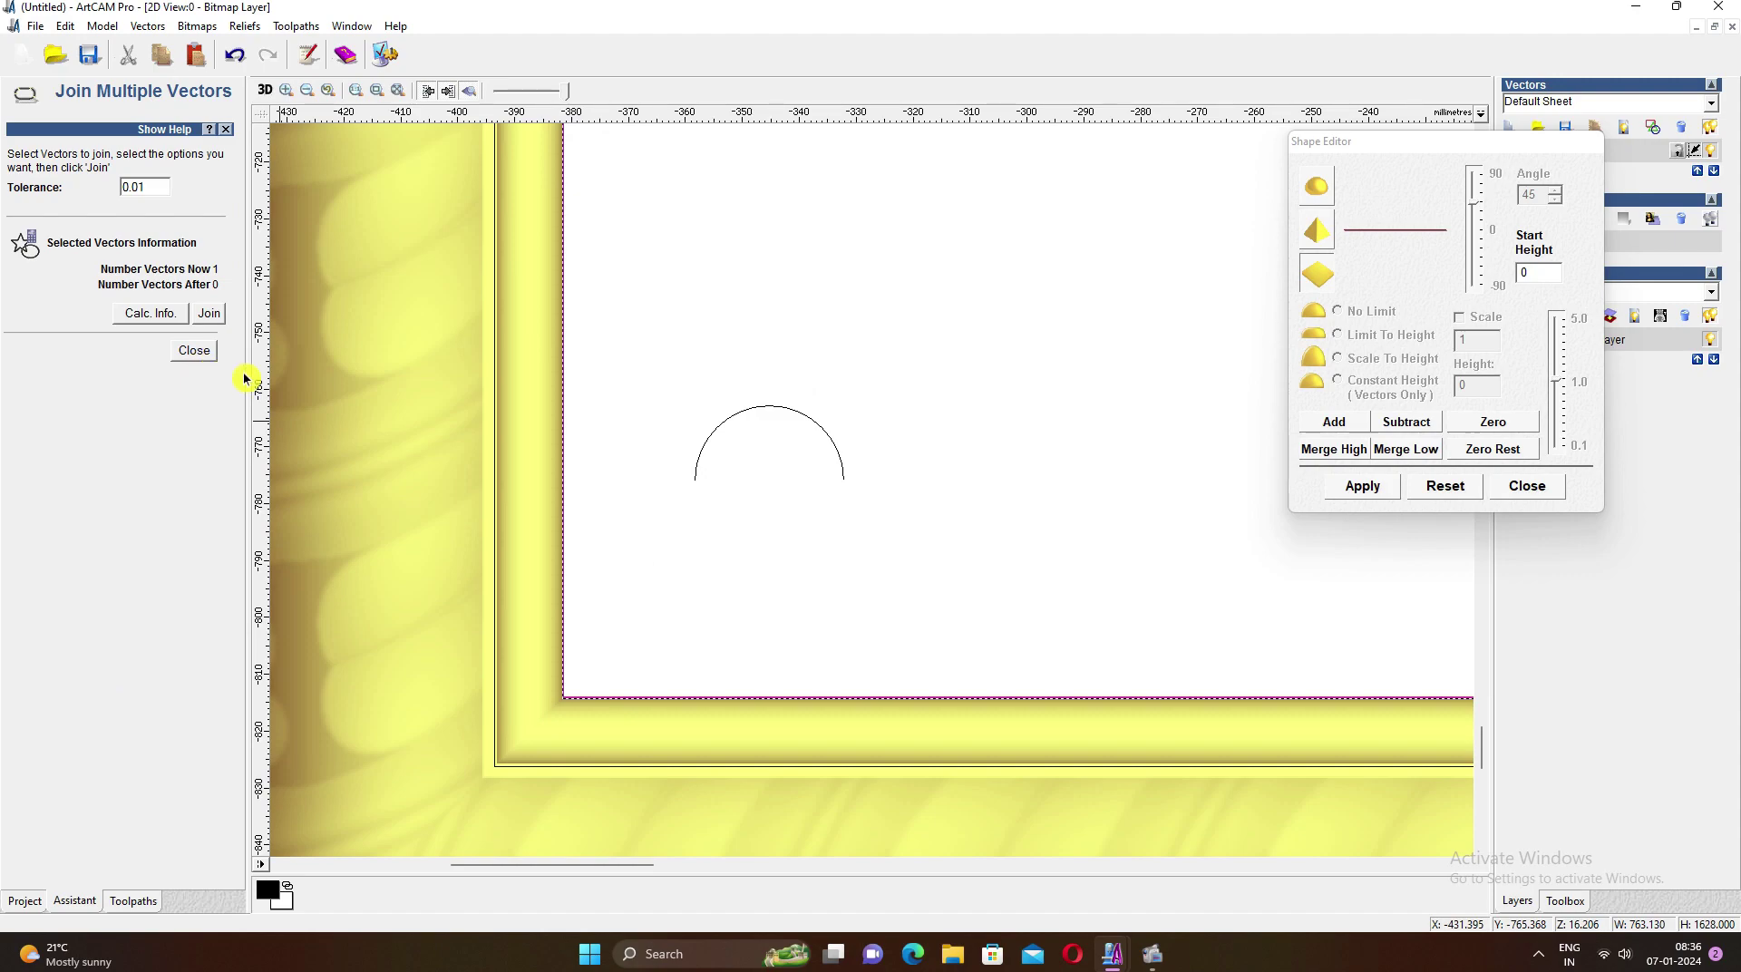
click(194, 352)
Offset the joined inner rectangle 5 mm outwards with sharp corners, keeping the original vector
click(67, 515)
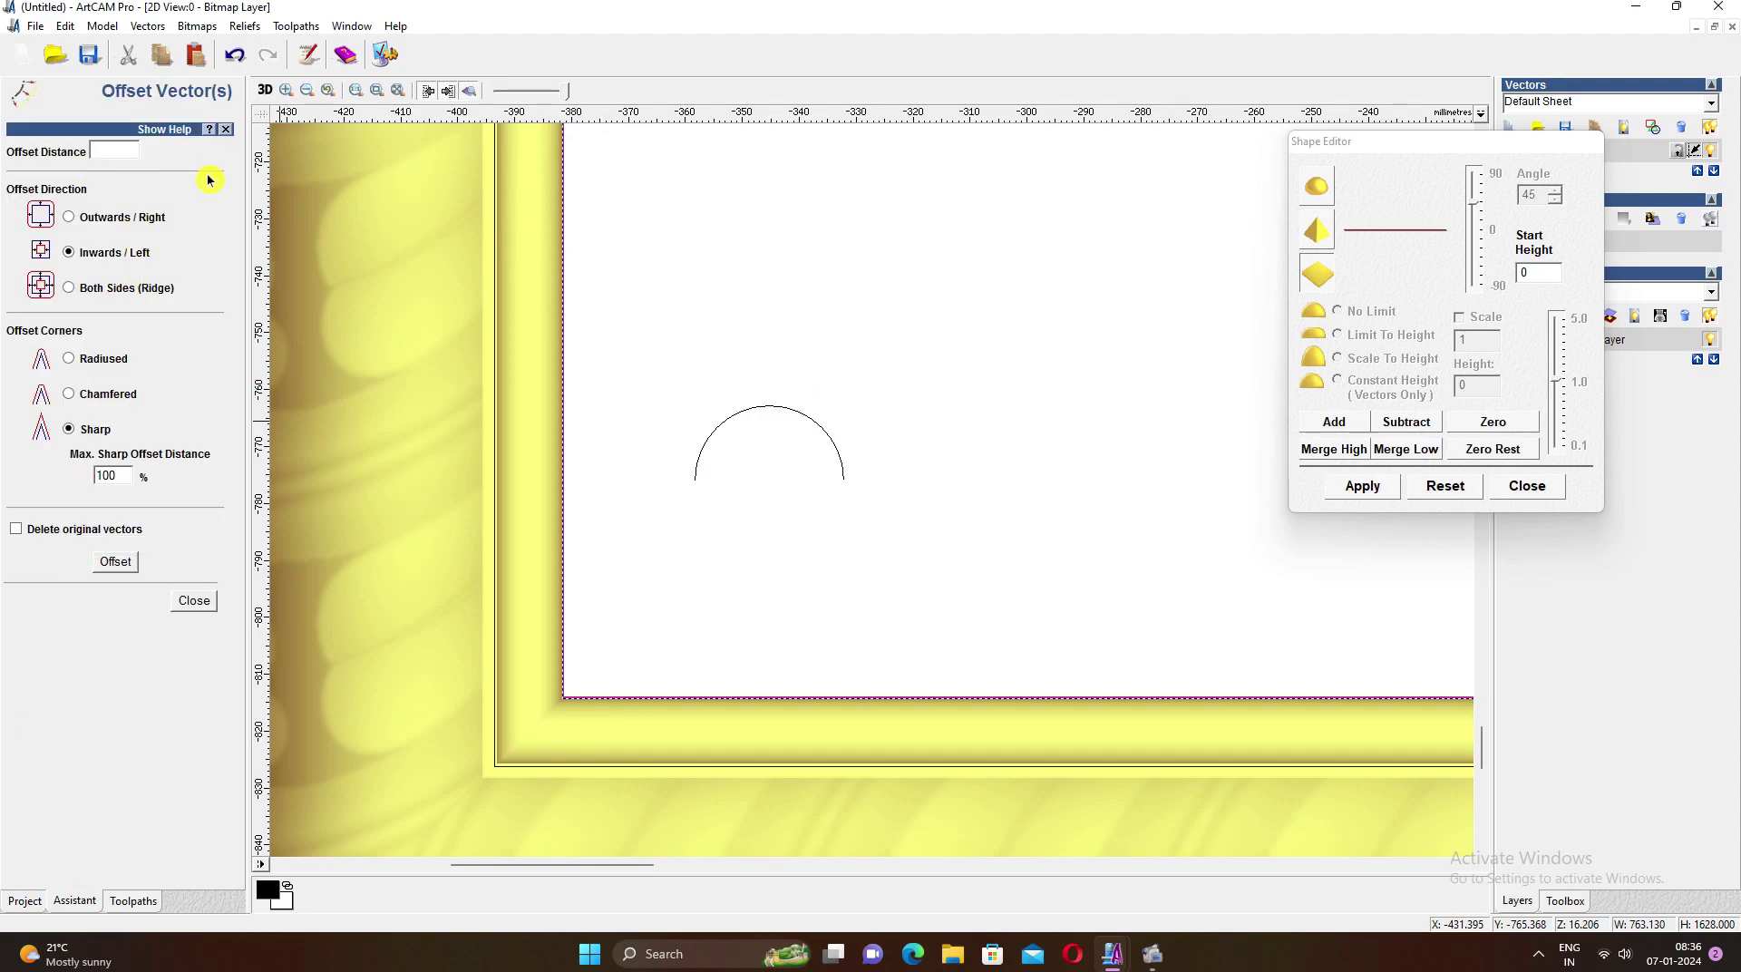
click(114, 563)
key(ctrl+z)
click(564, 568)
click(116, 562)
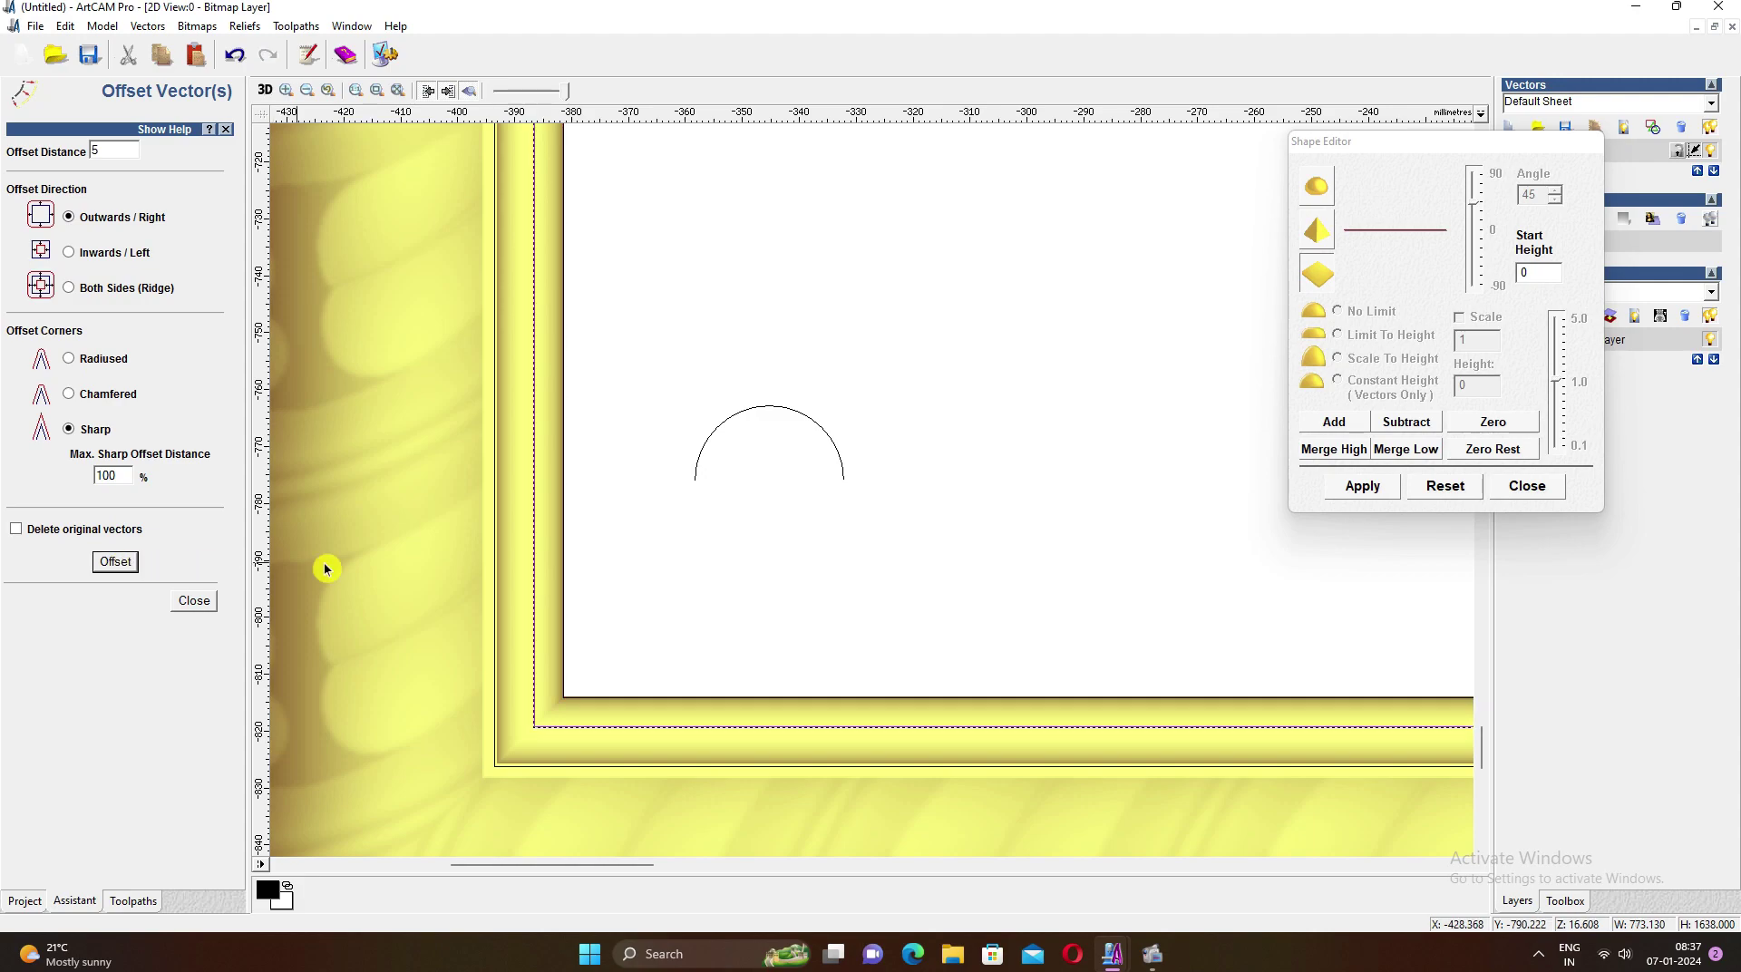
Fill the offset rectangle with a flat plane at start height 28, merged high into the relief
click(640, 566)
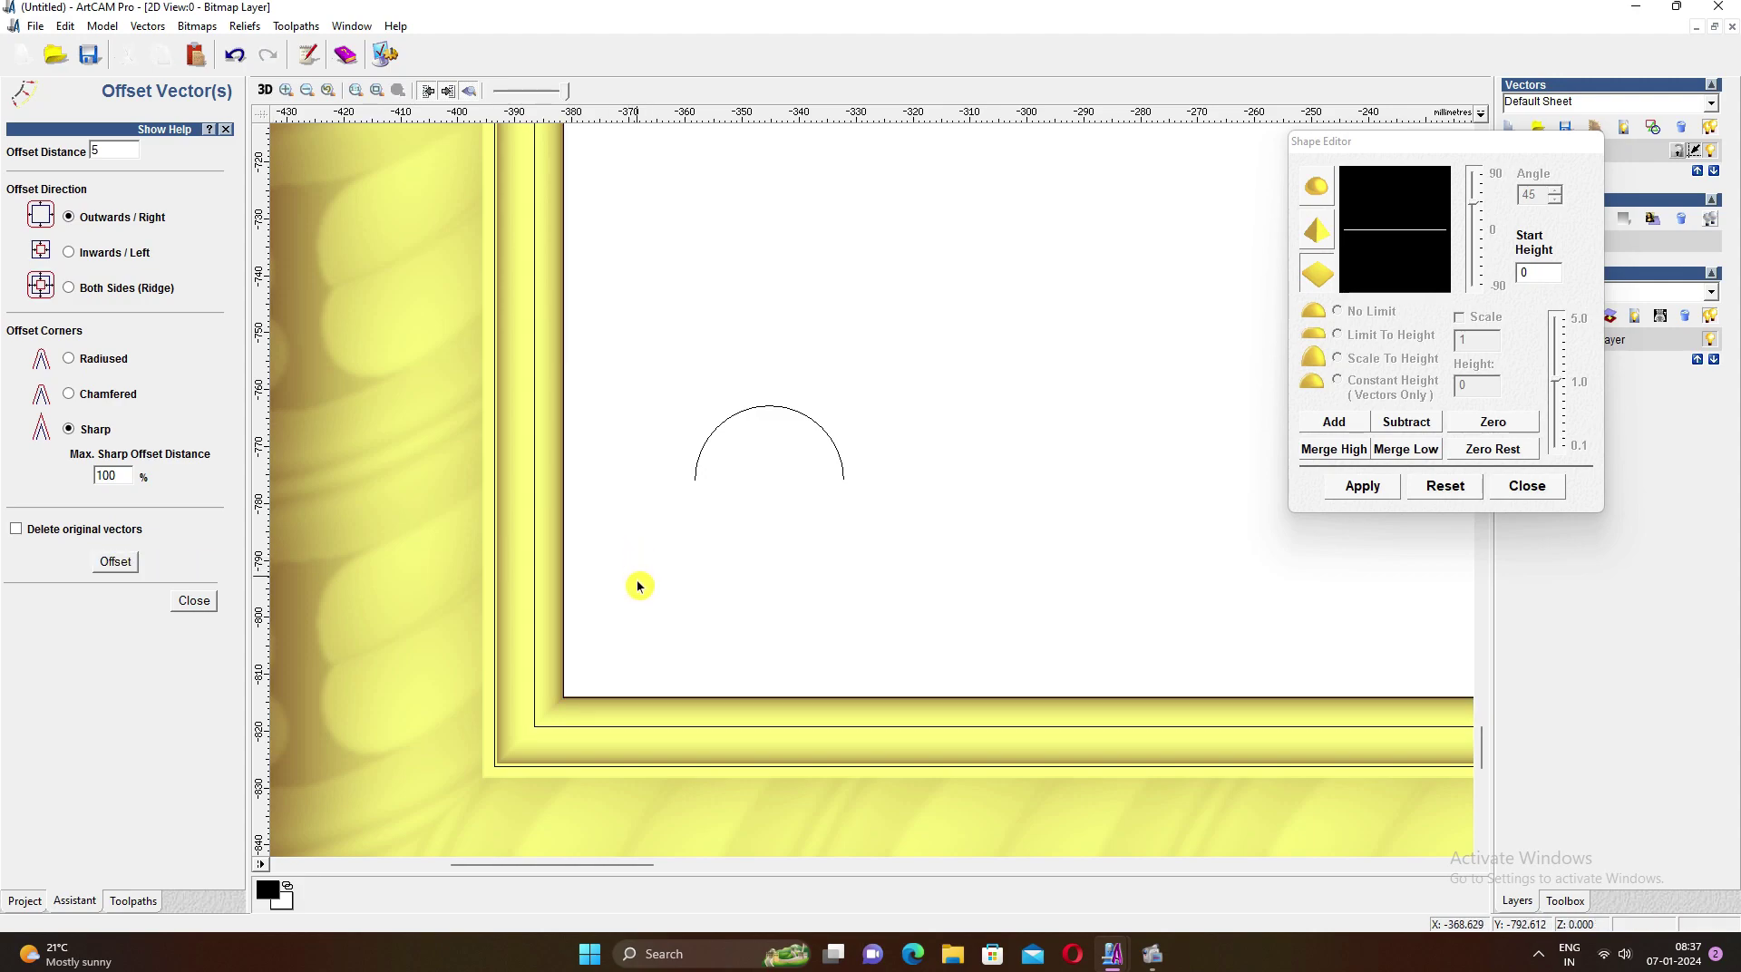
click(588, 730)
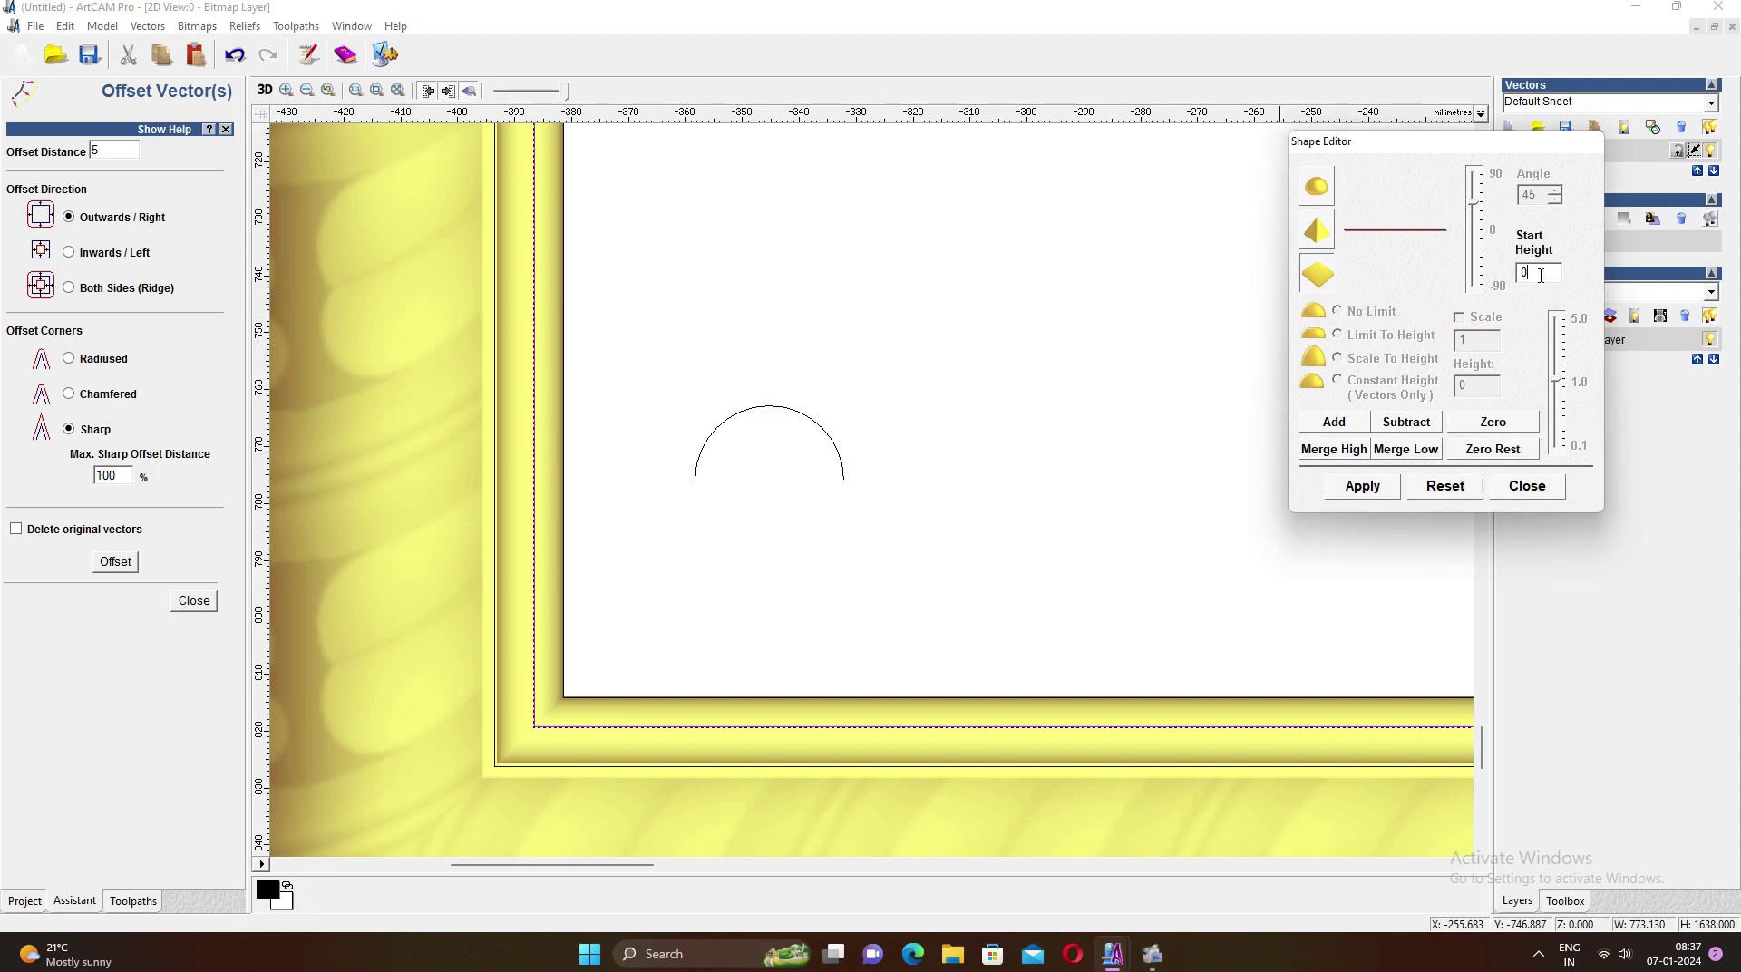
click(1325, 449)
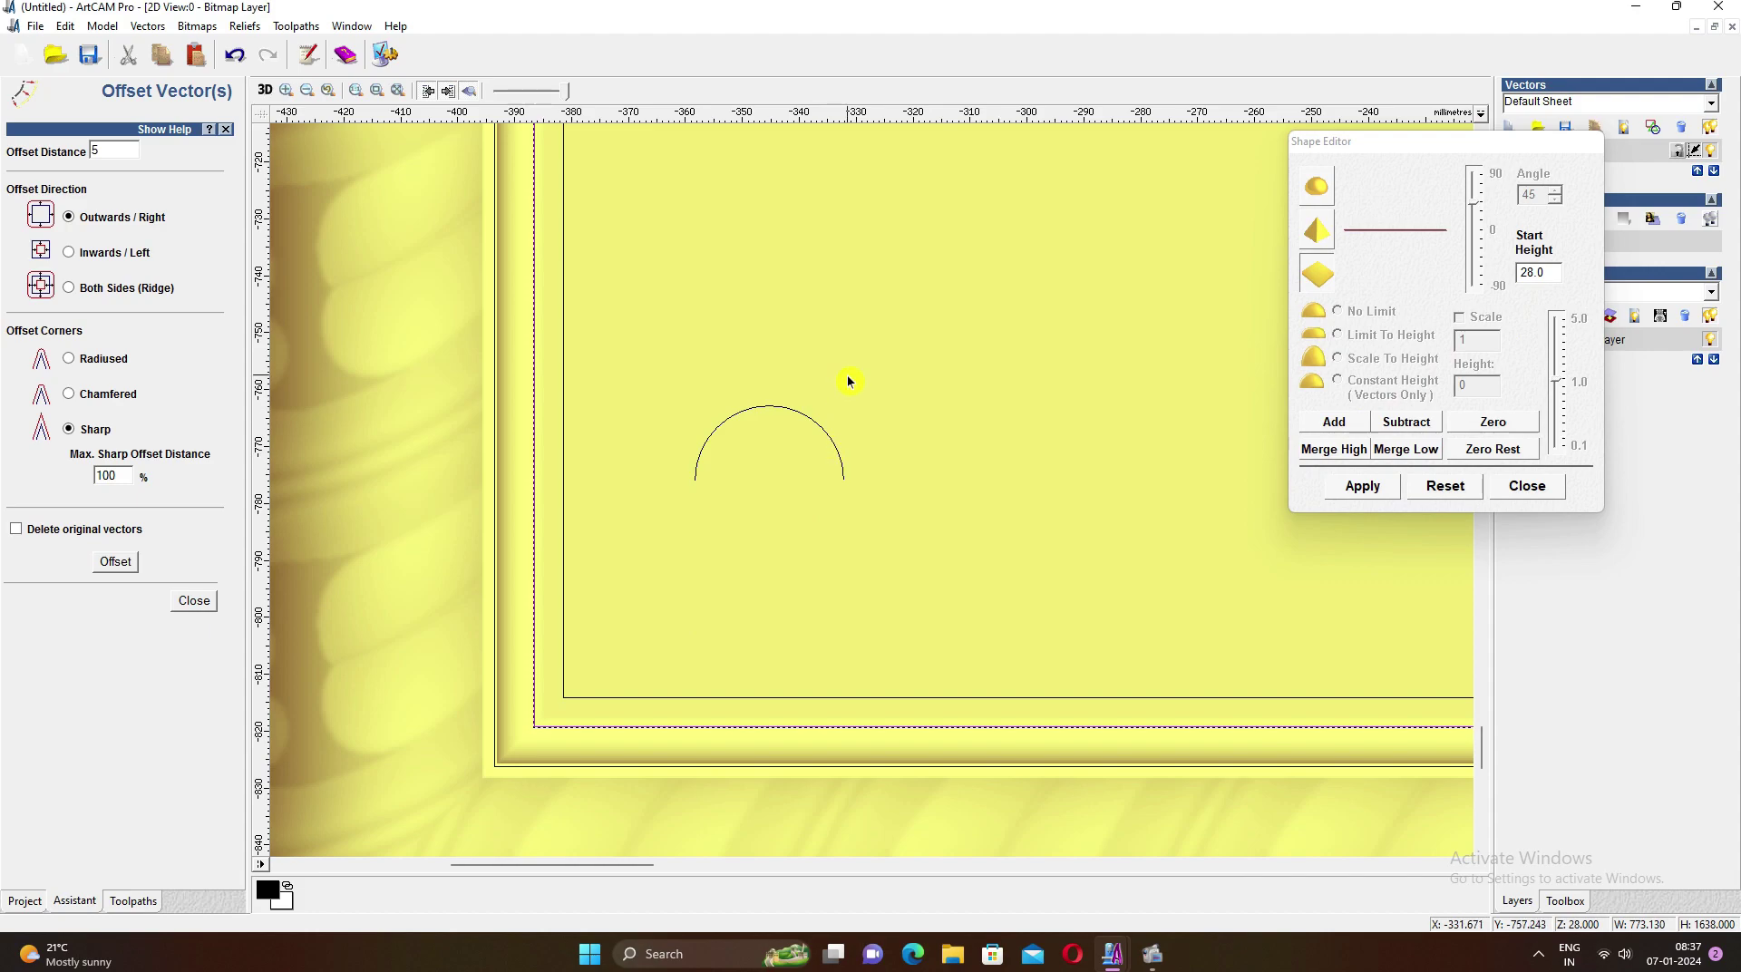
Examine the whole door relief in 3D, checking the flat centre panel against the carved border and moulding
scroll(737, 511, down, 3)
scroll(735, 513, up, 1)
scroll(844, 366, down, 3)
scroll(852, 366, down, 2)
scroll(836, 325, up, 2)
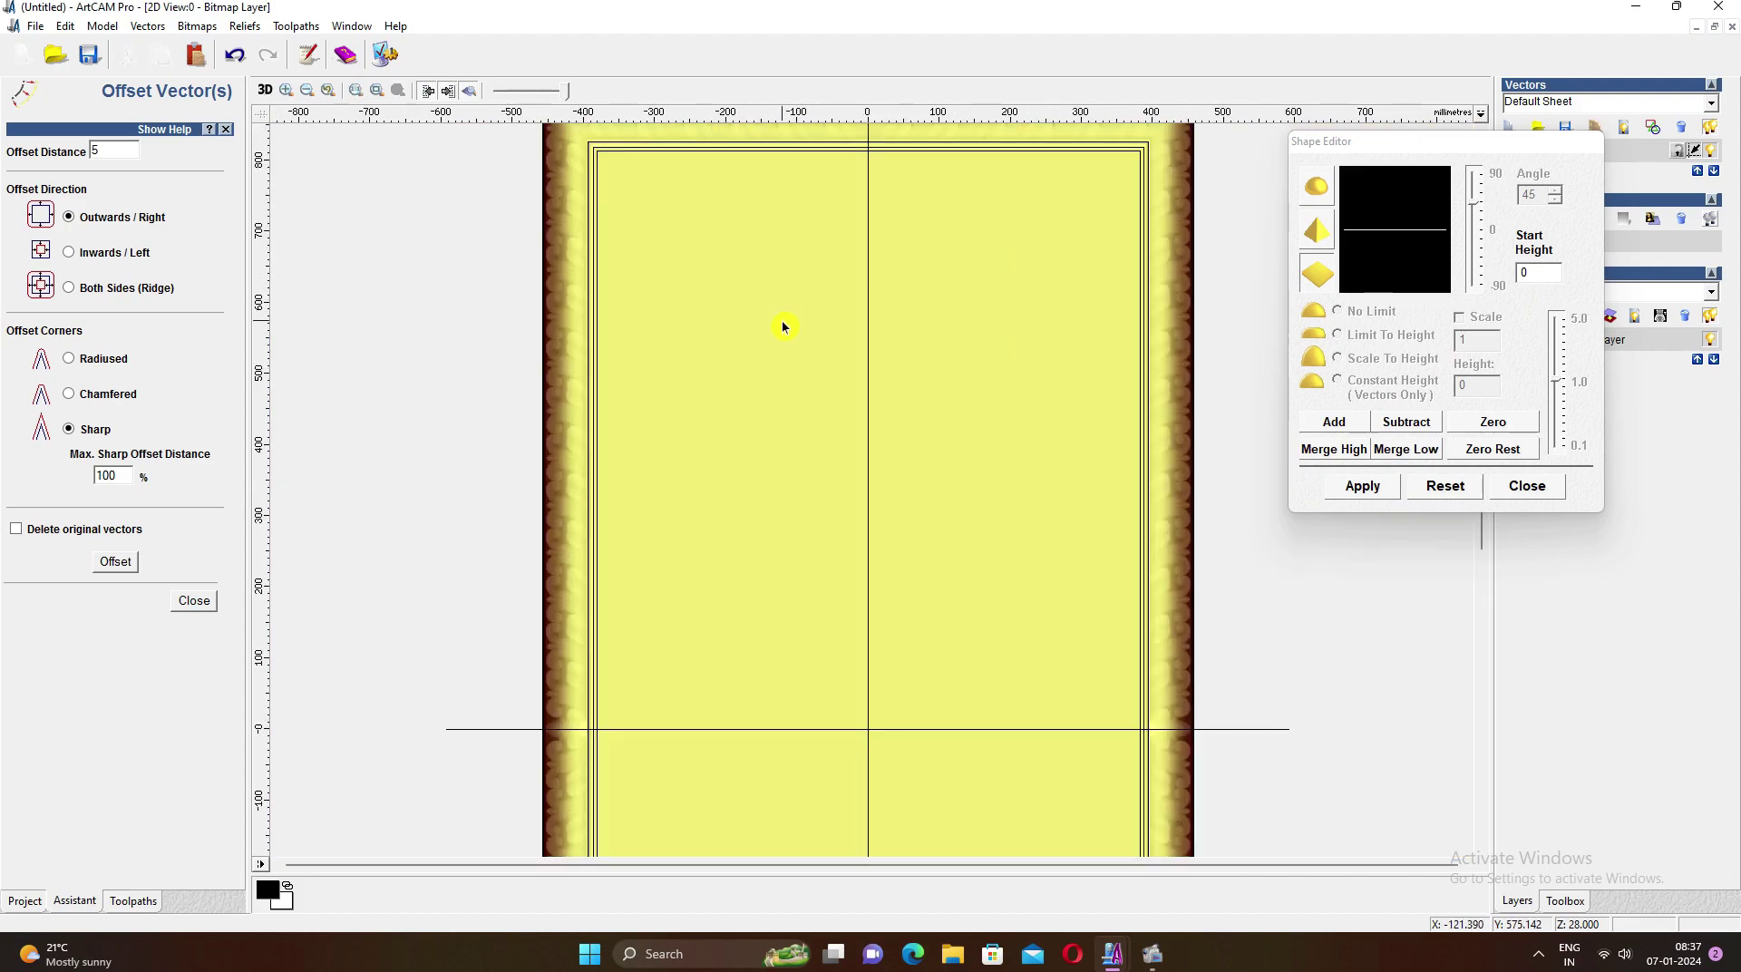
click(265, 92)
drag(955, 596, 928, 704)
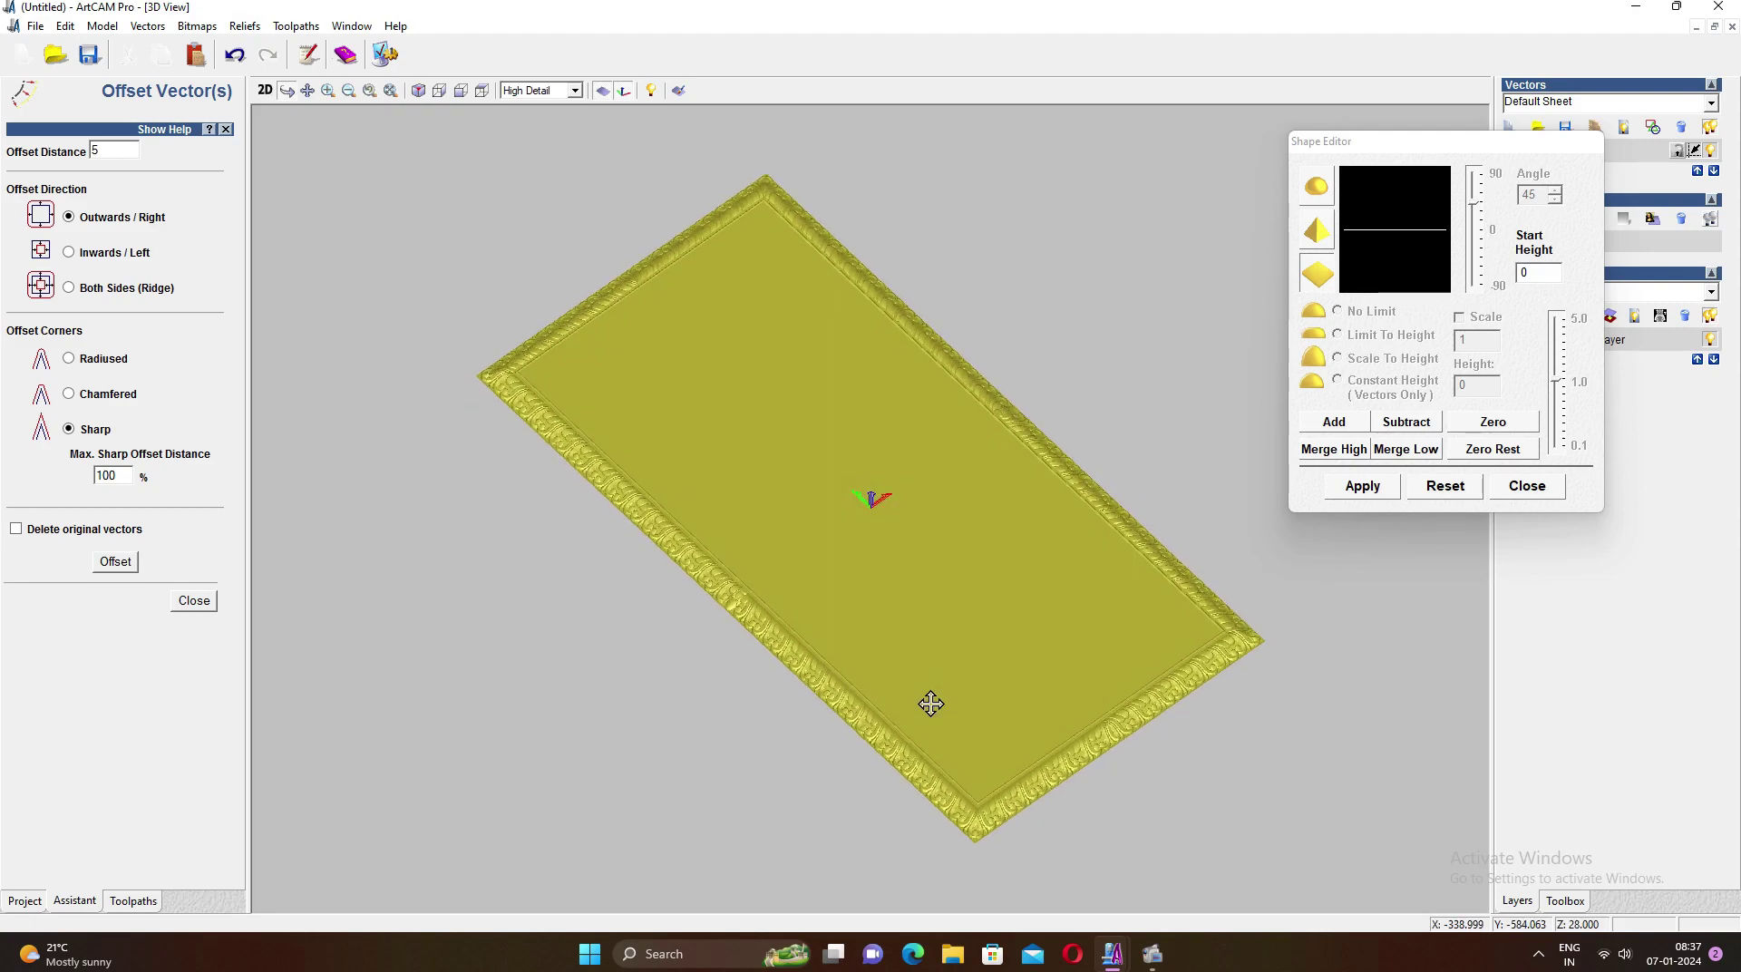
scroll(775, 617, up, 3)
scroll(771, 653, down, 2)
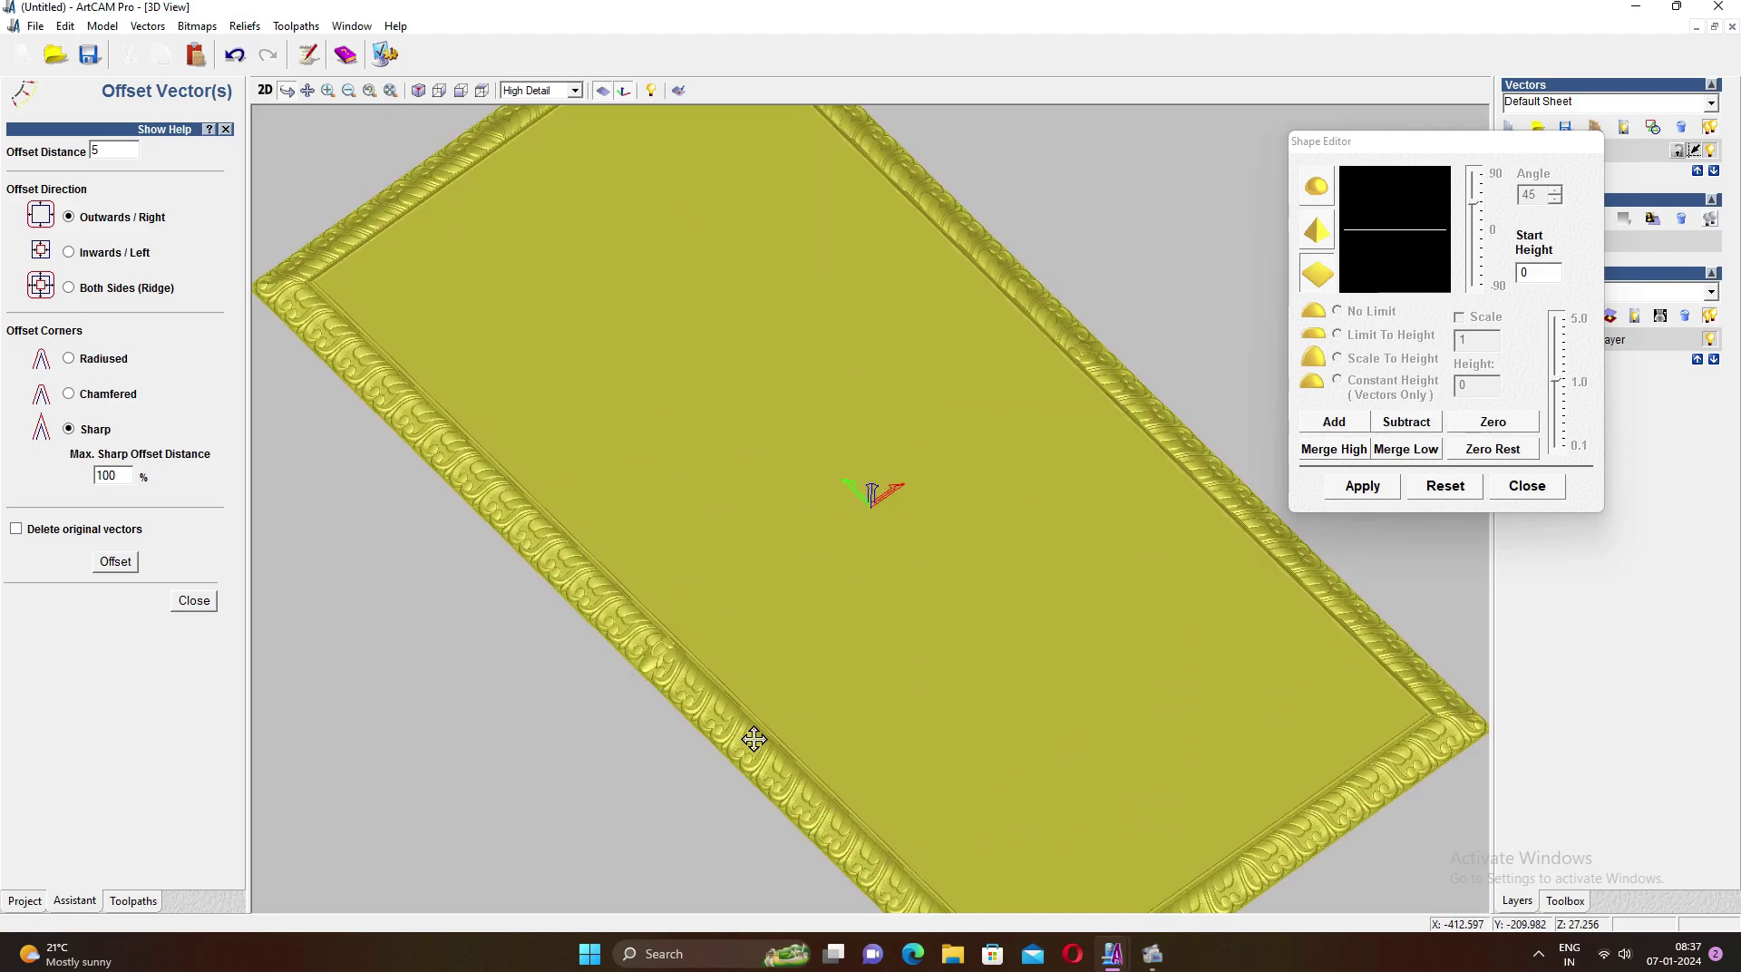
scroll(939, 554, down, 2)
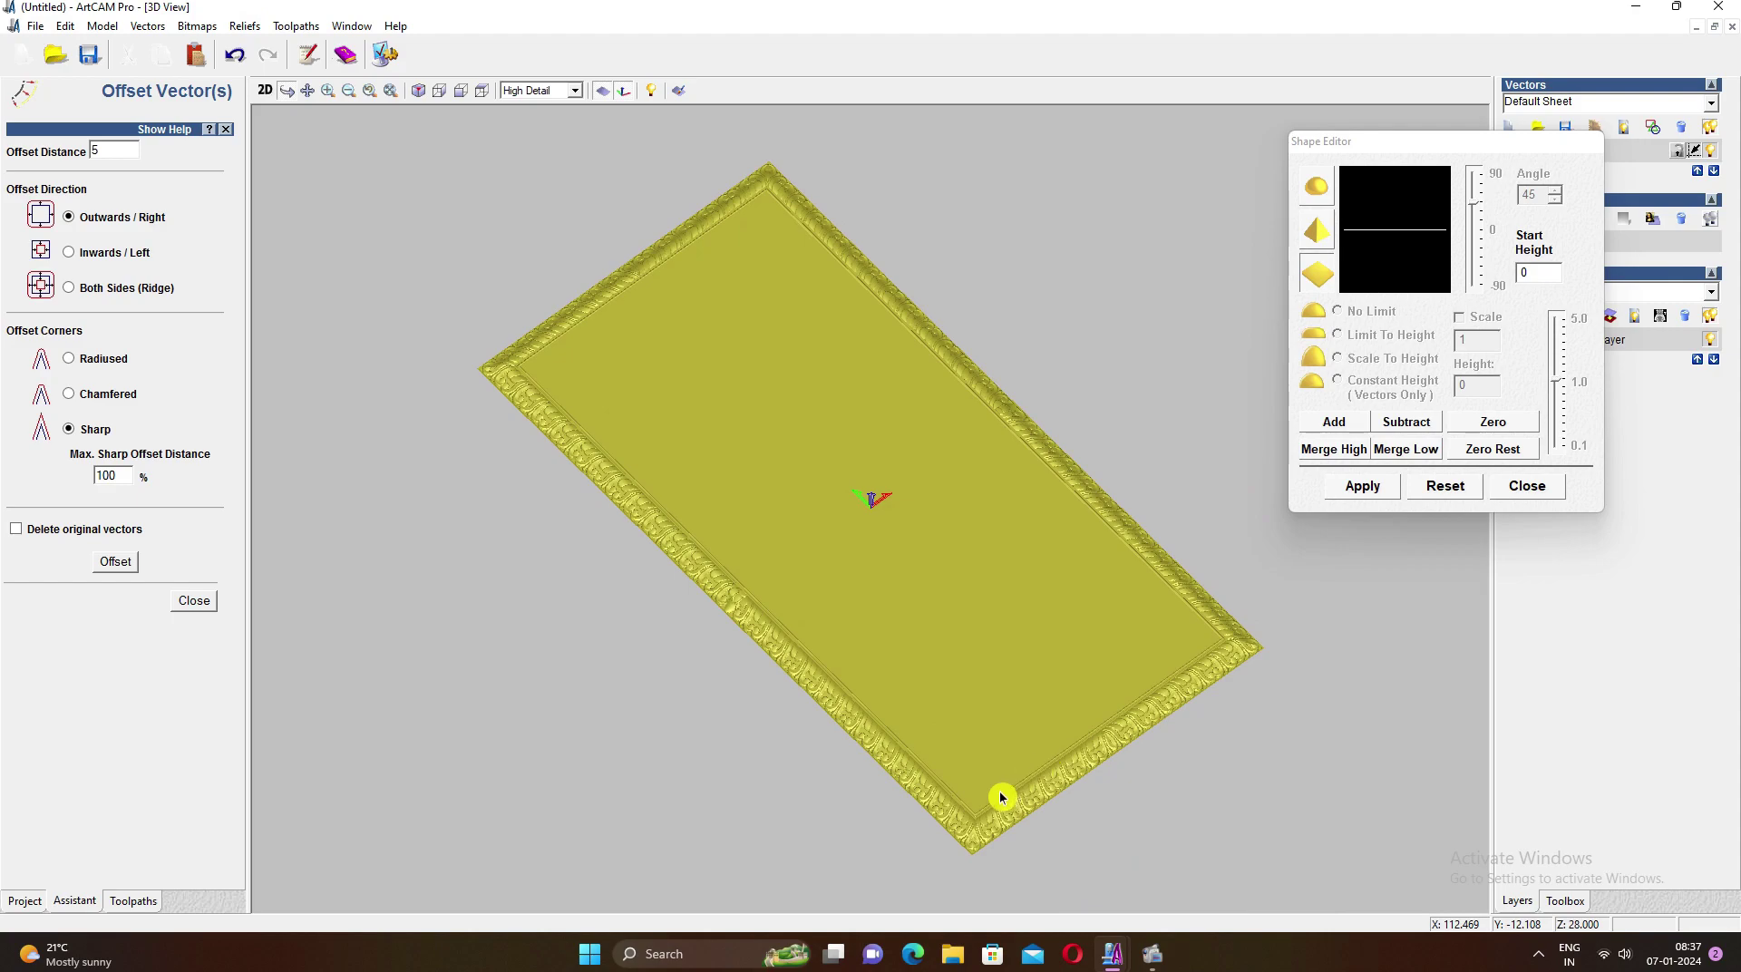
scroll(1022, 785, up, 2)
scroll(817, 824, up, 2)
scroll(556, 617, up, 2)
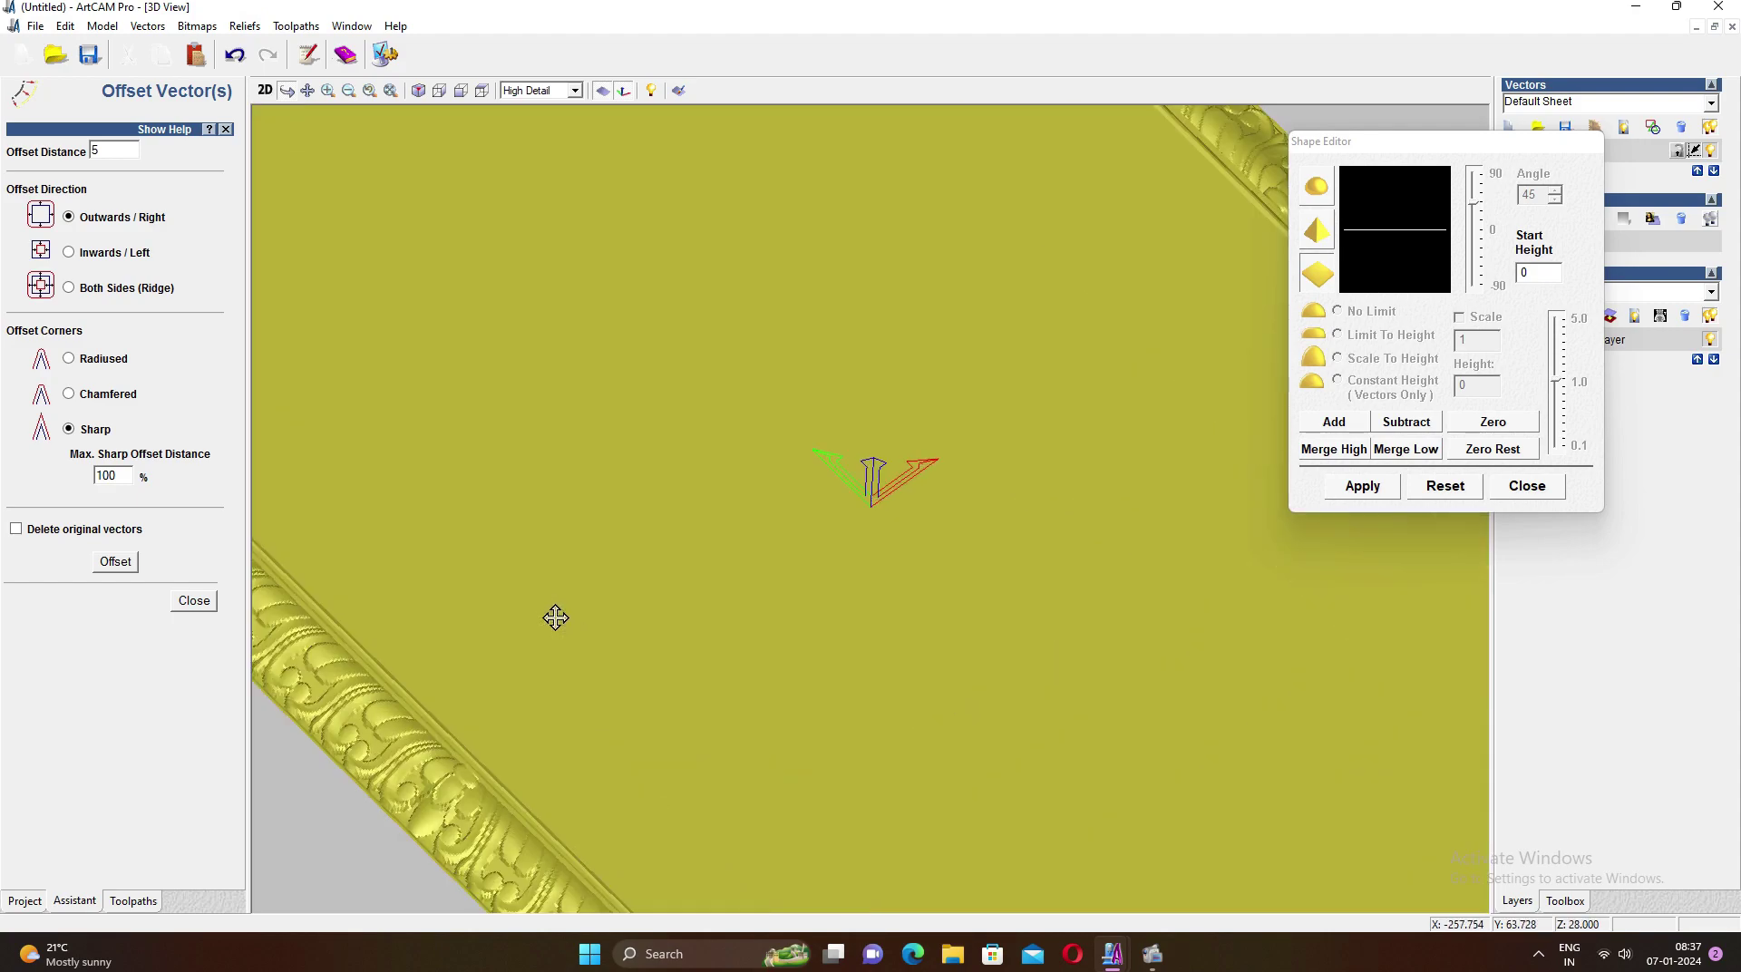
scroll(941, 602, down, 2)
scroll(1030, 735, down, 2)
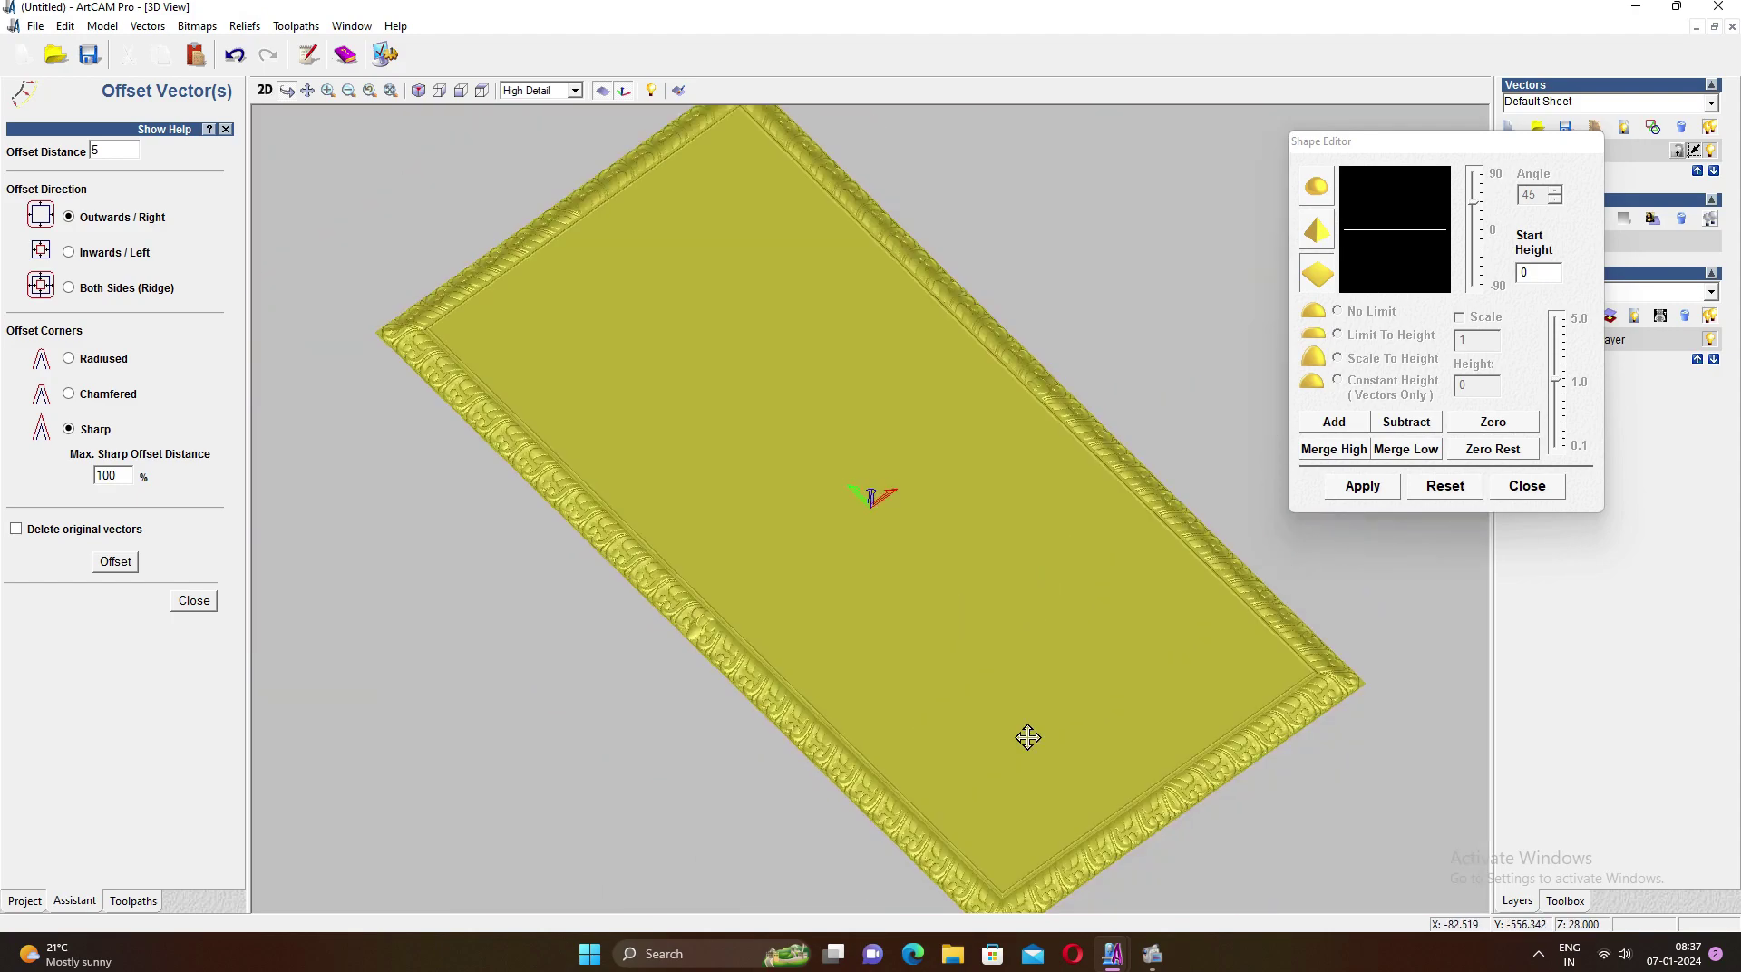
scroll(1011, 820, down, 2)
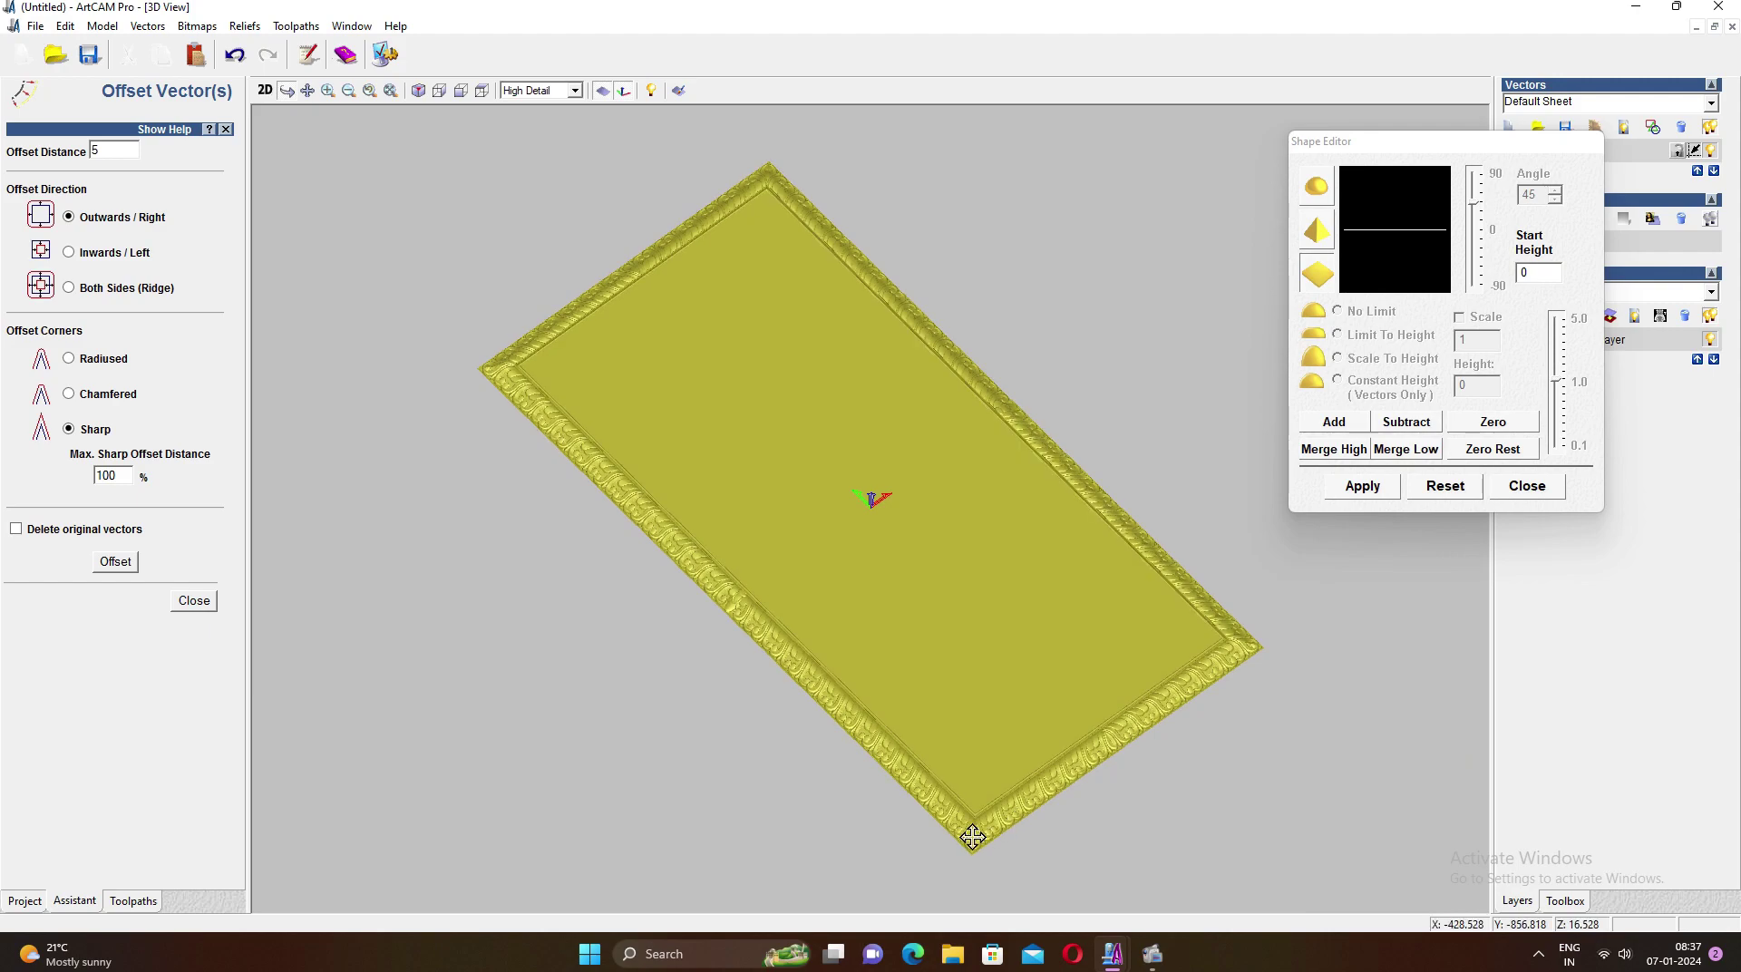
Inspect a border corner up close in 3D with the Shape Editor moved aside, and return to the 2D view
scroll(979, 839, up, 3)
scroll(898, 494, up, 3)
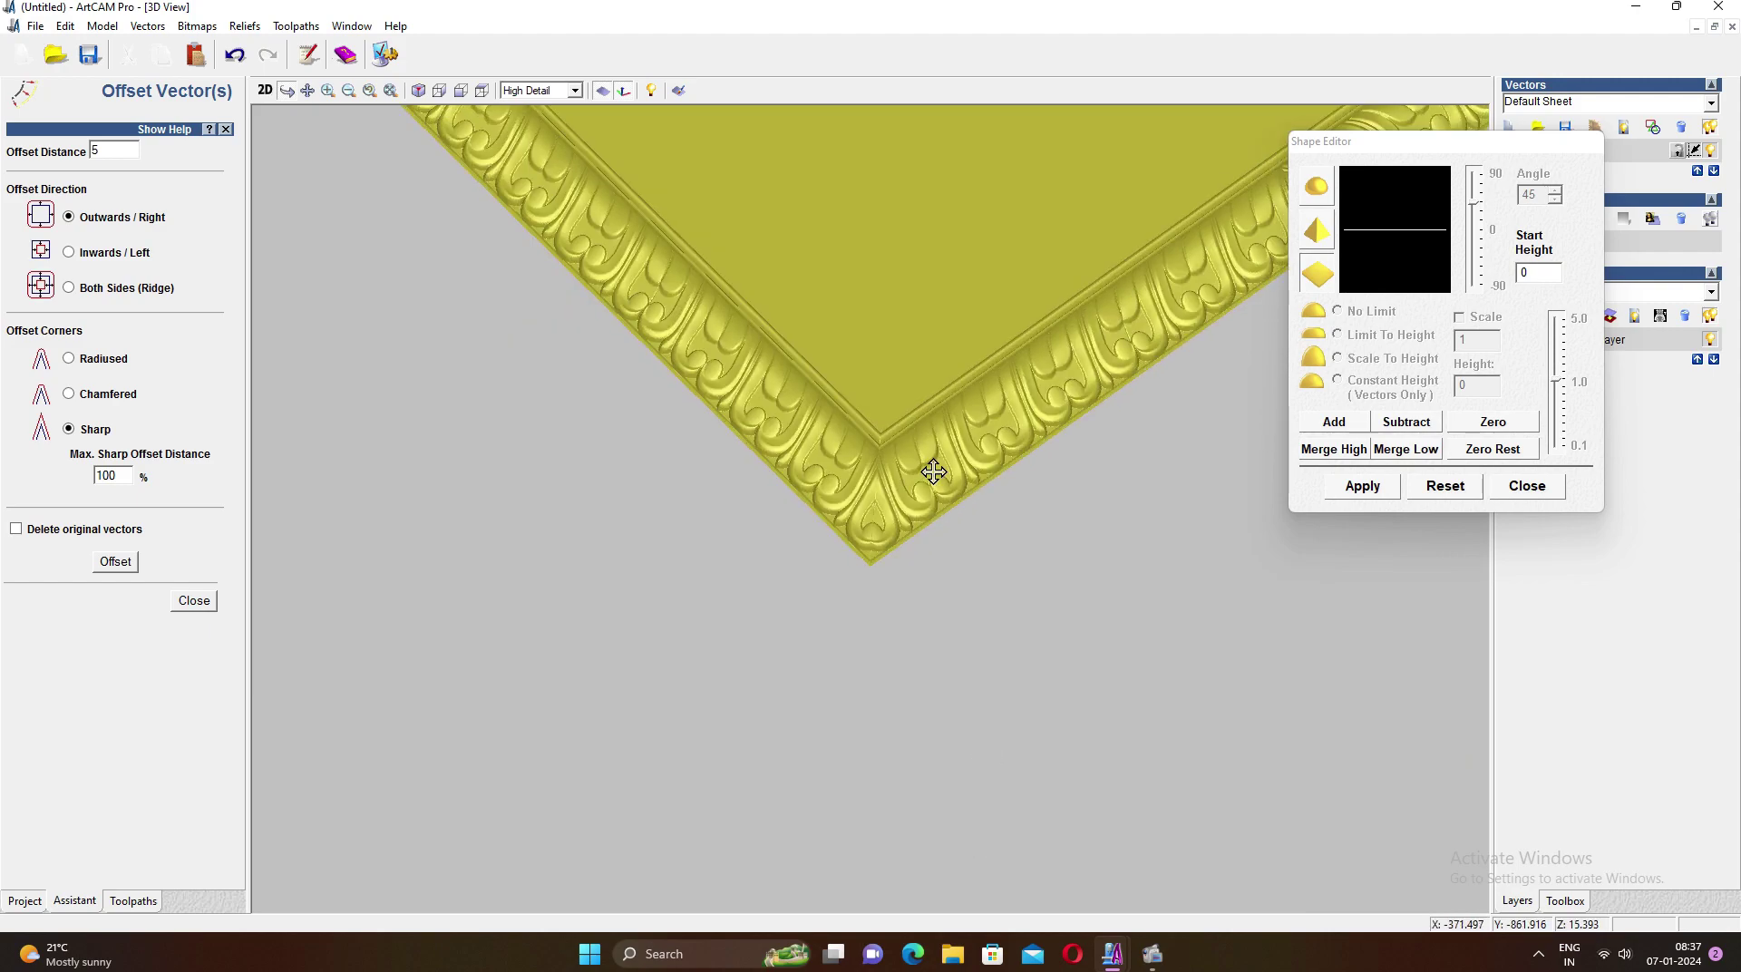
drag(981, 460, 884, 350)
scroll(886, 355, up, 3)
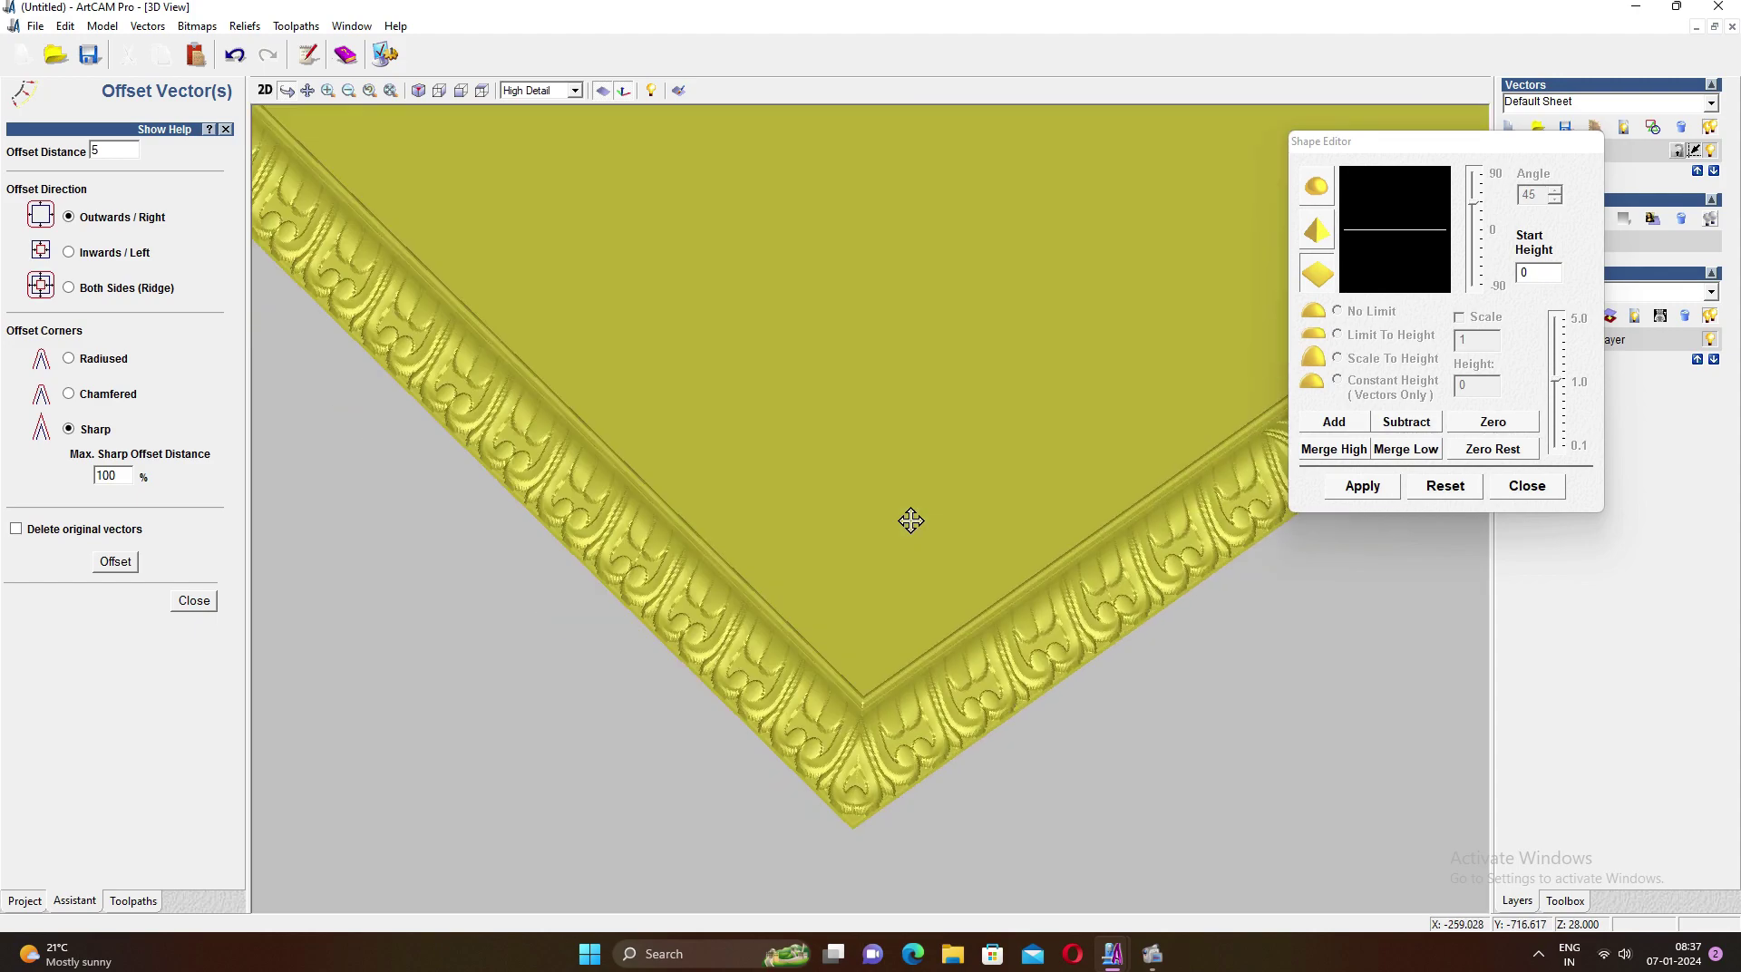
drag(1499, 159, 1740, 307)
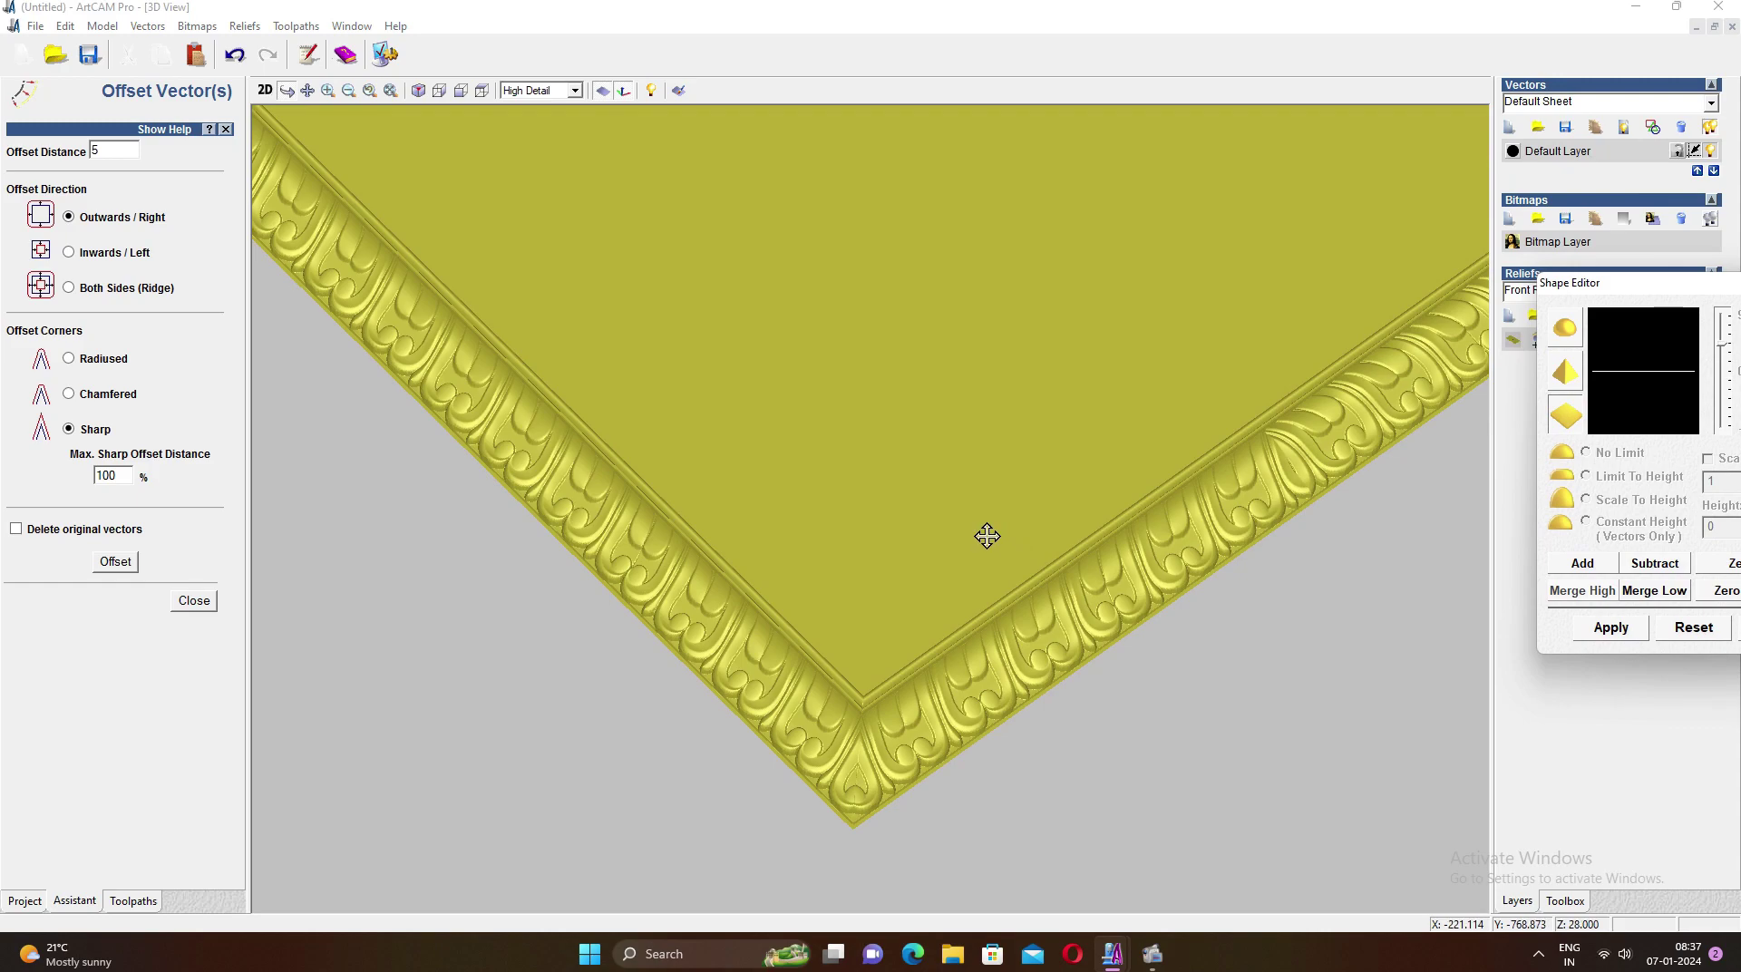
scroll(987, 536, down, 1)
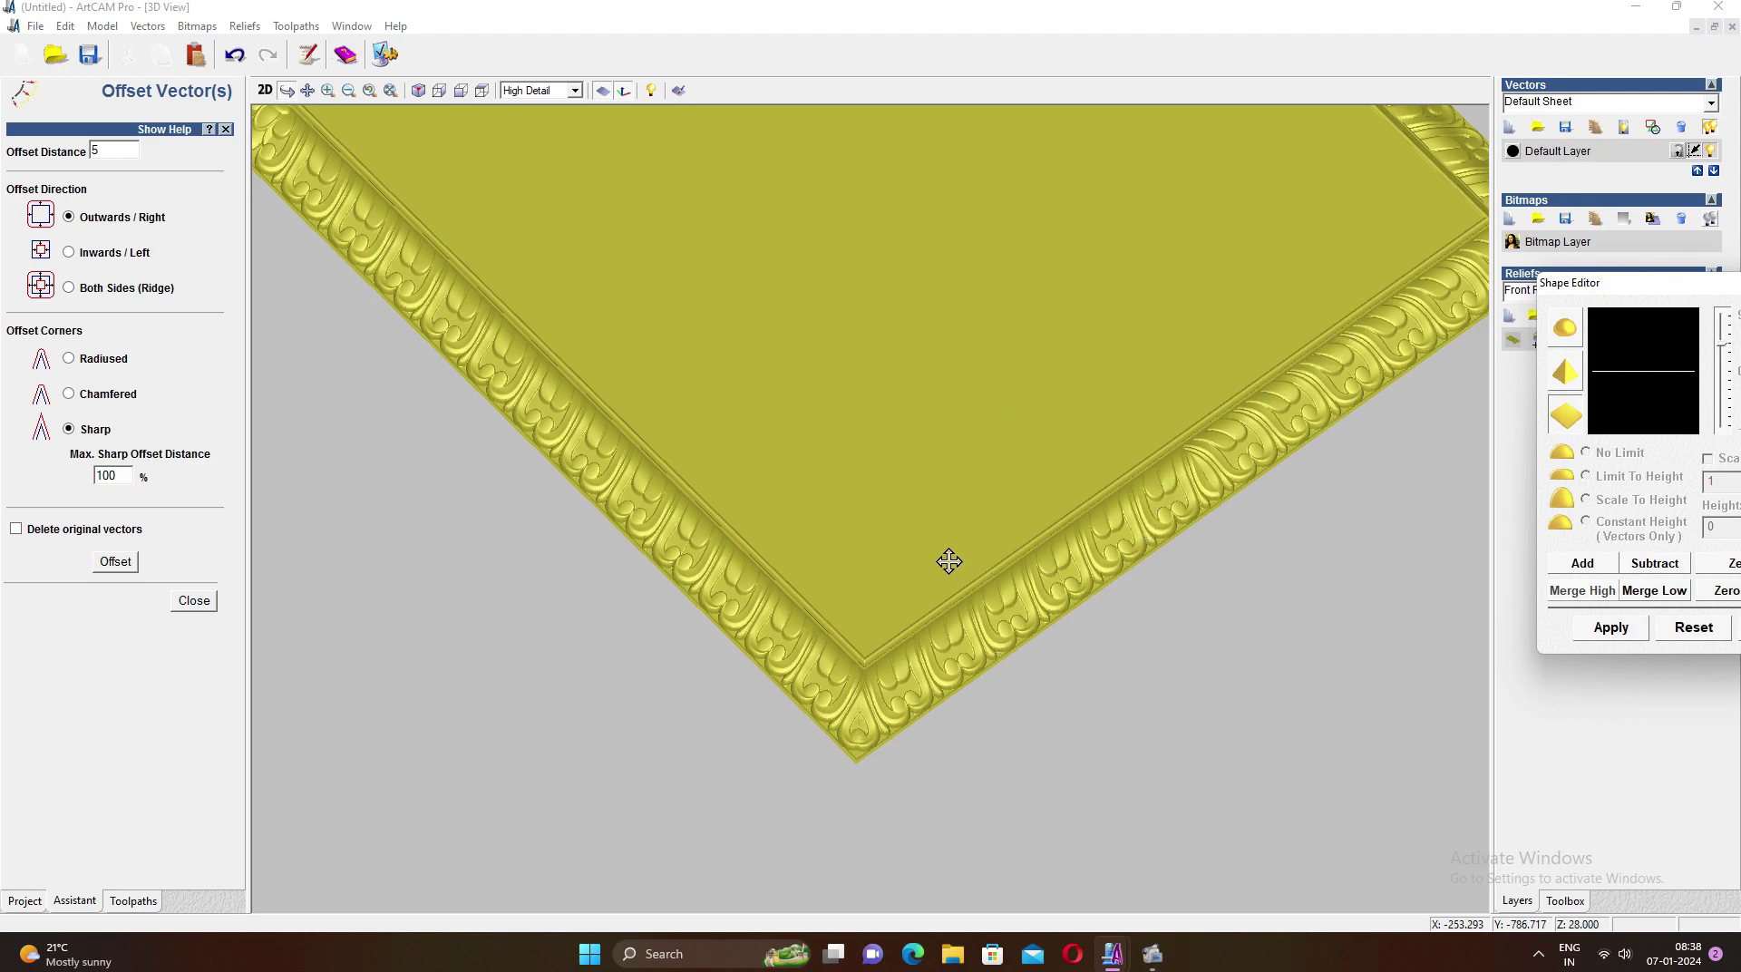
scroll(911, 368, down, 5)
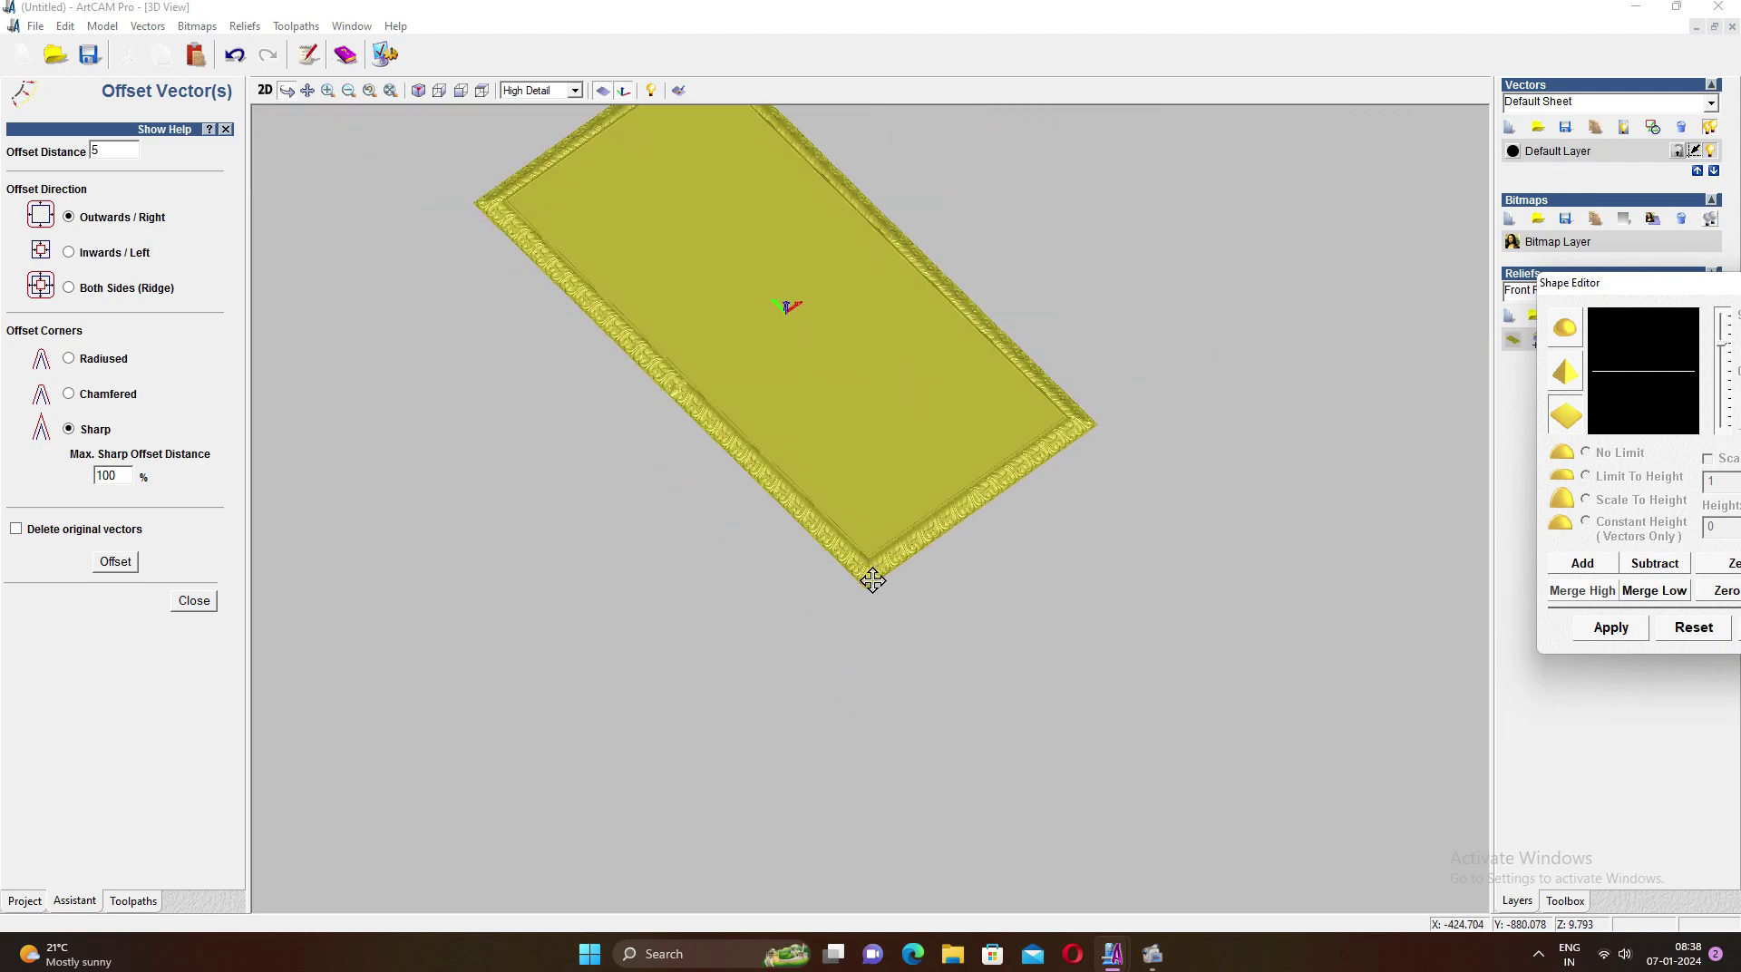
click(266, 92)
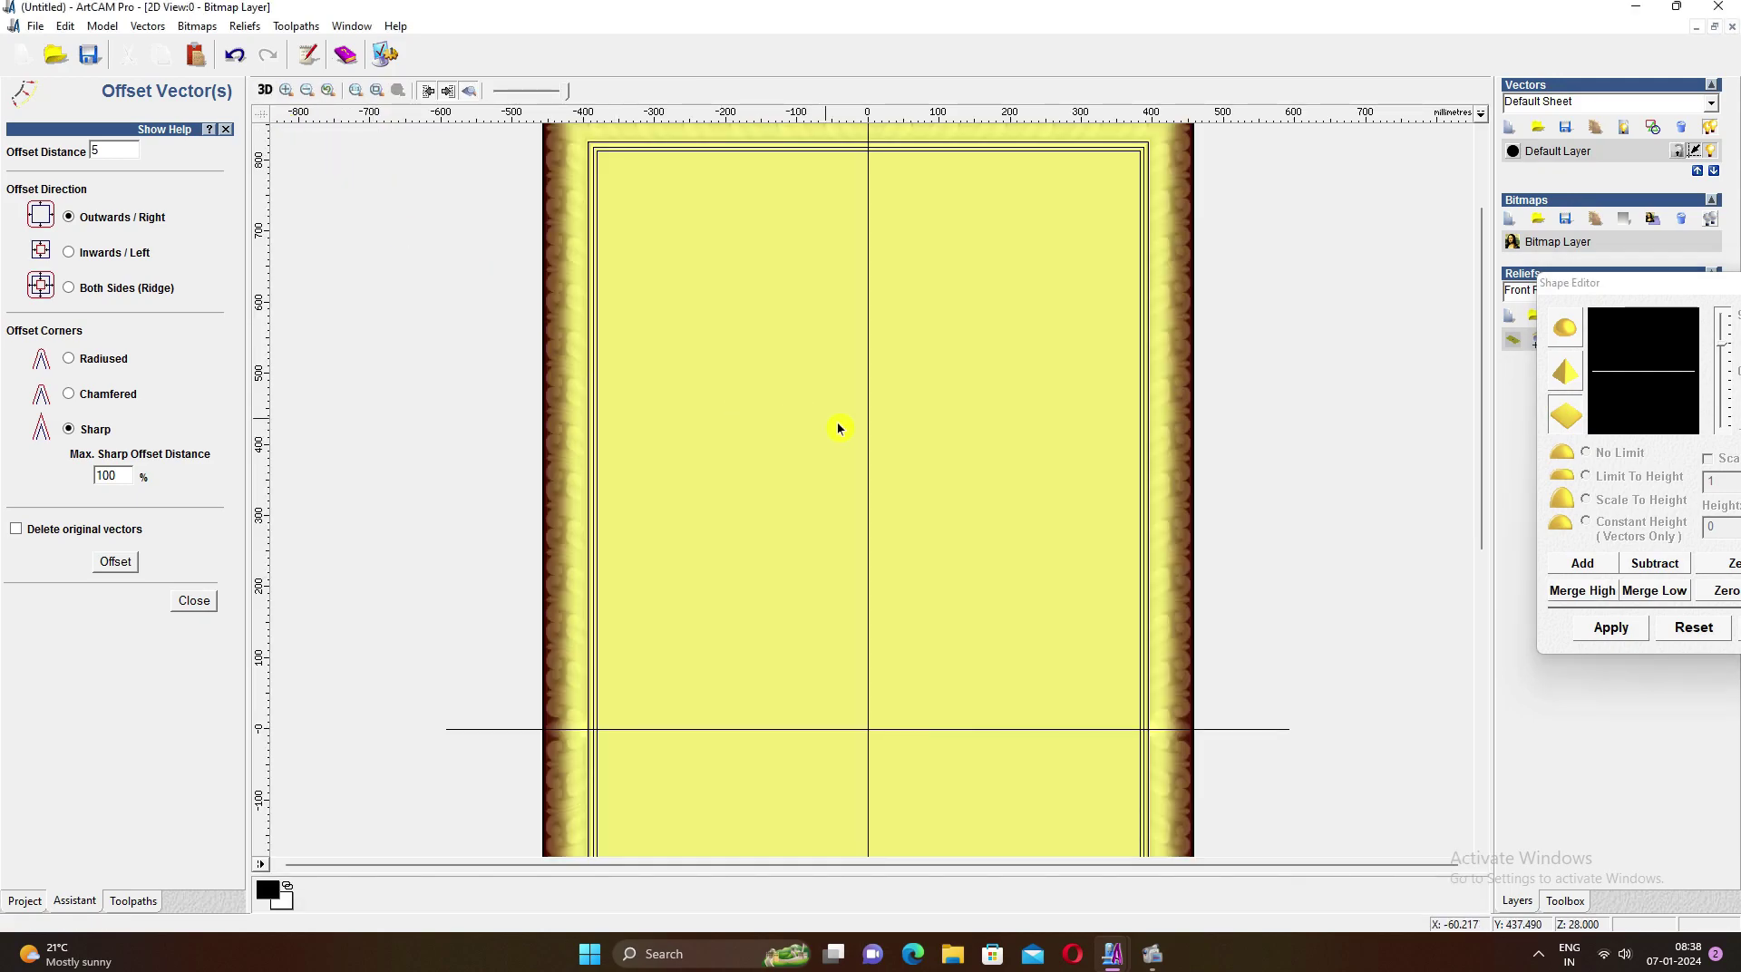
Close the vector offset settings and set the model origin at the centre pixel with real position X 0, Y 0, Z 0
click(198, 606)
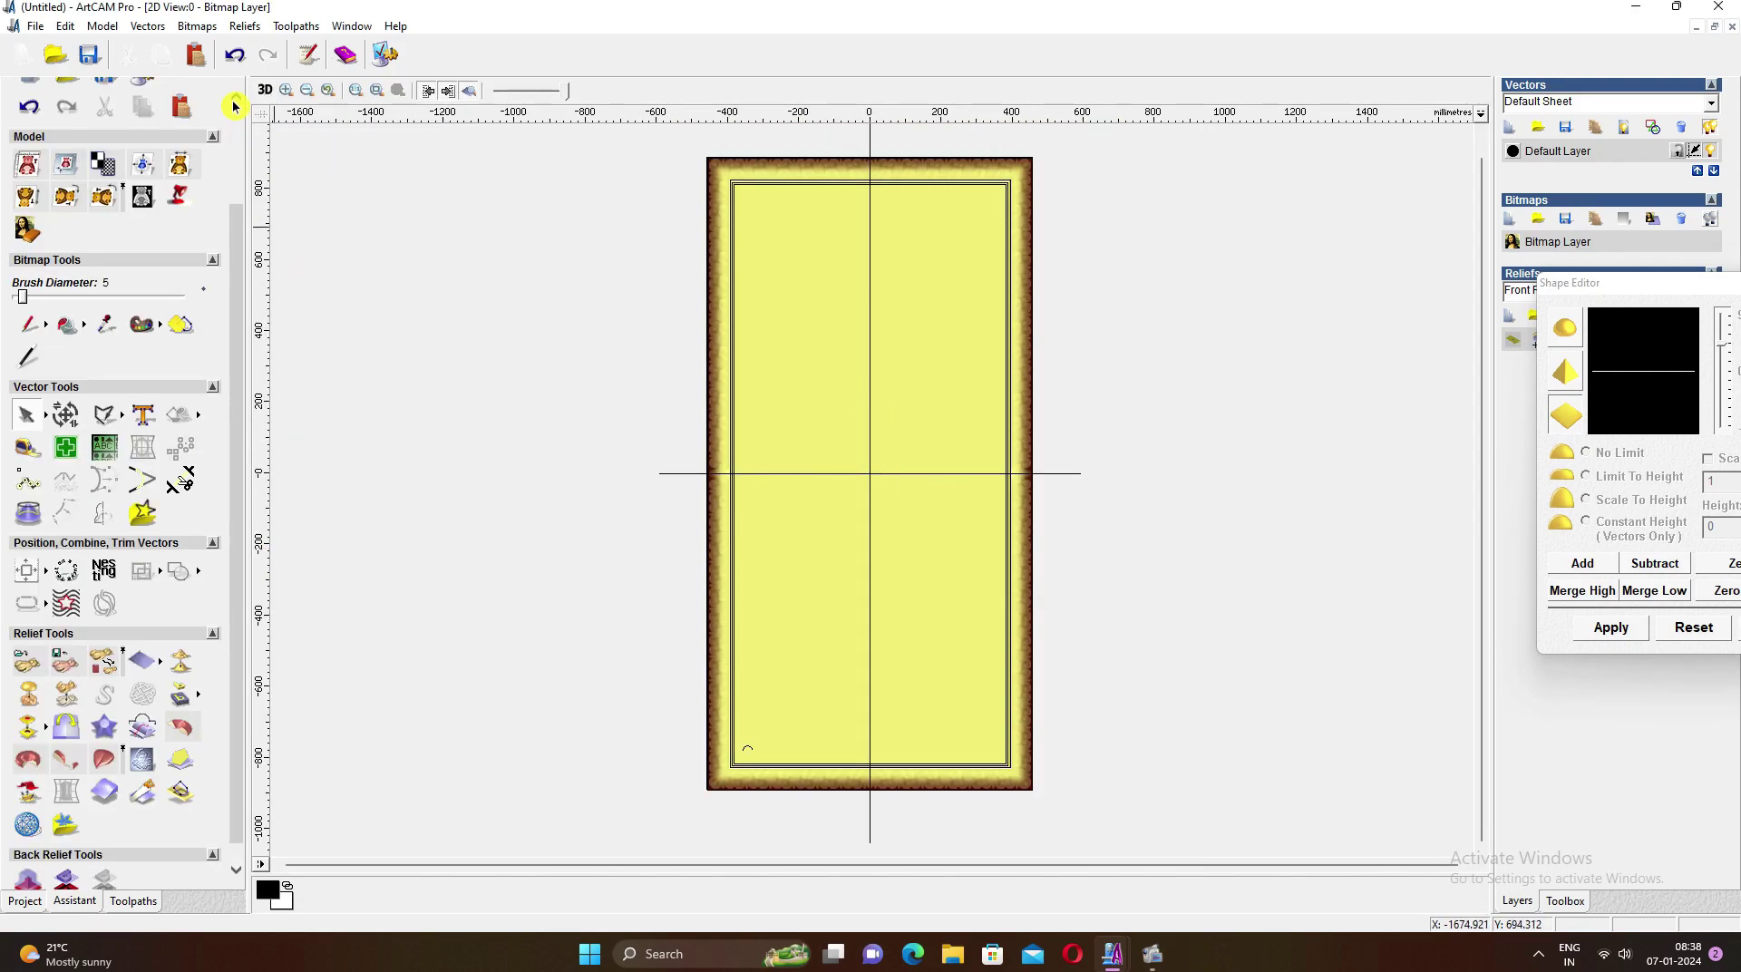
click(266, 91)
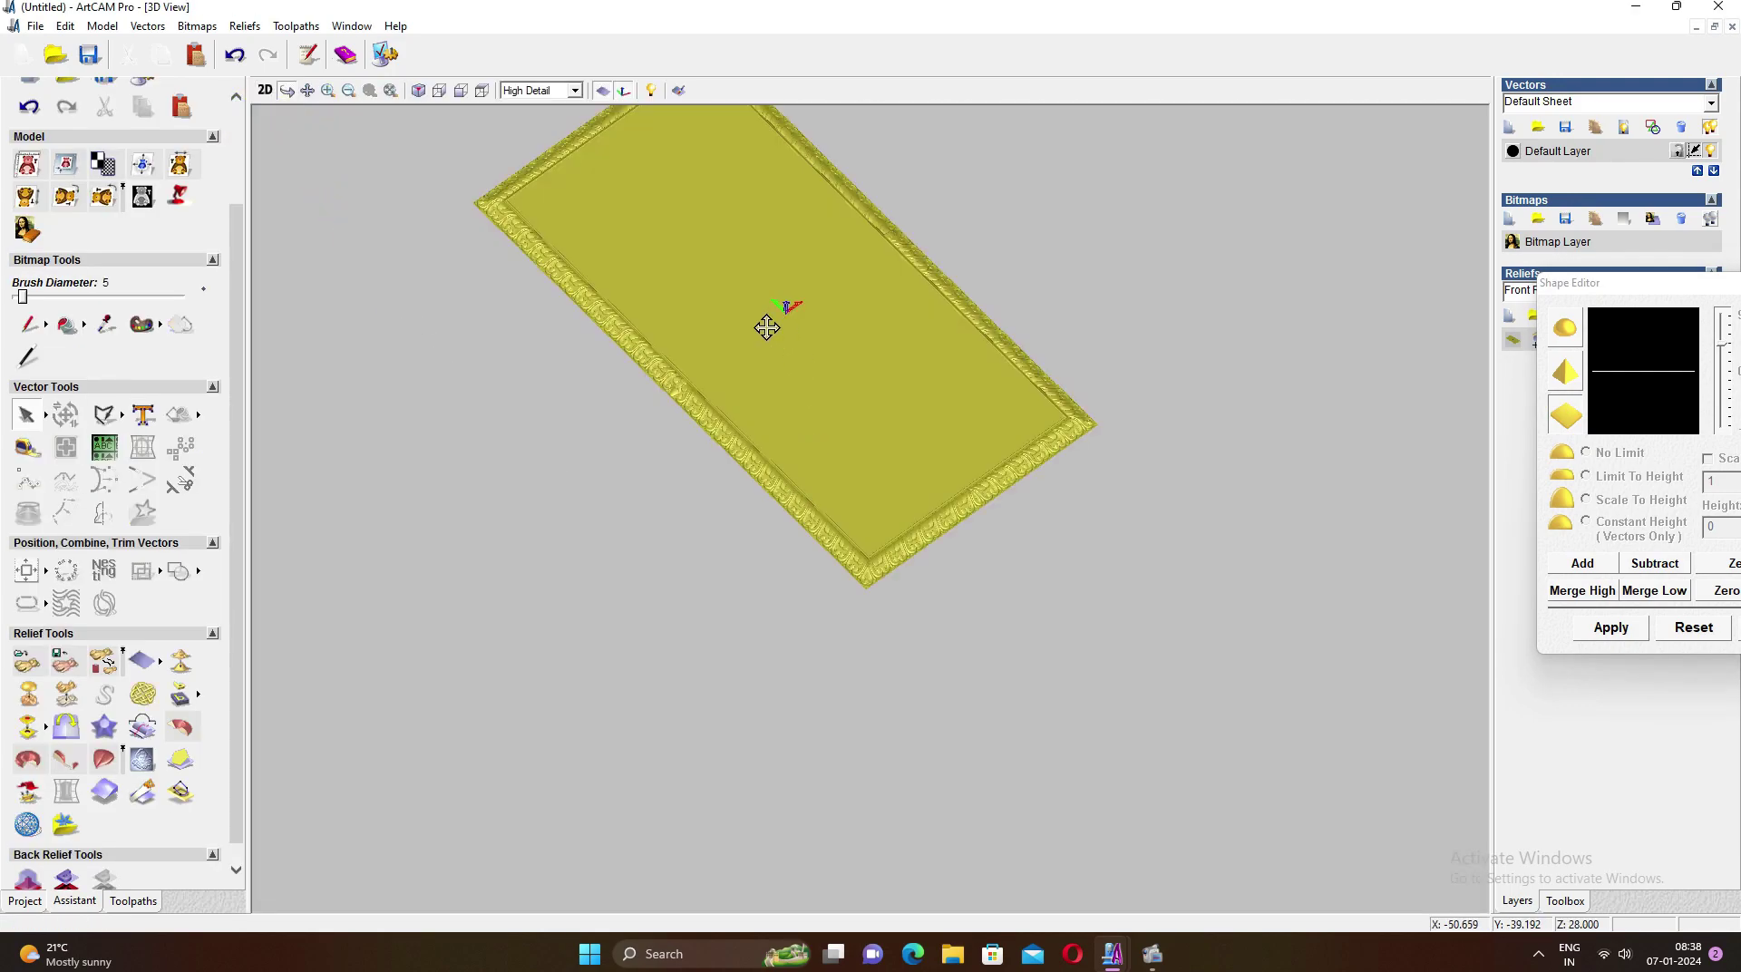
click(262, 92)
click(72, 172)
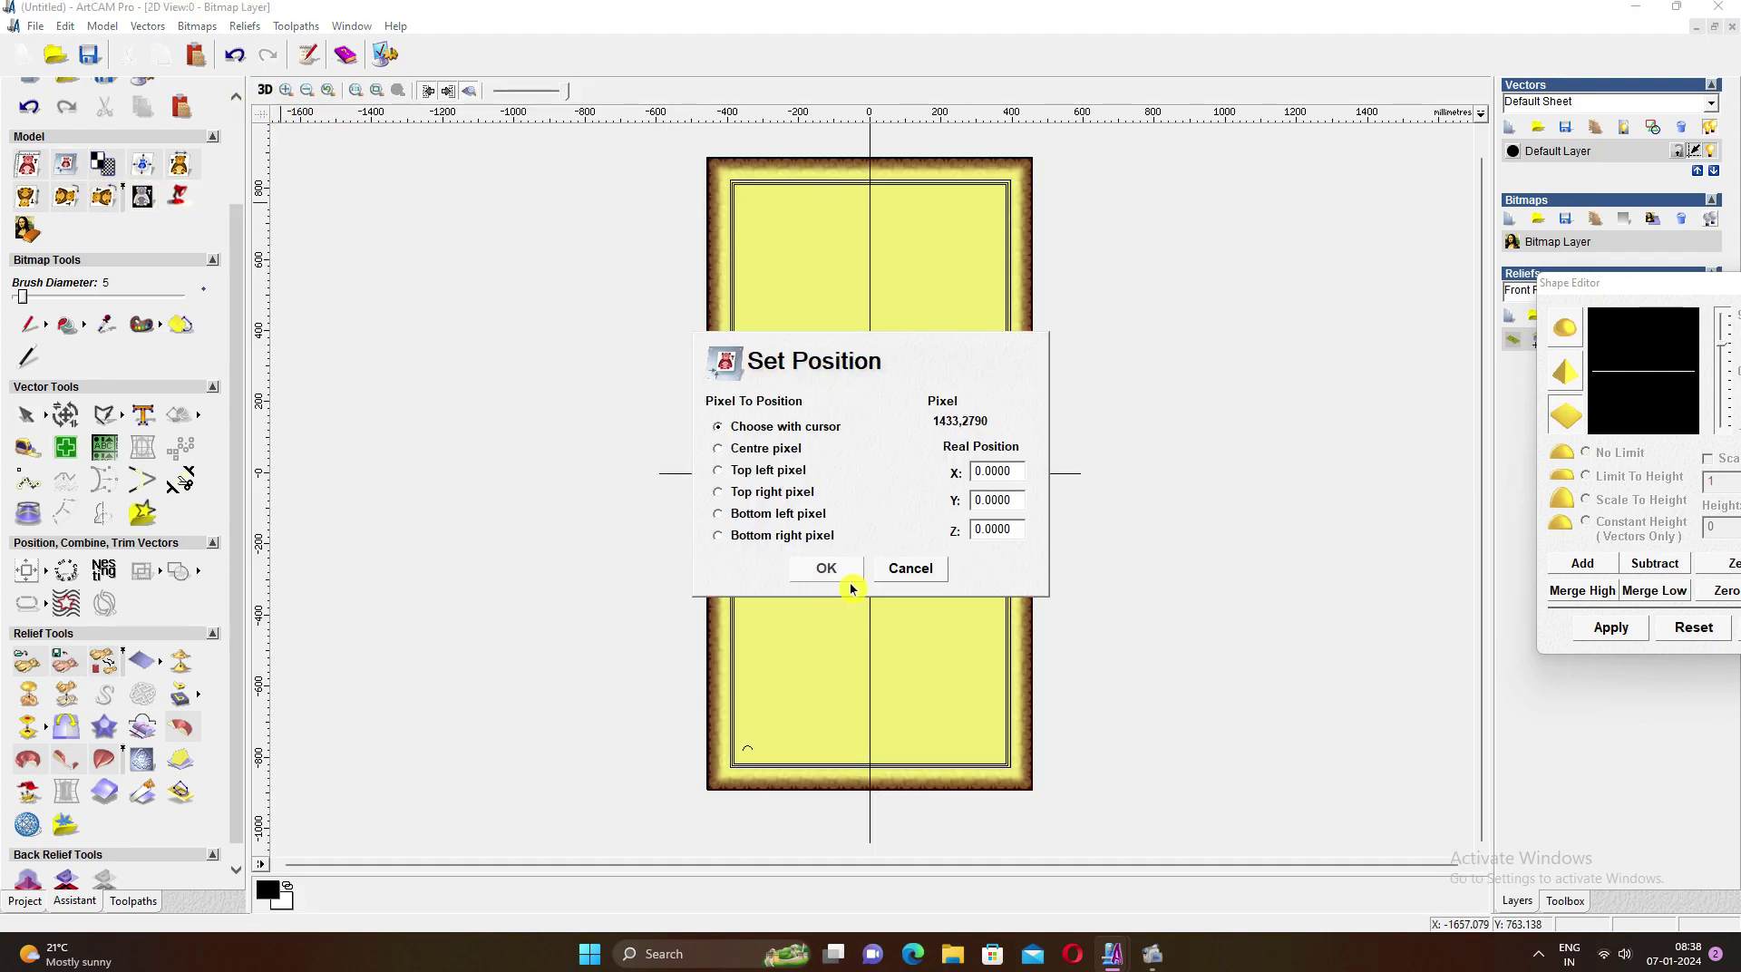
click(719, 449)
click(826, 567)
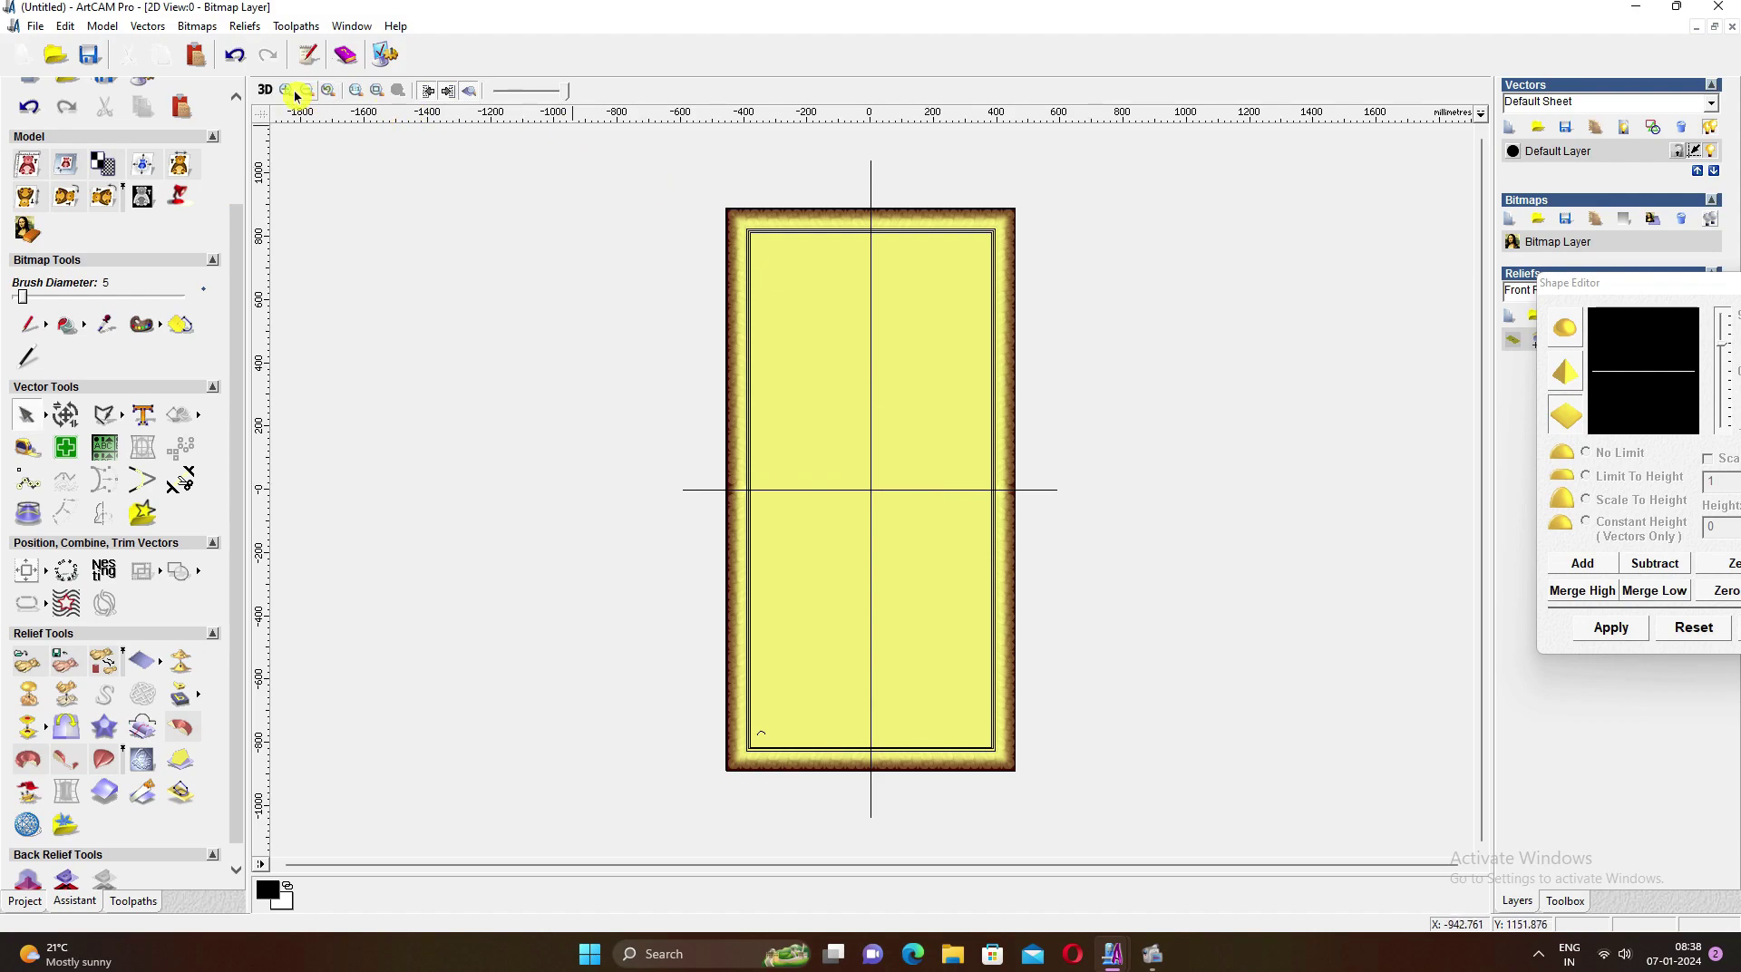
Examine the centred origin and the whole door relief in 3D, from an isometric angle and straight from above
click(296, 94)
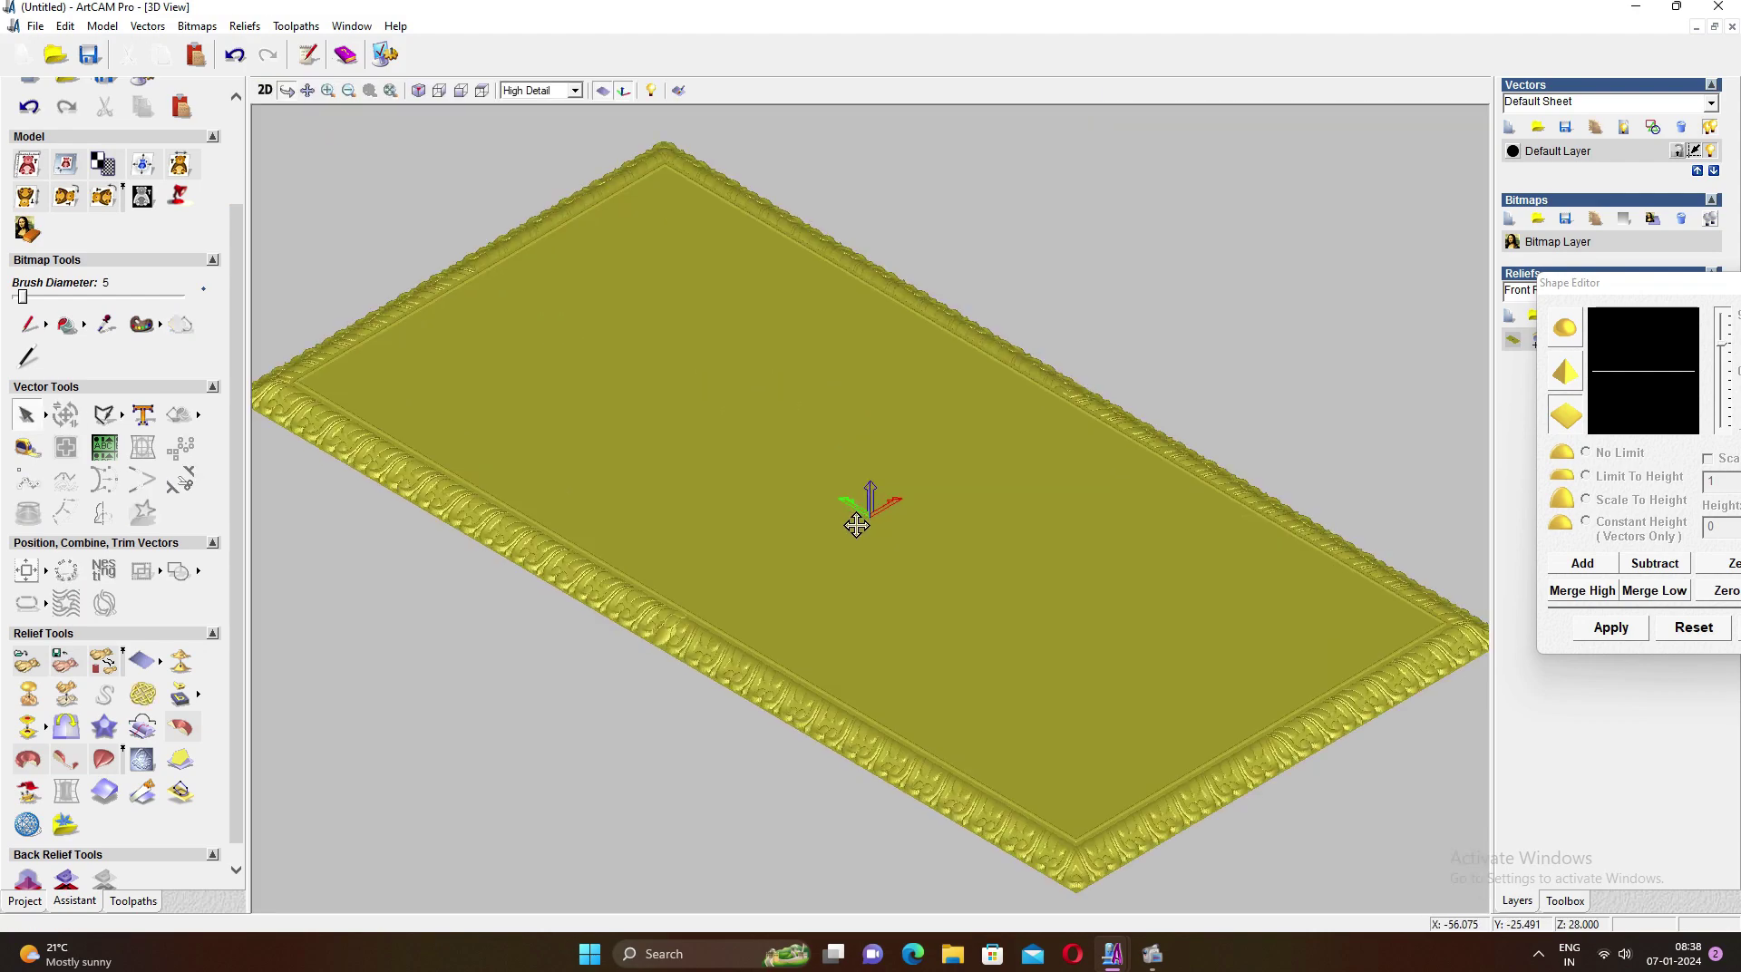
click(265, 90)
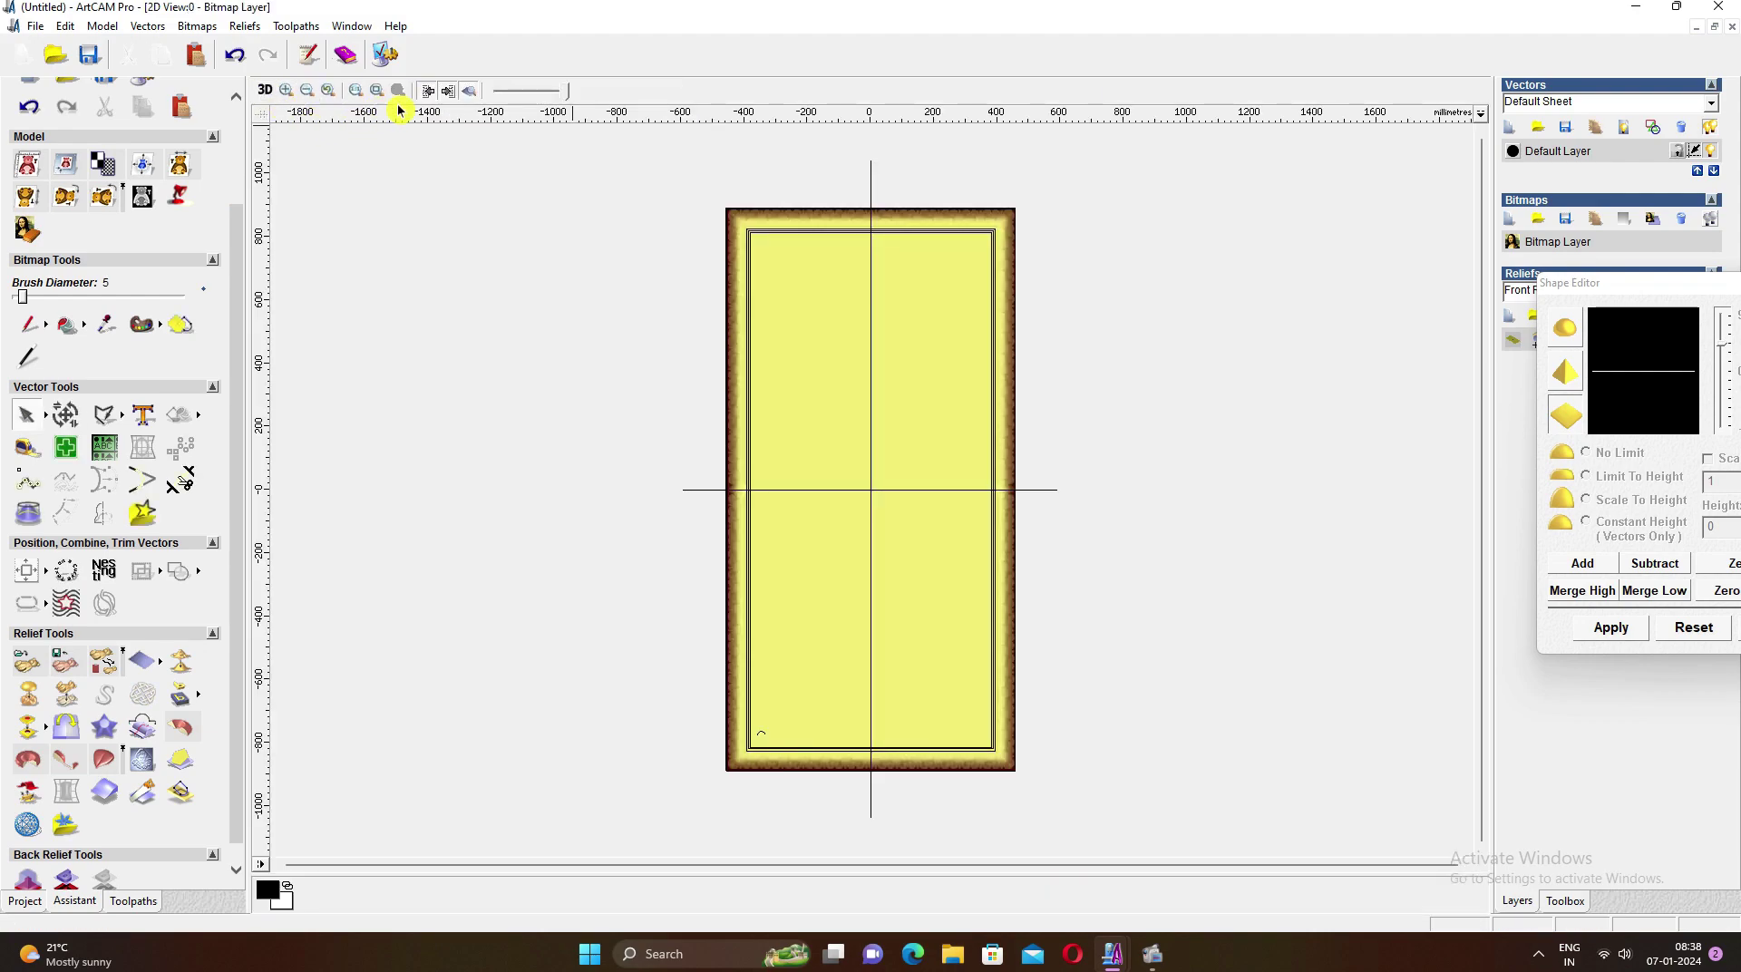
click(263, 92)
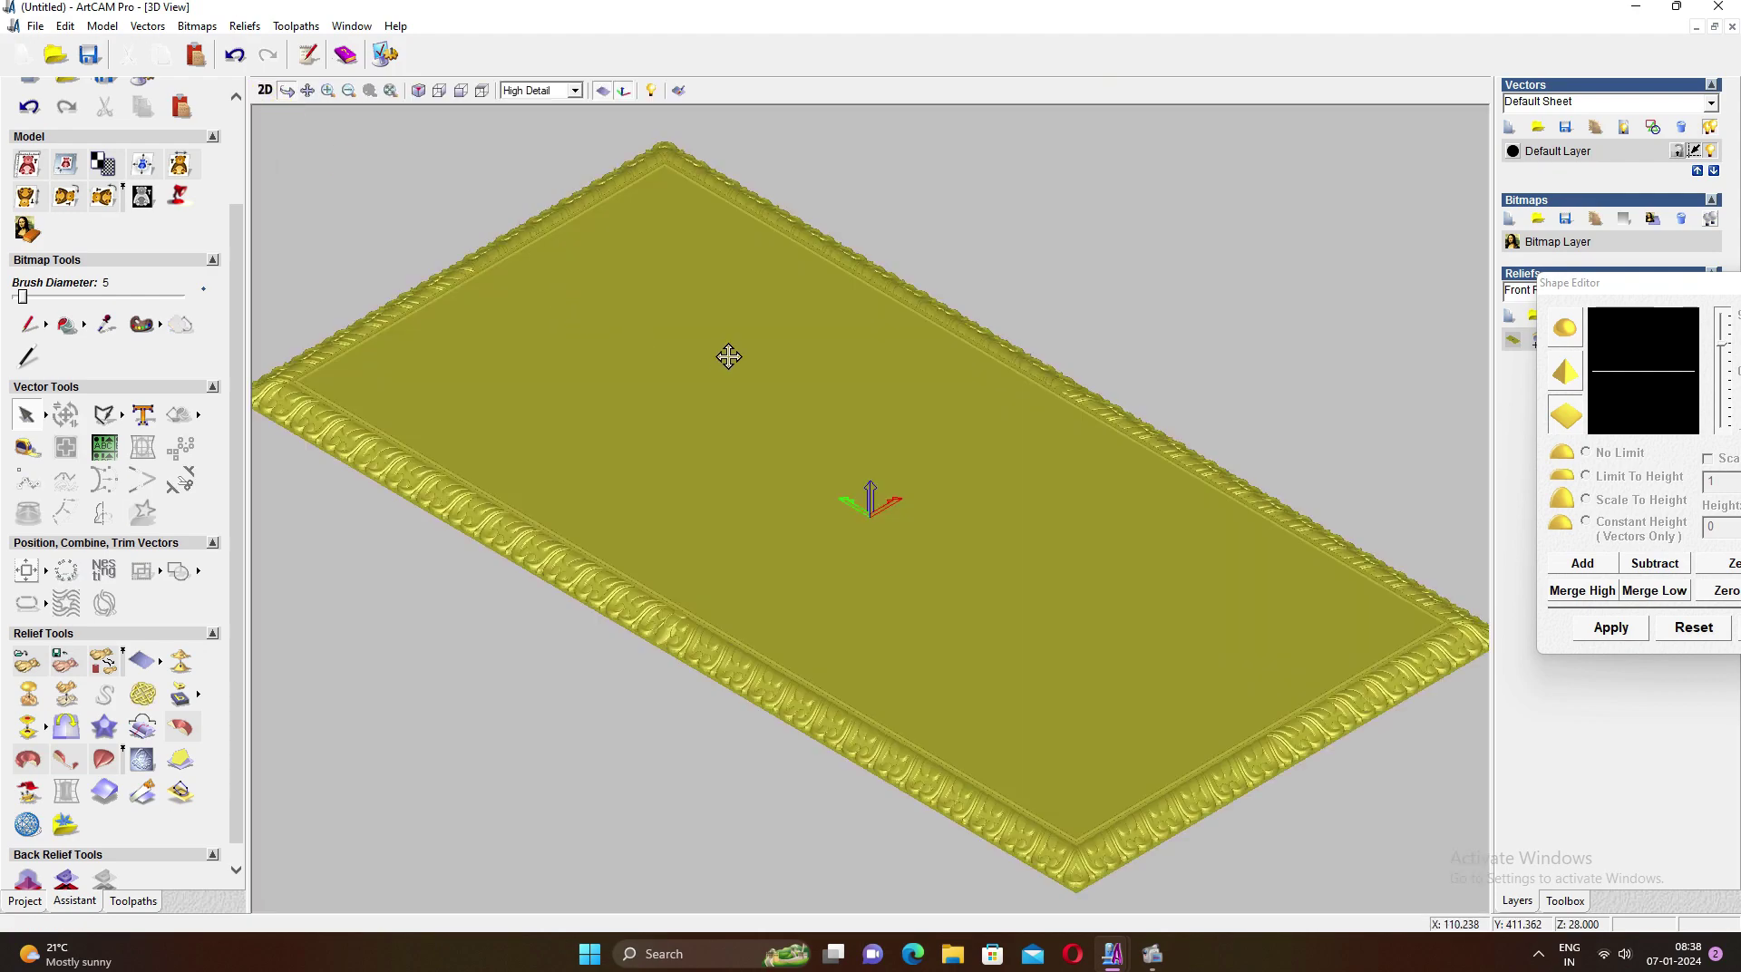
click(481, 91)
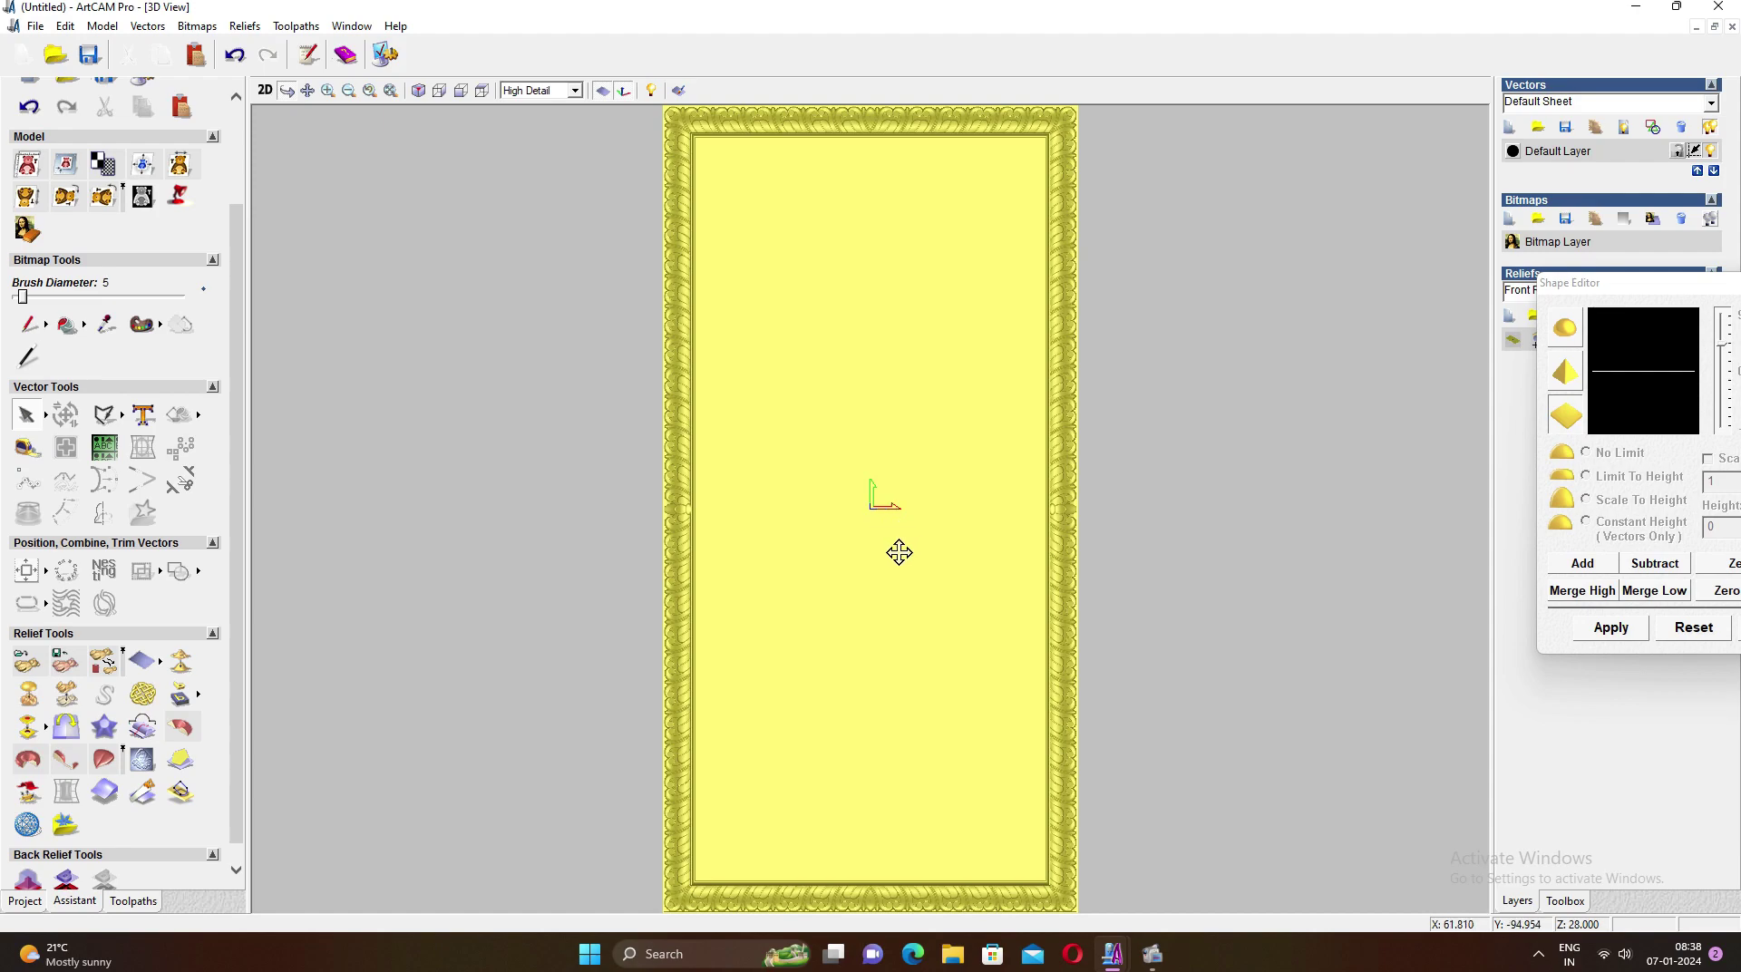
click(603, 93)
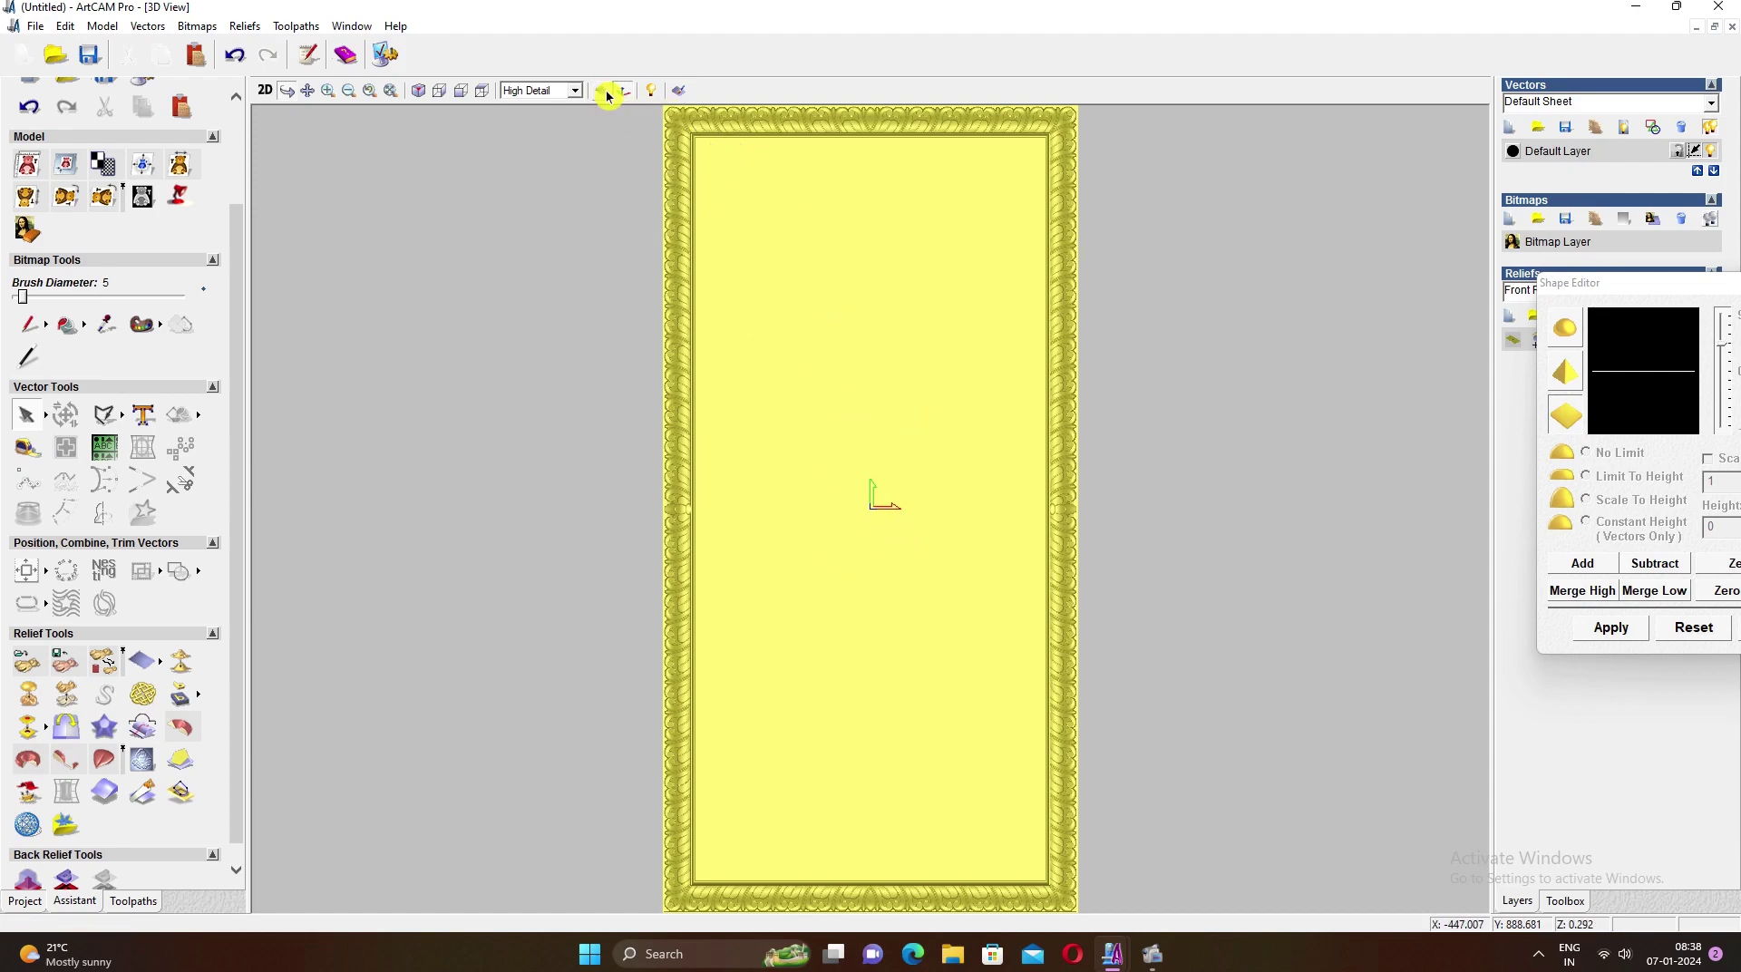
scroll(907, 494, down, 3)
scroll(891, 514, up, 2)
click(761, 231)
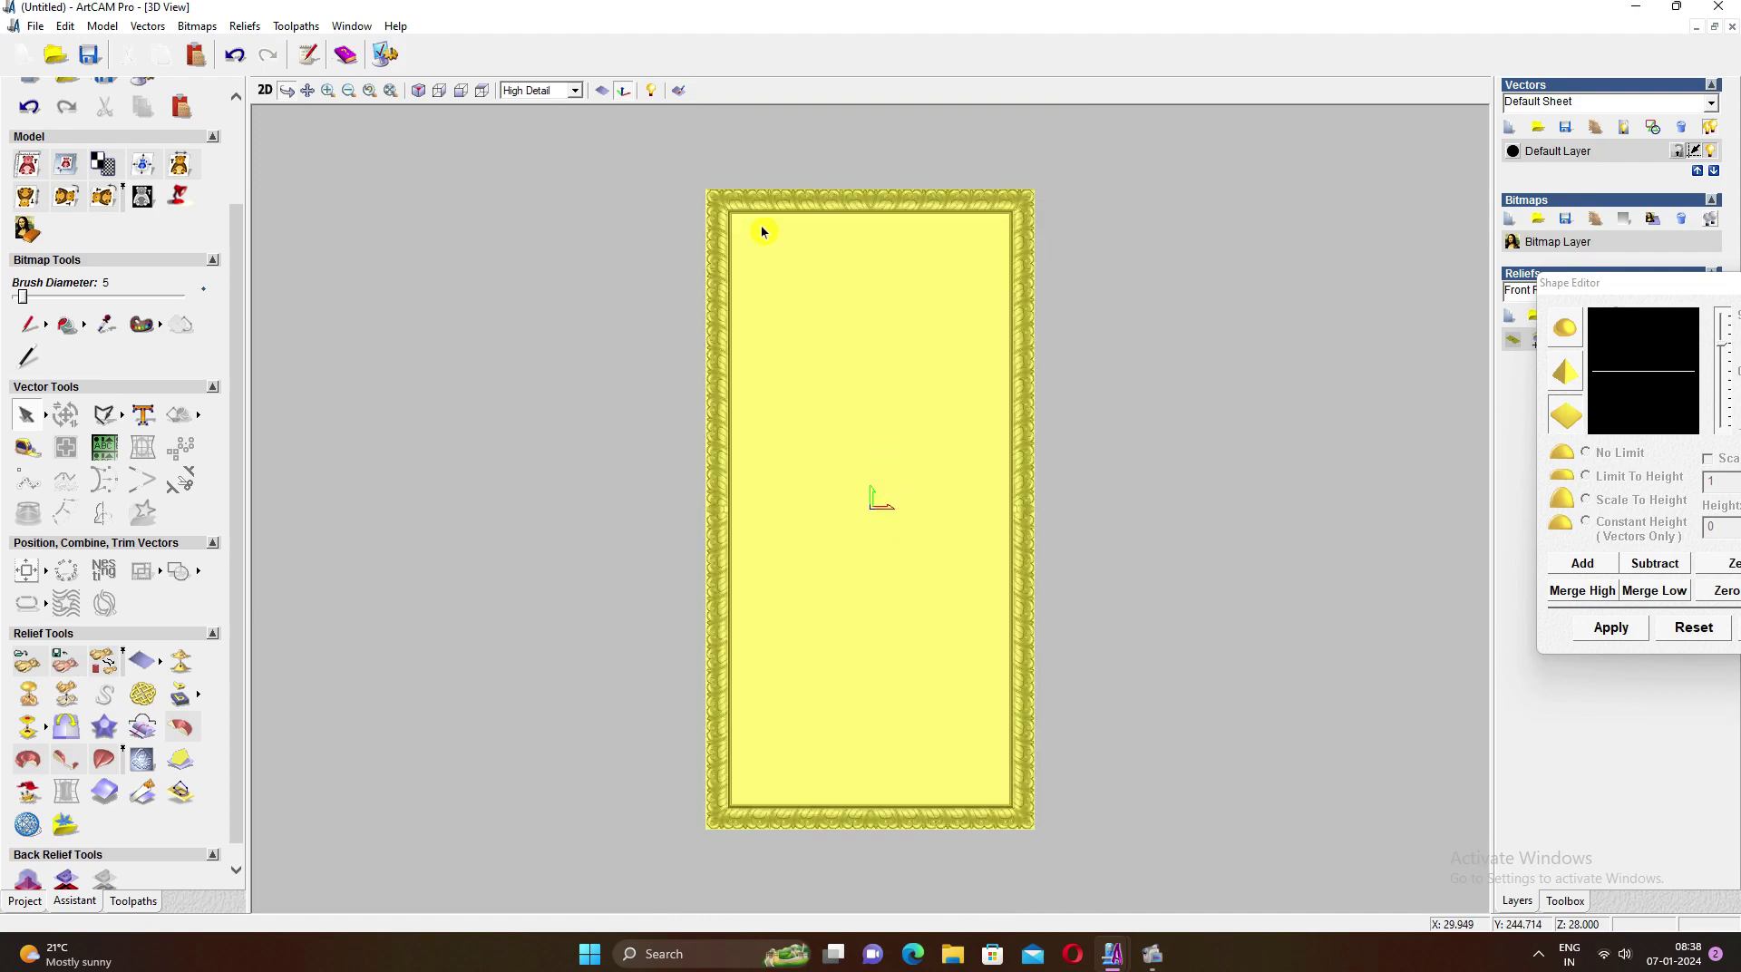
click(605, 93)
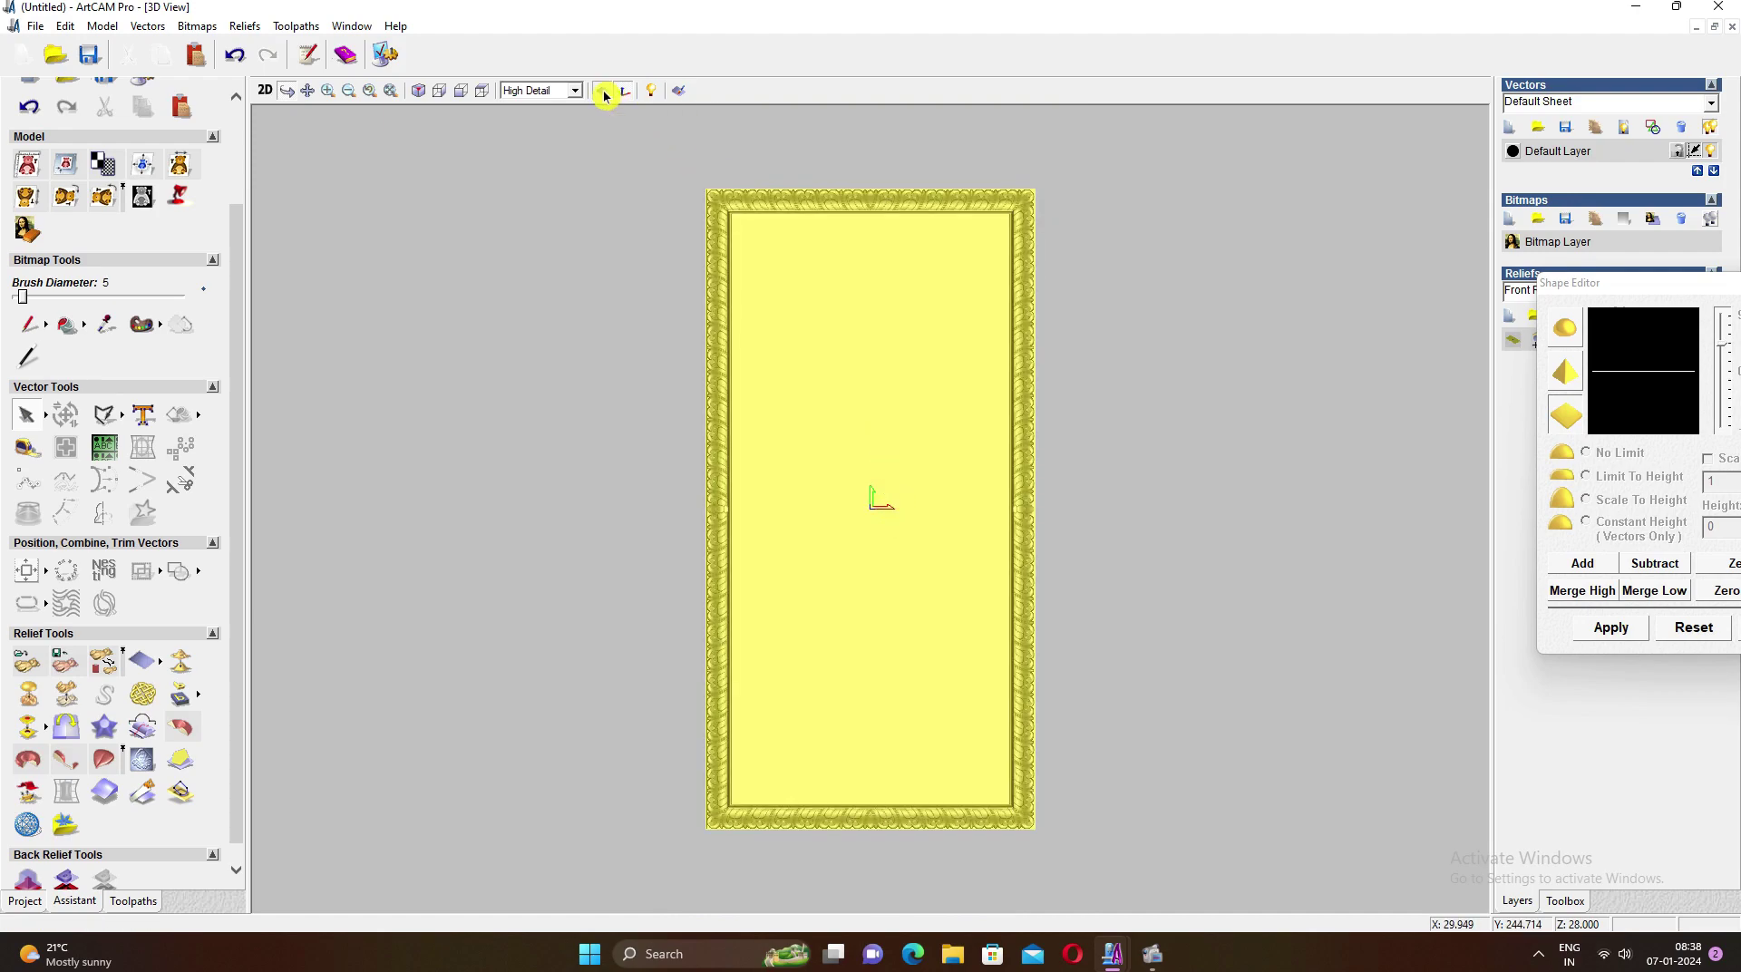
scroll(839, 531, up, 2)
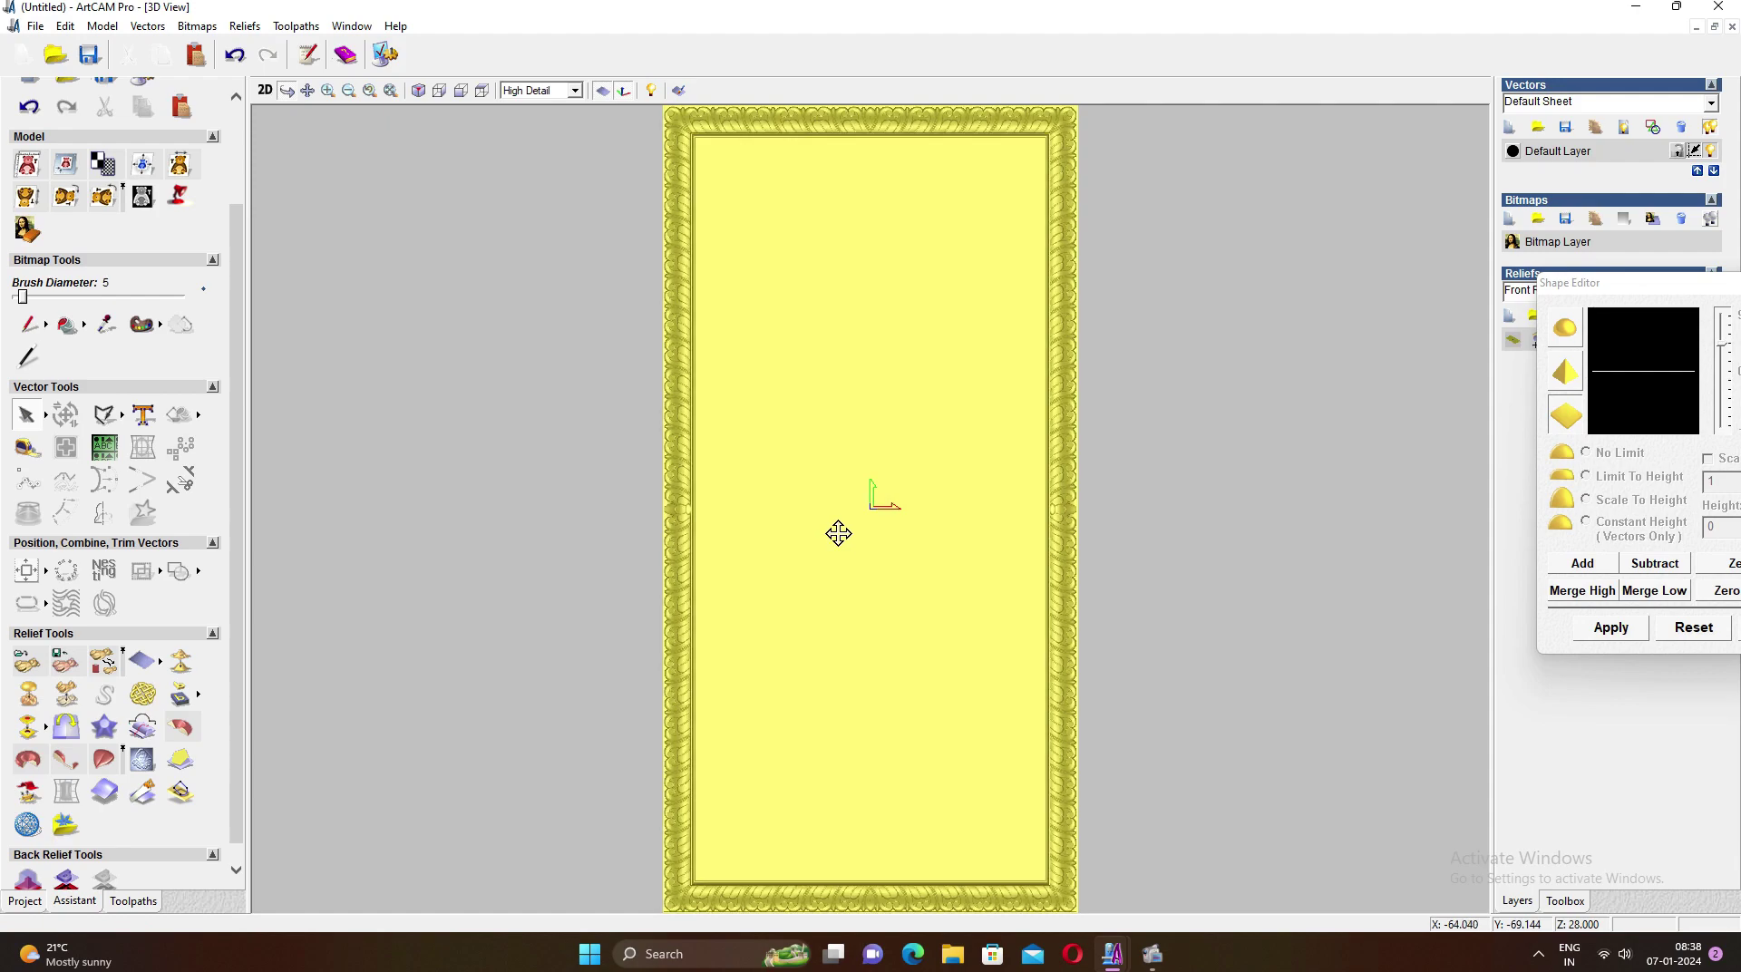
scroll(908, 637, down, 3)
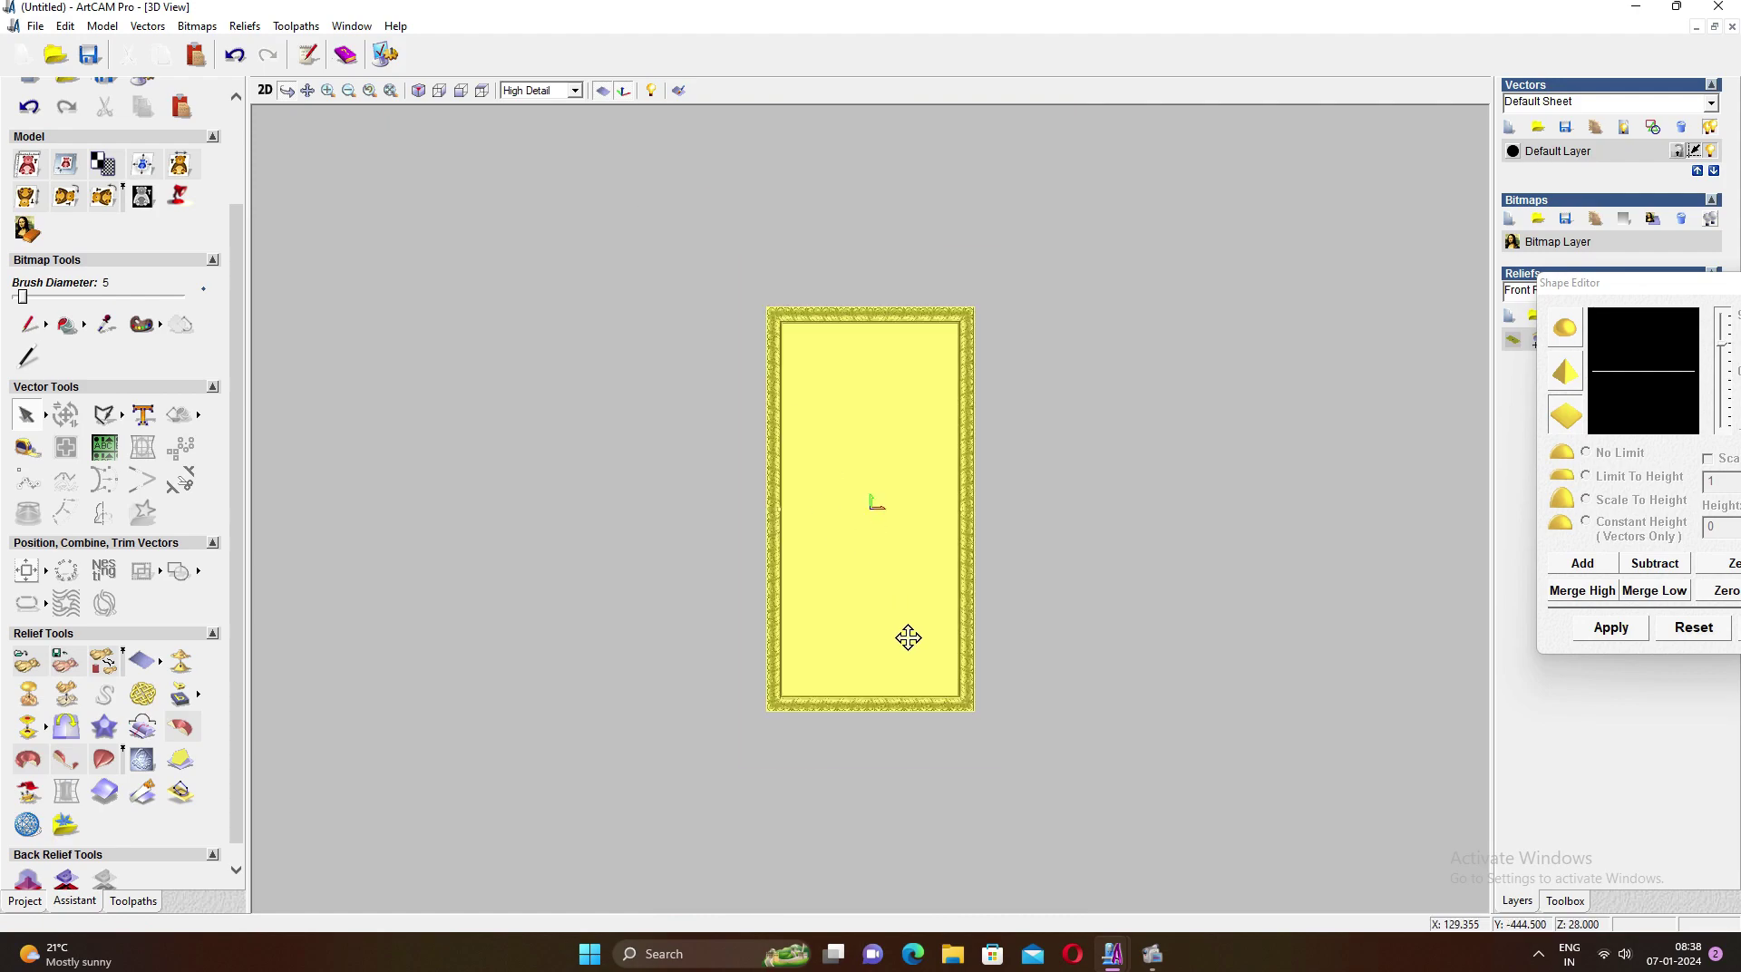
scroll(898, 563, up, 3)
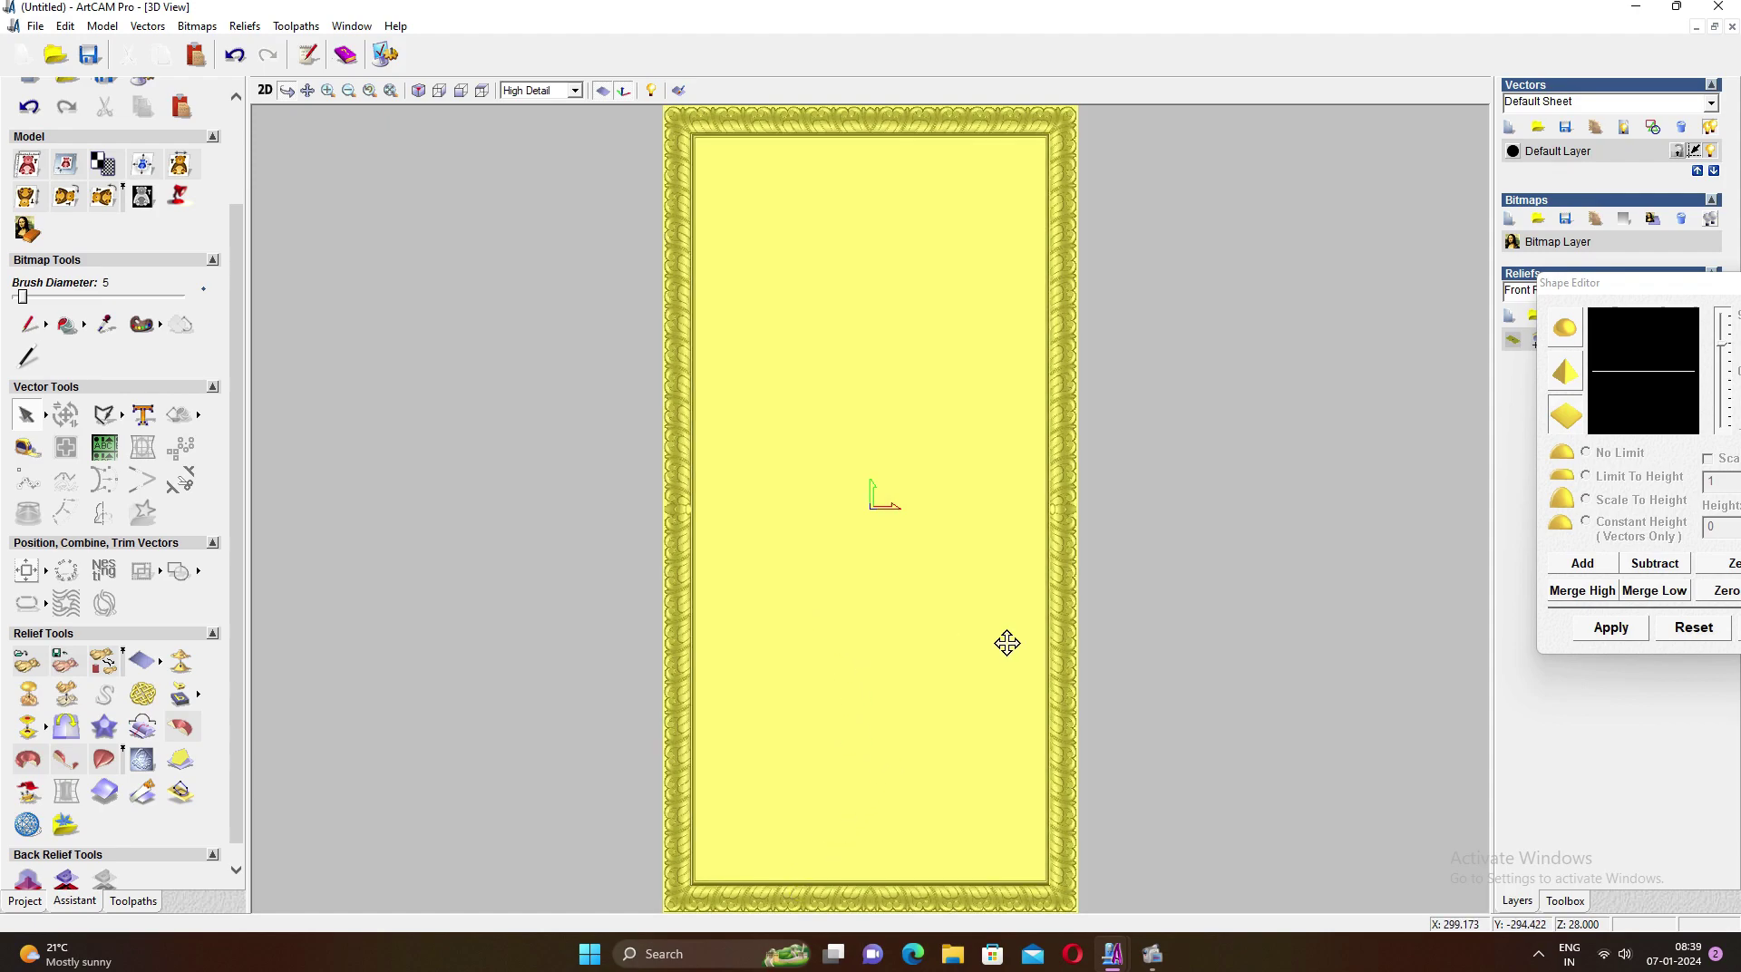
Try to offset the outer door rectangle 0.01 mm outwards with sharp corners in the 2D view, and undo it
click(265, 90)
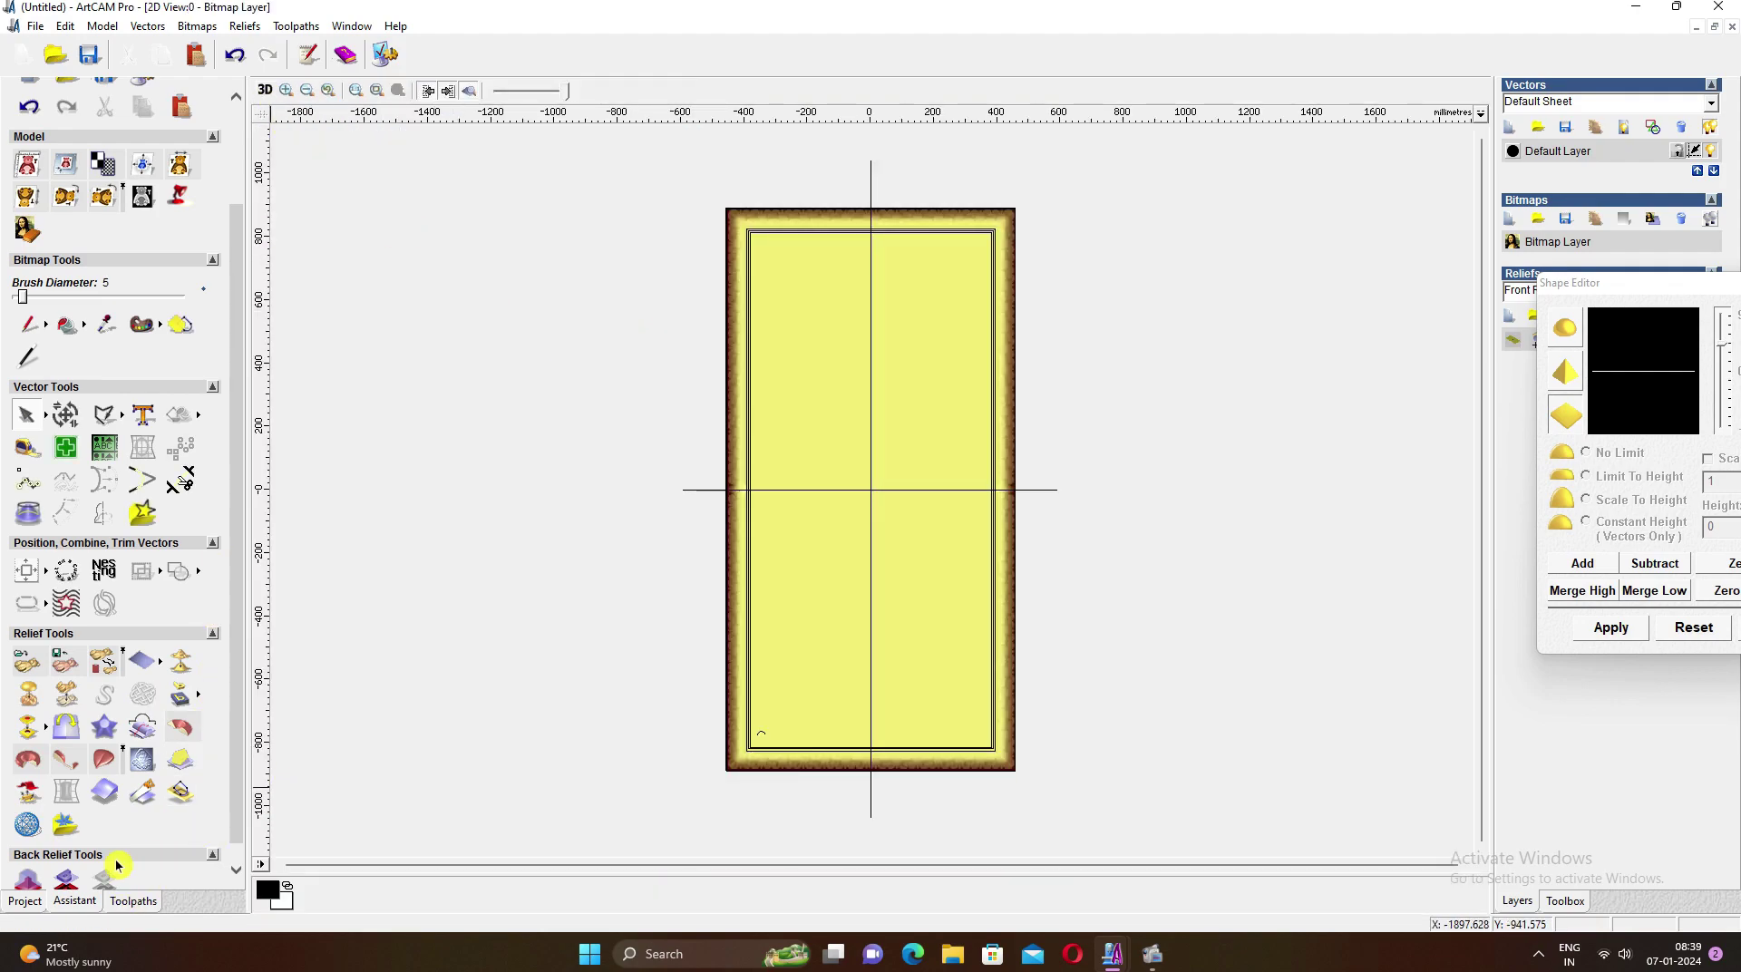
scroll(563, 541, up, 3)
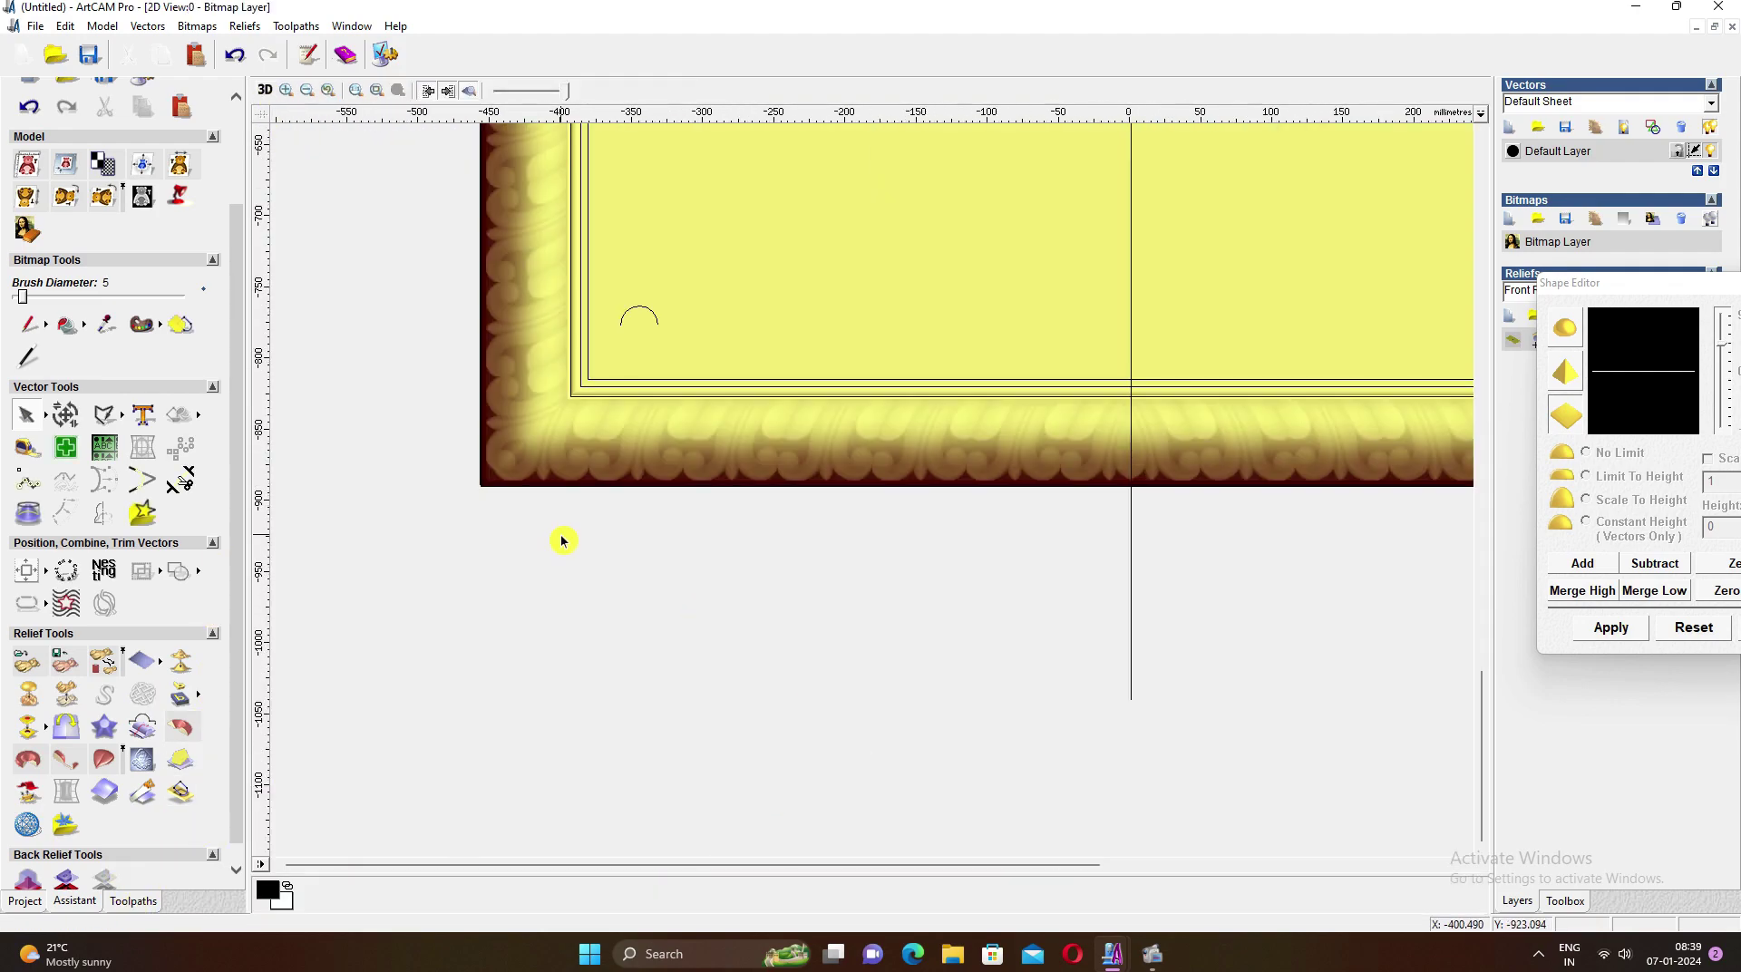
scroll(514, 494, up, 8)
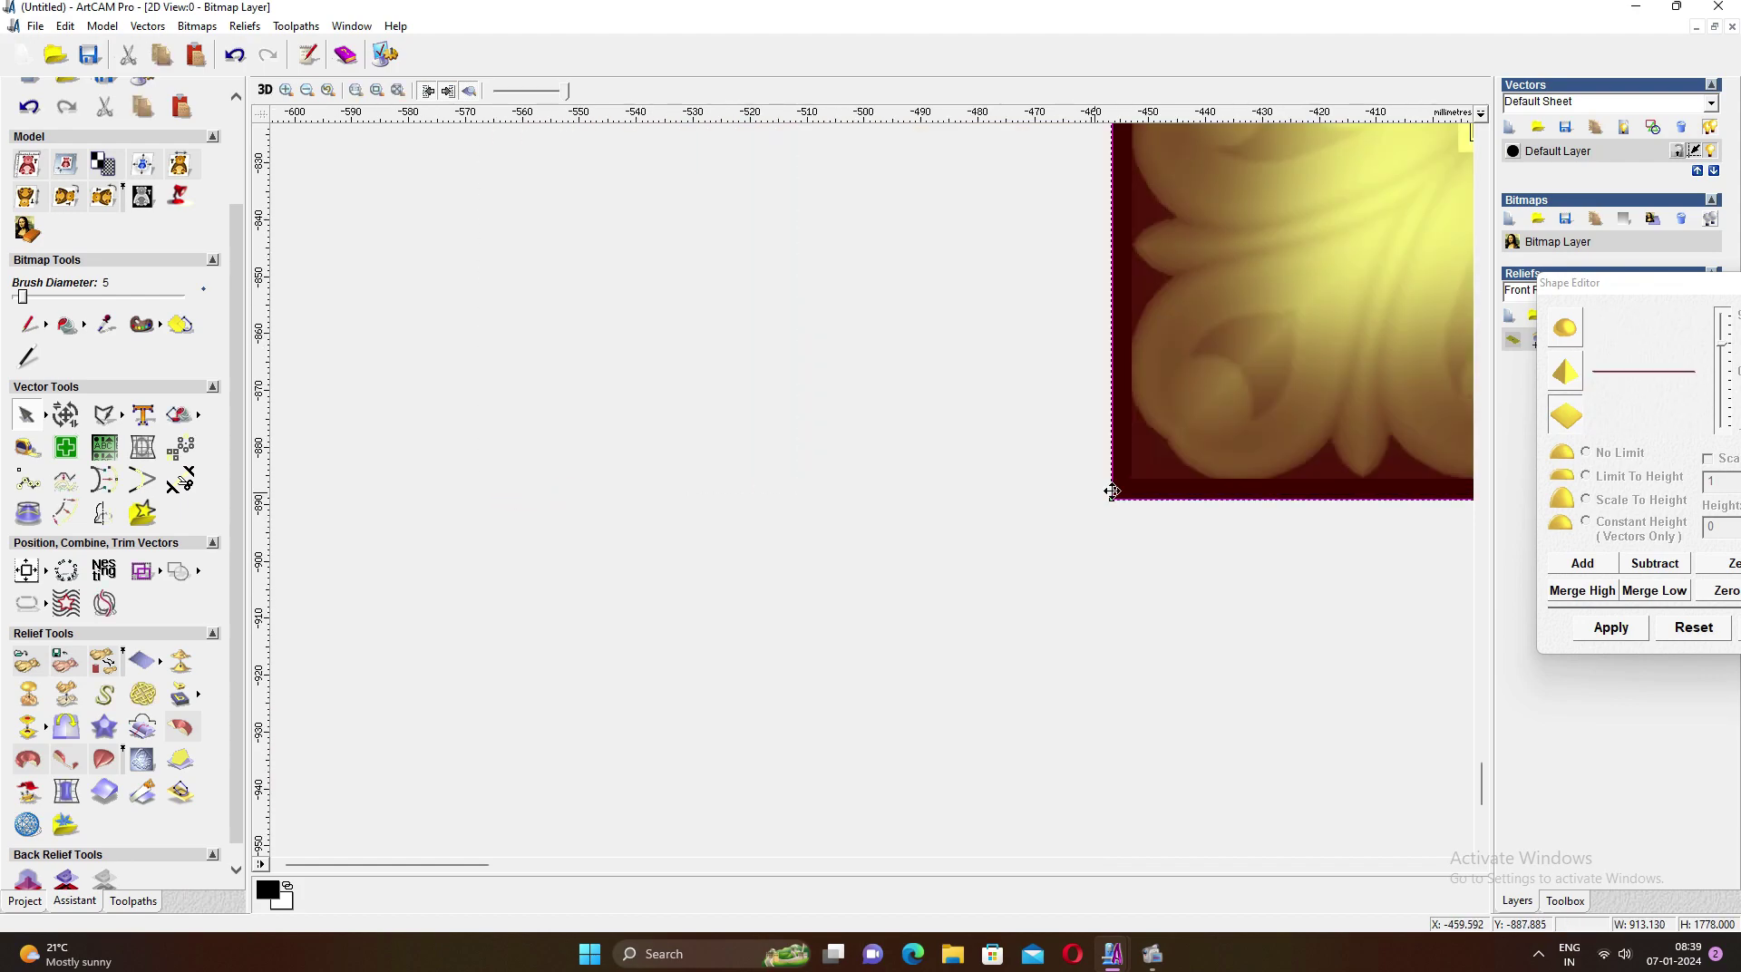
scroll(869, 521, down, 12)
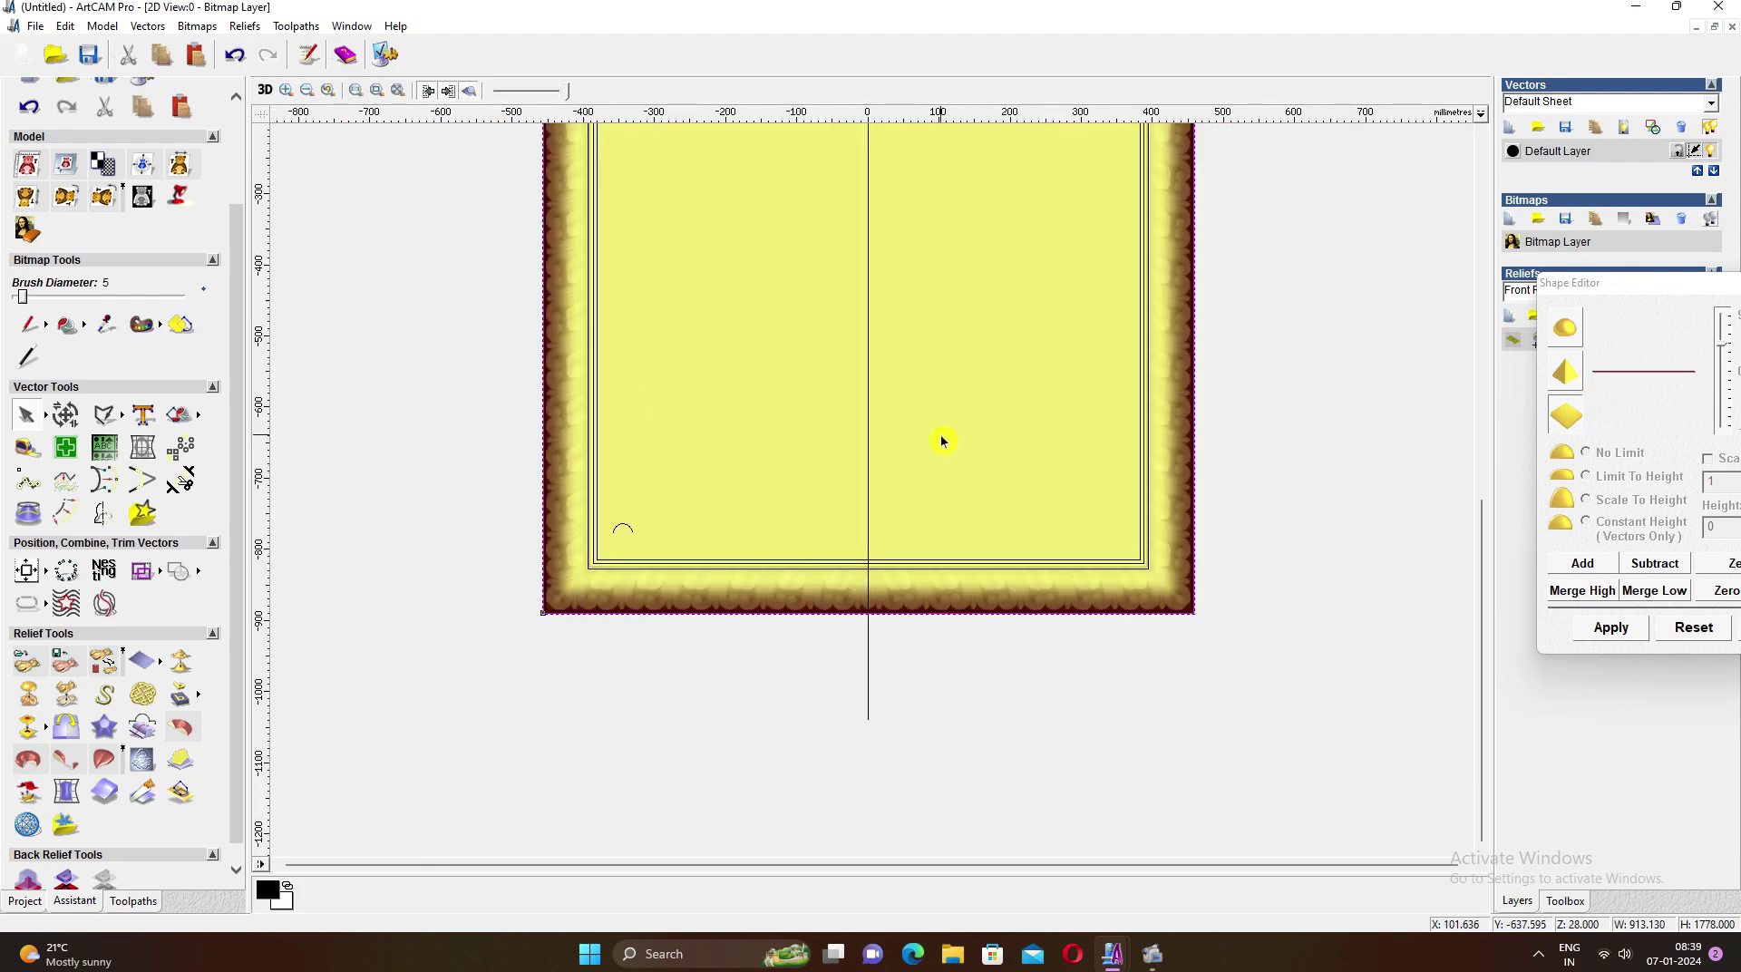
click(74, 518)
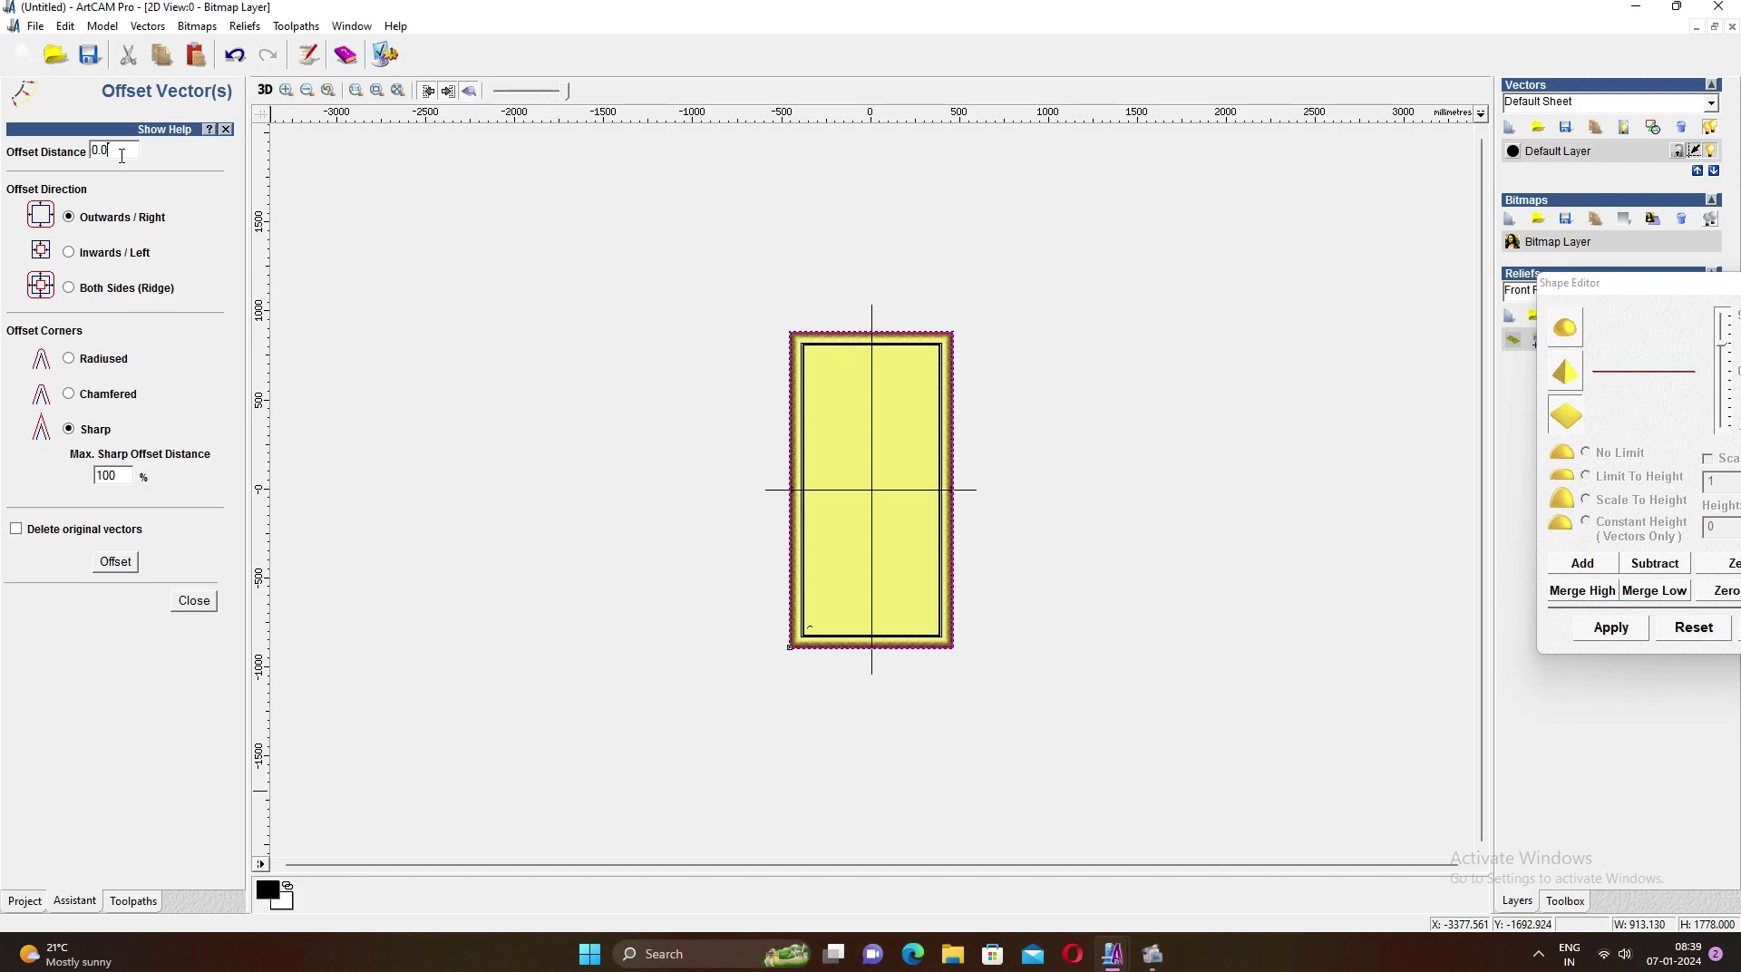
scroll(839, 688, up, 3)
scroll(556, 580, up, 3)
scroll(1092, 420, up, 3)
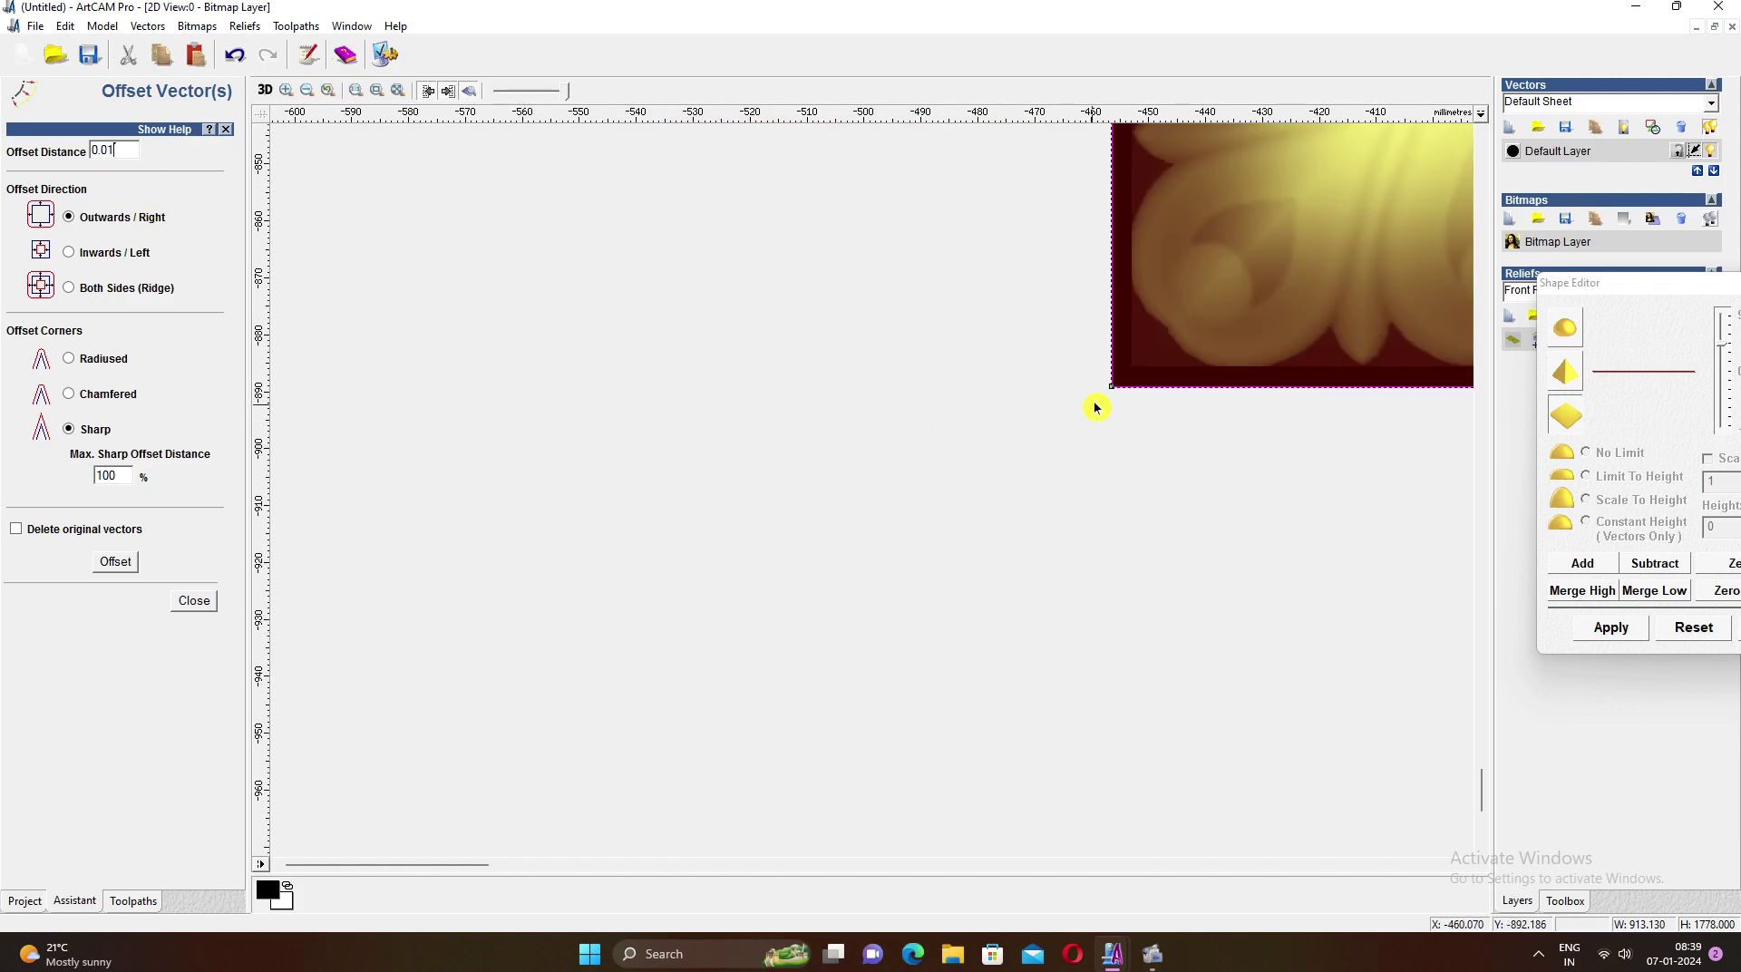
scroll(949, 499, up, 2)
scroll(747, 501, up, 1)
scroll(756, 510, up, 1)
click(115, 562)
scroll(808, 498, up, 1)
scroll(759, 704, up, 2)
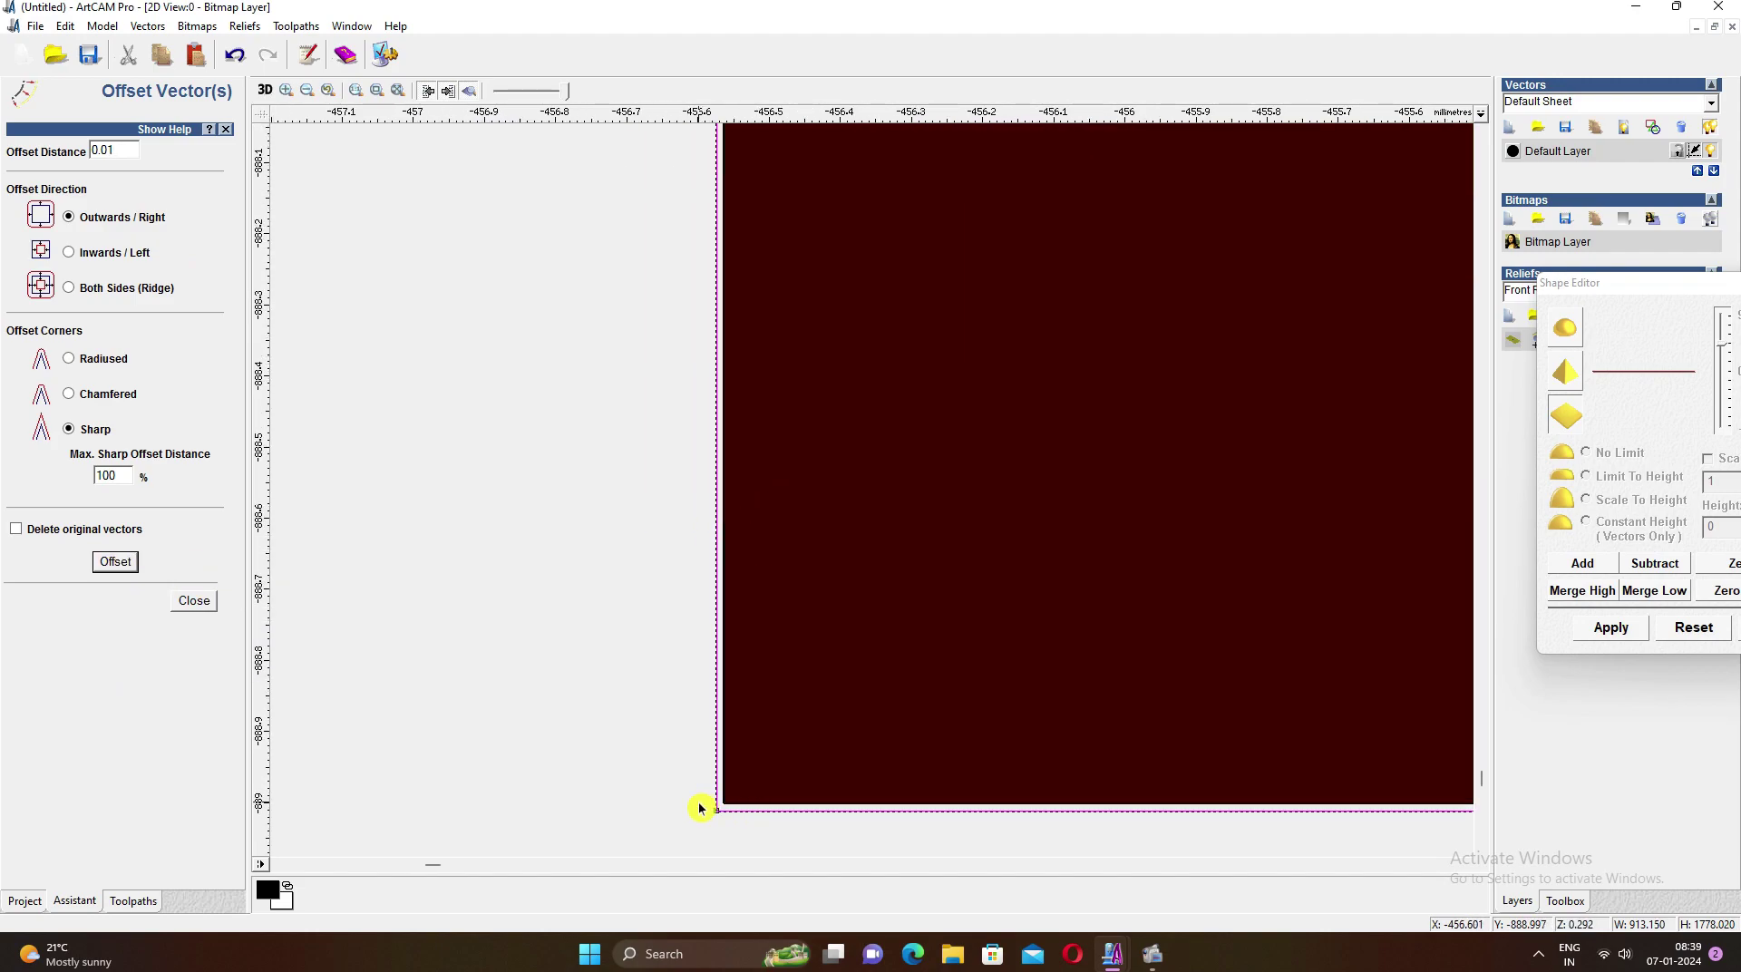
key(ctrl+z)
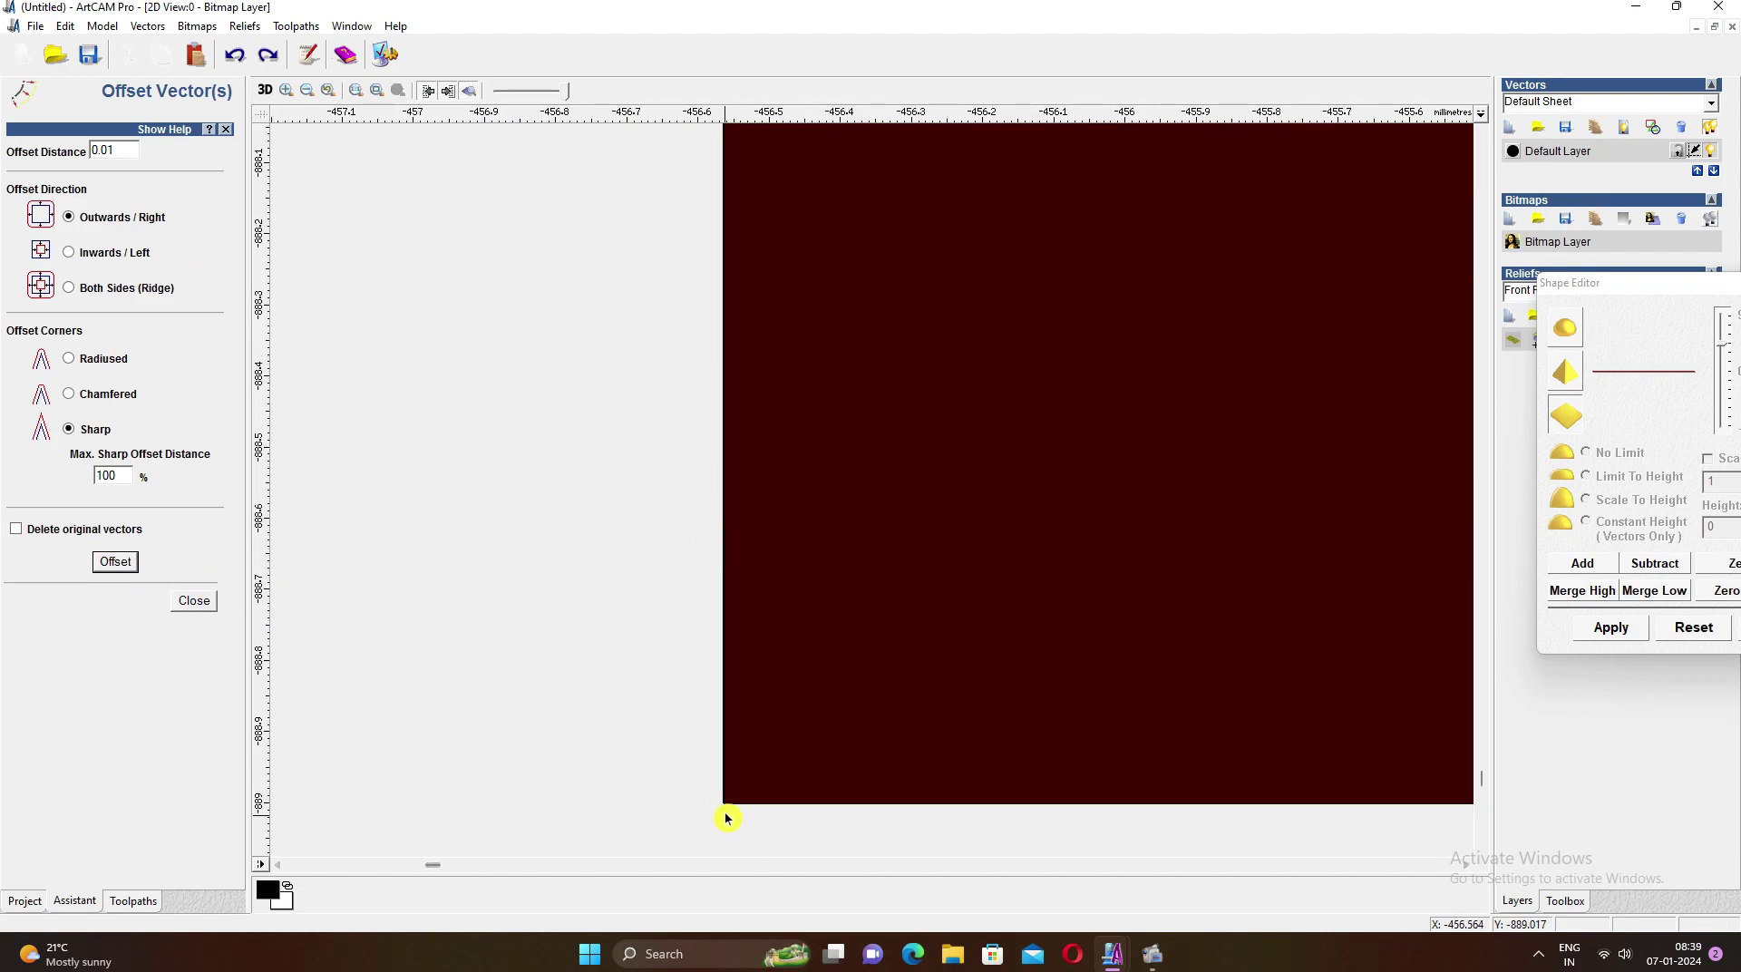
Offset the outer door rectangle 0.01 mm inwards with sharp corners, delete the original rectangle, and bring the Shape Editor fully into view
click(136, 565)
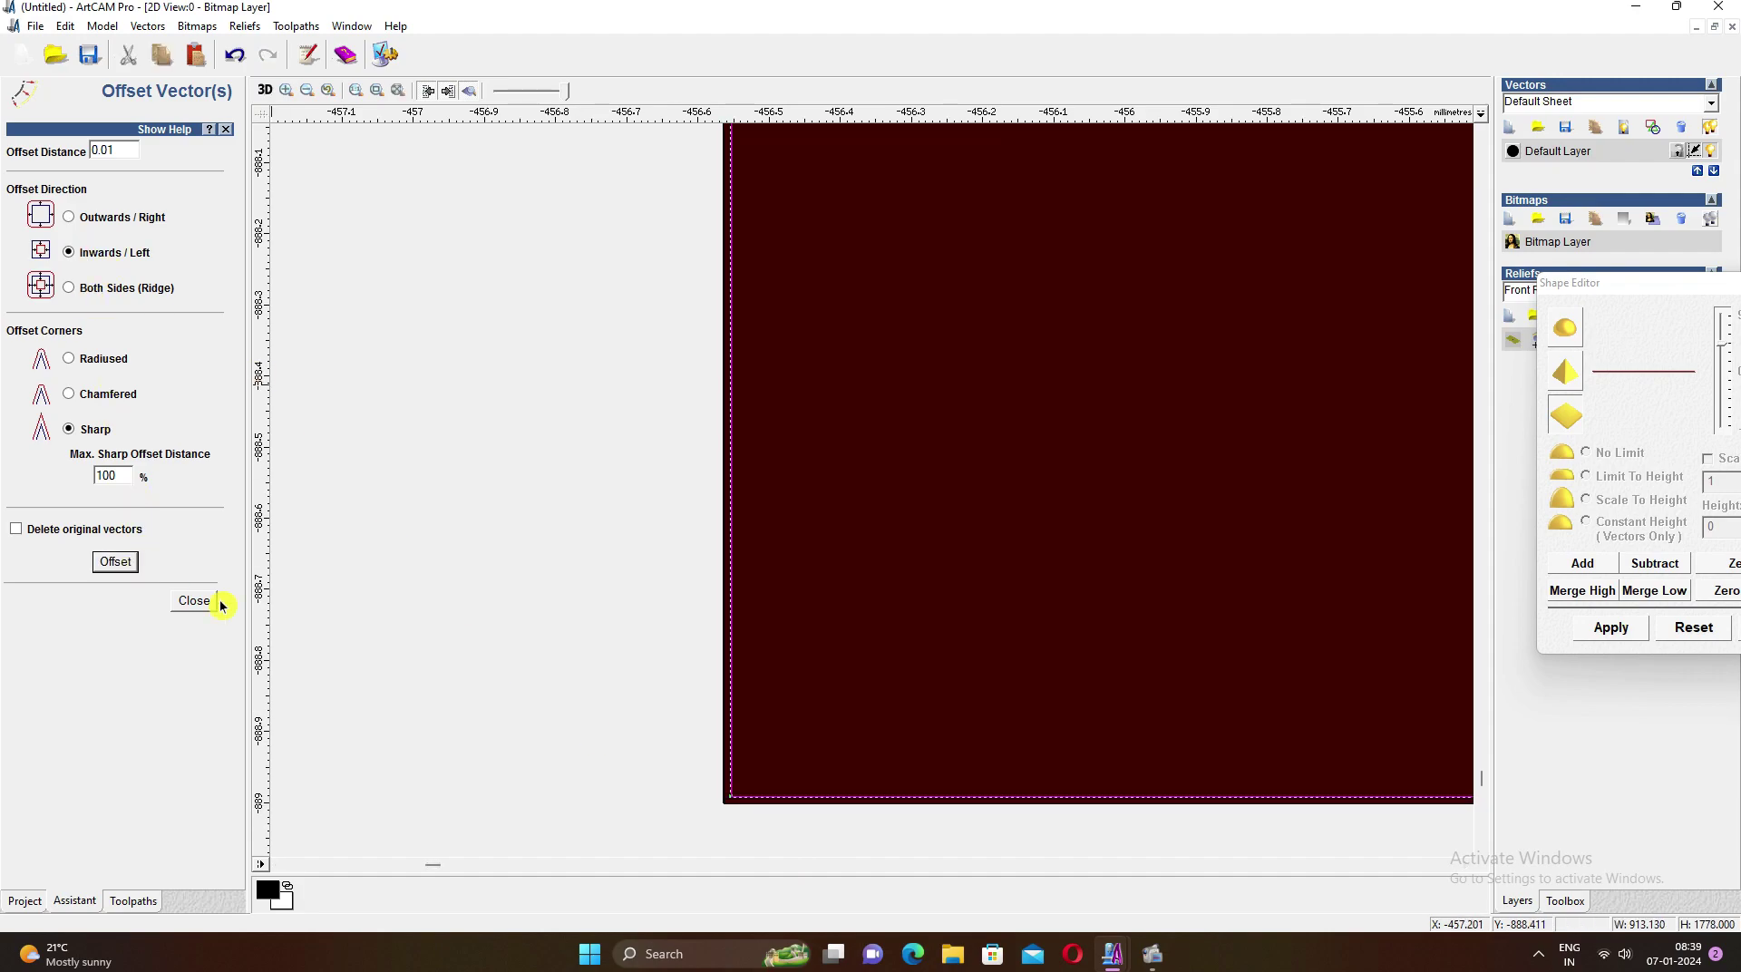
right_click(420, 454)
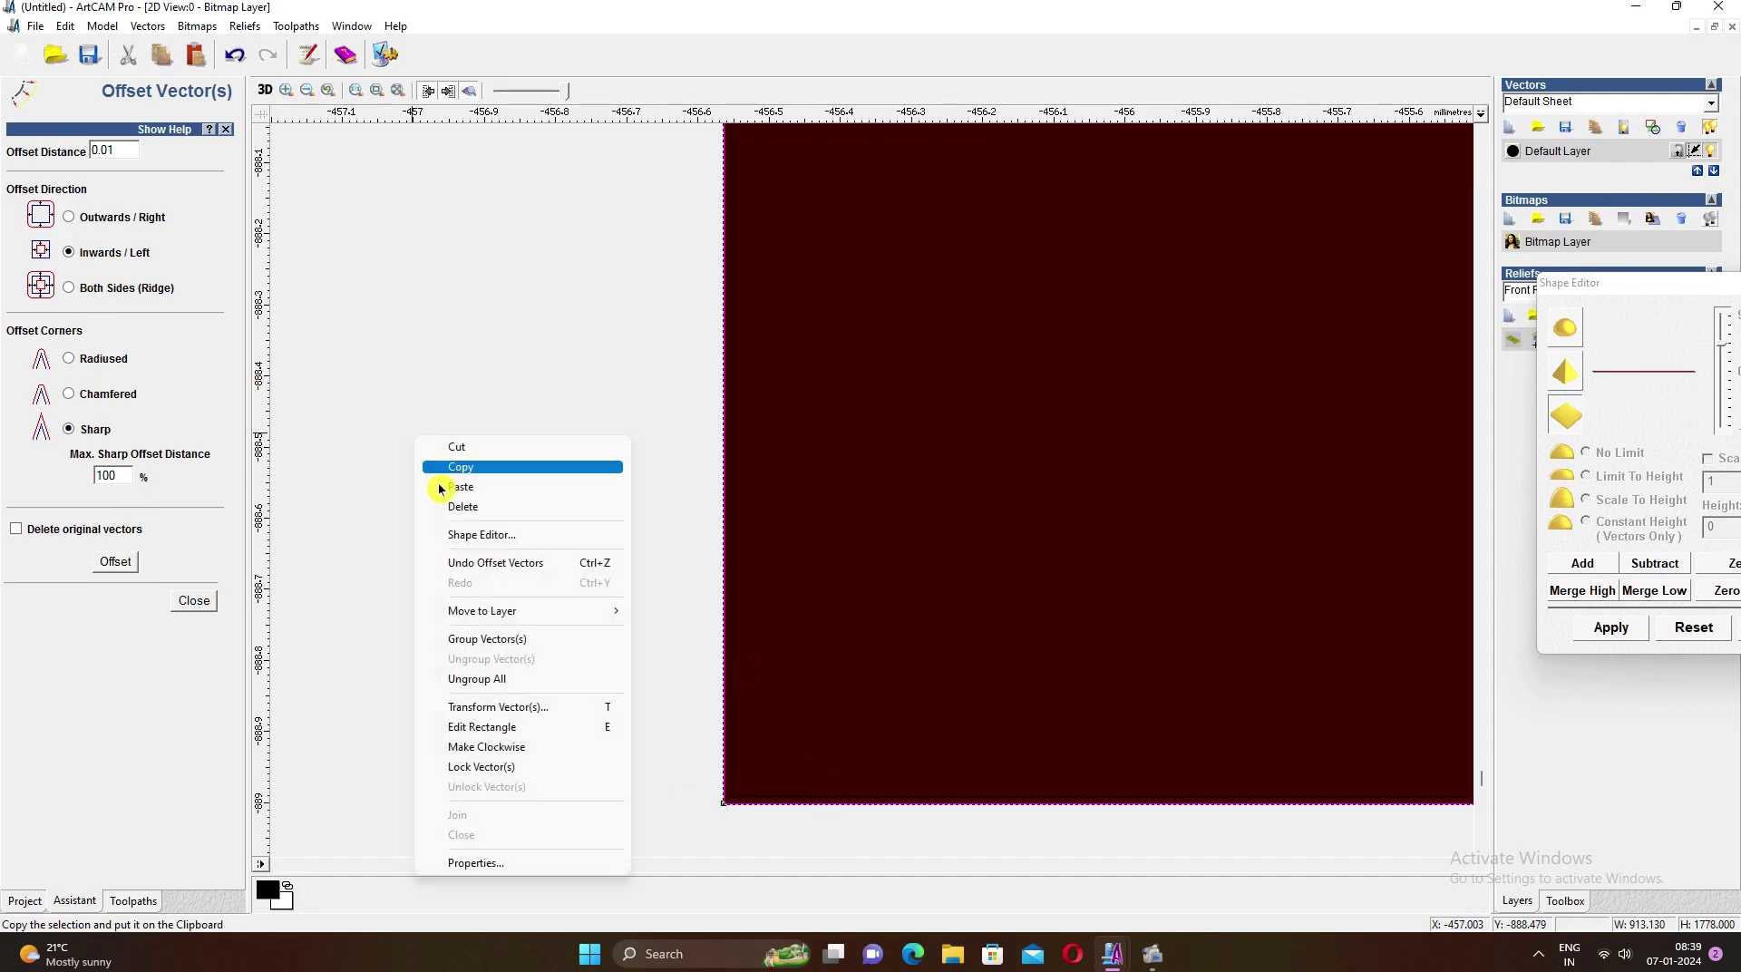
click(462, 506)
scroll(1015, 448, down, 5)
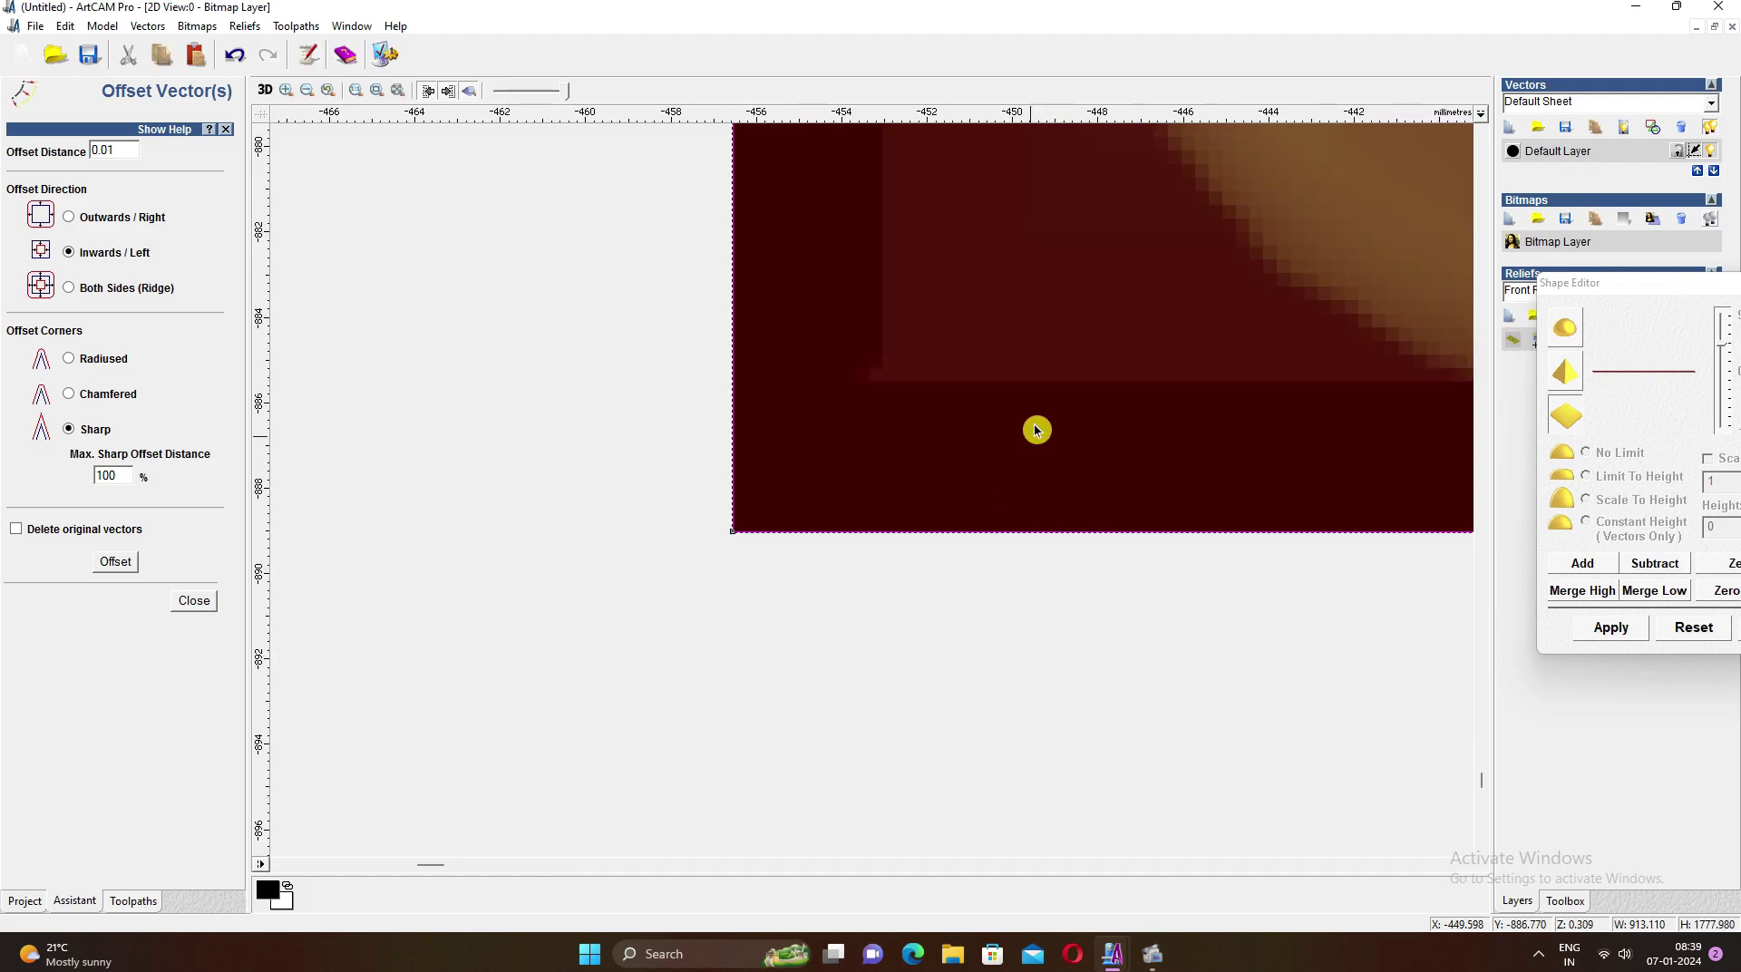
drag(1698, 280, 1543, 217)
scroll(888, 616, down, 1)
scroll(894, 602, up, 2)
scroll(844, 562, down, 2)
click(194, 602)
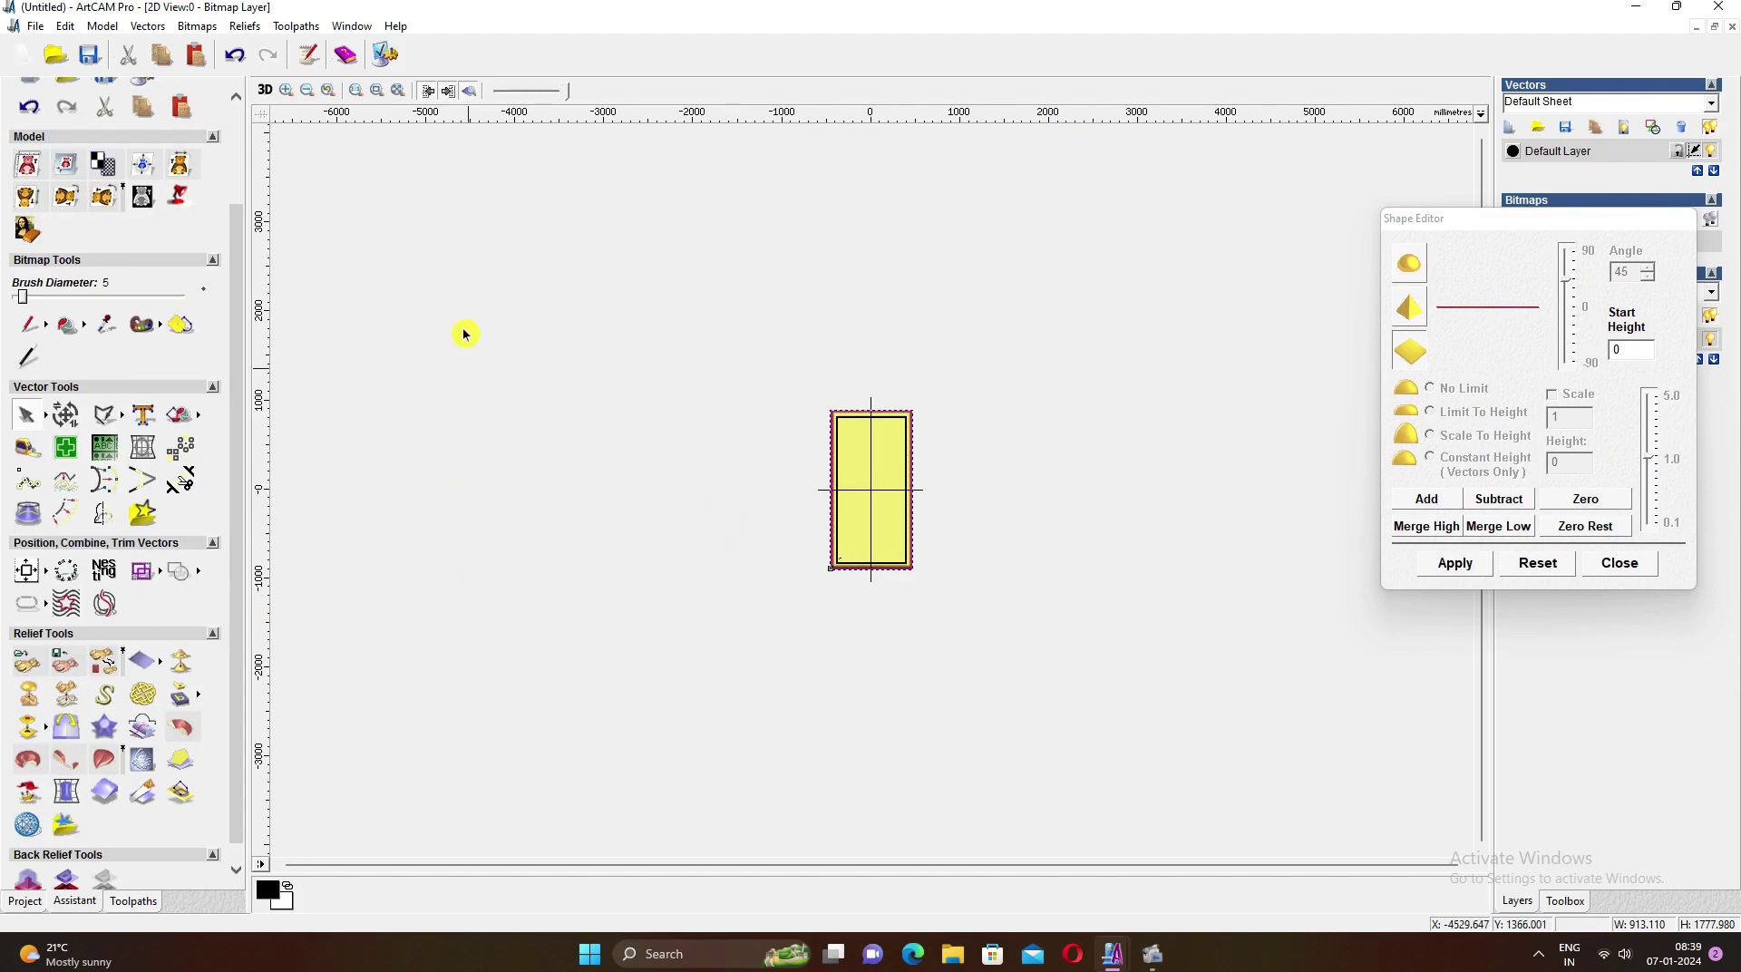
Check the door relief in 3D and its current height in the Scale Relief Height settings, without scaling it
click(265, 92)
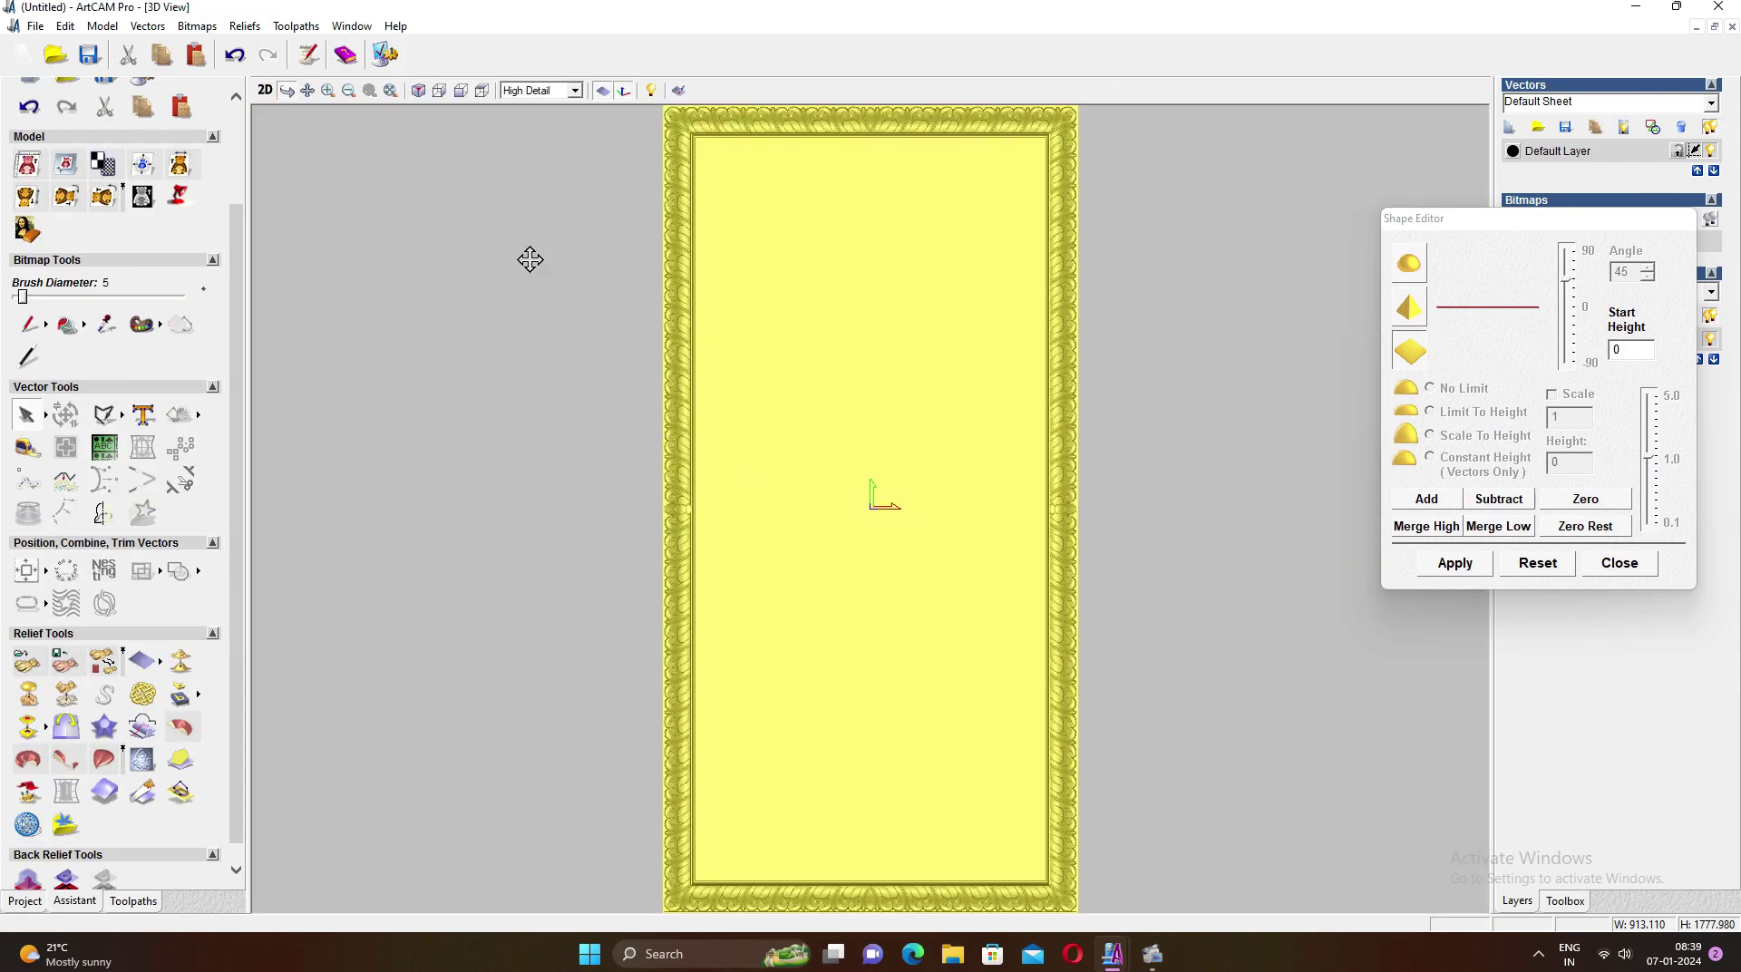
click(265, 90)
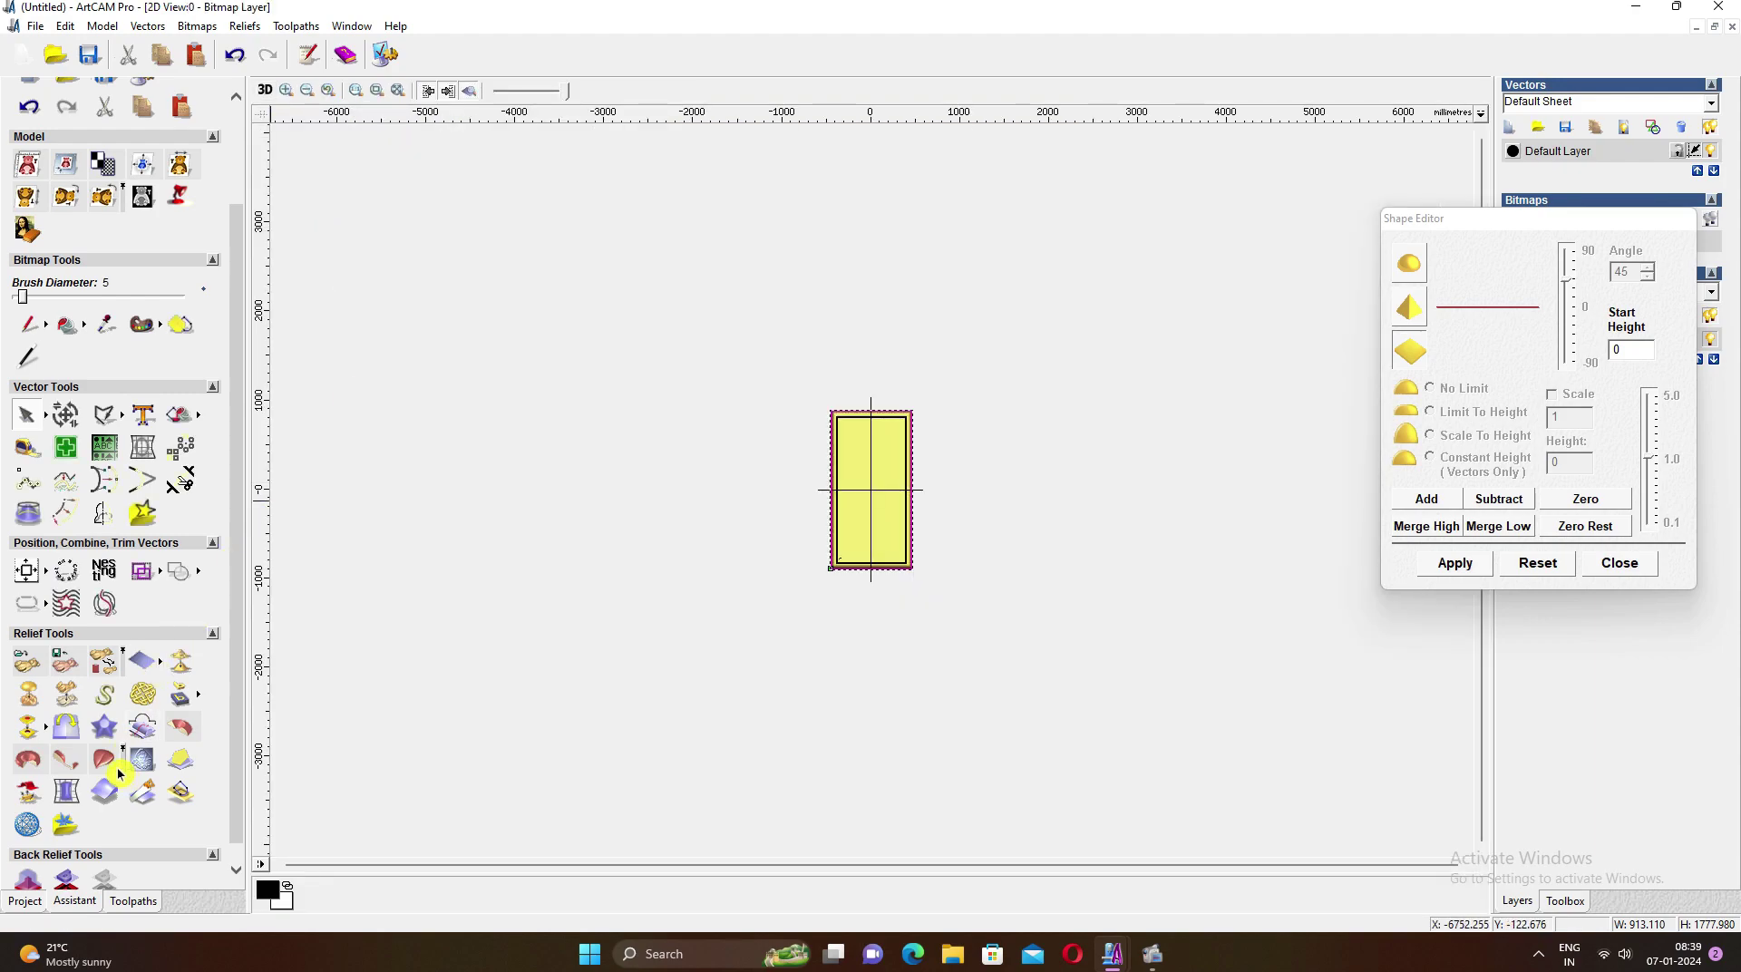
click(66, 697)
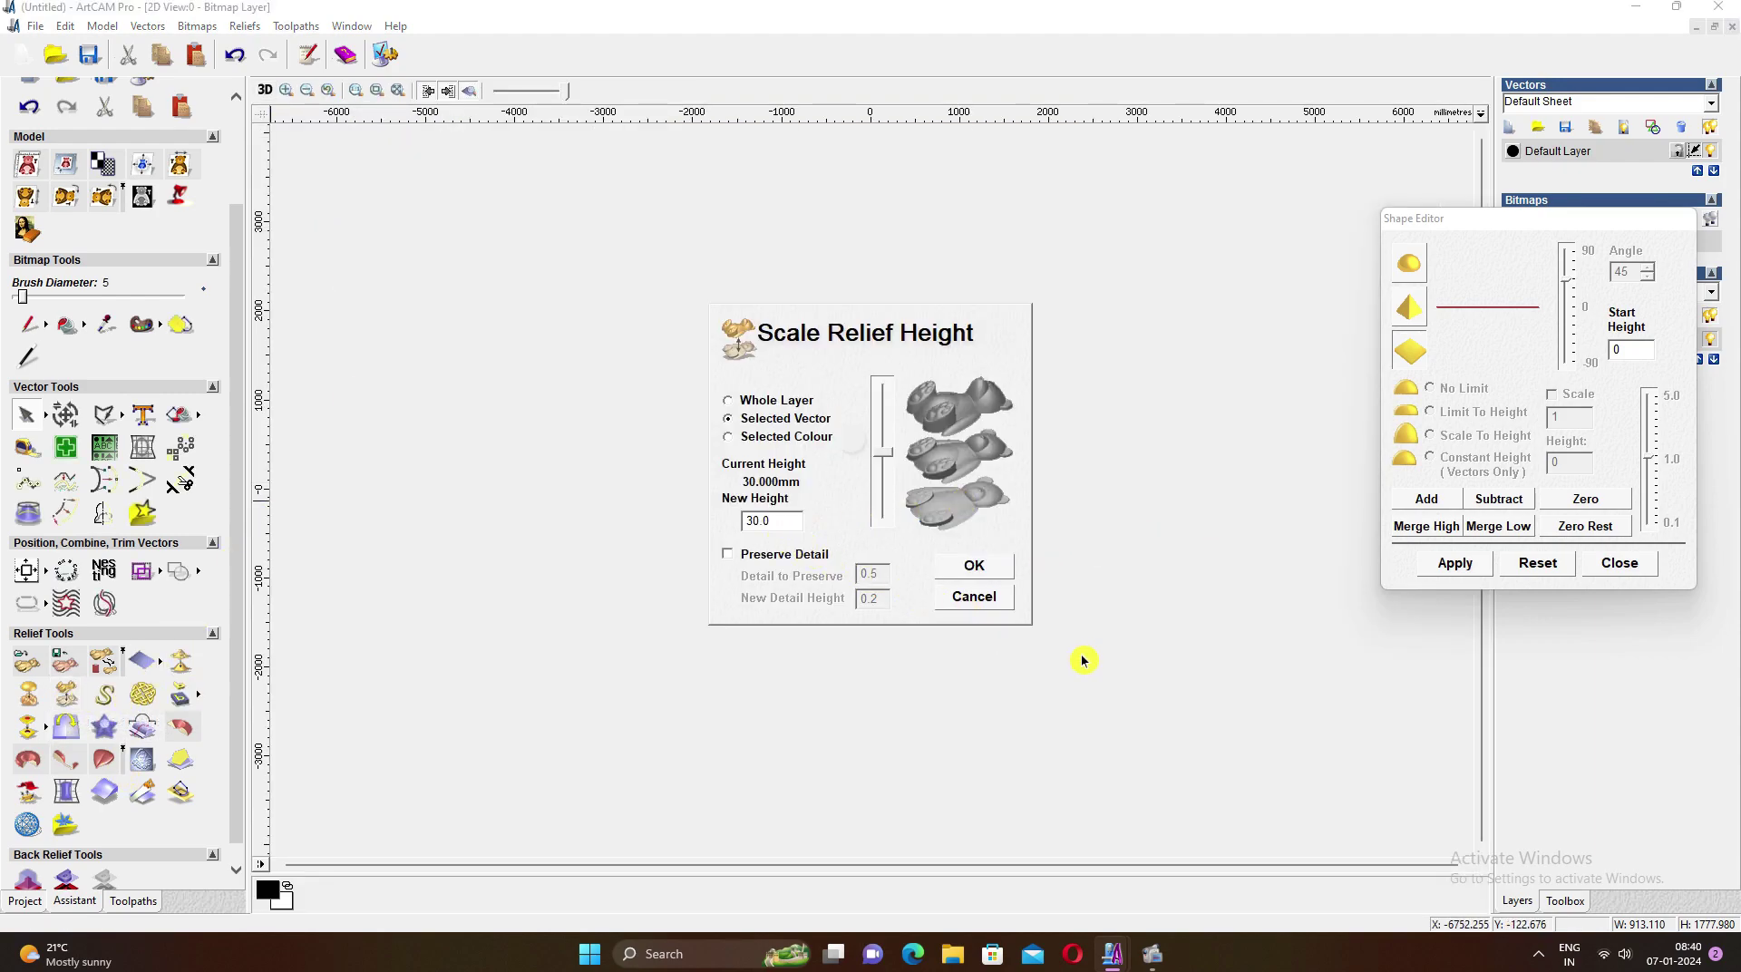
click(974, 597)
scroll(921, 676, up, 1)
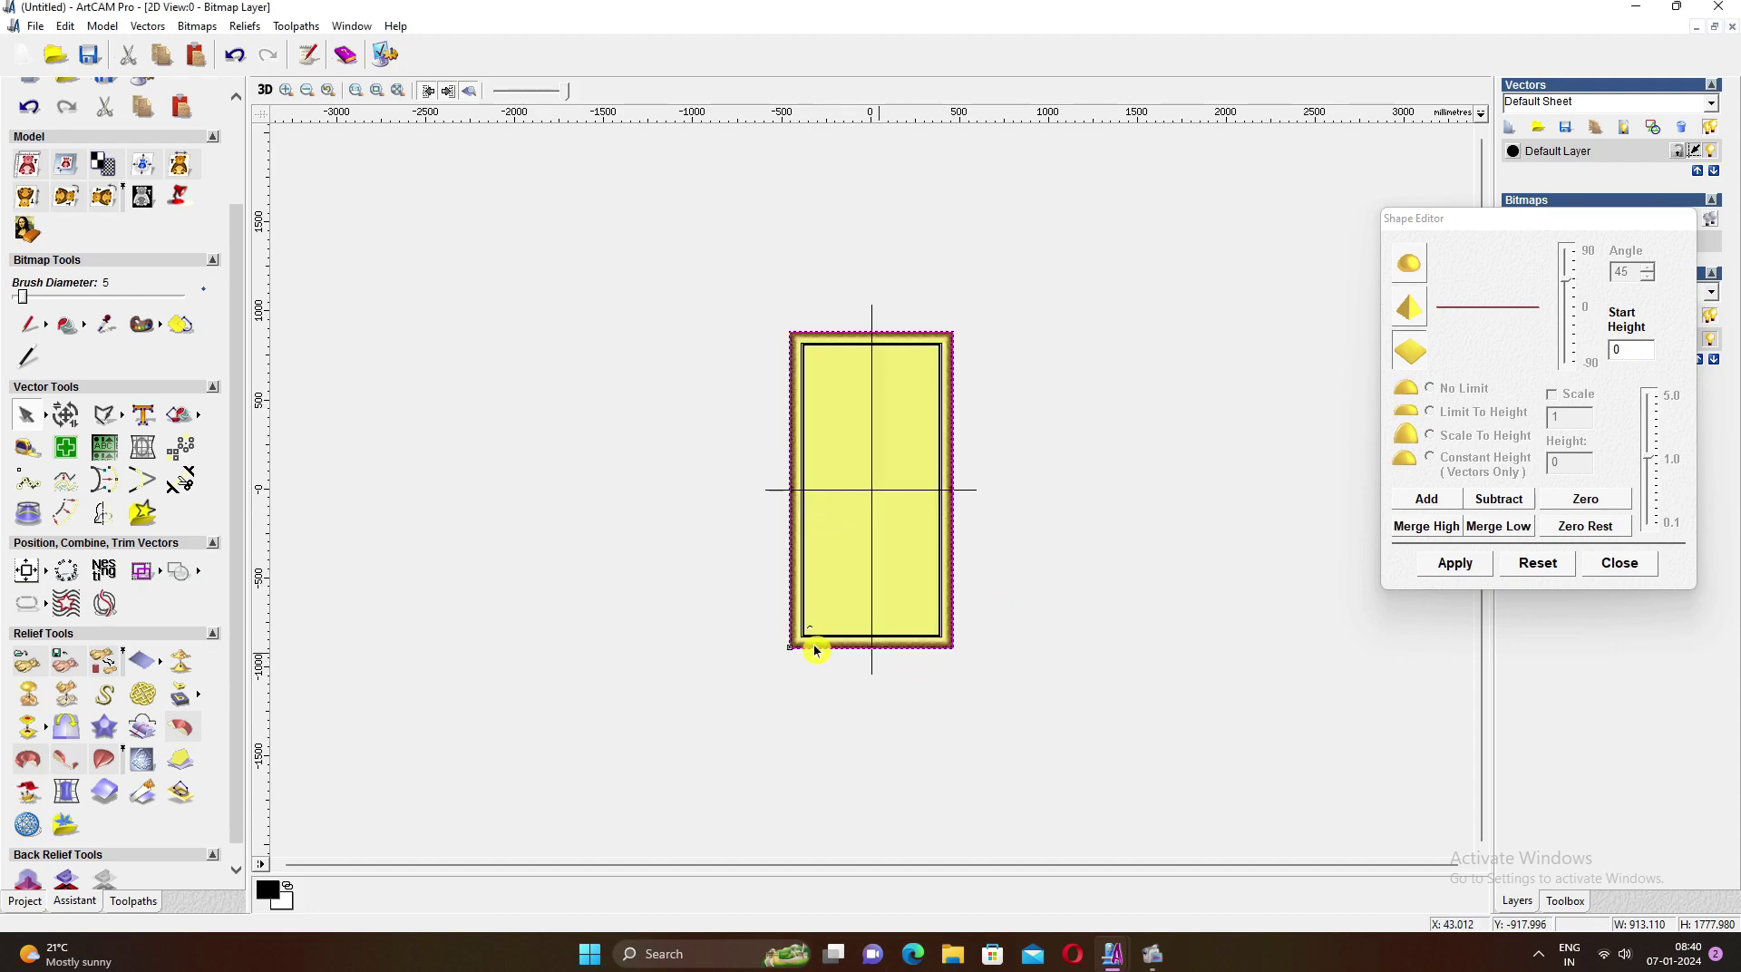
Start a Machine Along Vector toolpath on the door outline and choose Ball Nose 5 mm as its profiling tool
click(133, 900)
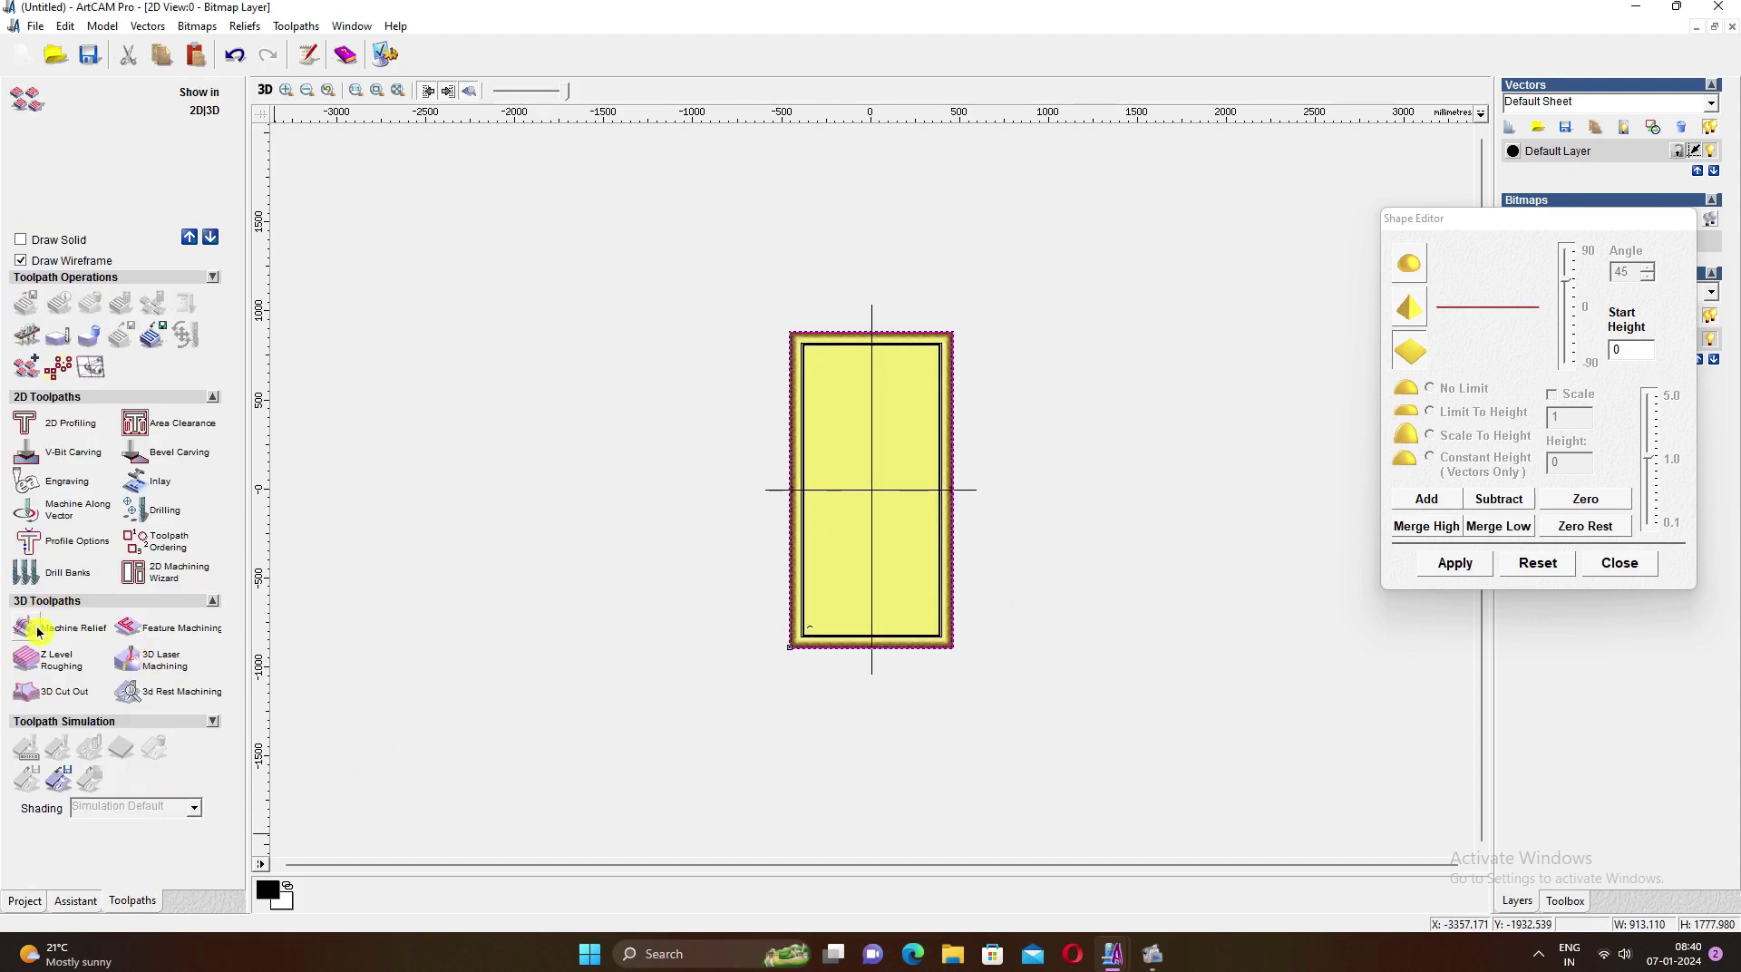
click(28, 513)
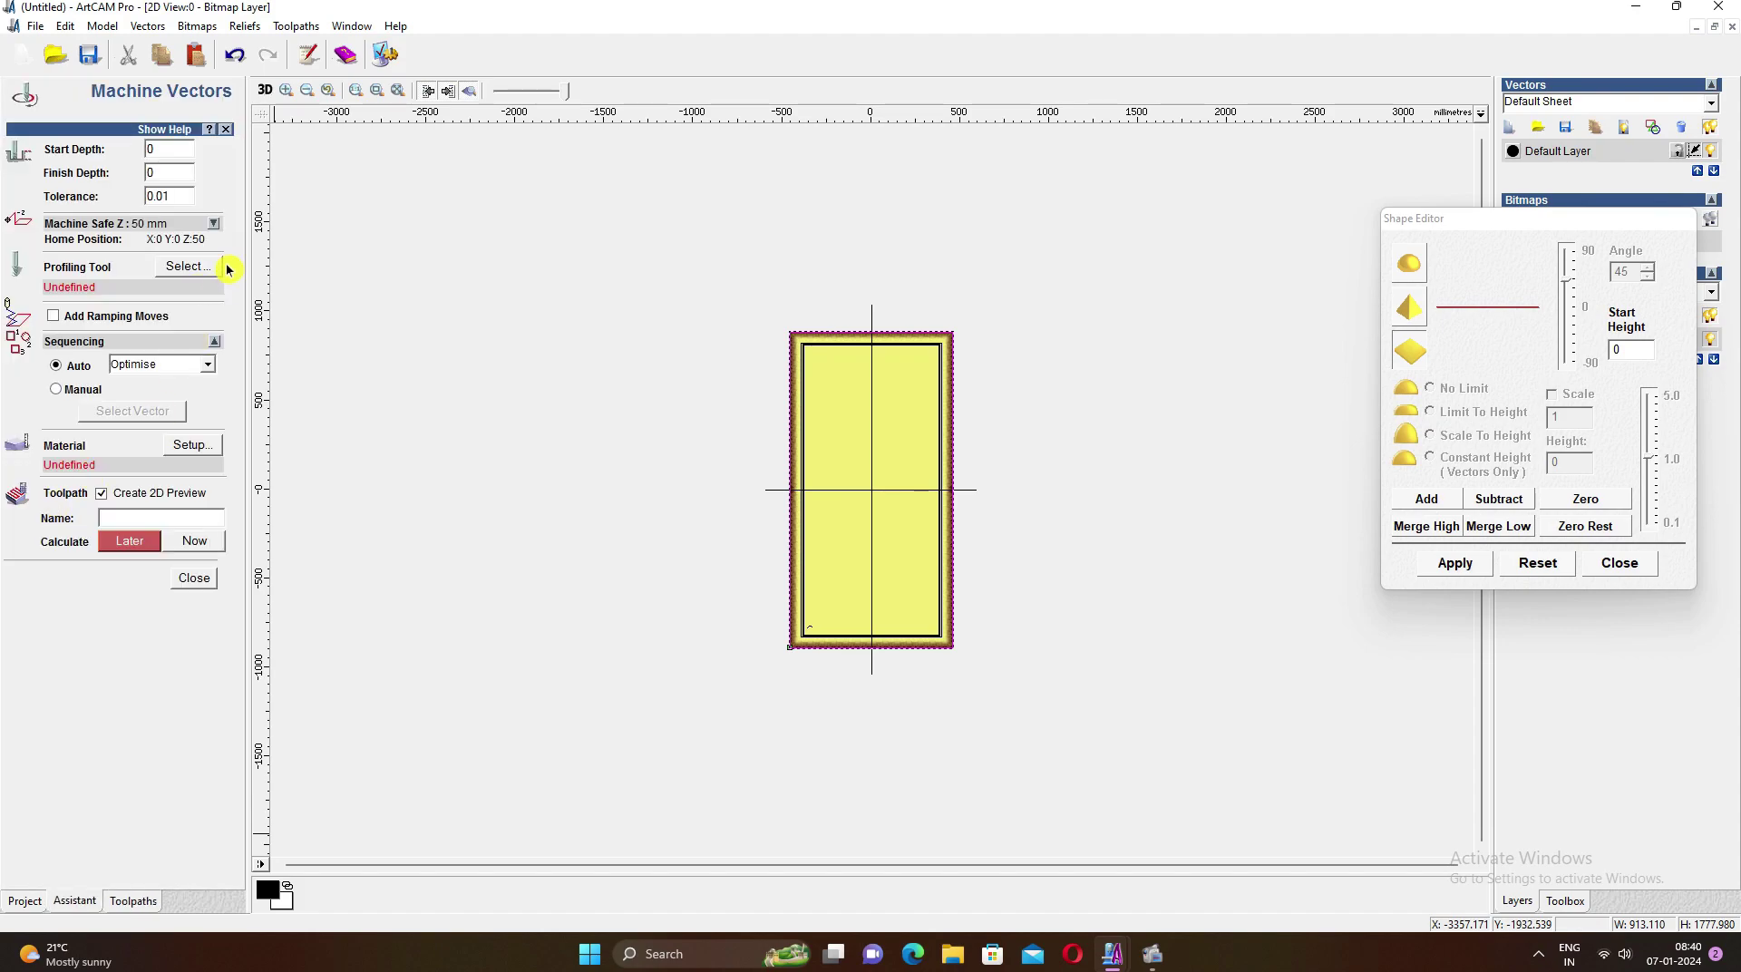
click(188, 266)
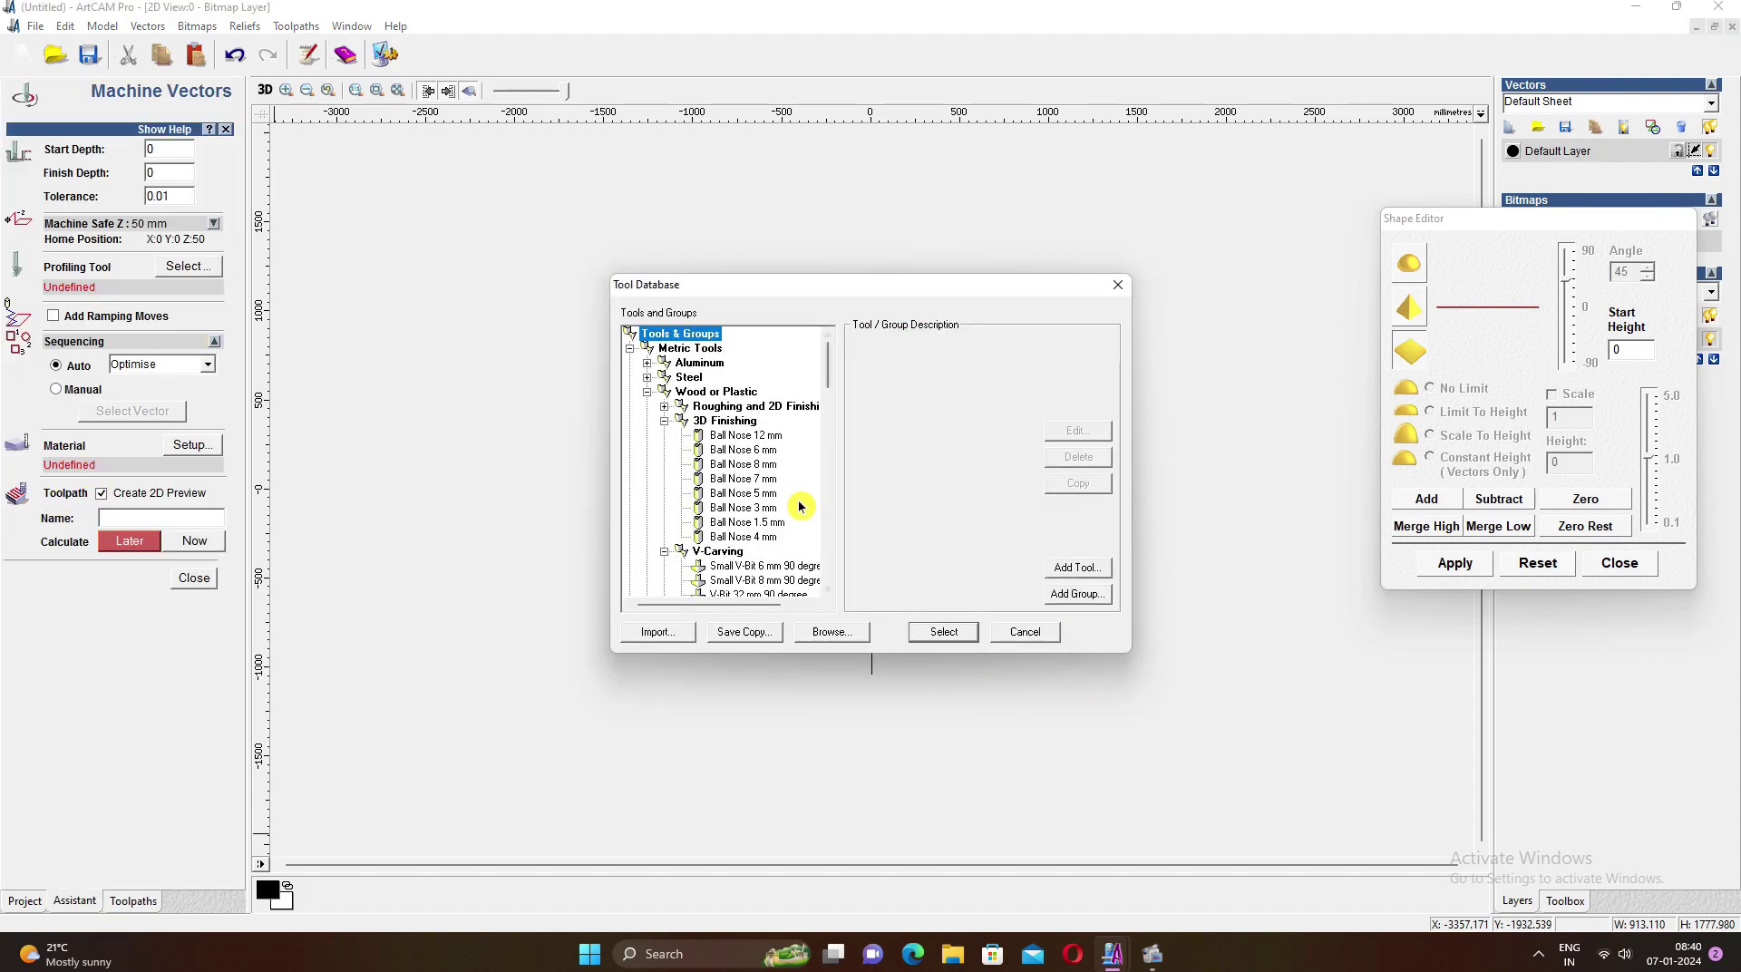
click(762, 495)
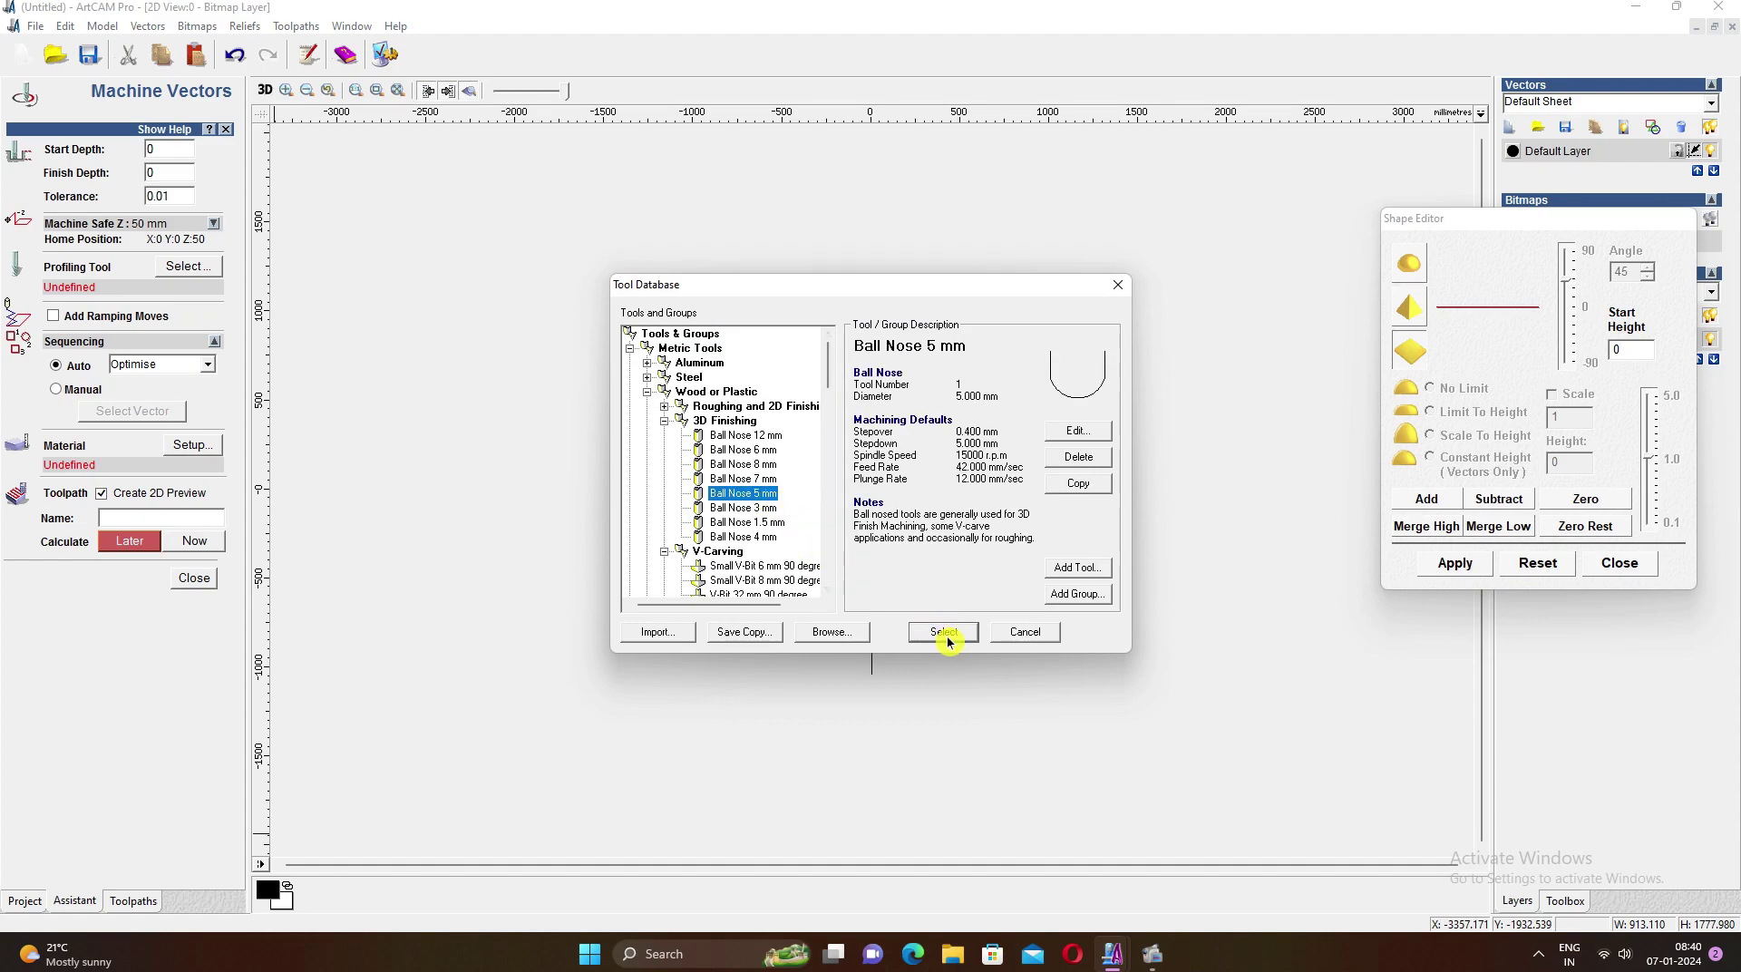
click(1078, 432)
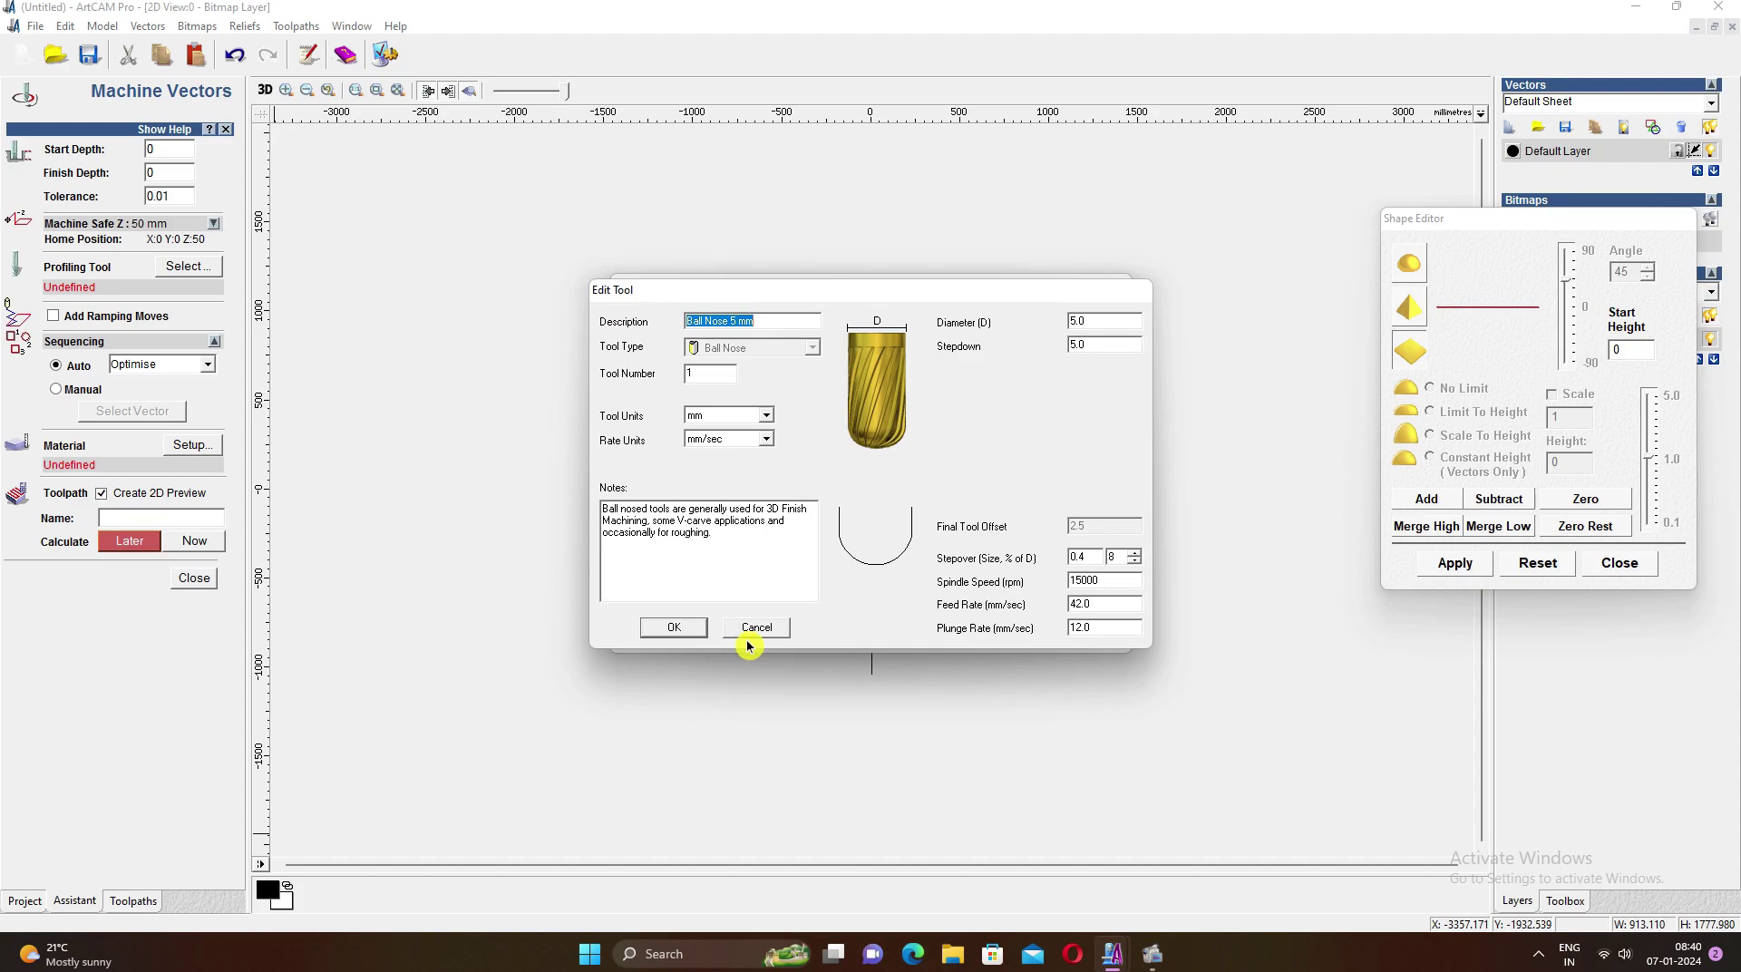
click(673, 628)
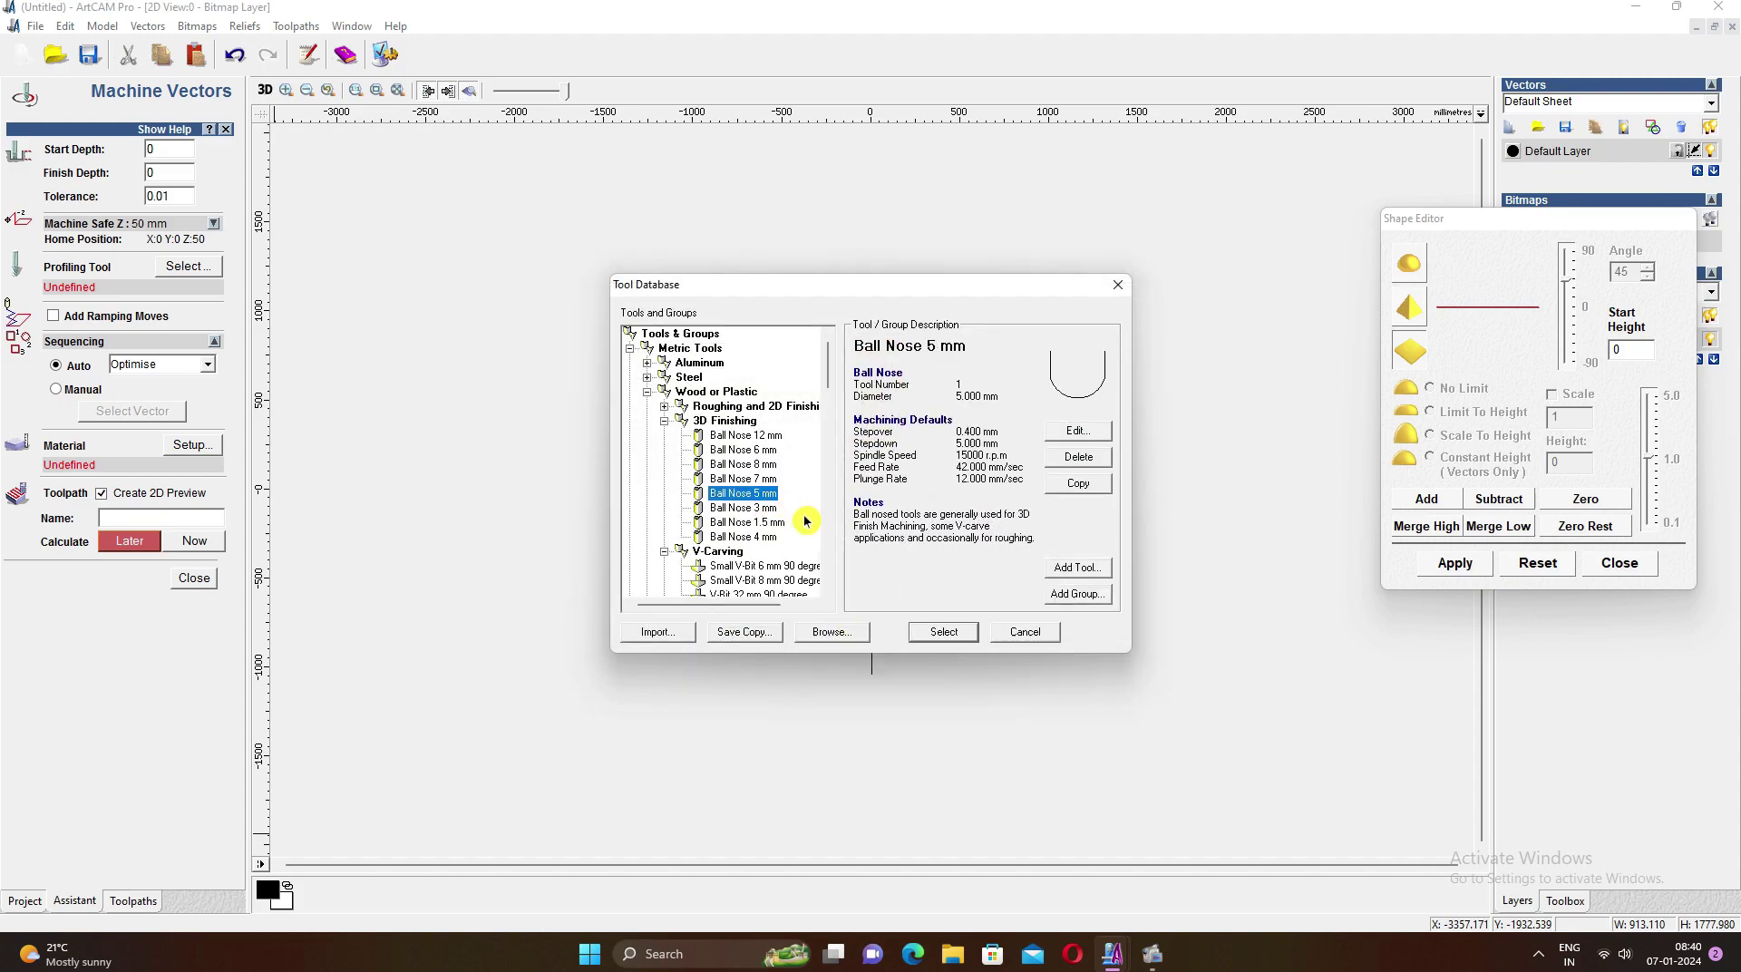
click(945, 633)
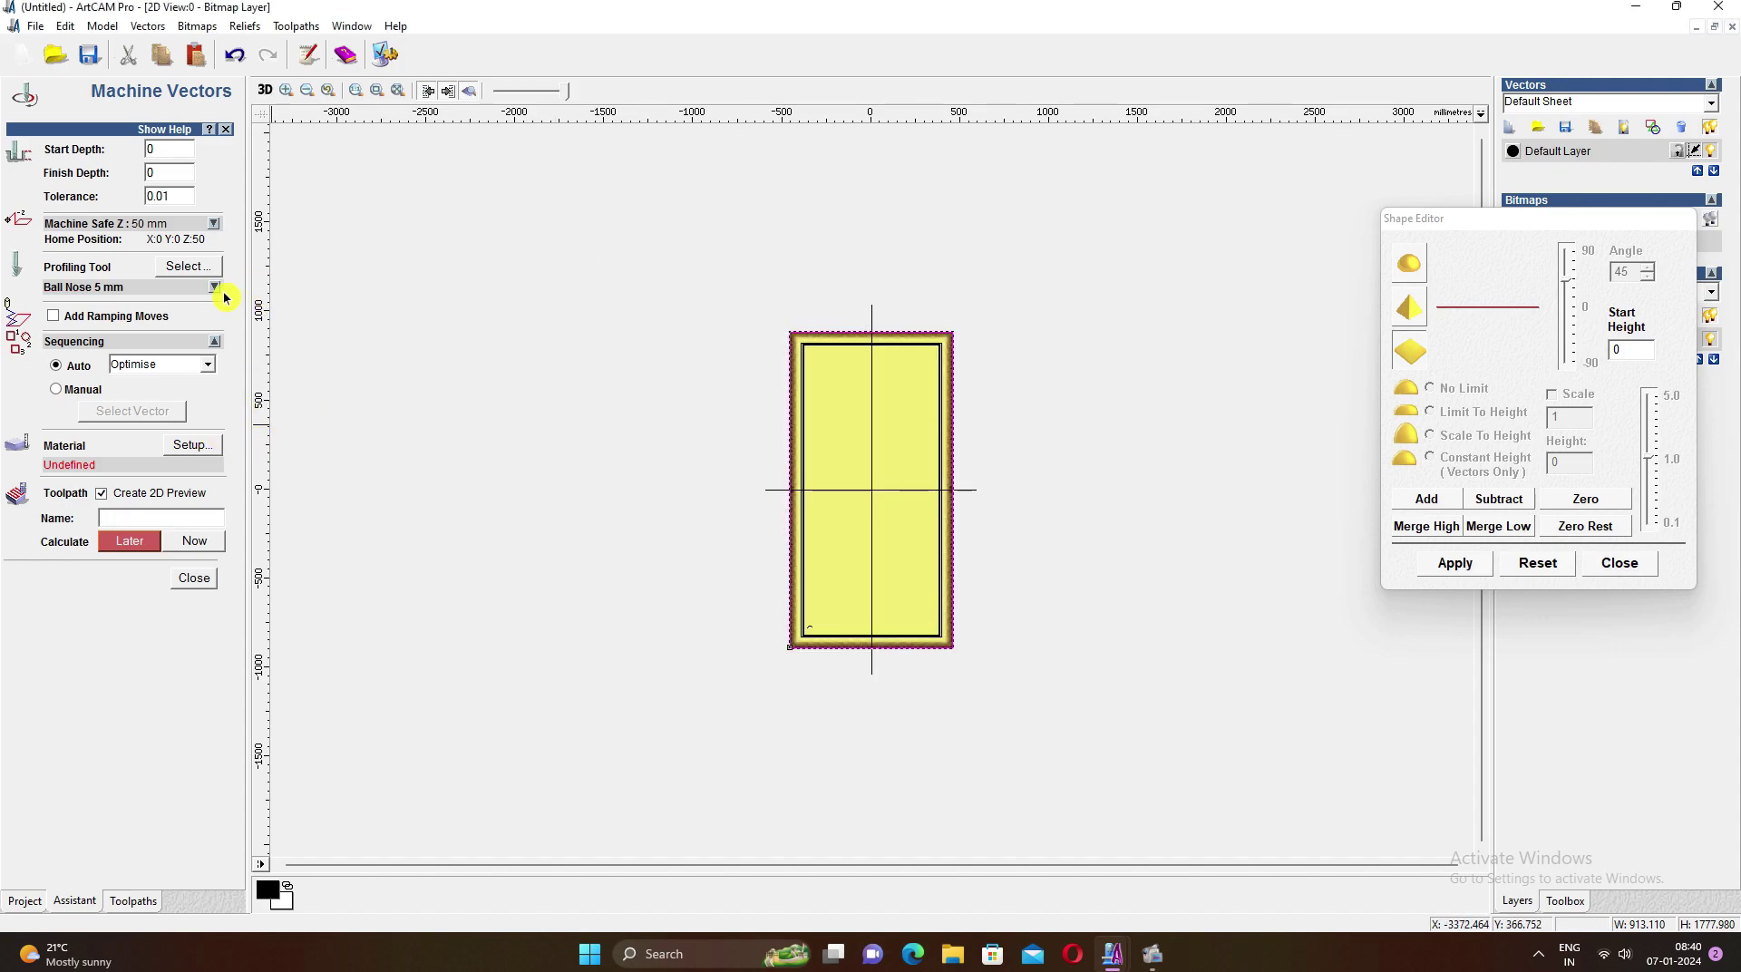
Set the material thickness to 40 mm and calculate the Machine Vectors toolpath immediately
click(192, 447)
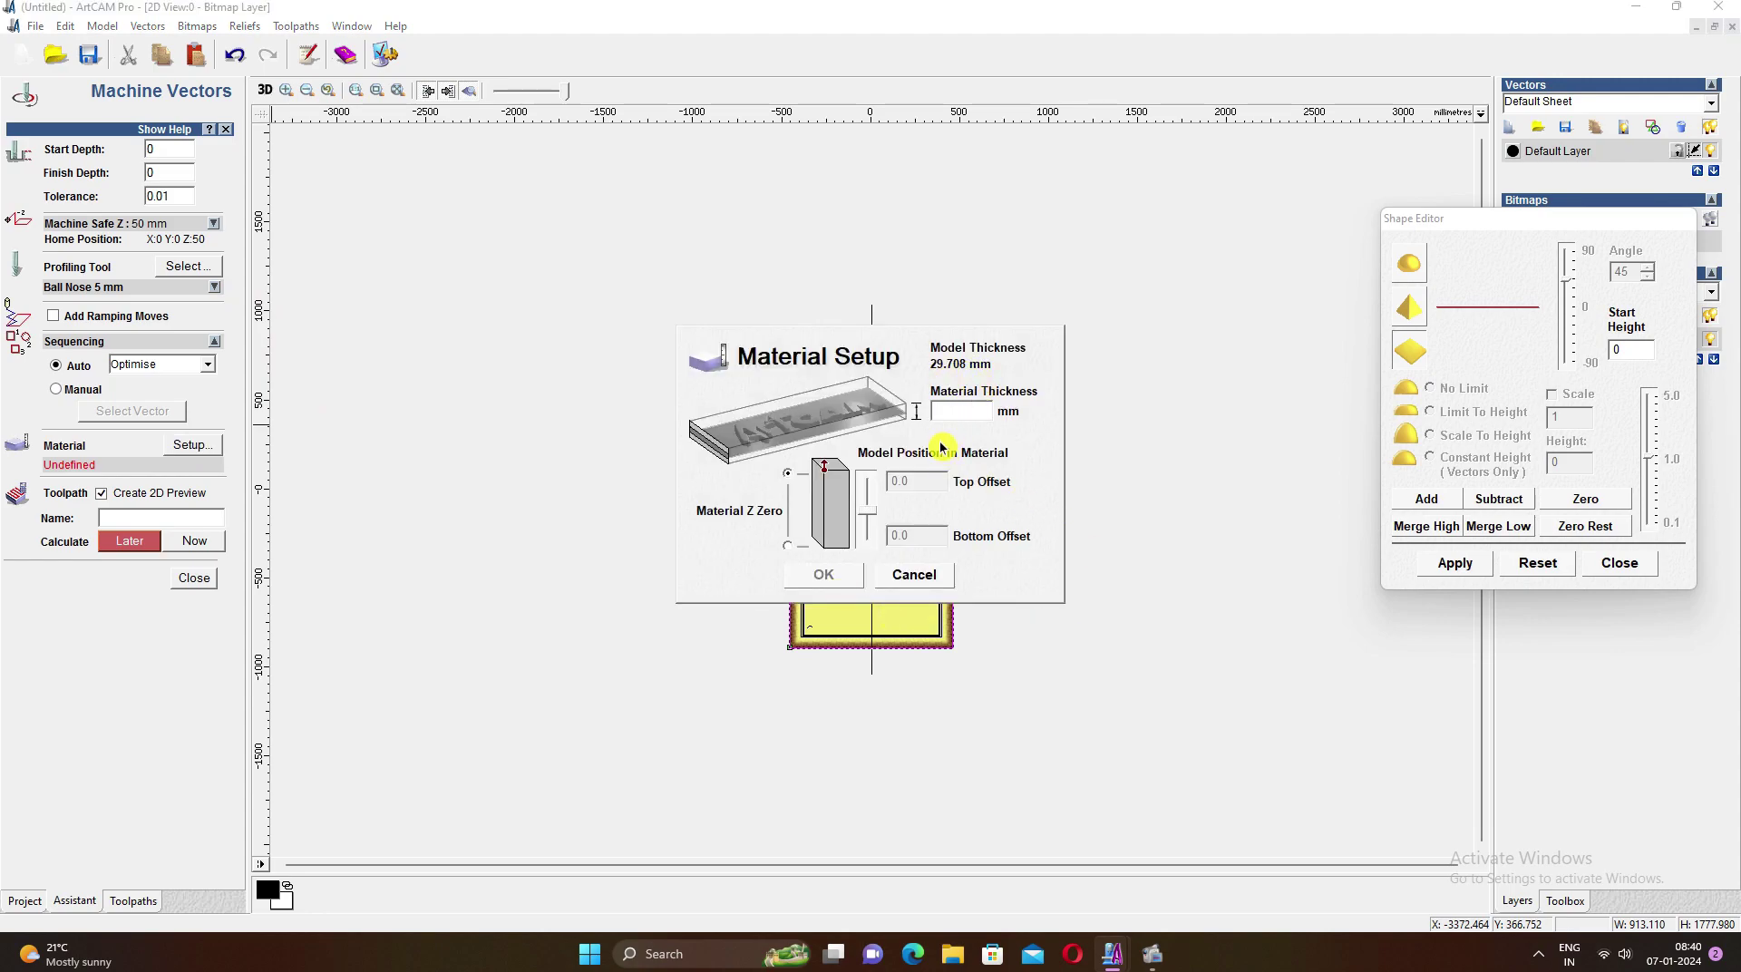
text(40)
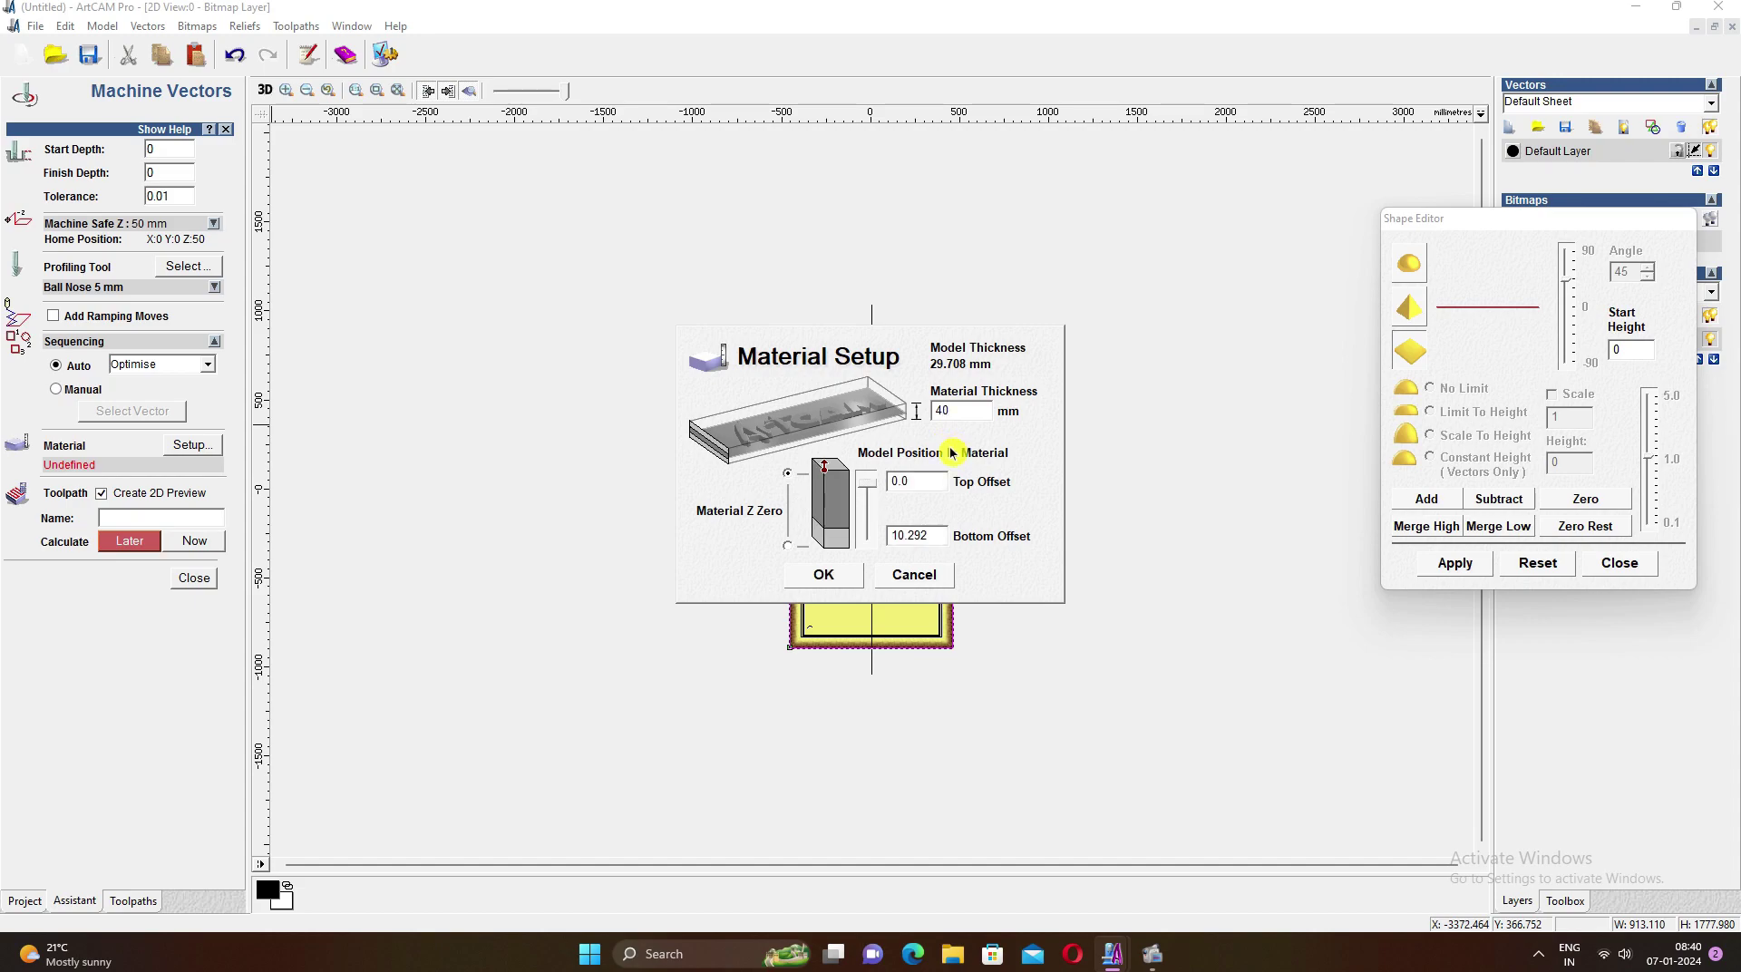
click(827, 575)
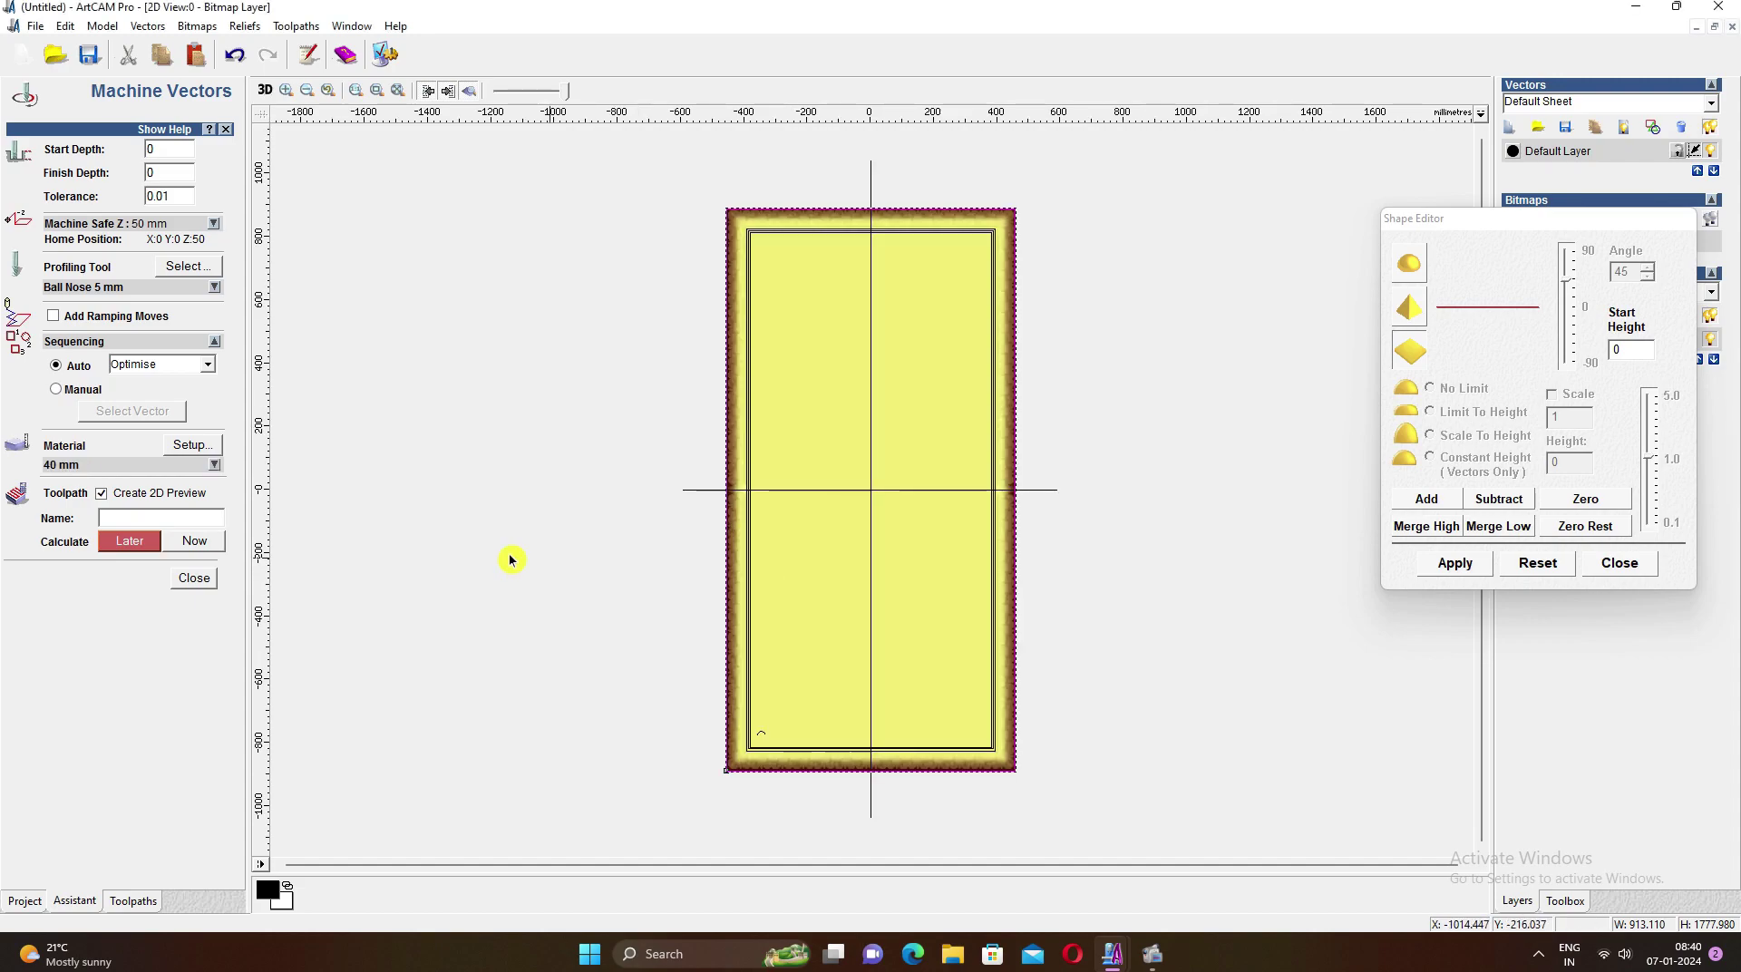
click(196, 543)
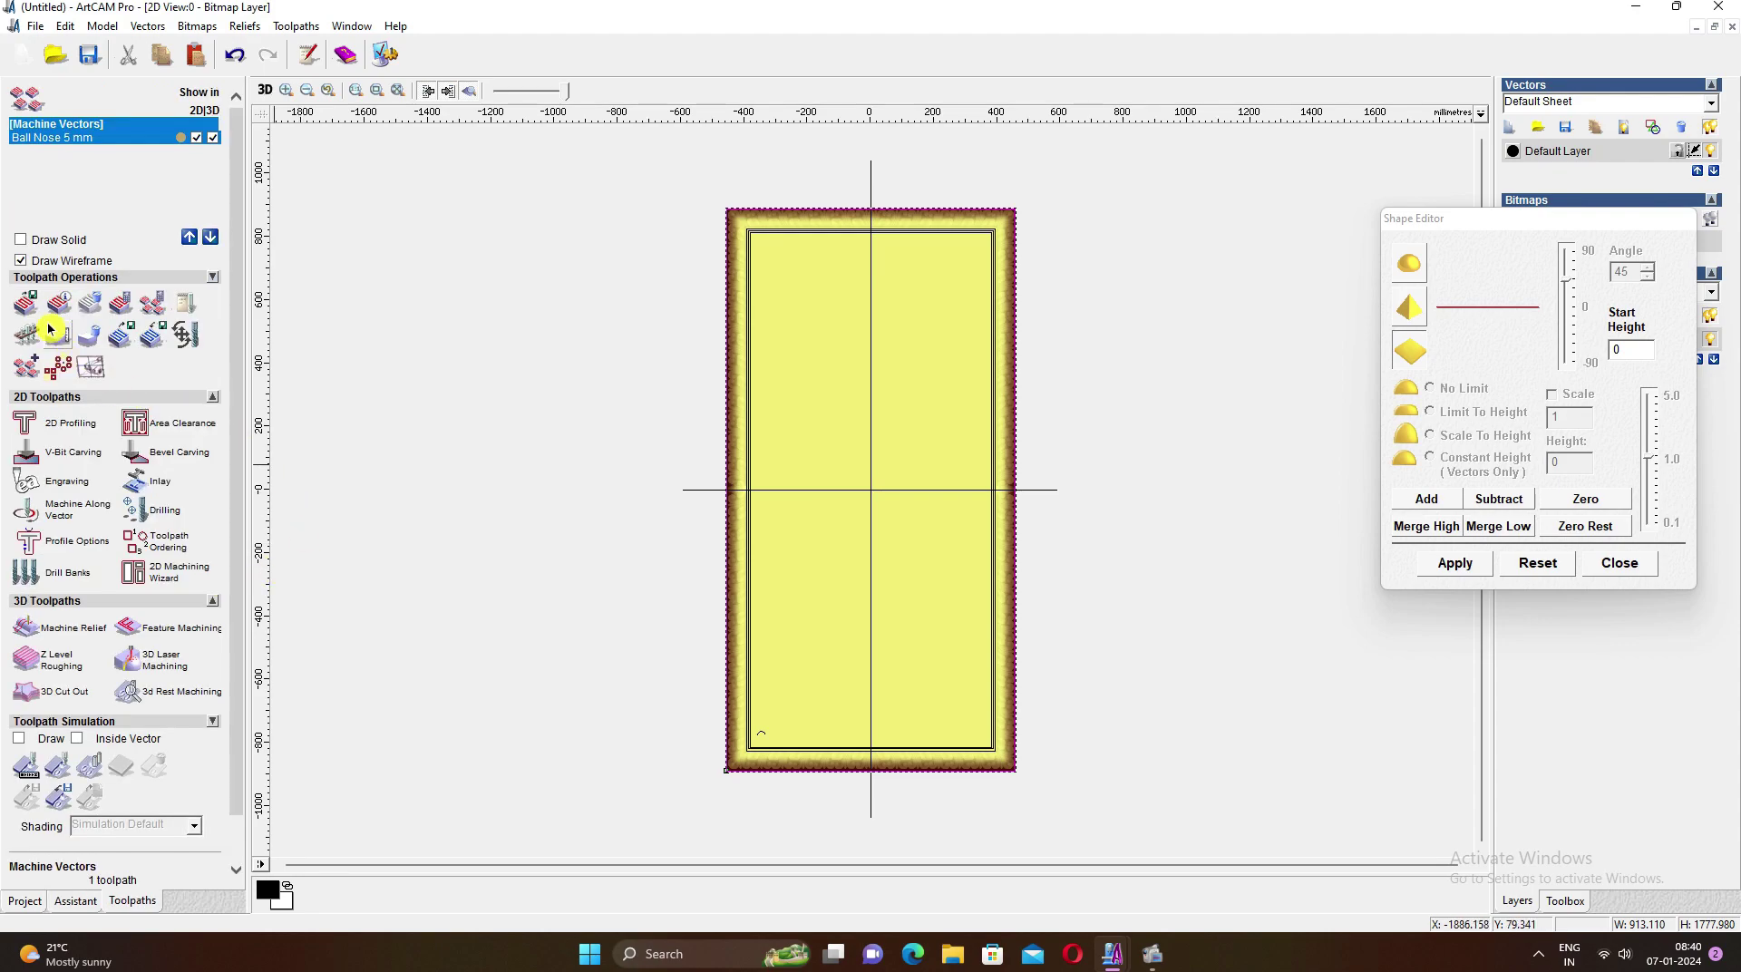
Save the Machine Vectors toolpath to the Desktop as 2D in G-Code (mm) format, and delete the toolpath from the list
click(24, 305)
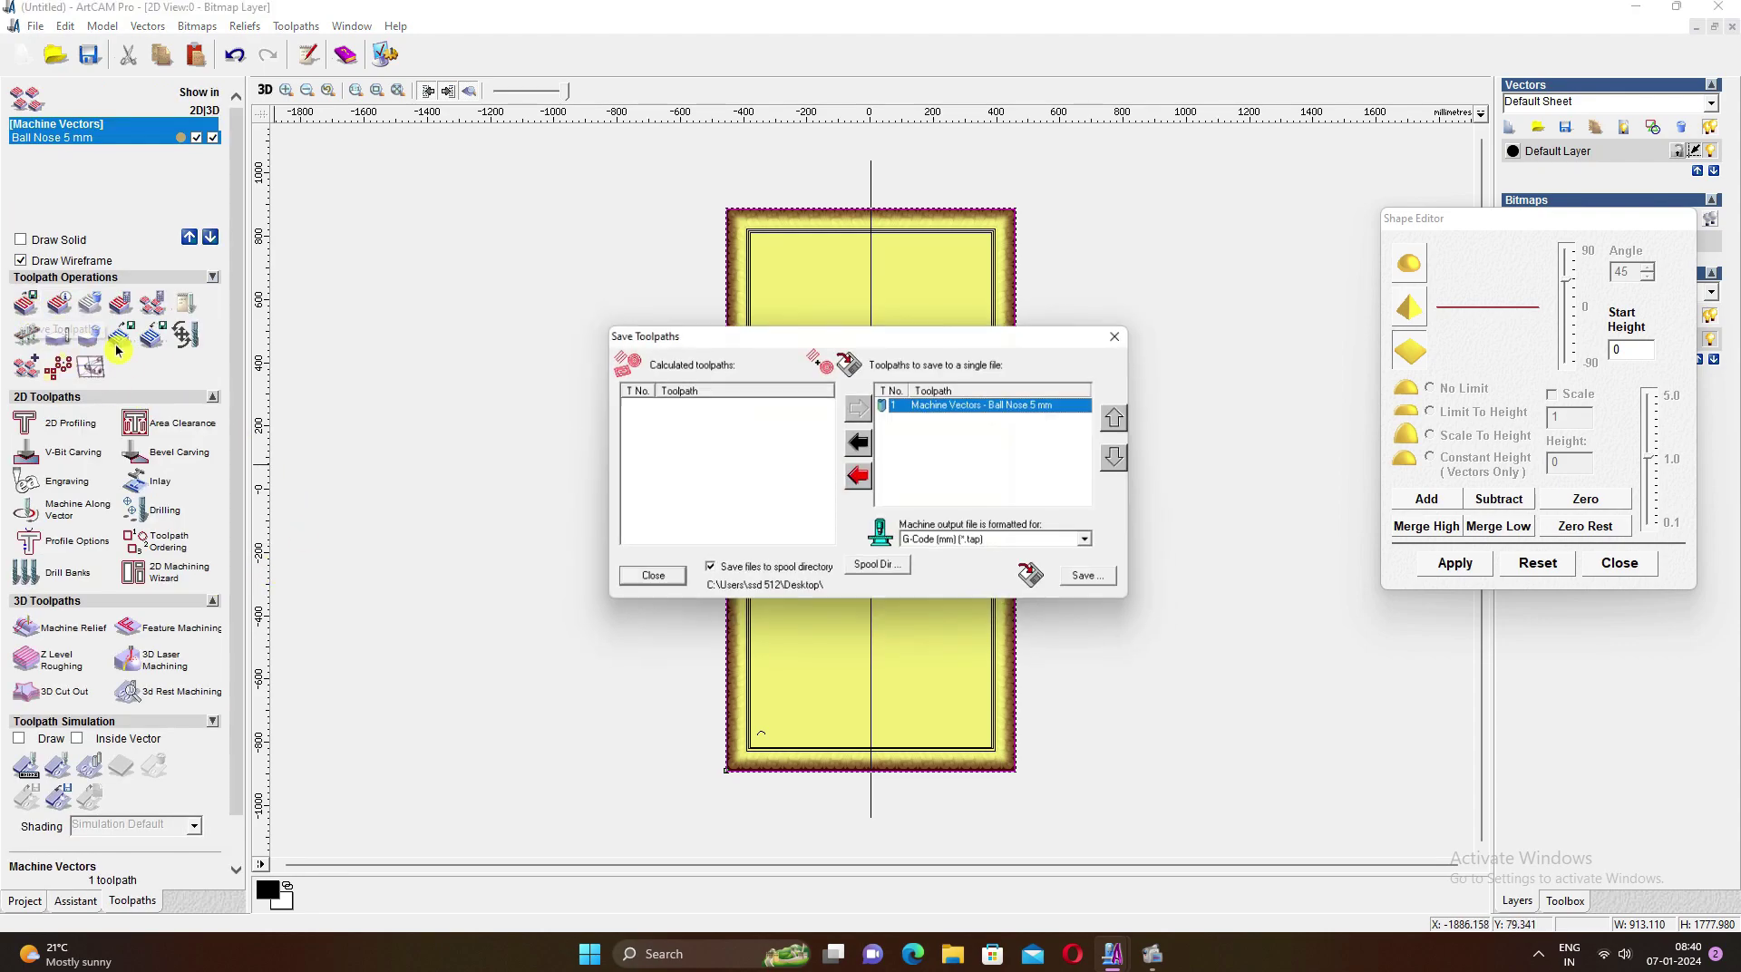
click(1098, 583)
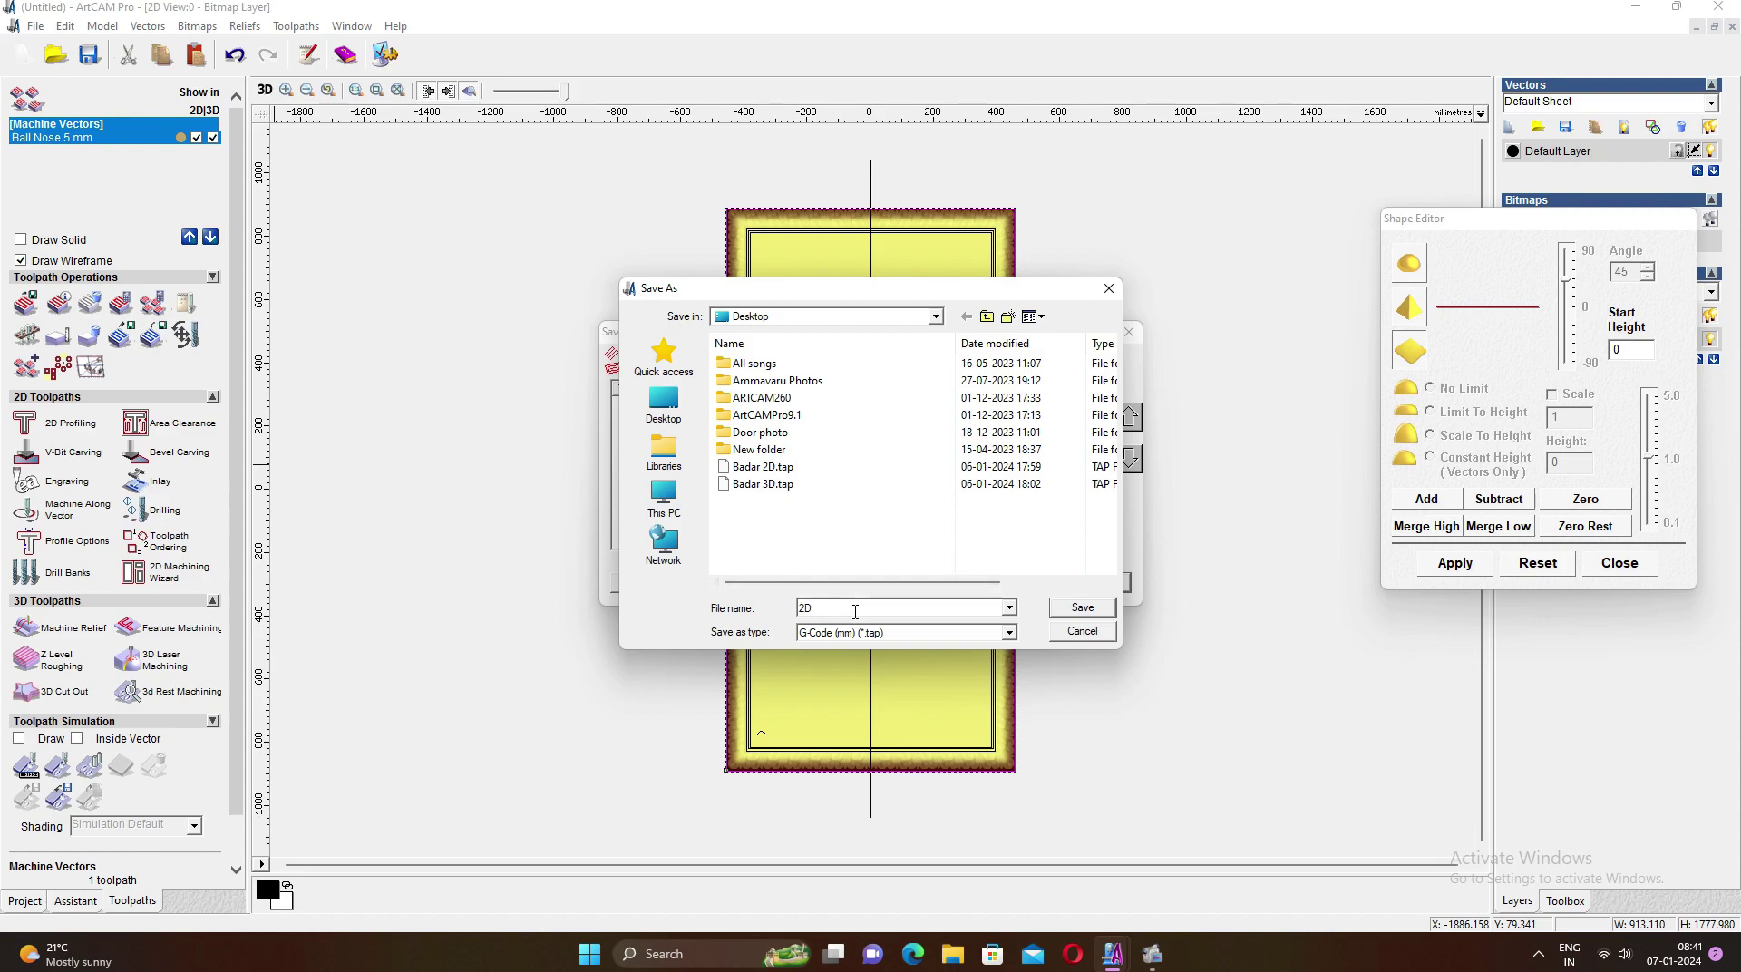
click(1085, 610)
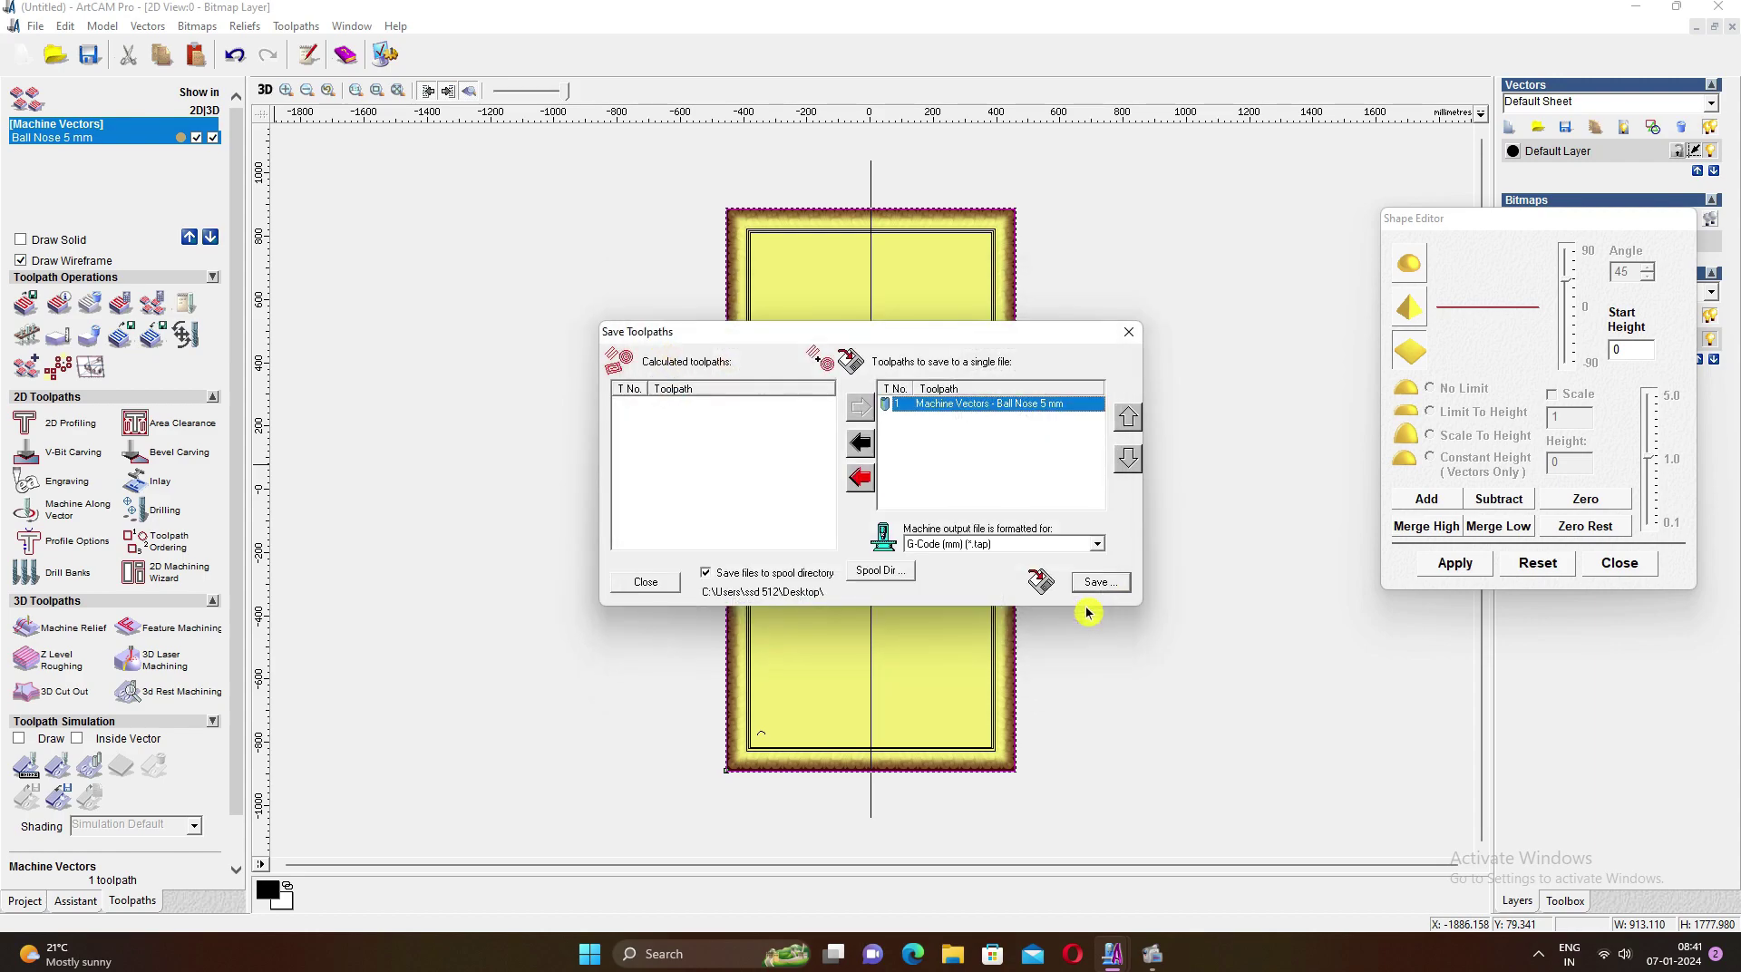
click(1129, 332)
click(91, 309)
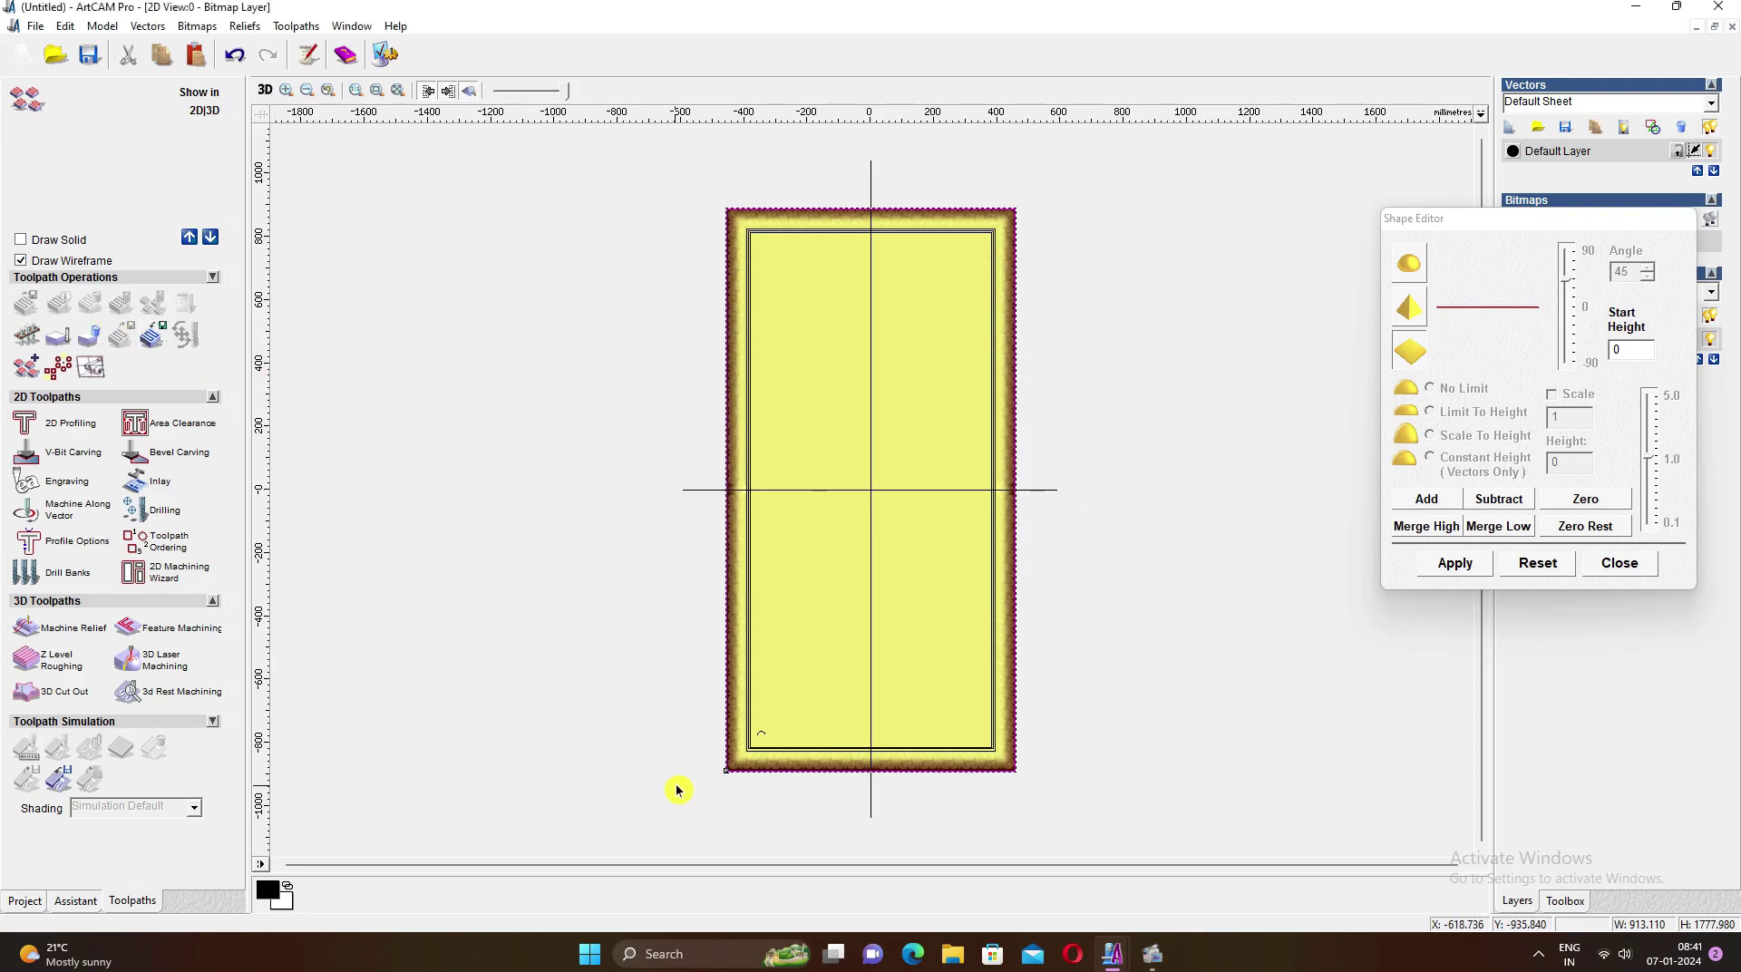
Set up a raster Machine Relief toolpath for the selected vector with the Ball Nose 5 mm tool, accepting the 40 mm material
click(38, 632)
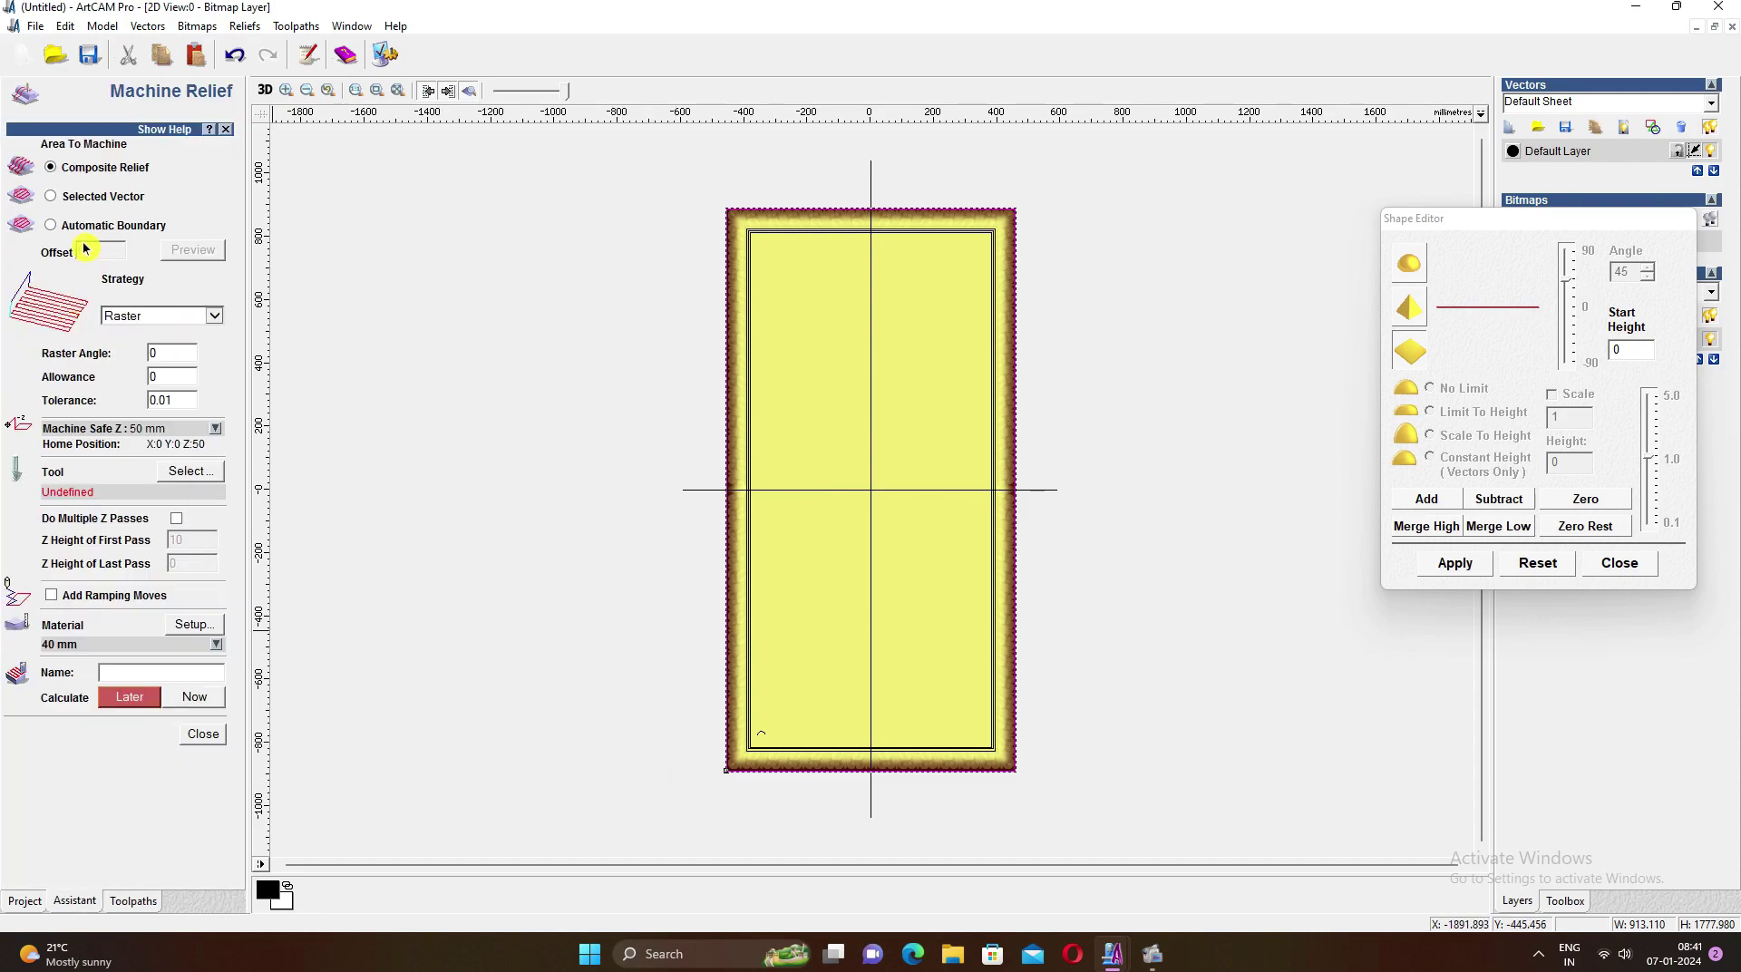
click(52, 197)
click(191, 470)
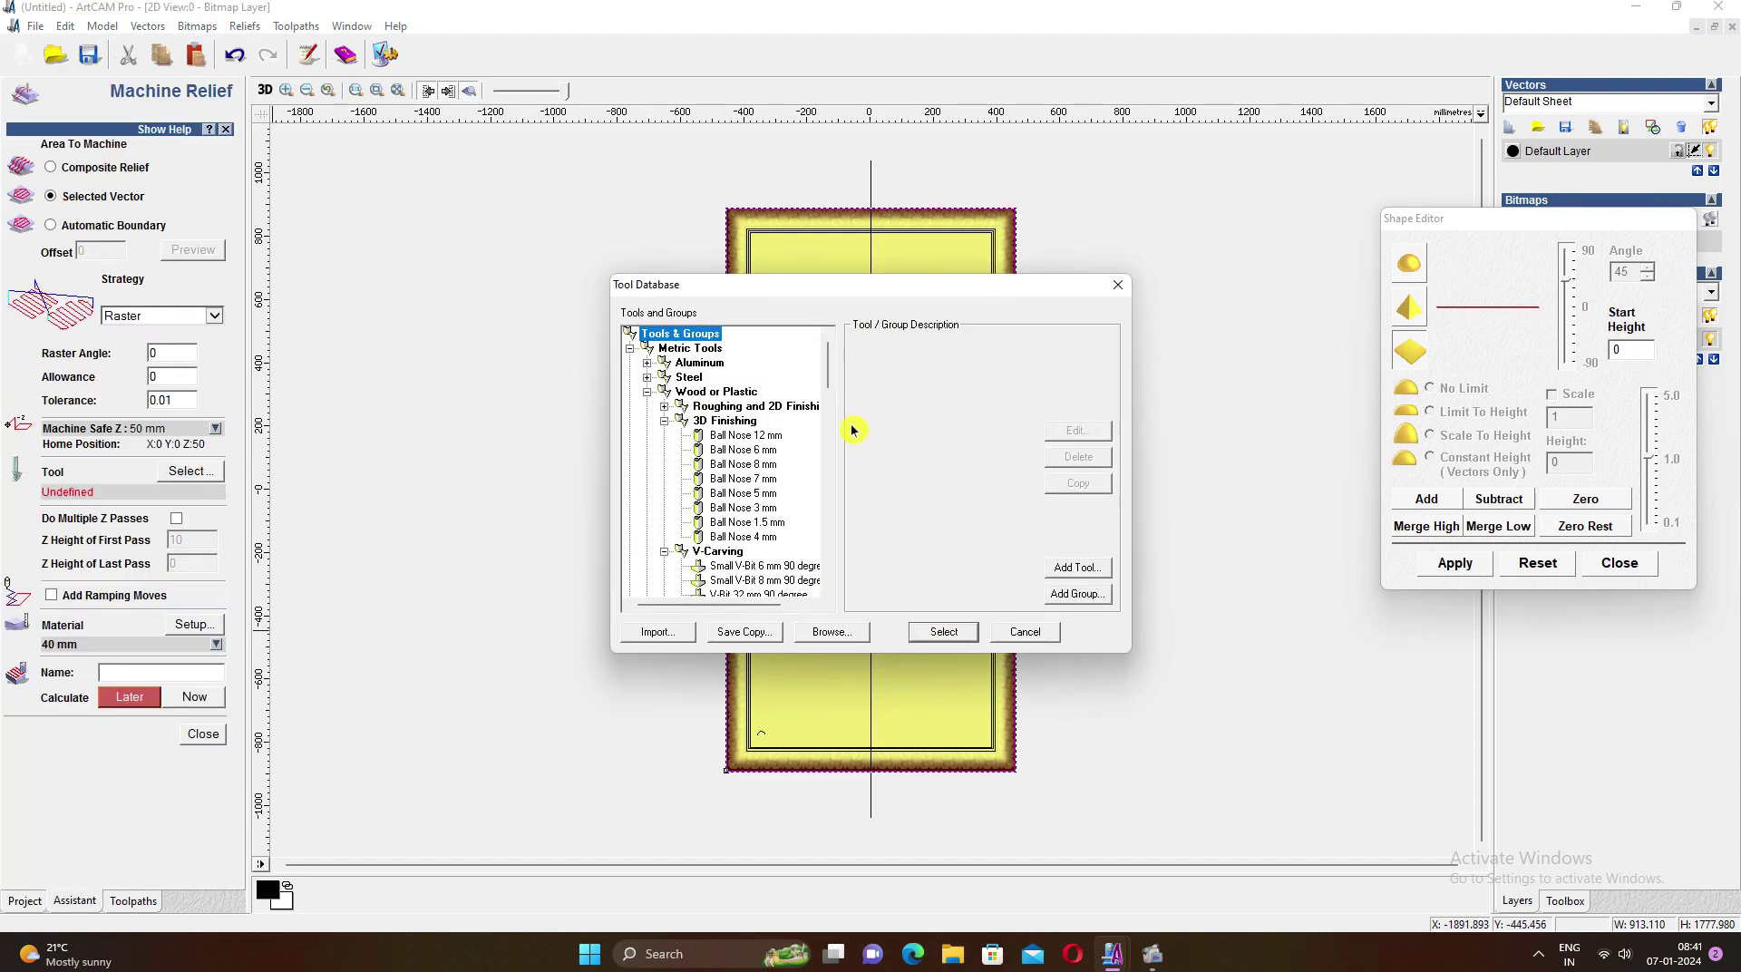
click(746, 493)
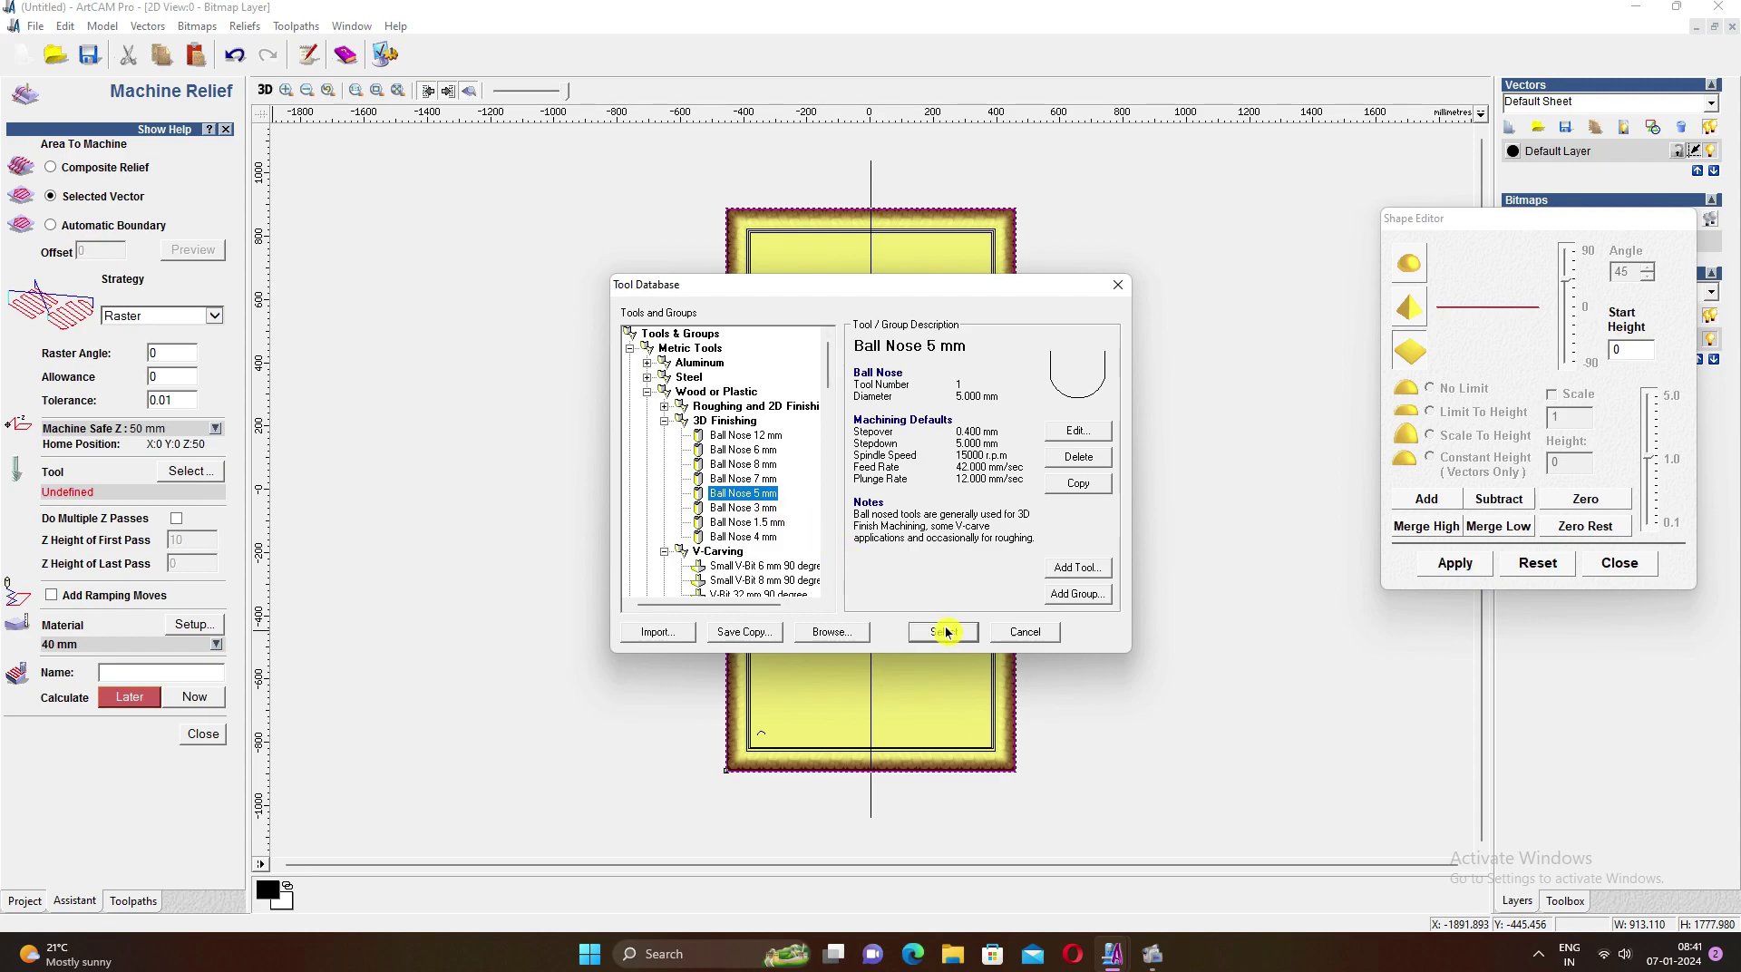
click(943, 632)
click(194, 624)
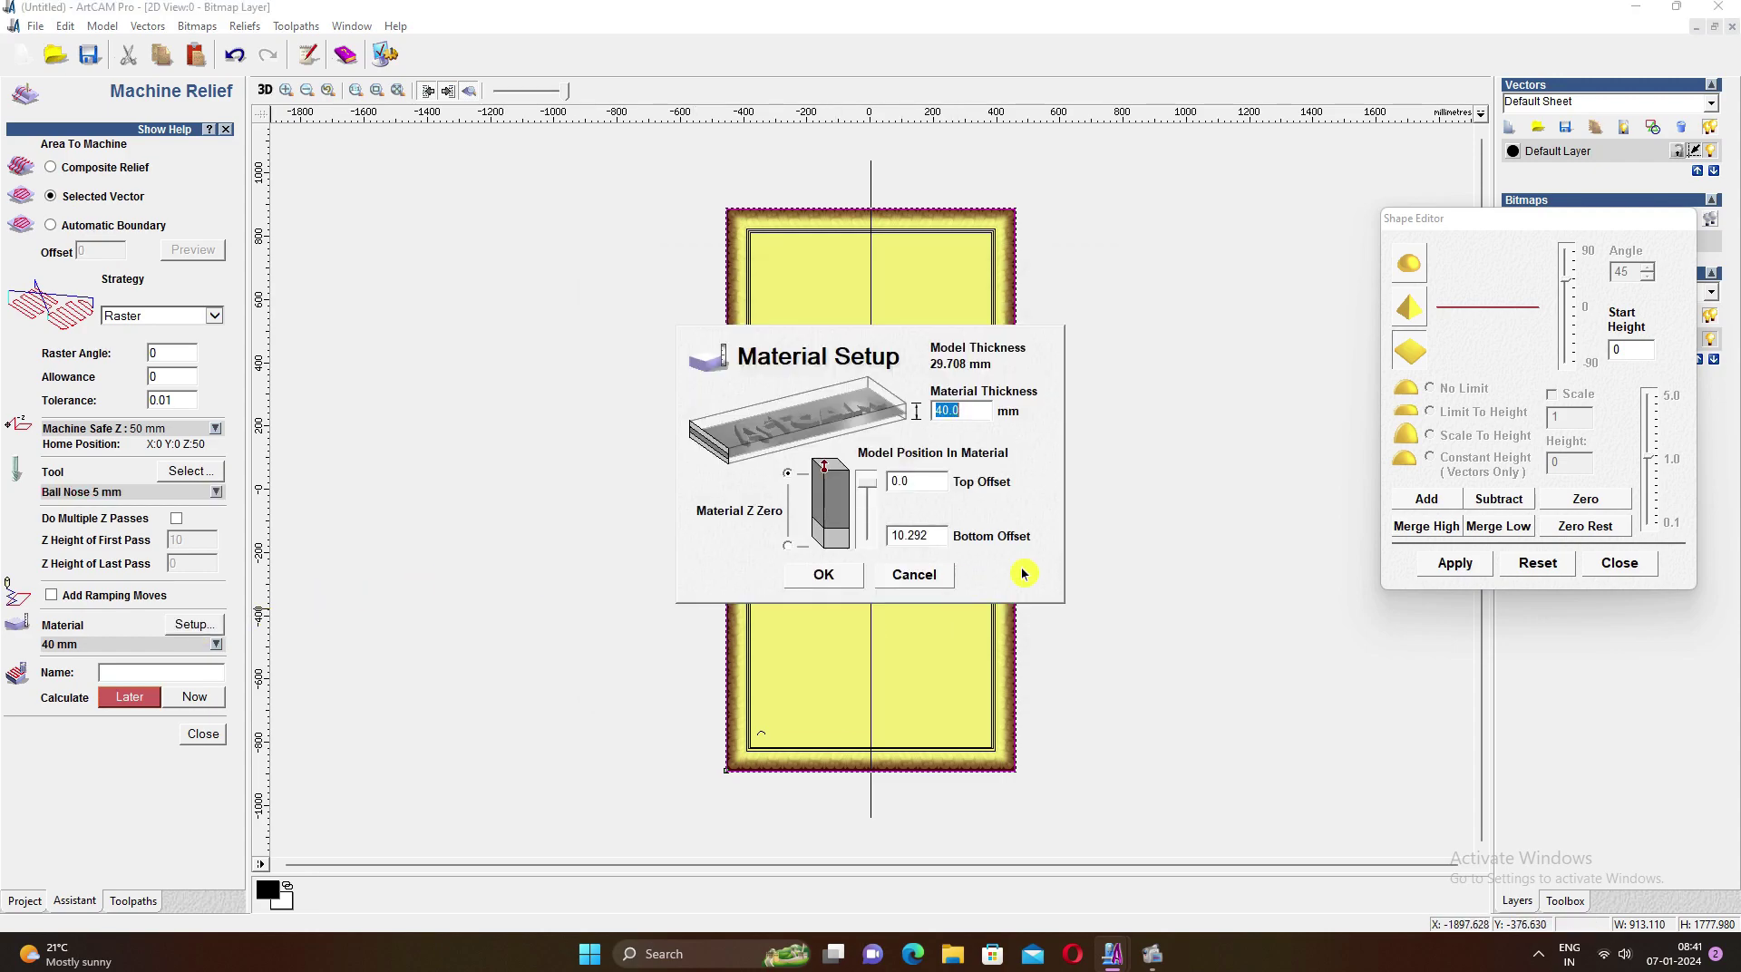
click(836, 572)
Show the door relief in 3D, calculate the Machine Relief toolpath immediately and close its settings
click(262, 91)
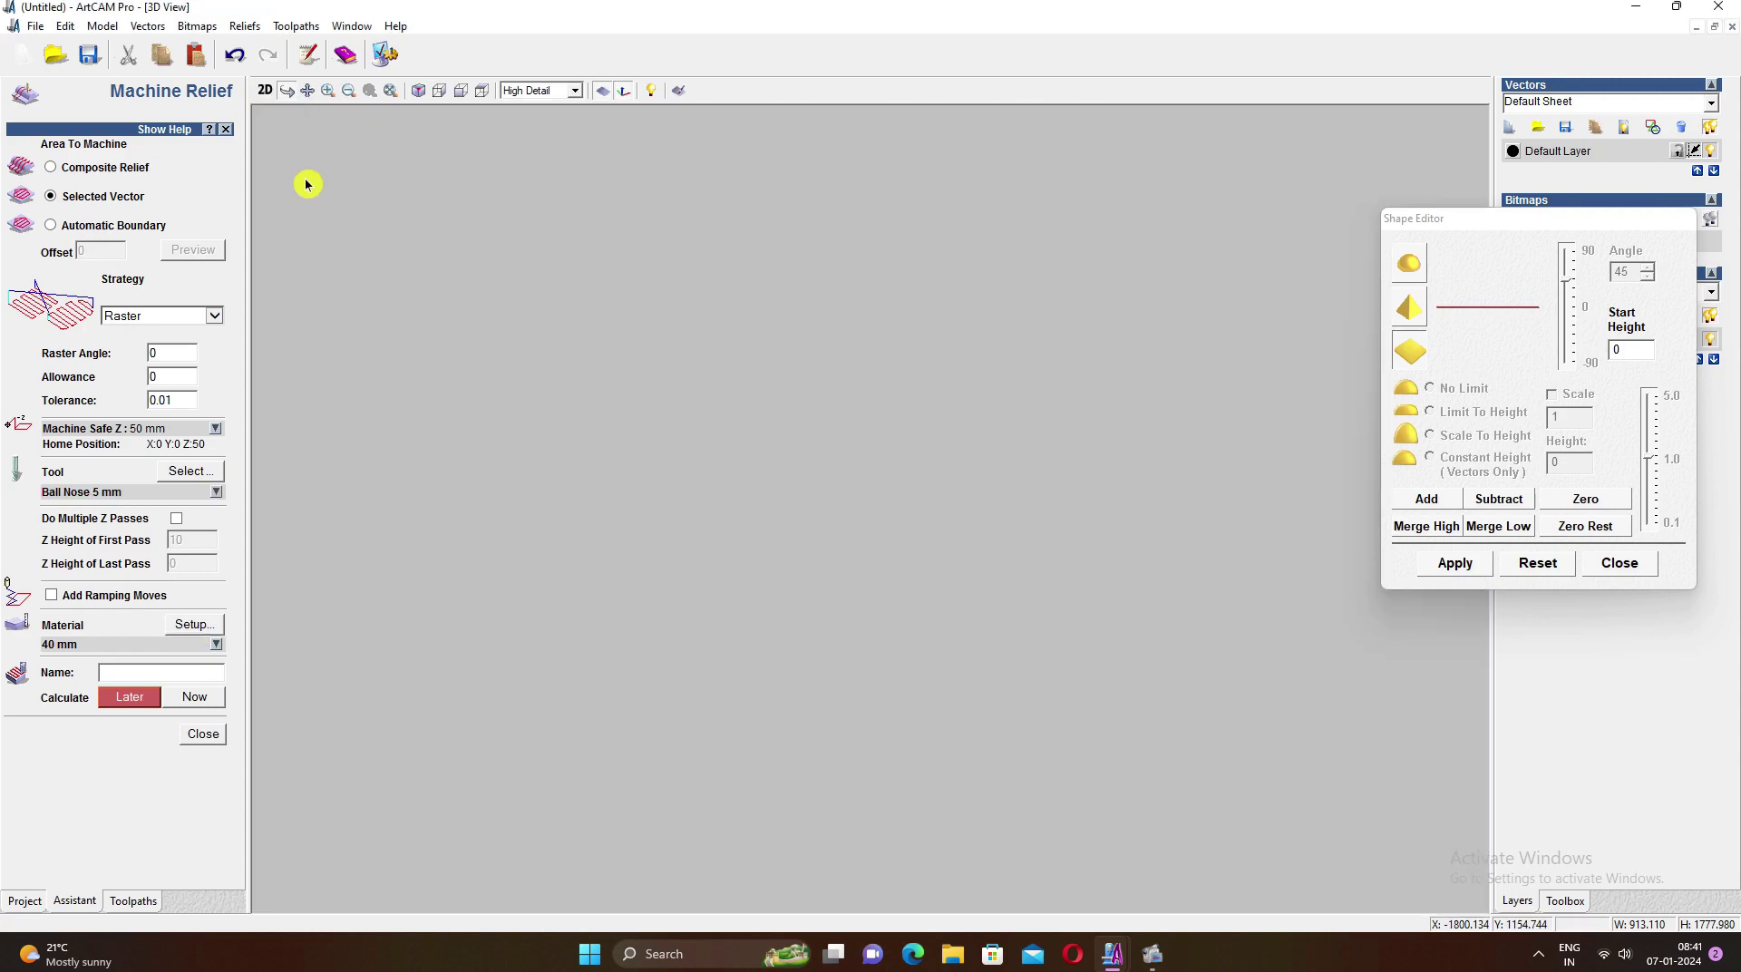
drag(991, 662, 998, 721)
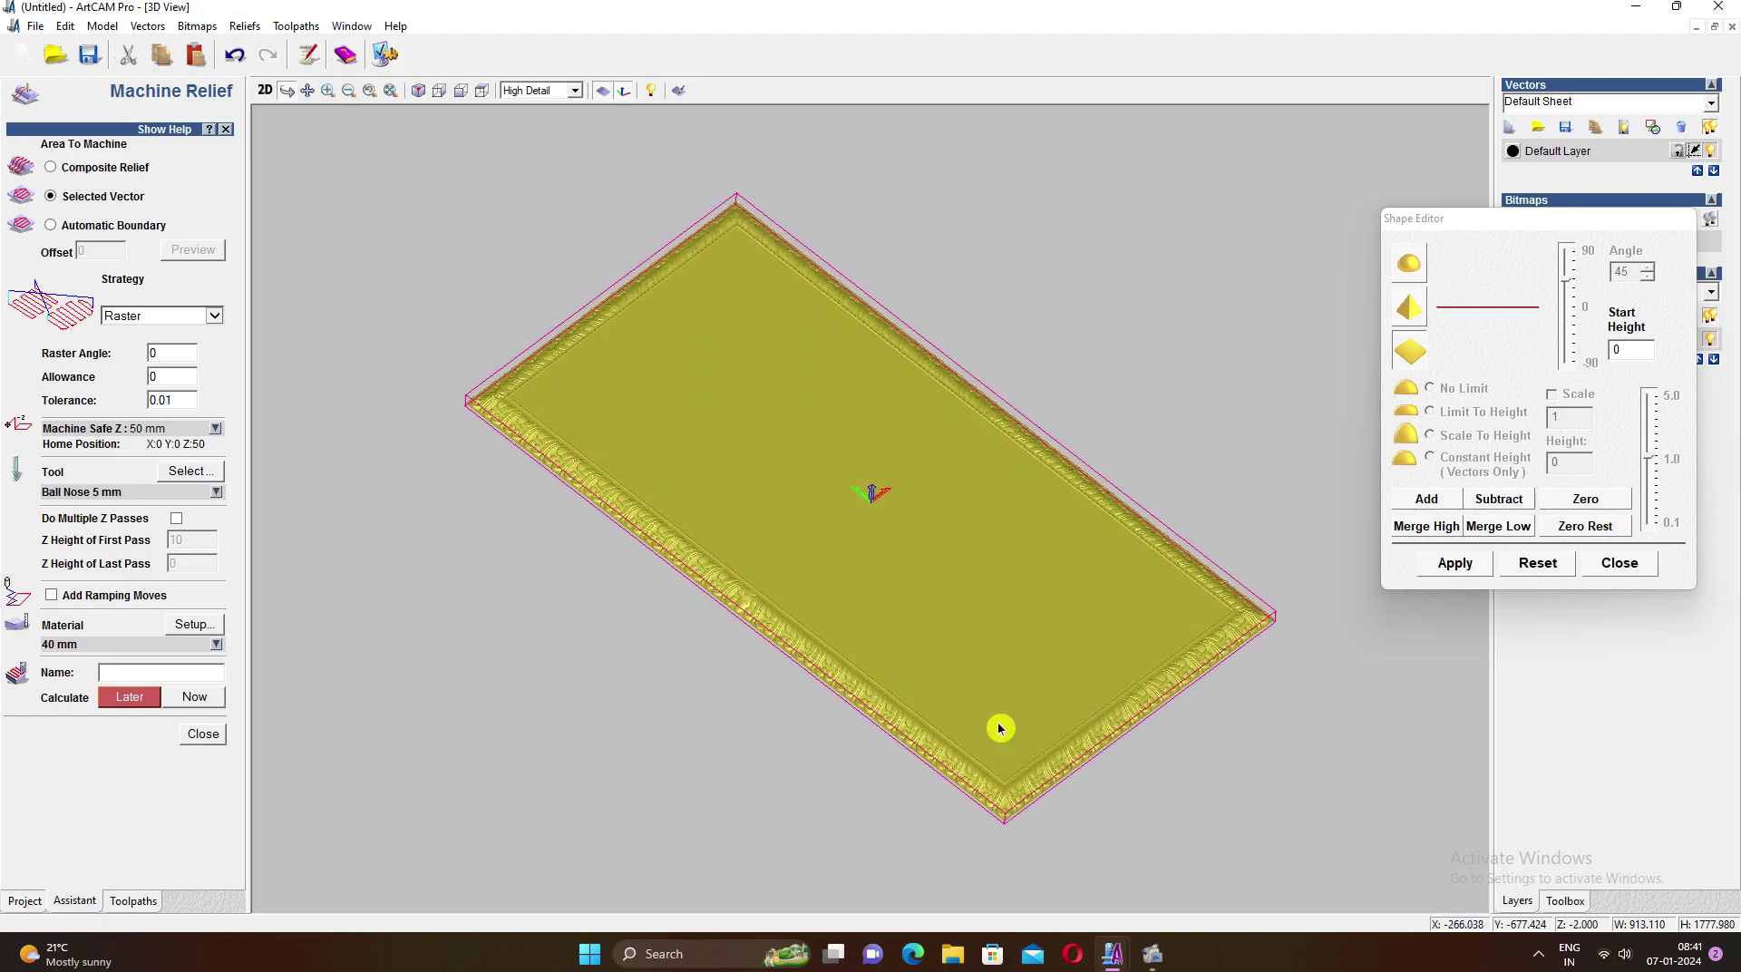
click(194, 696)
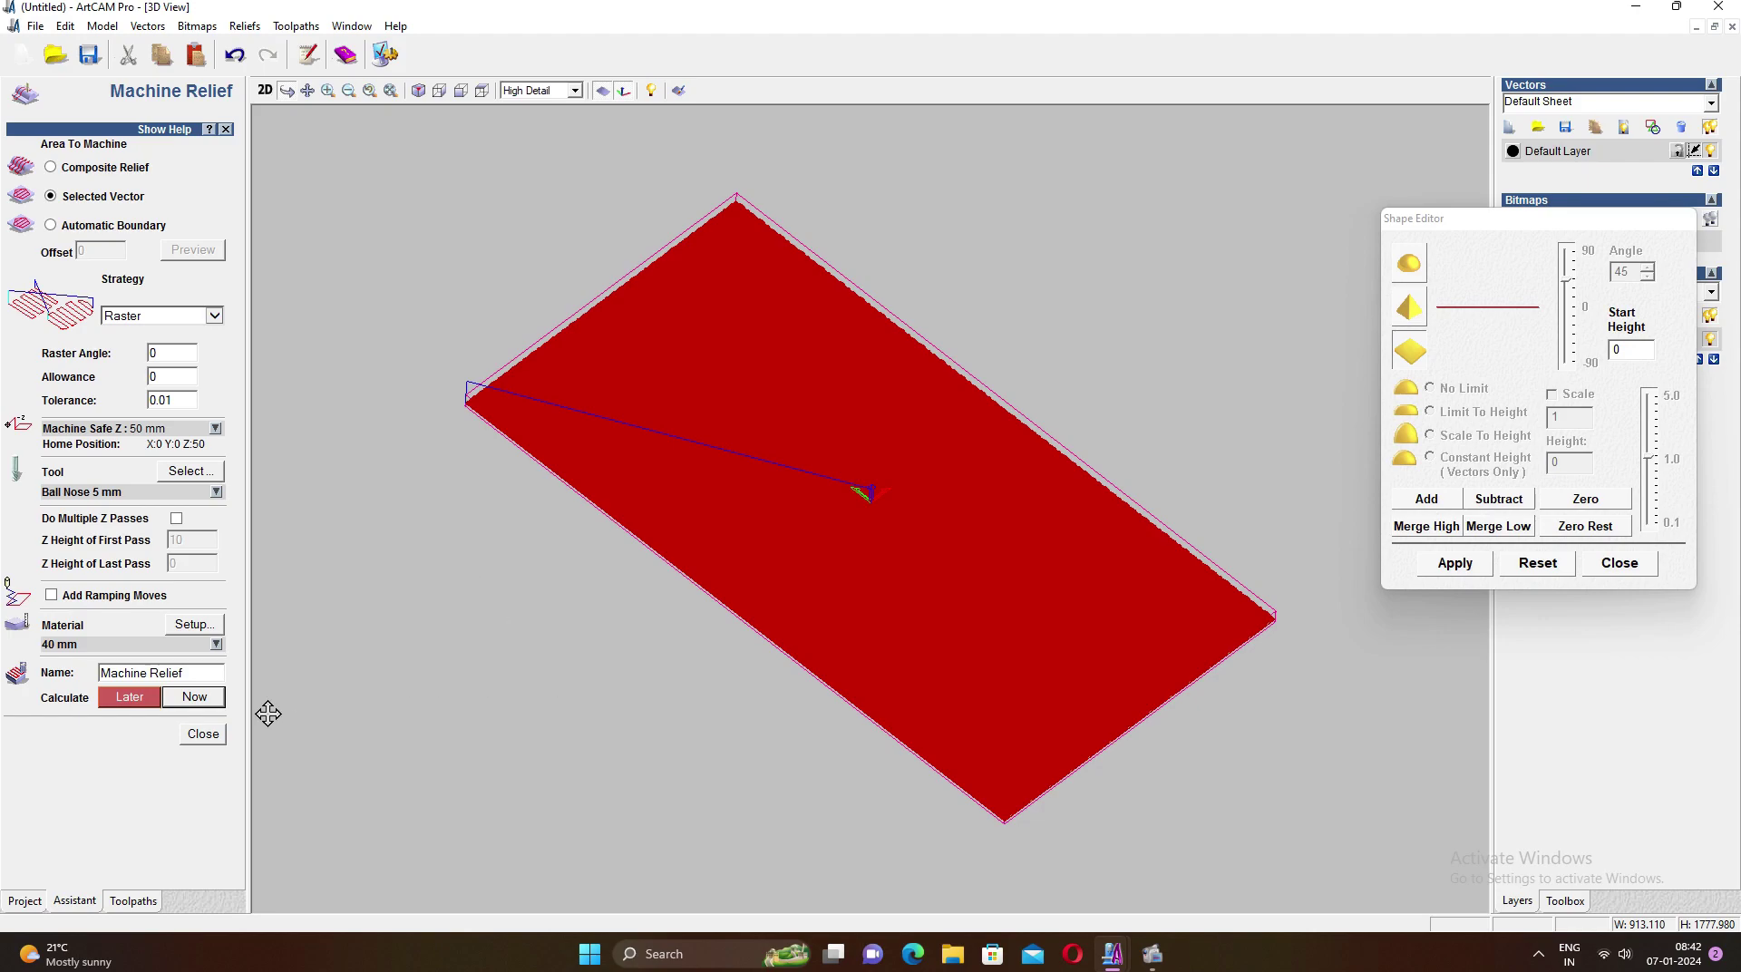
click(203, 735)
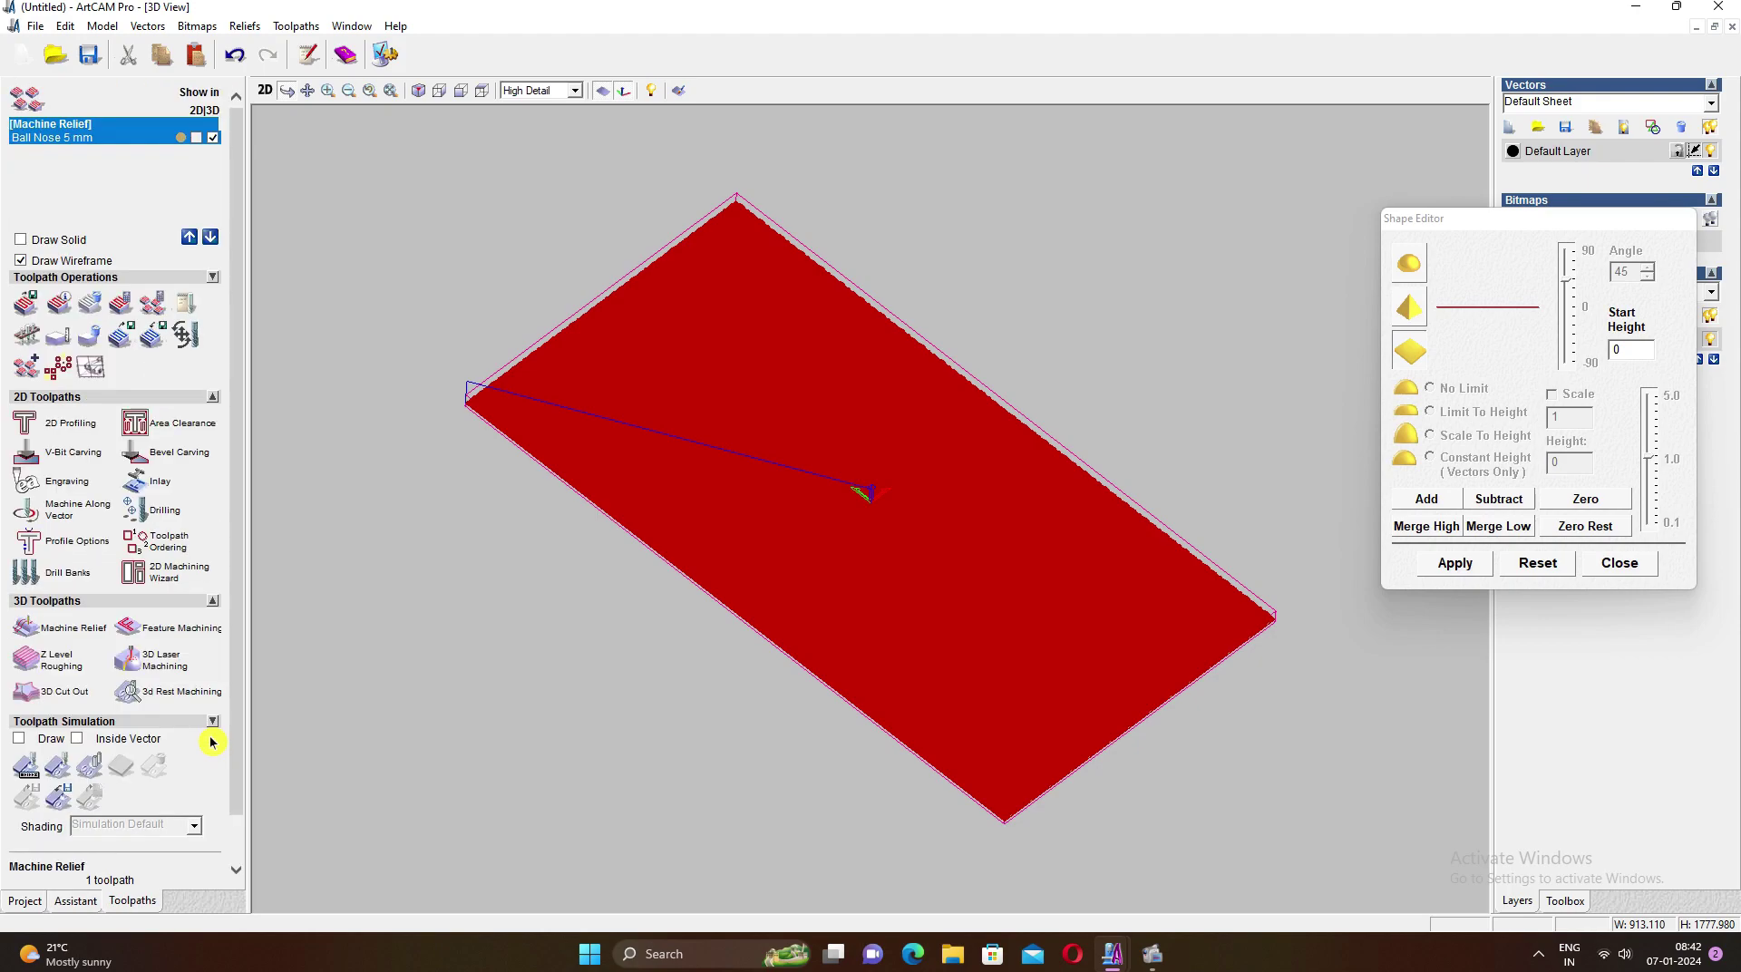
Simulate the Machine Relief toolpath at Standard resolution in a block from 0 to -40 mm and inspect the simulated door
click(61, 768)
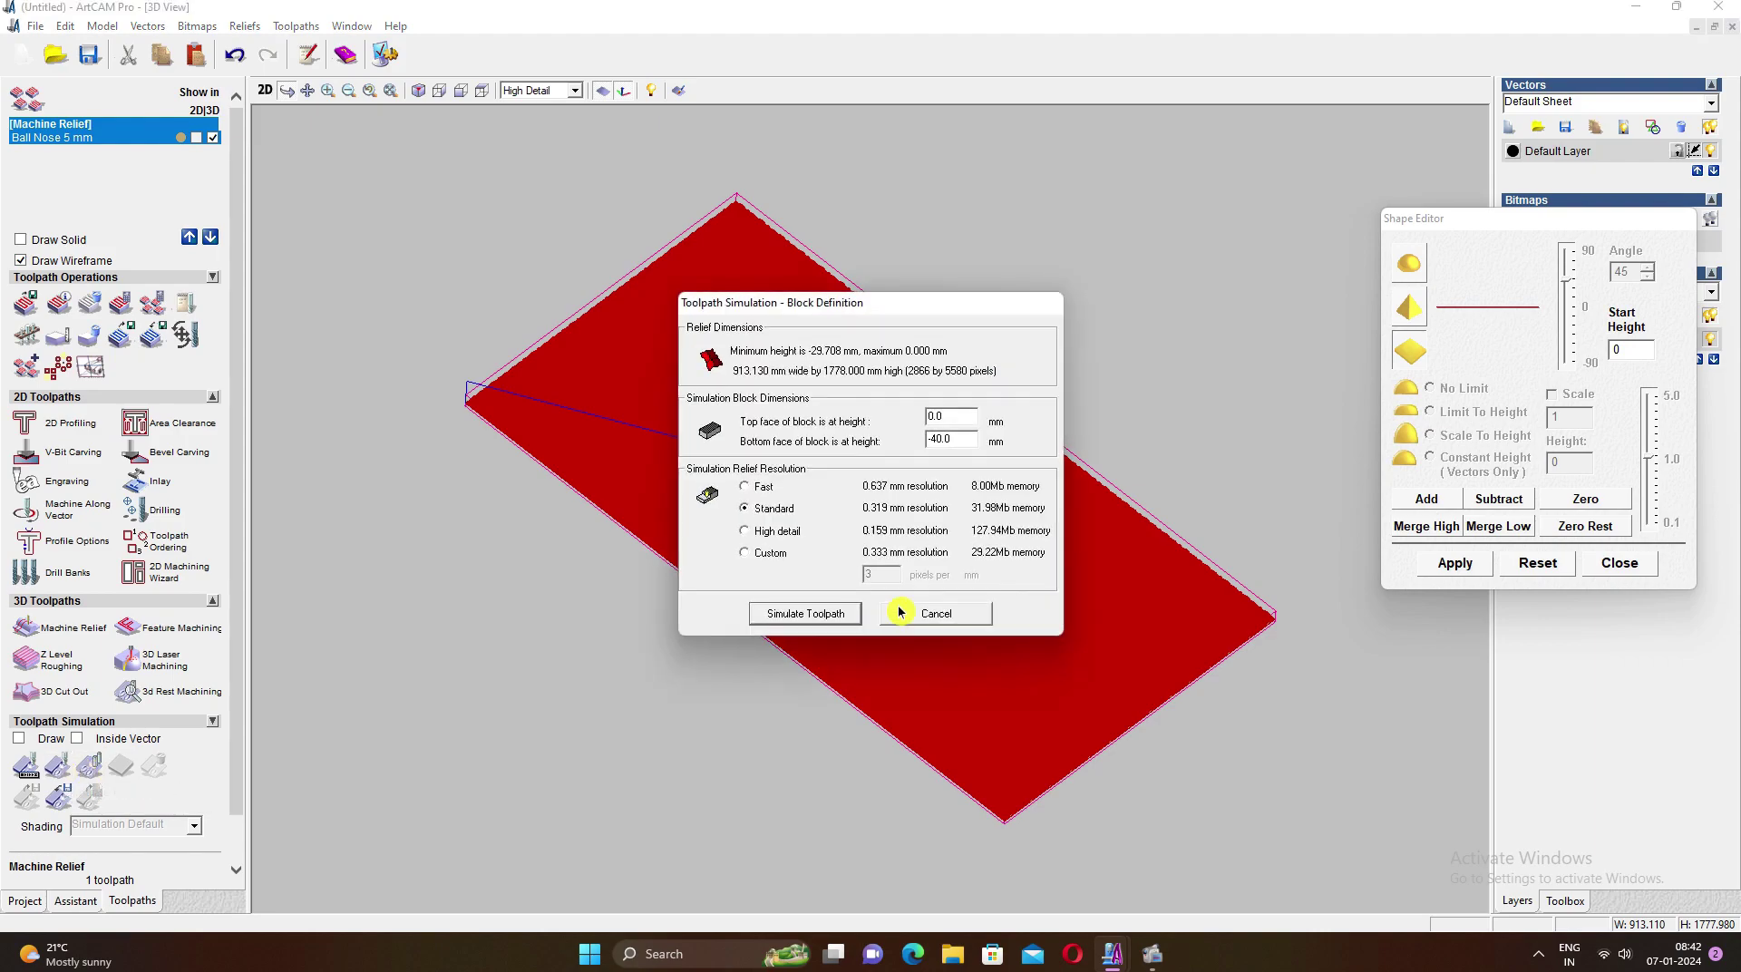
click(805, 613)
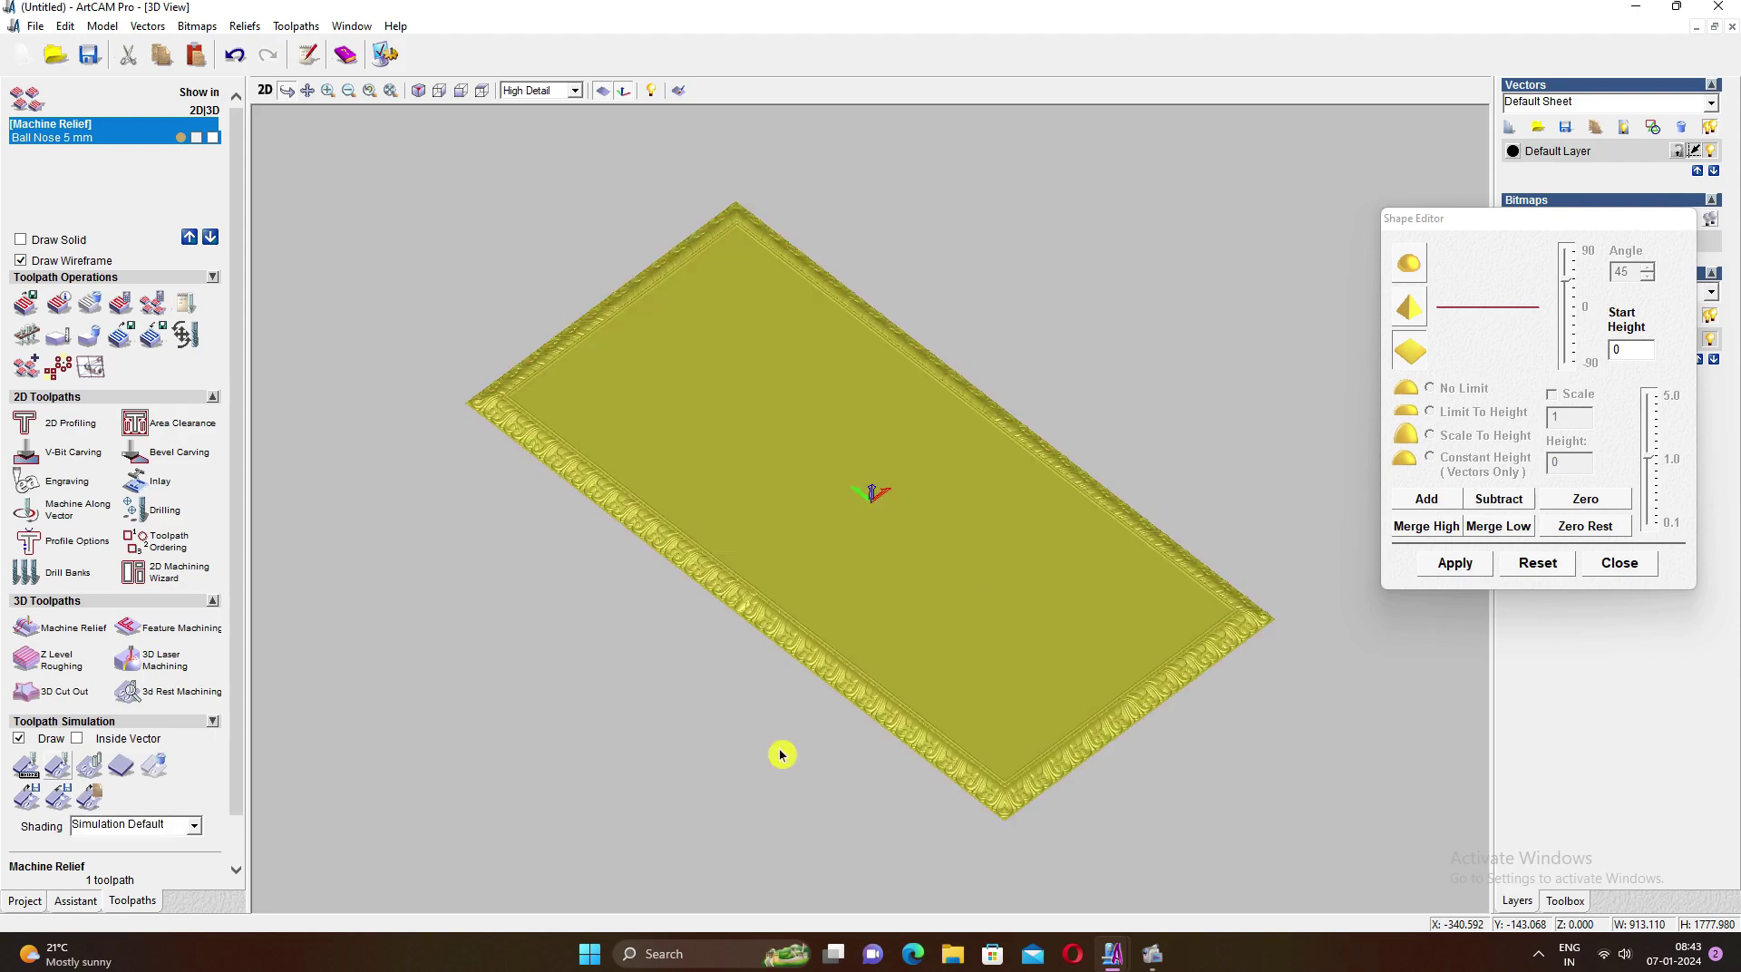
drag(968, 680, 1022, 740)
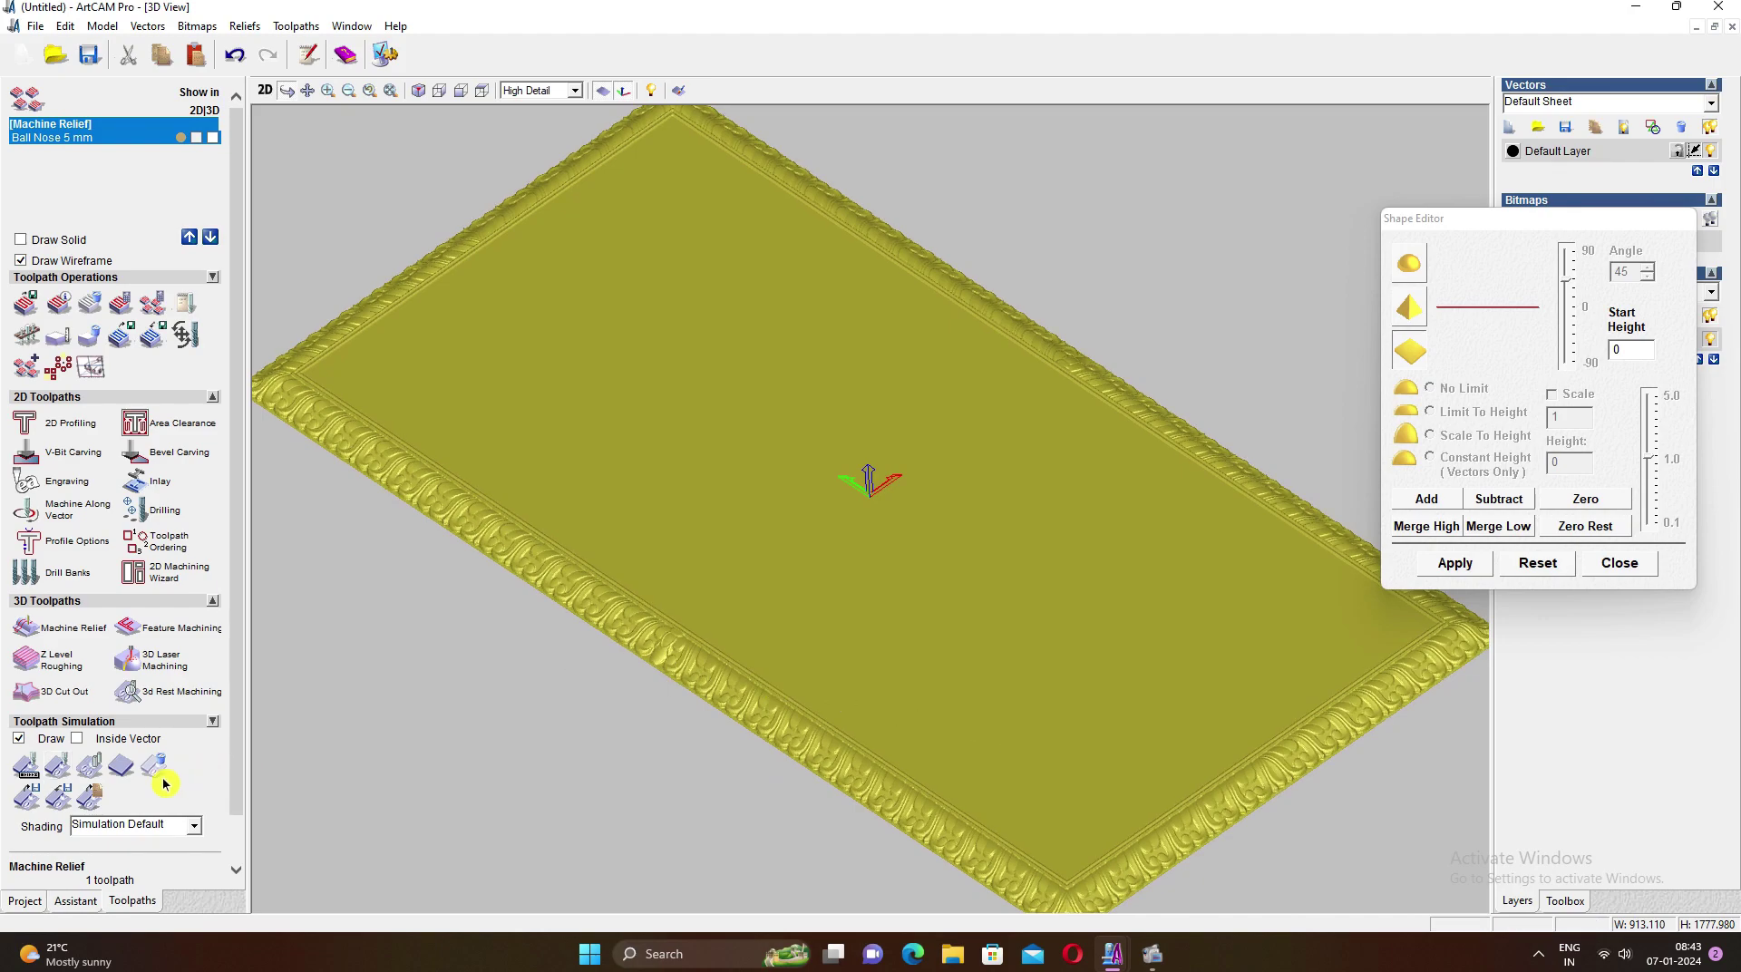
Try the Biscuit and Blue Wax shadings on the simulated door
click(196, 827)
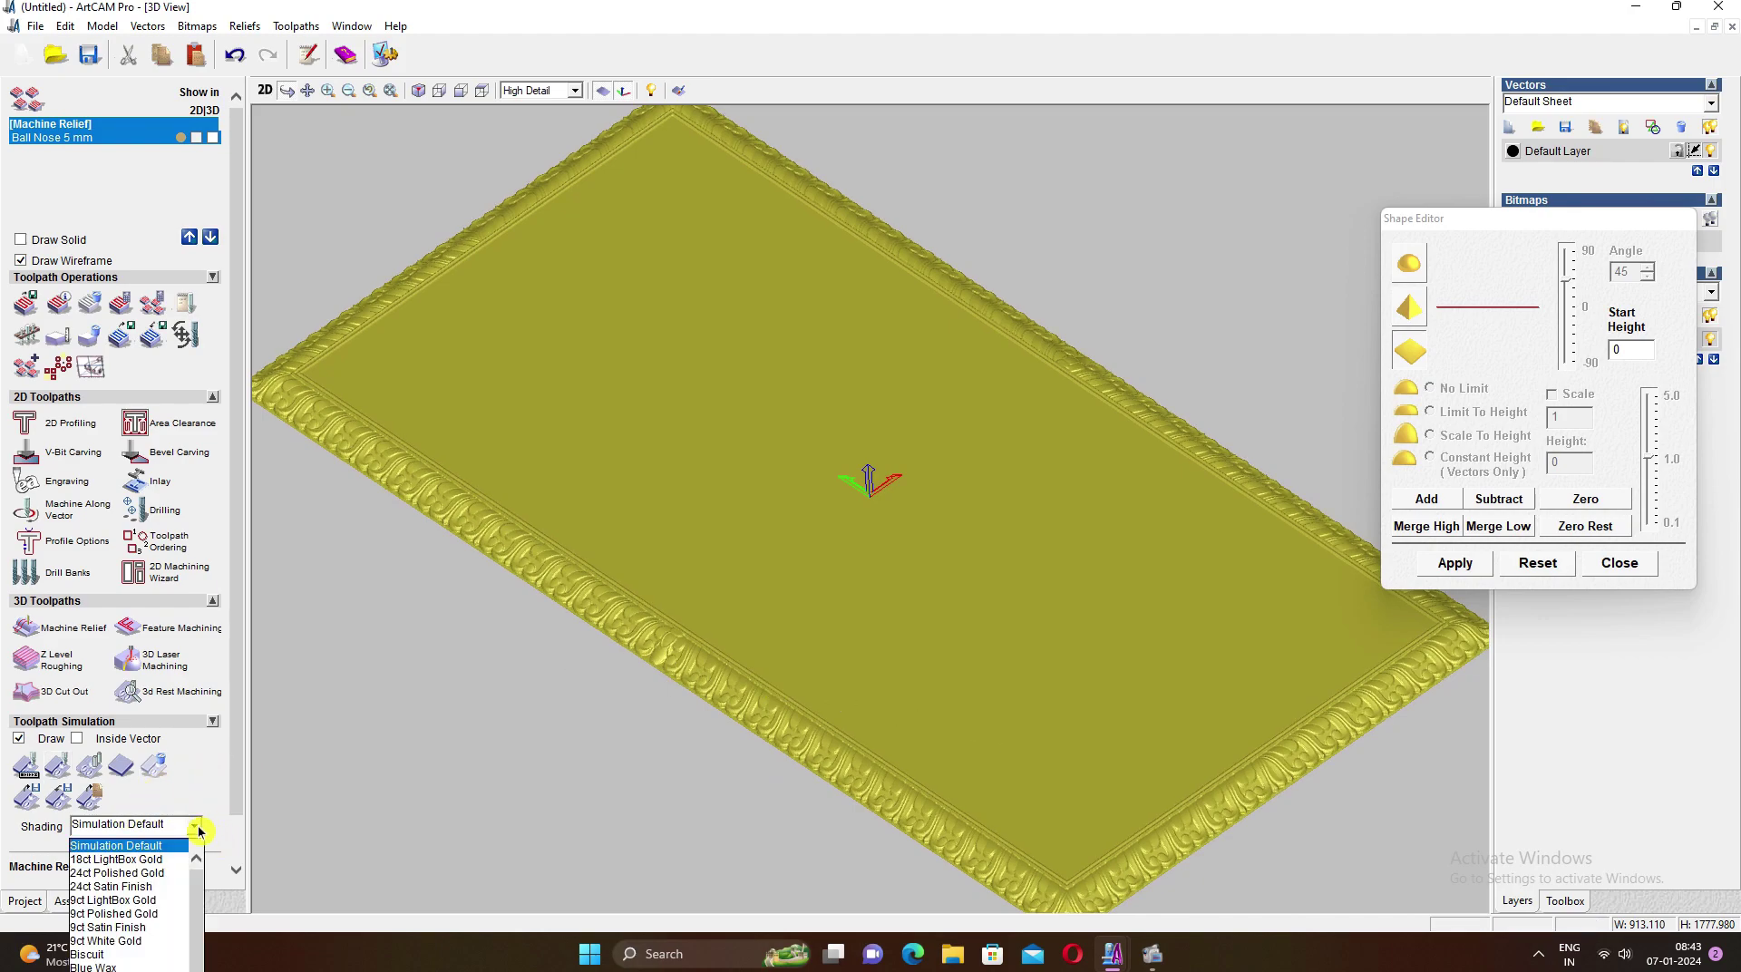
scroll(162, 876, down, 1)
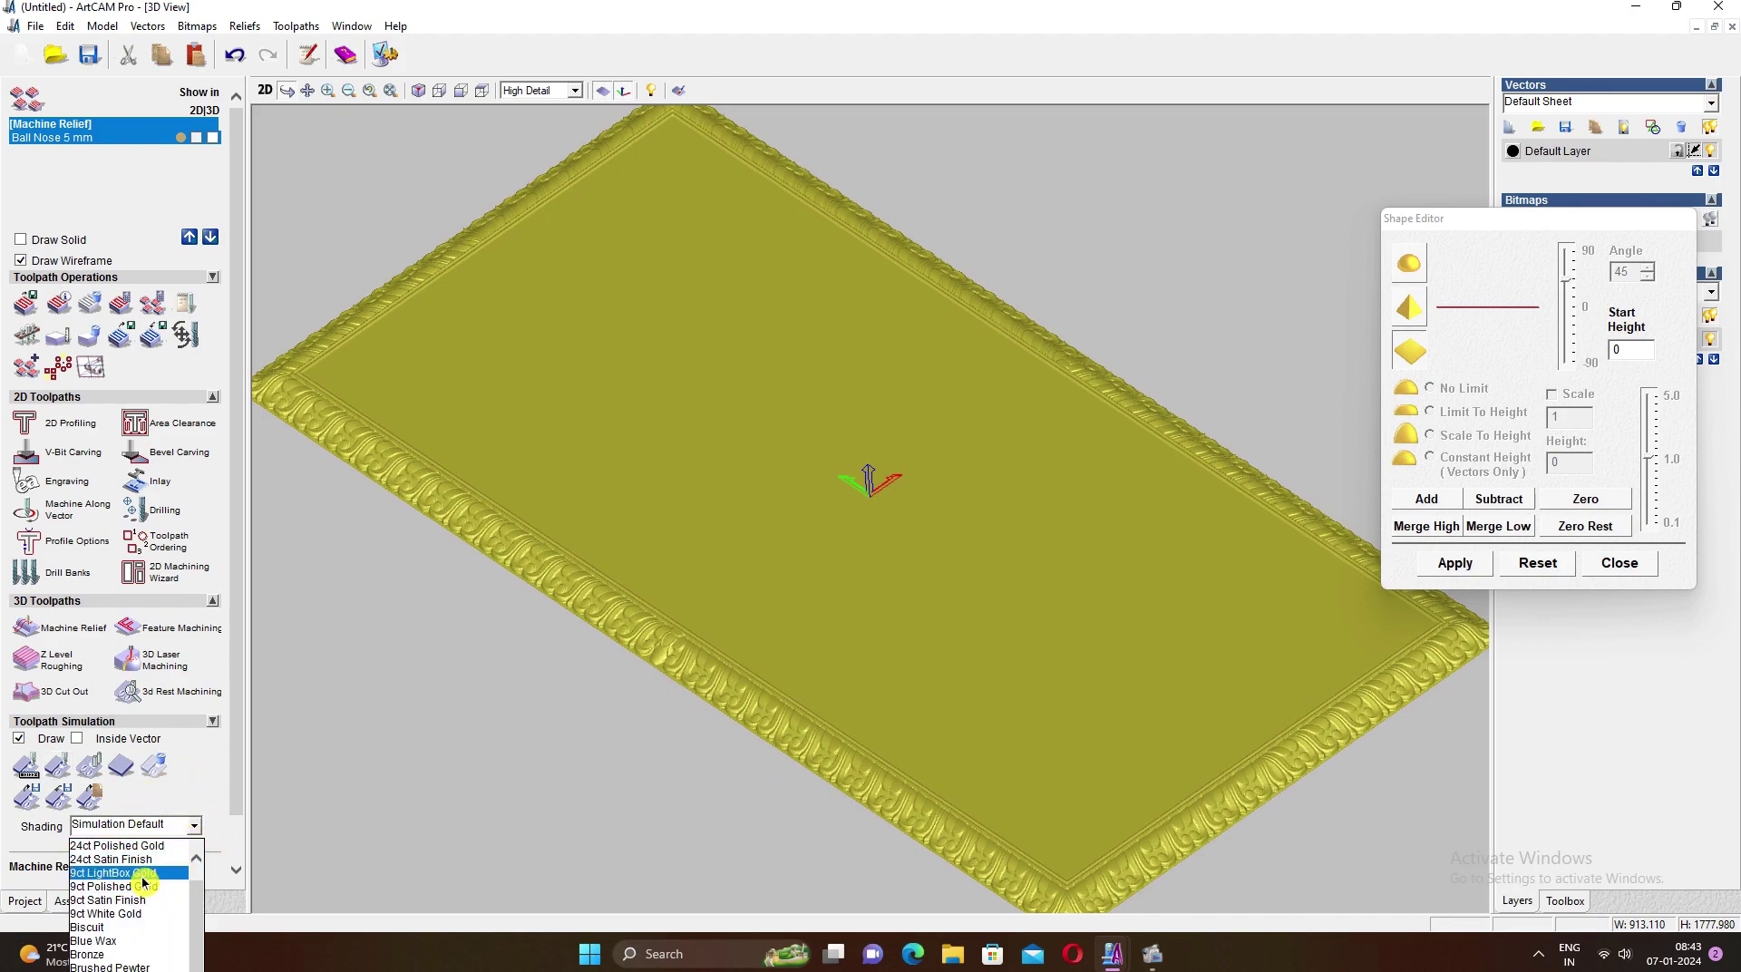
click(102, 927)
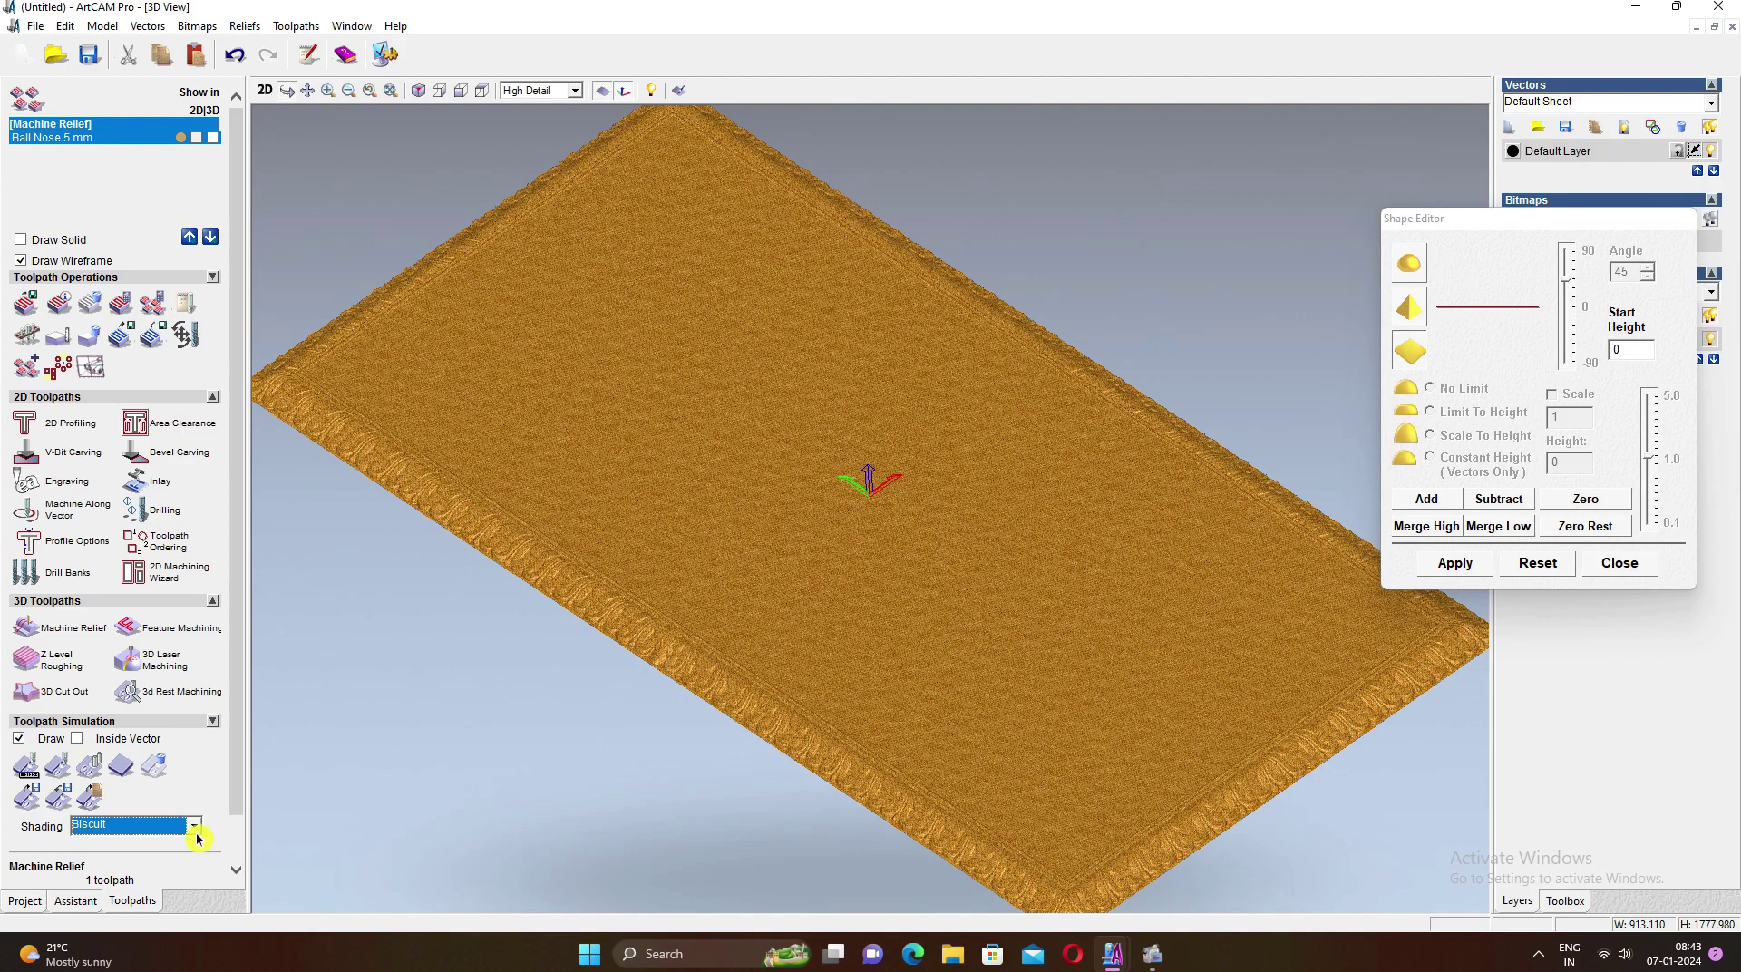
scroll(196, 830, down, 1)
Set the simulation shading to Bronze and examine the simulated door's carved border up close and as a whole
click(194, 827)
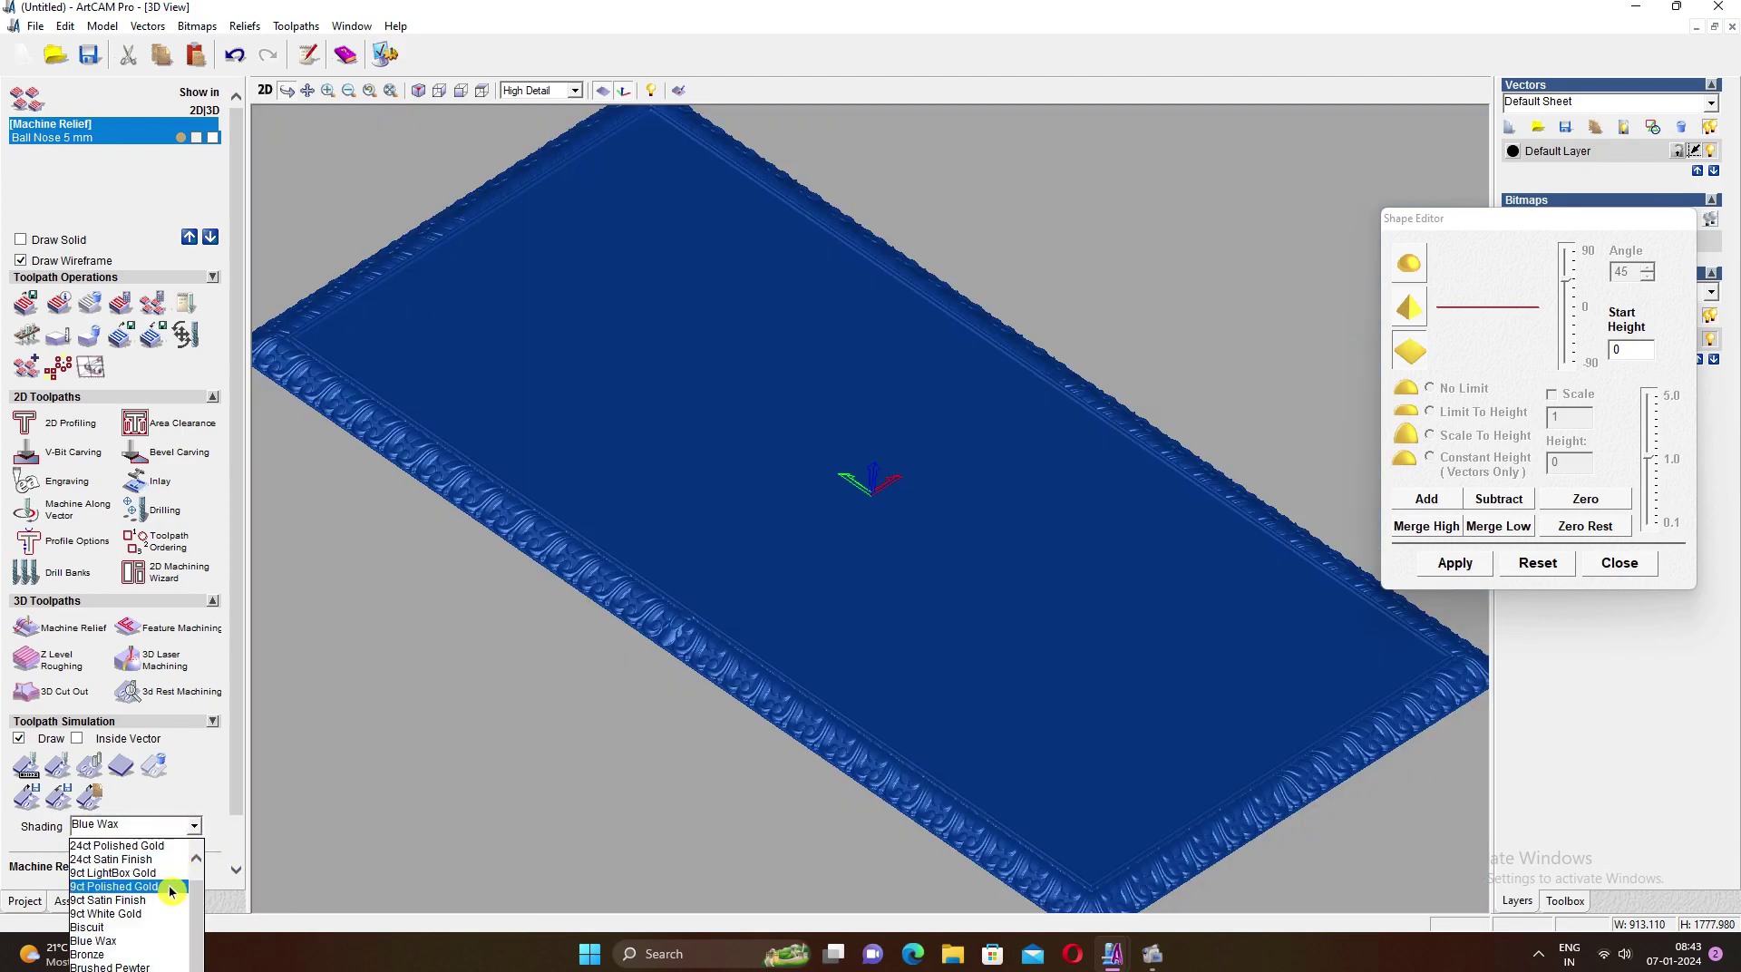
scroll(157, 871, up, 1)
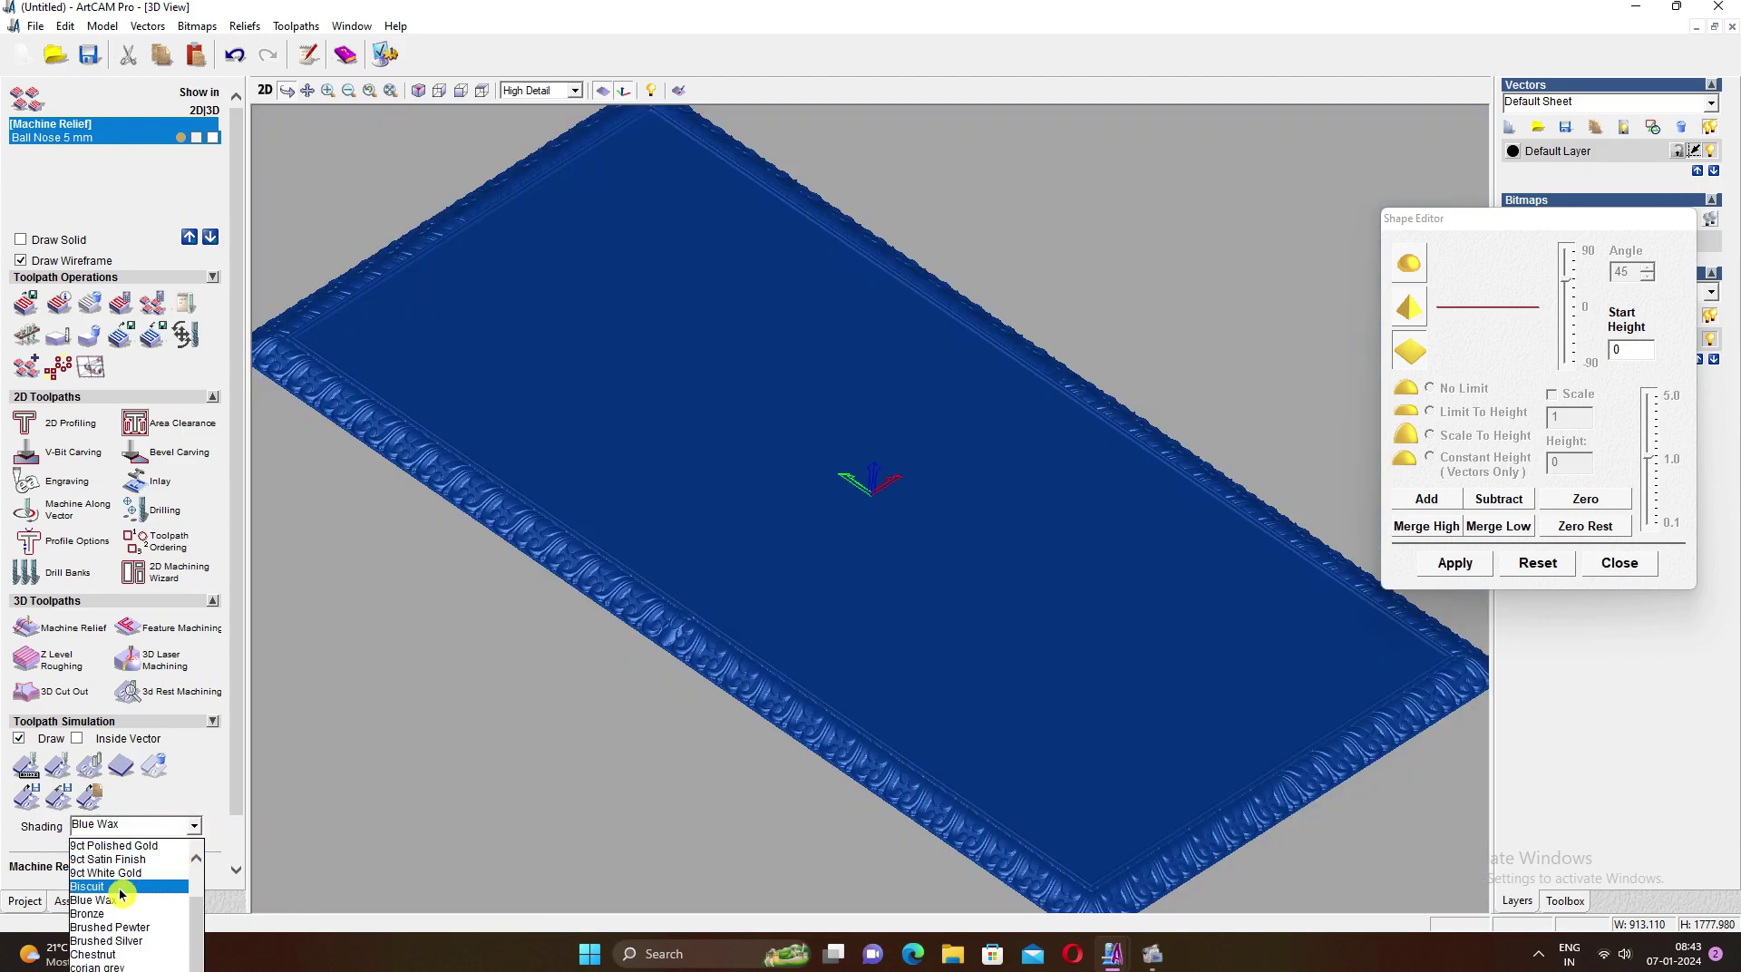
click(115, 914)
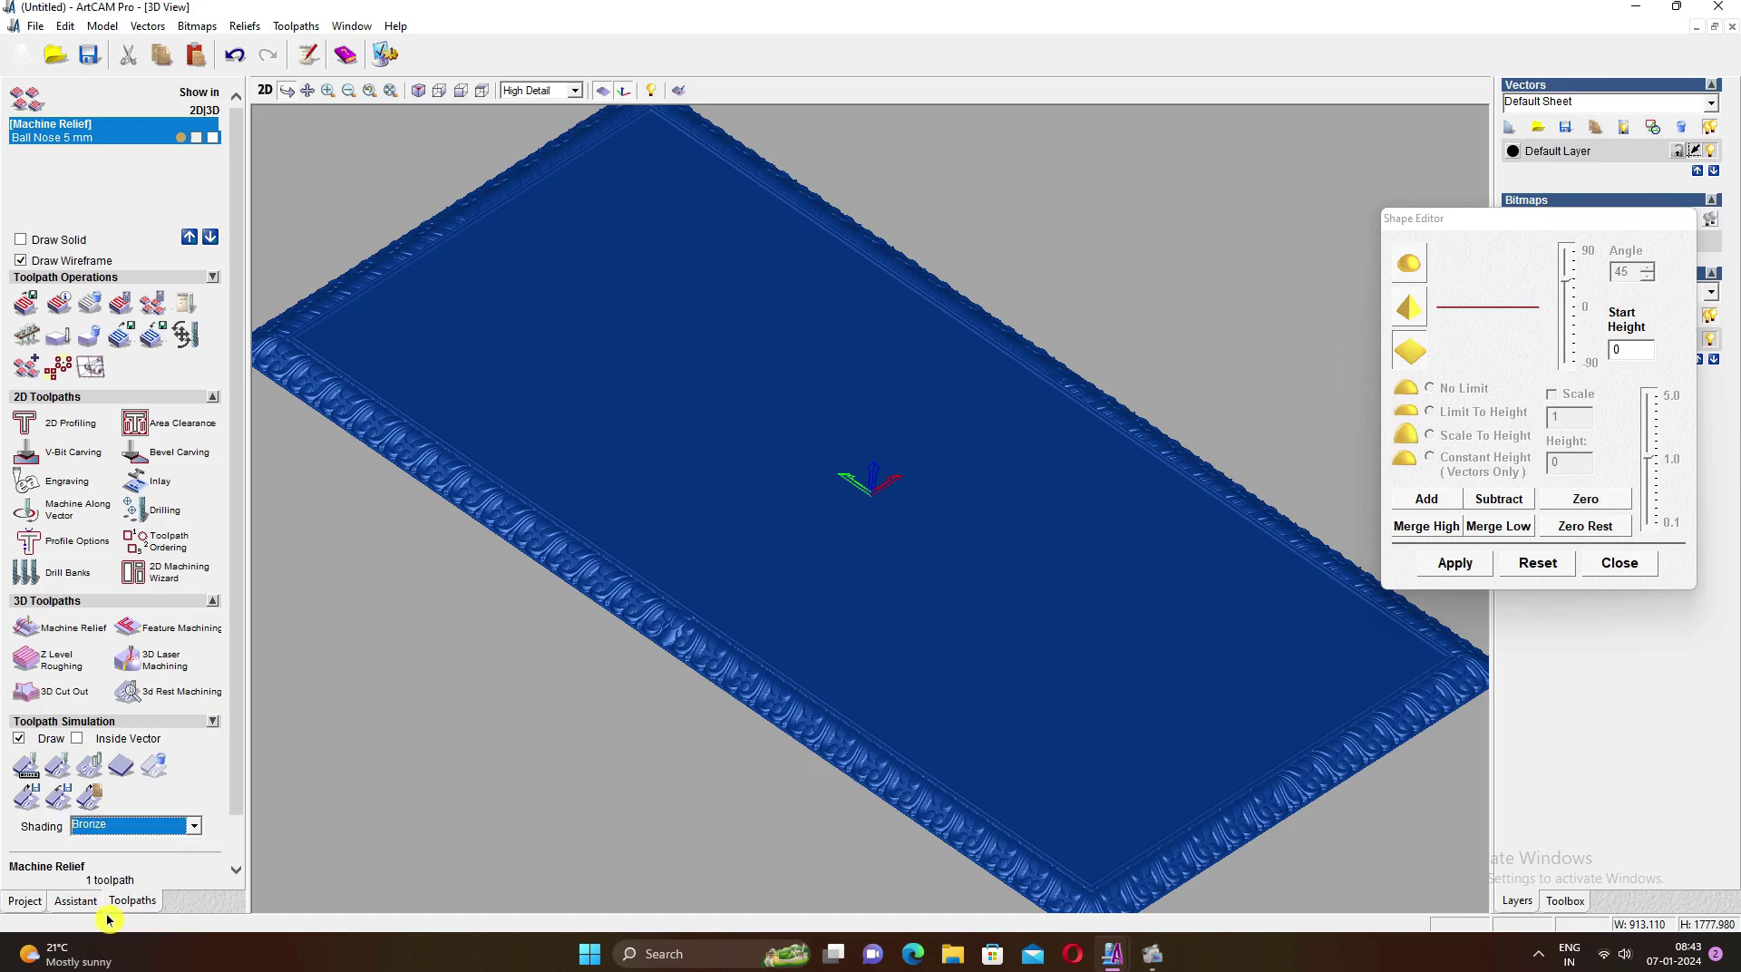
mouse_move(1102, 717)
mouse_down()
mouse_move(1130, 691)
mouse_move(1035, 719)
mouse_move(1061, 642)
mouse_move(1166, 801)
mouse_move(1173, 747)
mouse_move(1115, 739)
mouse_move(878, 774)
mouse_up()
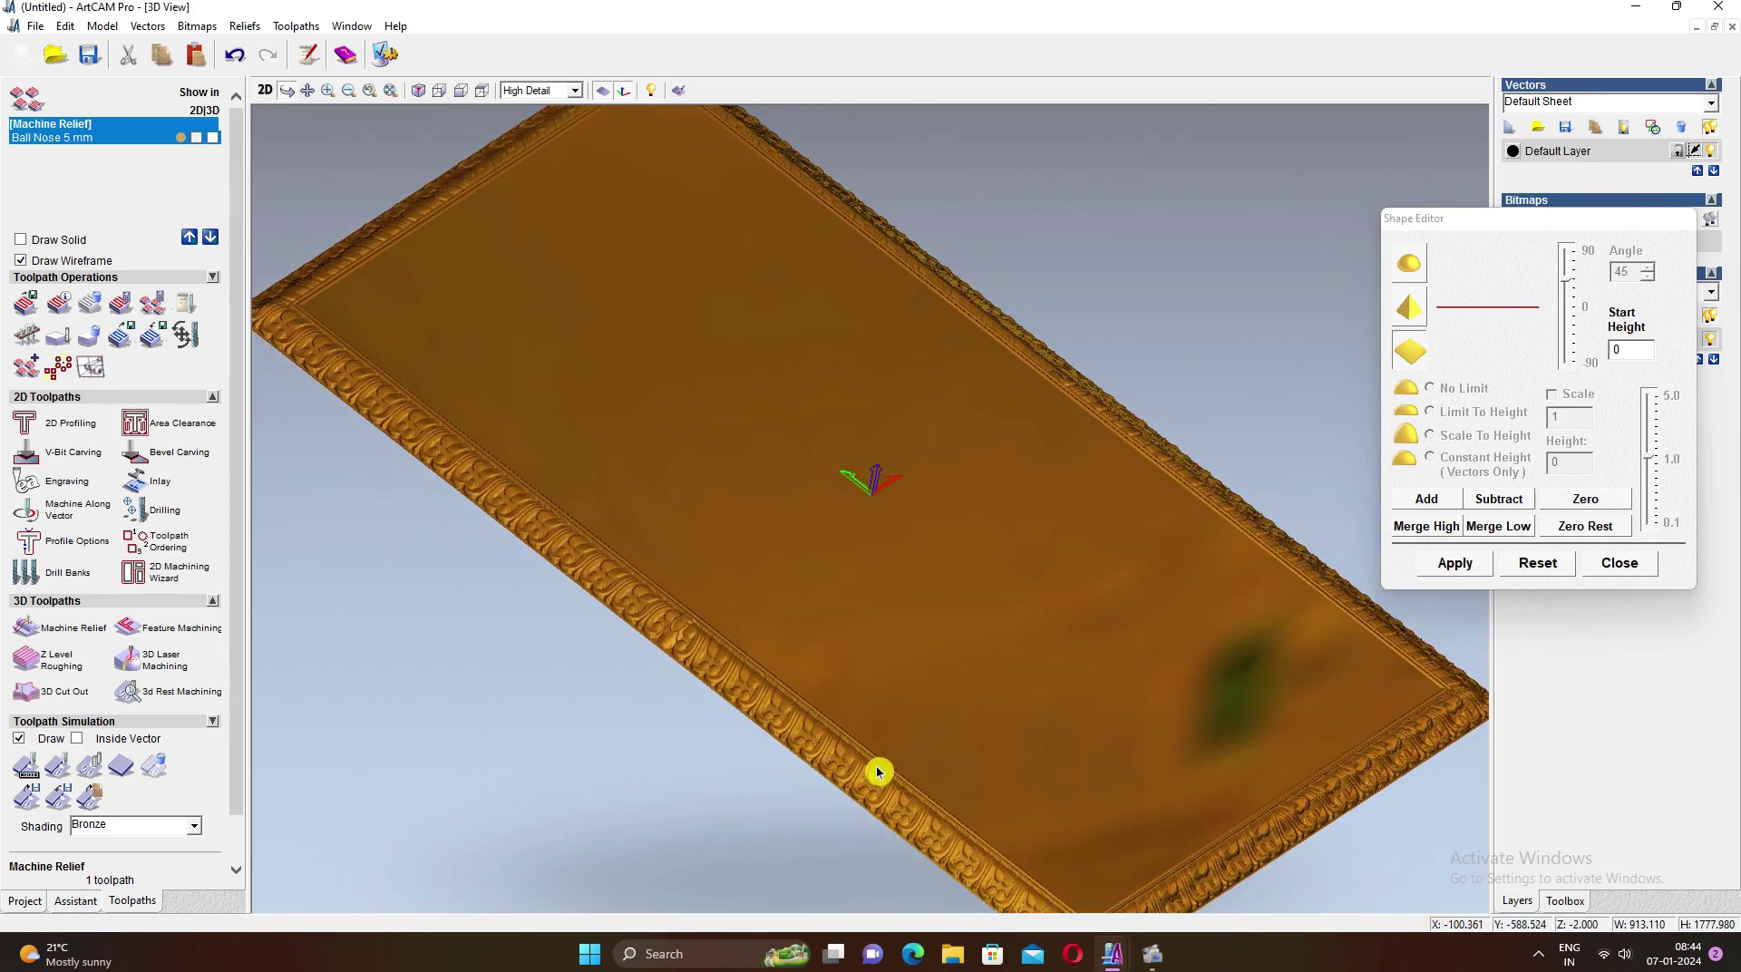
scroll(874, 773, up, 3)
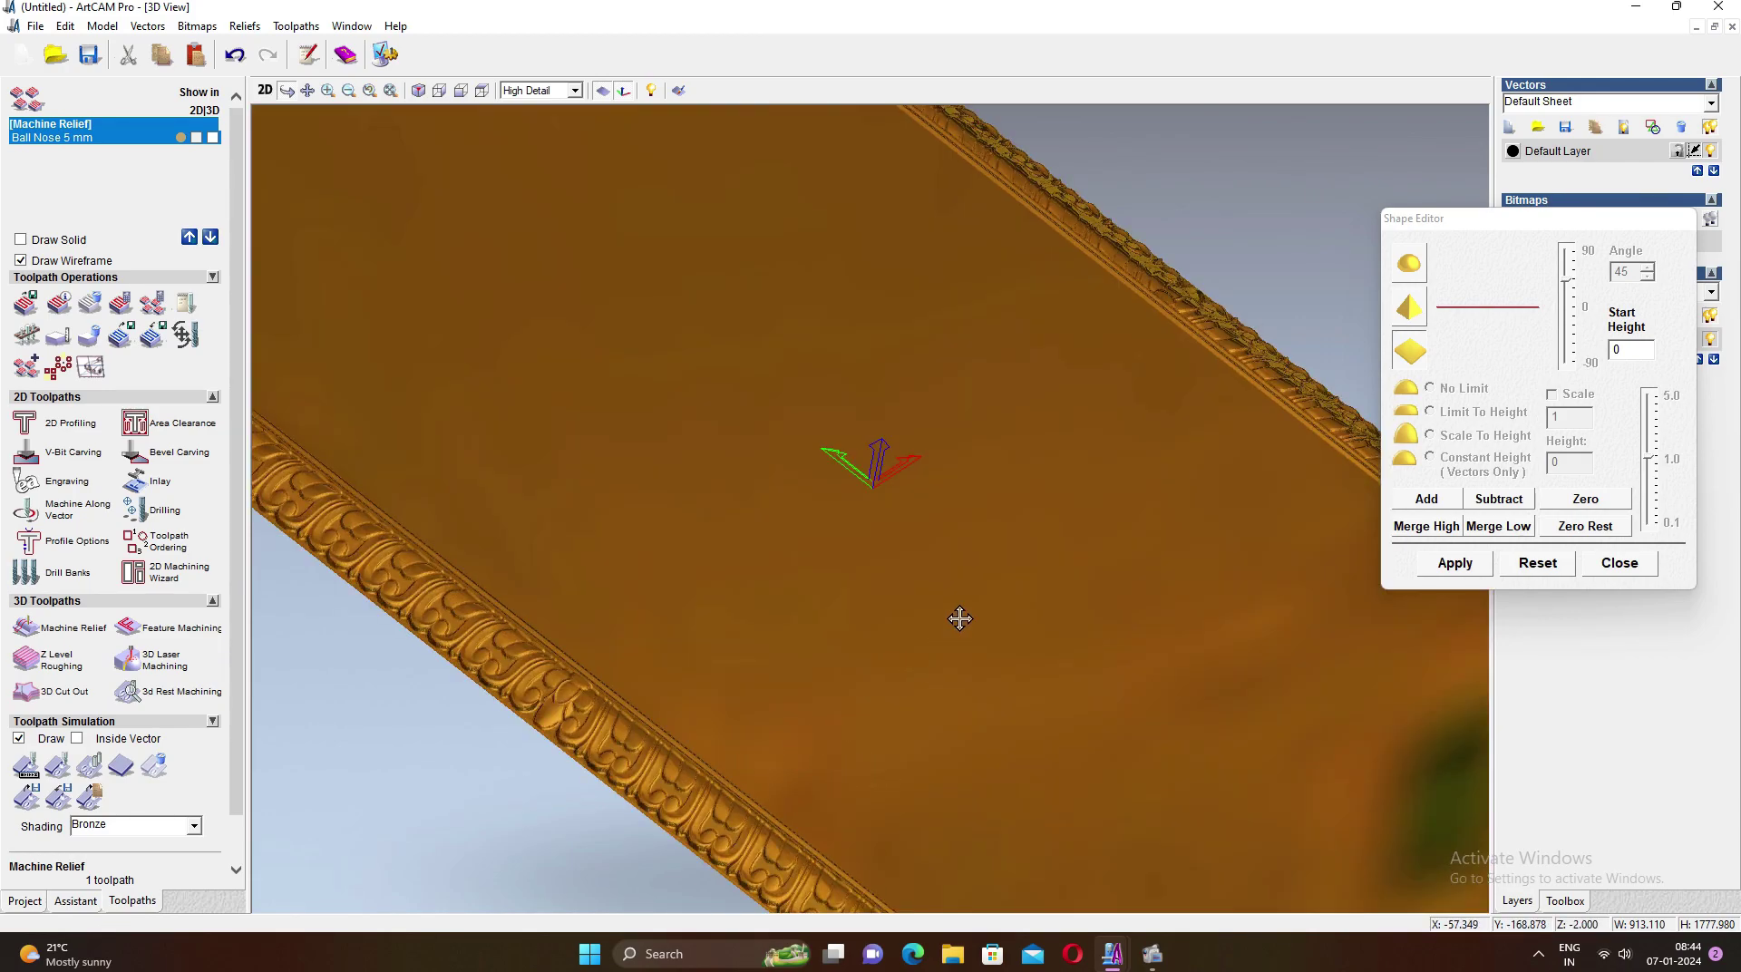
scroll(961, 617, down, 3)
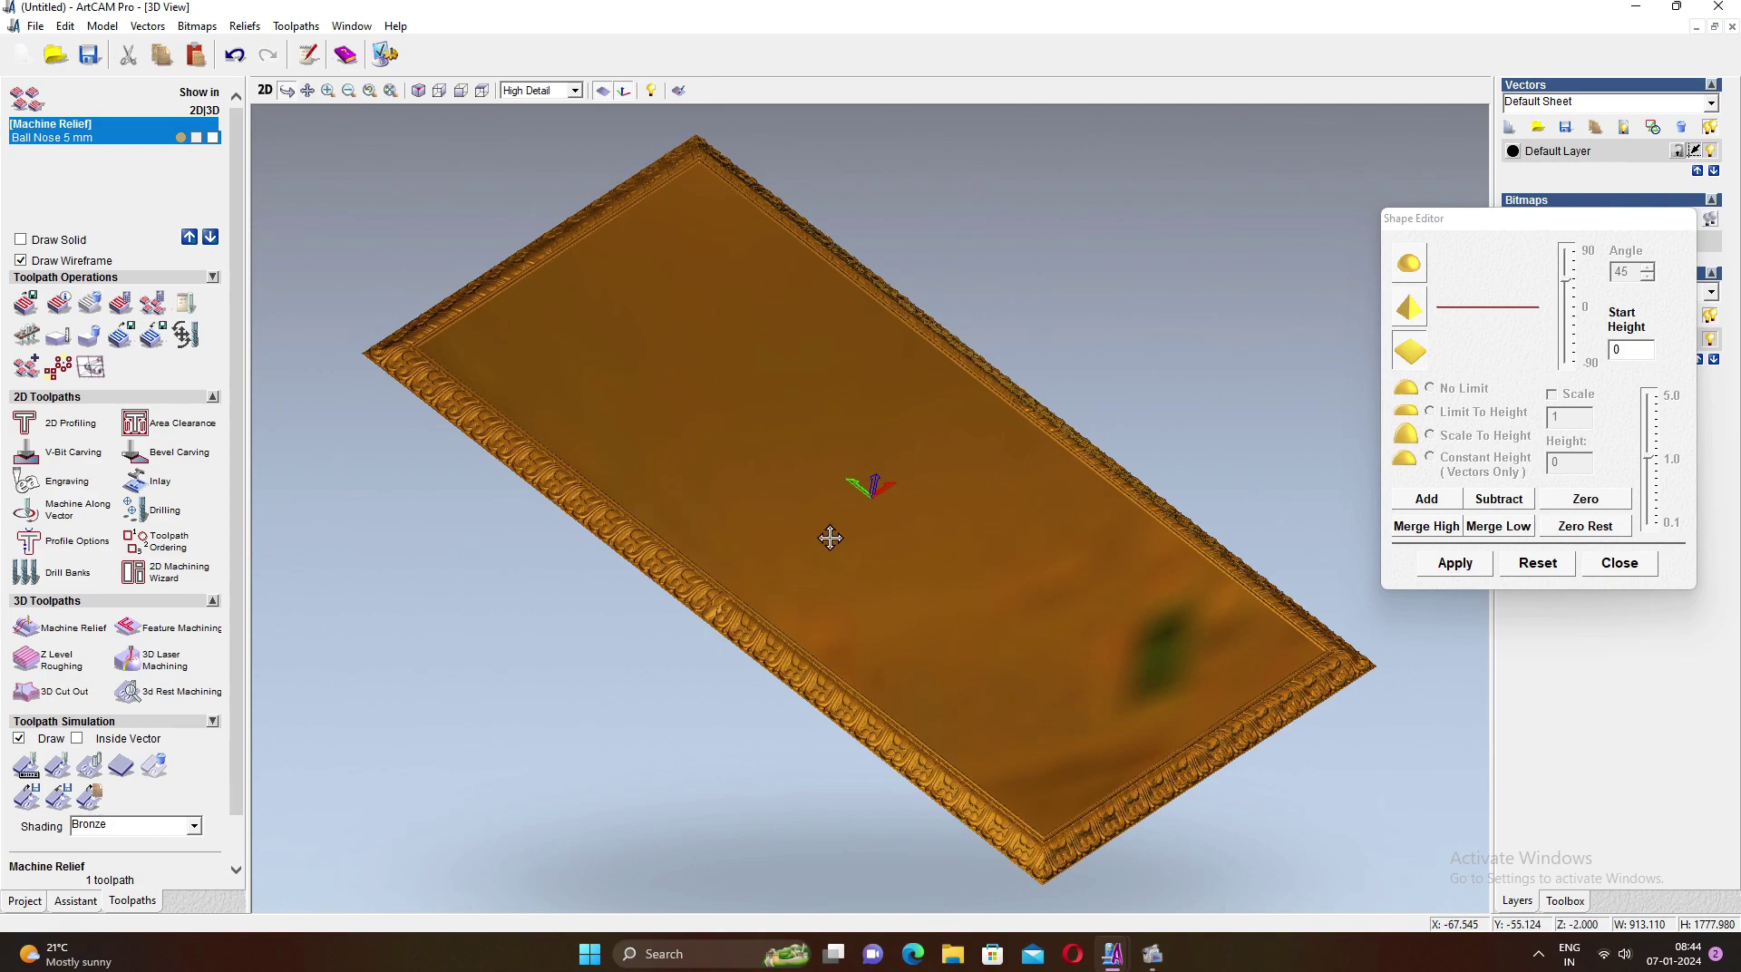
Try the 9ct Polished Gold and 9ct Satin Finish shadings on the simulated door
click(194, 826)
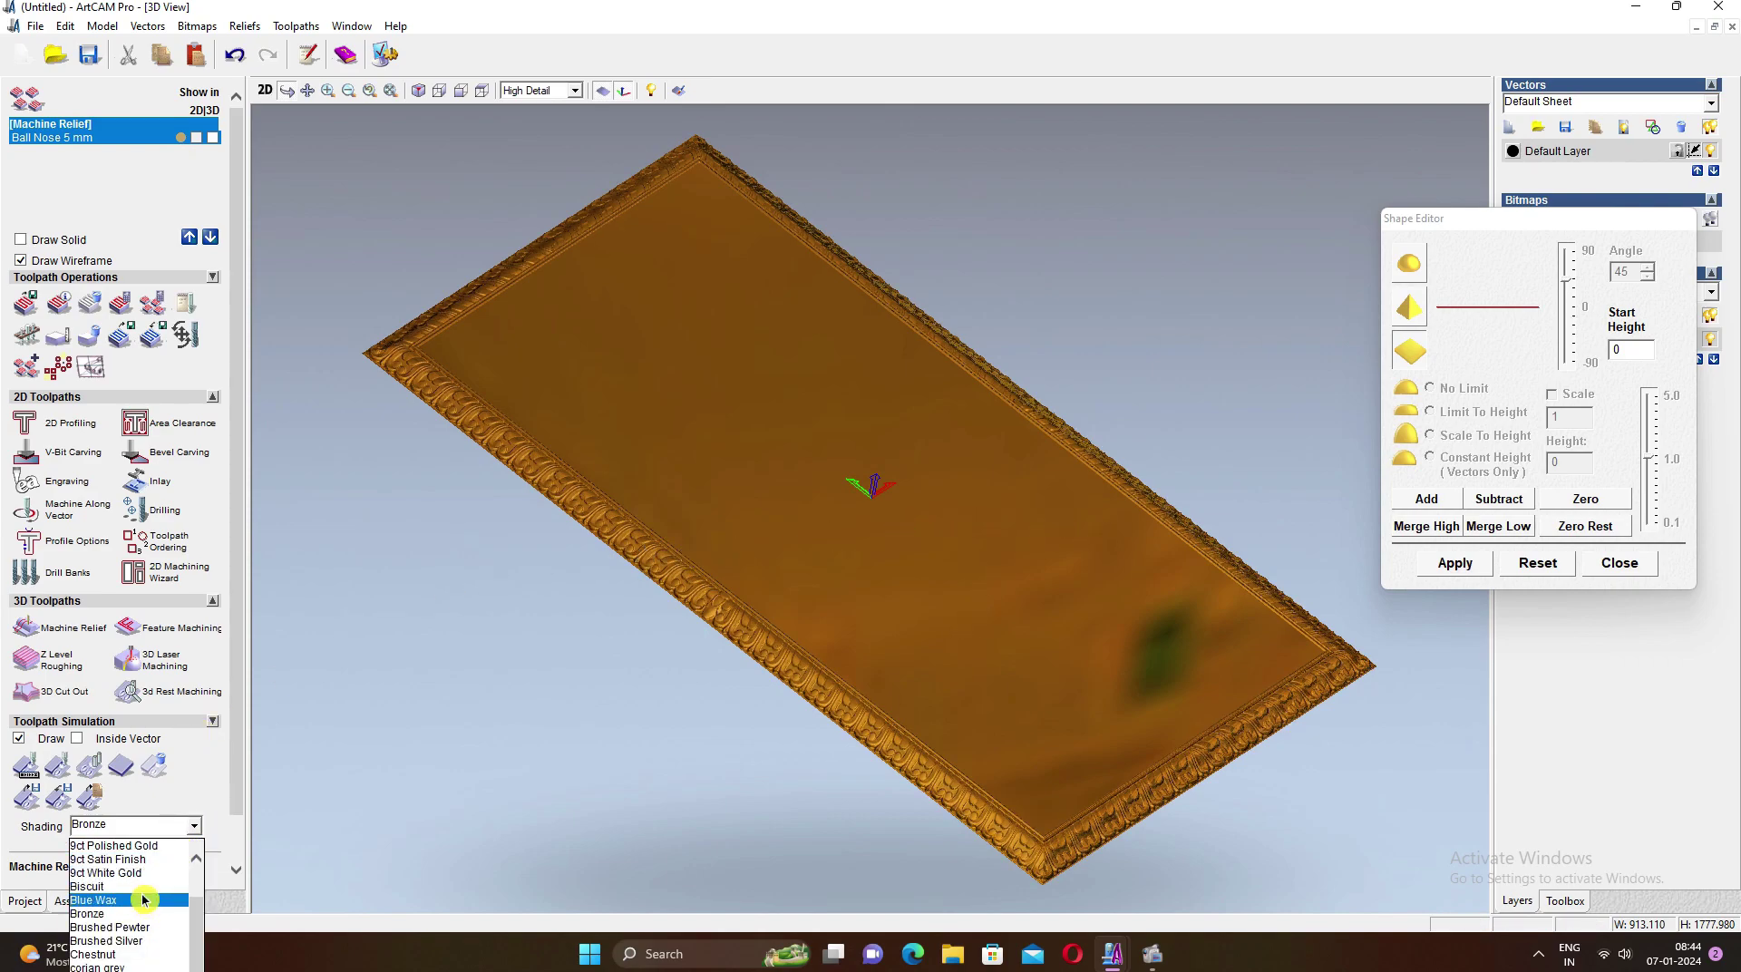
click(134, 847)
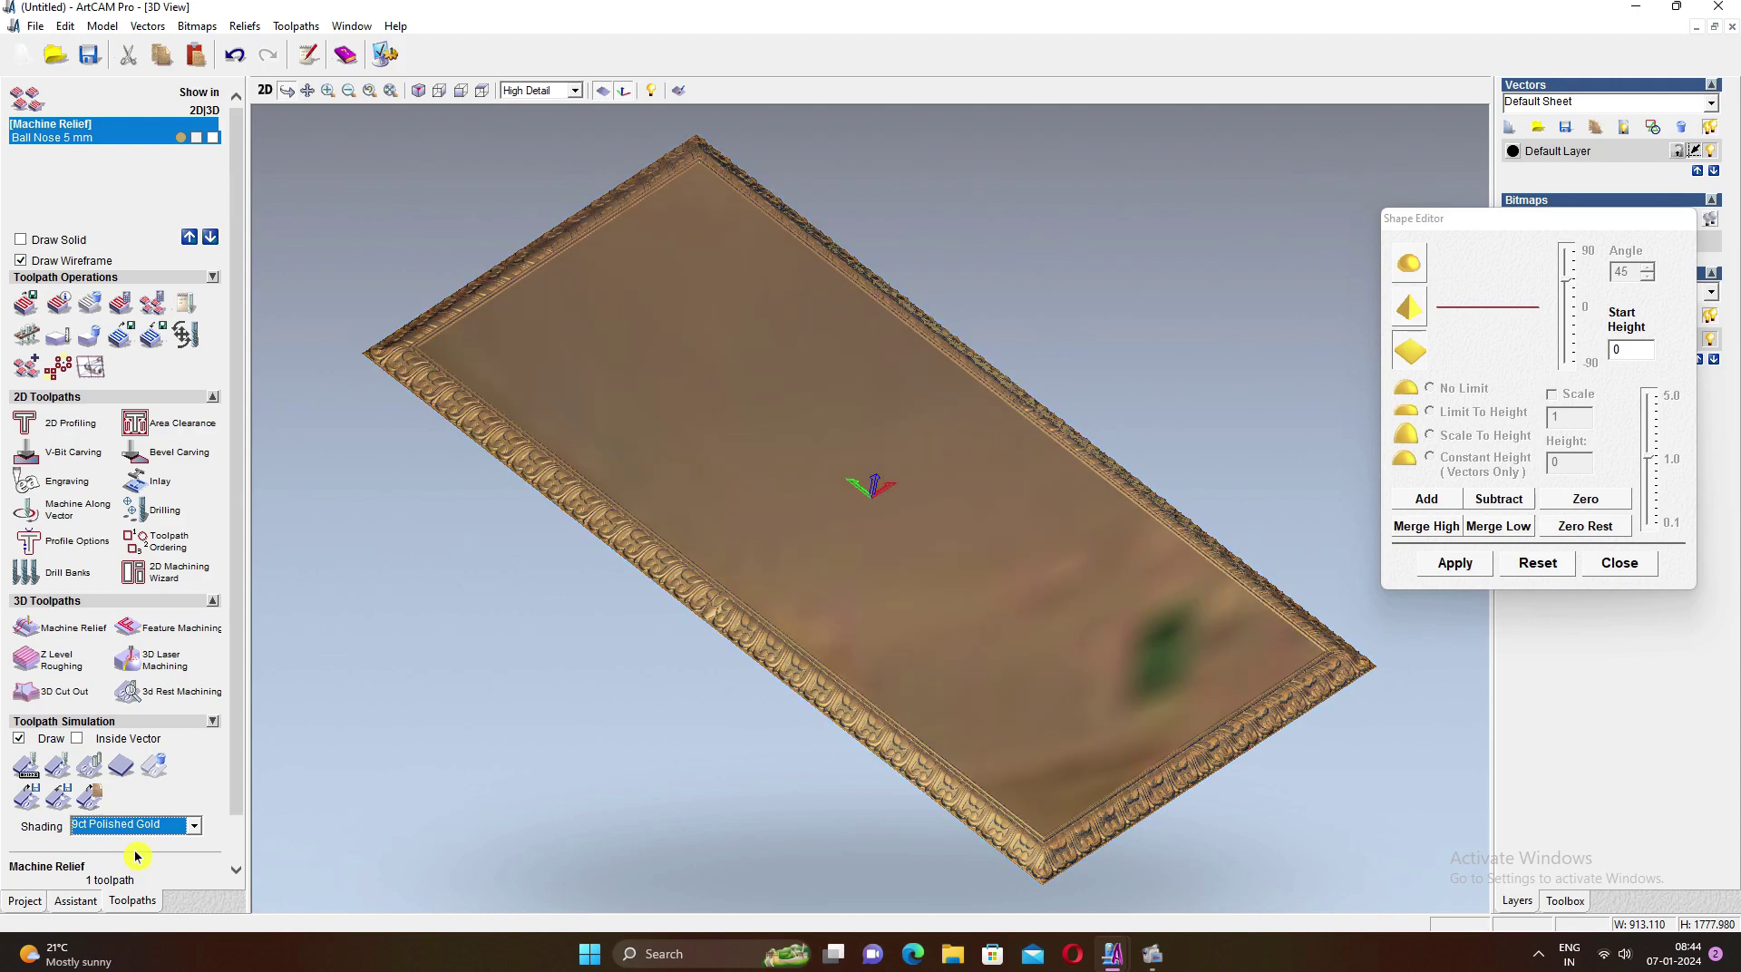
click(197, 831)
click(134, 862)
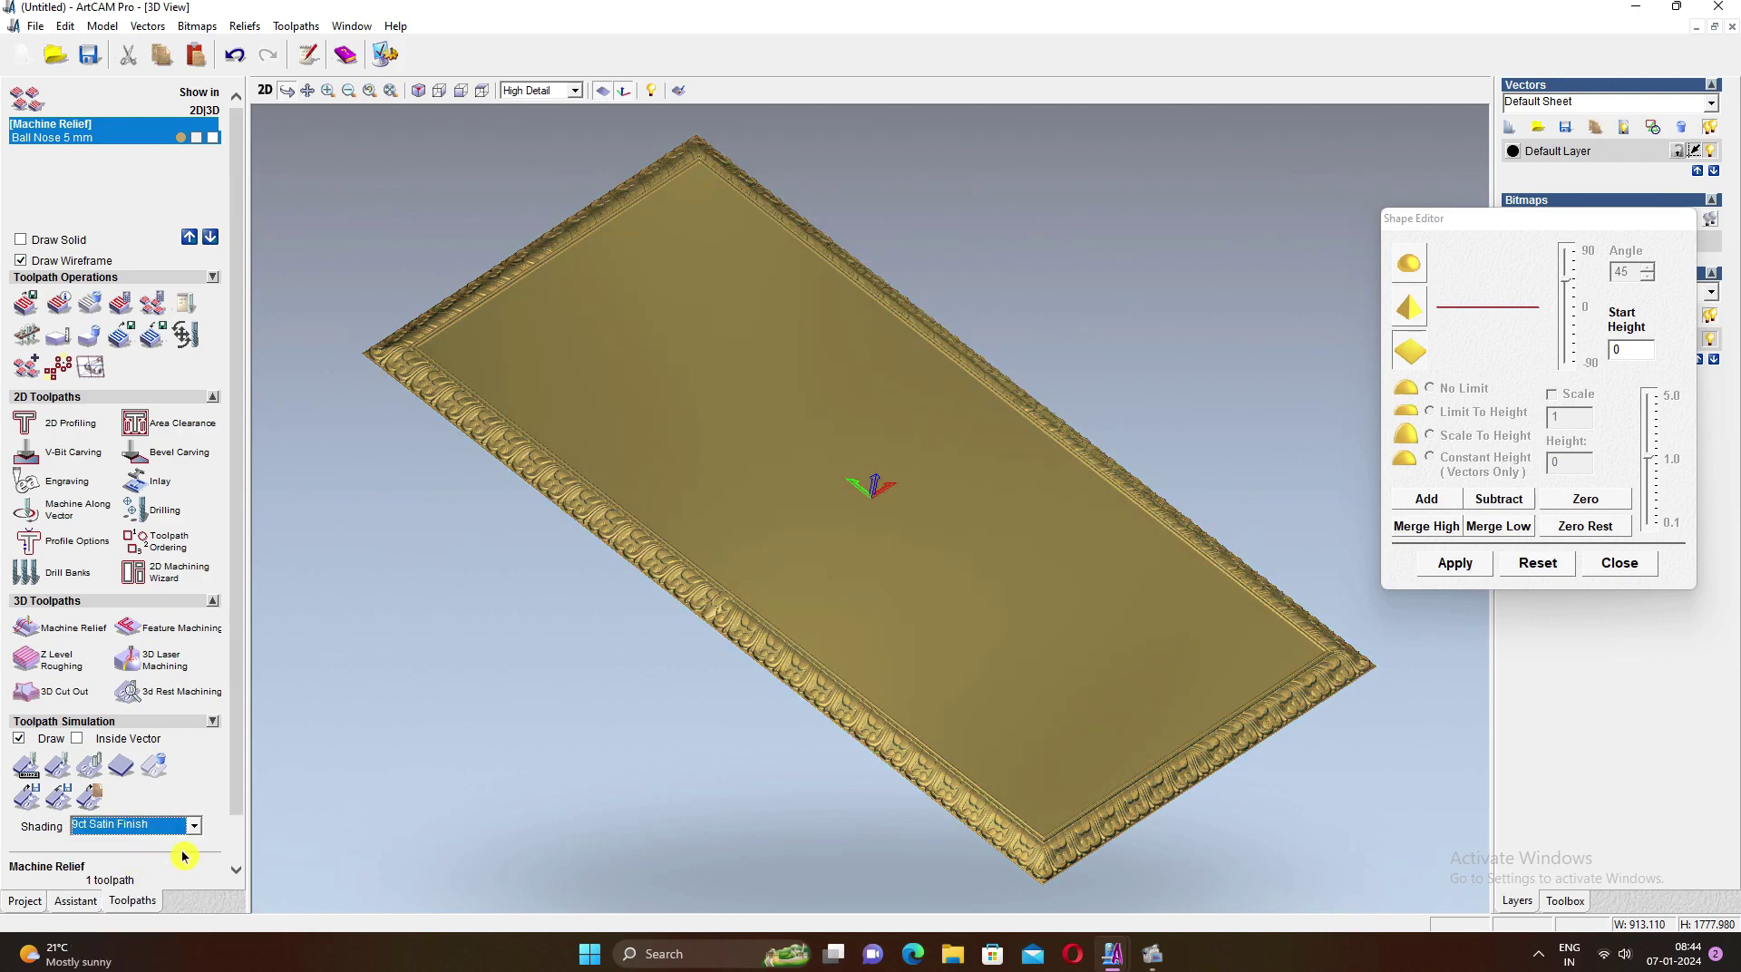
Set the simulation shading to Brushed Pewter and examine the door's carved border up close and from several angles
click(196, 827)
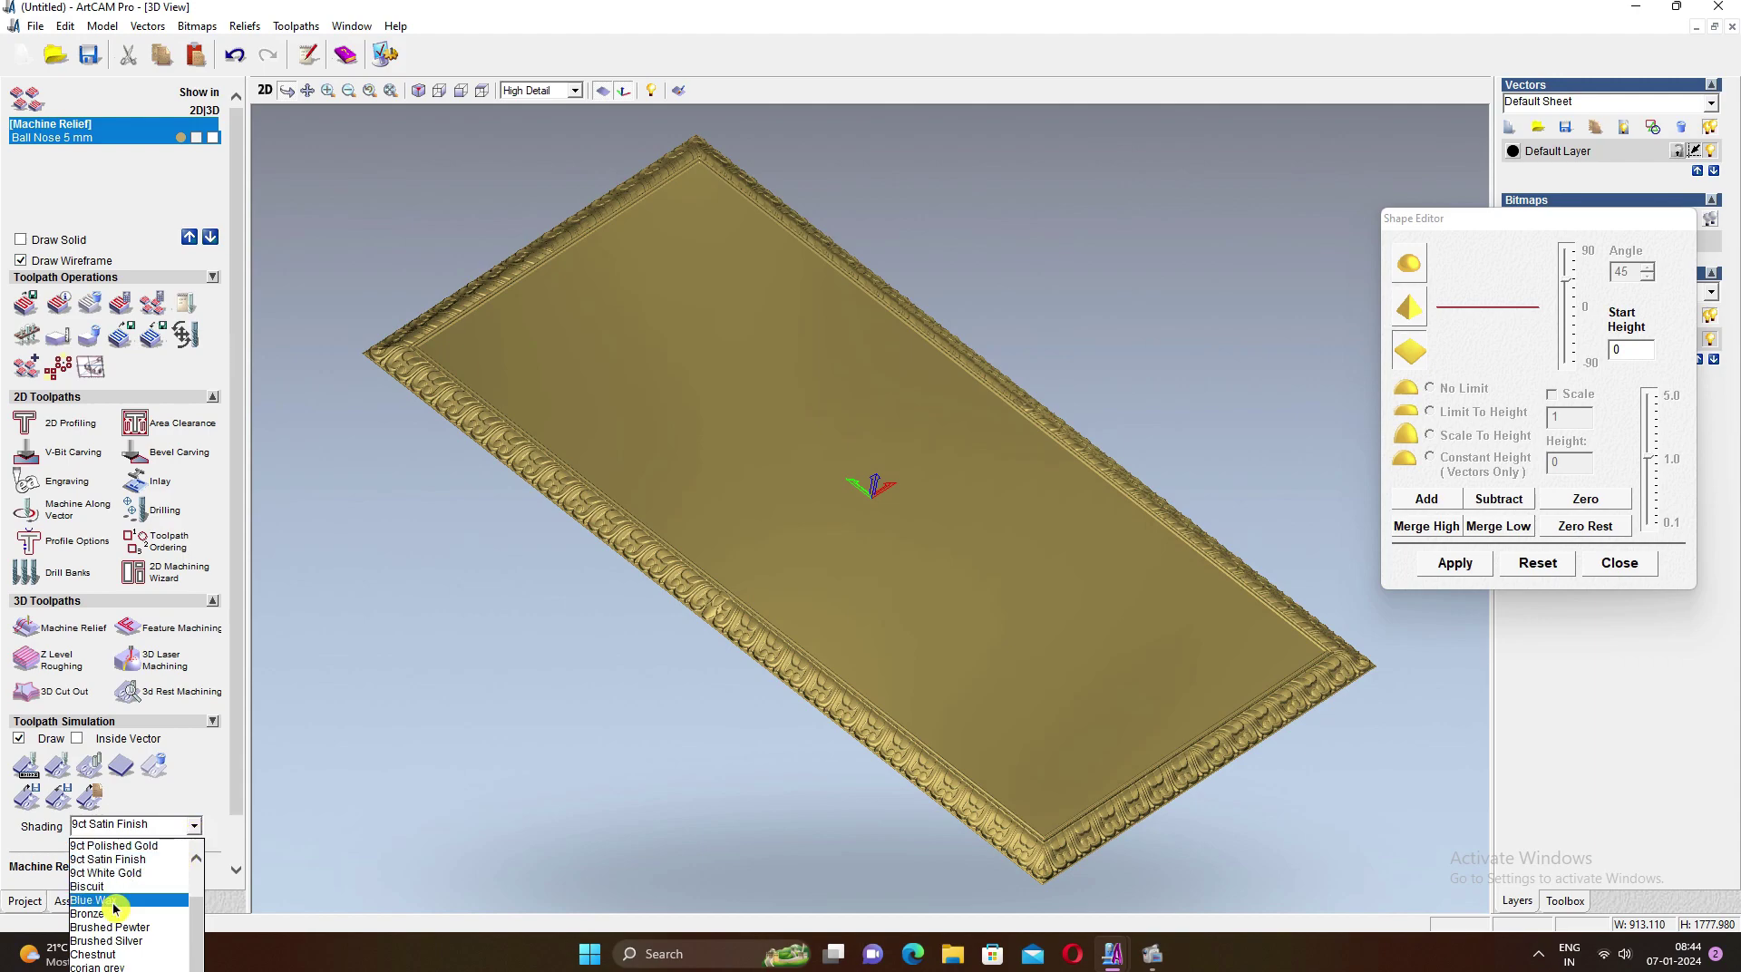
click(118, 927)
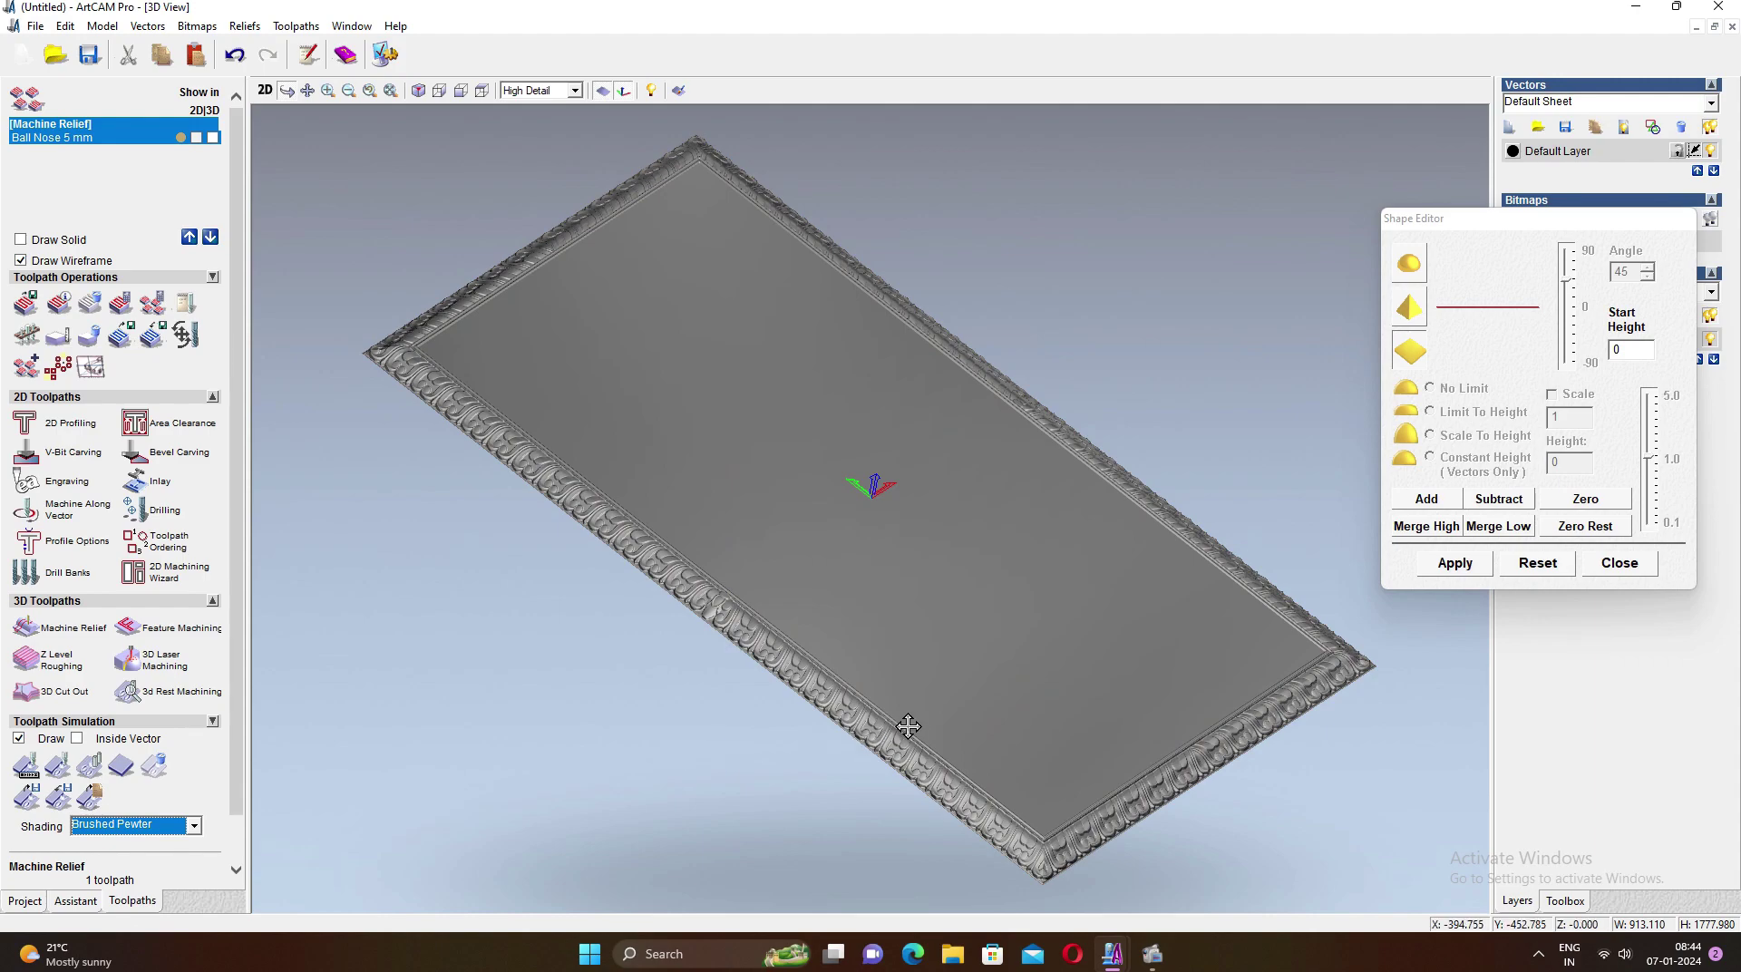
scroll(932, 785, up, 2)
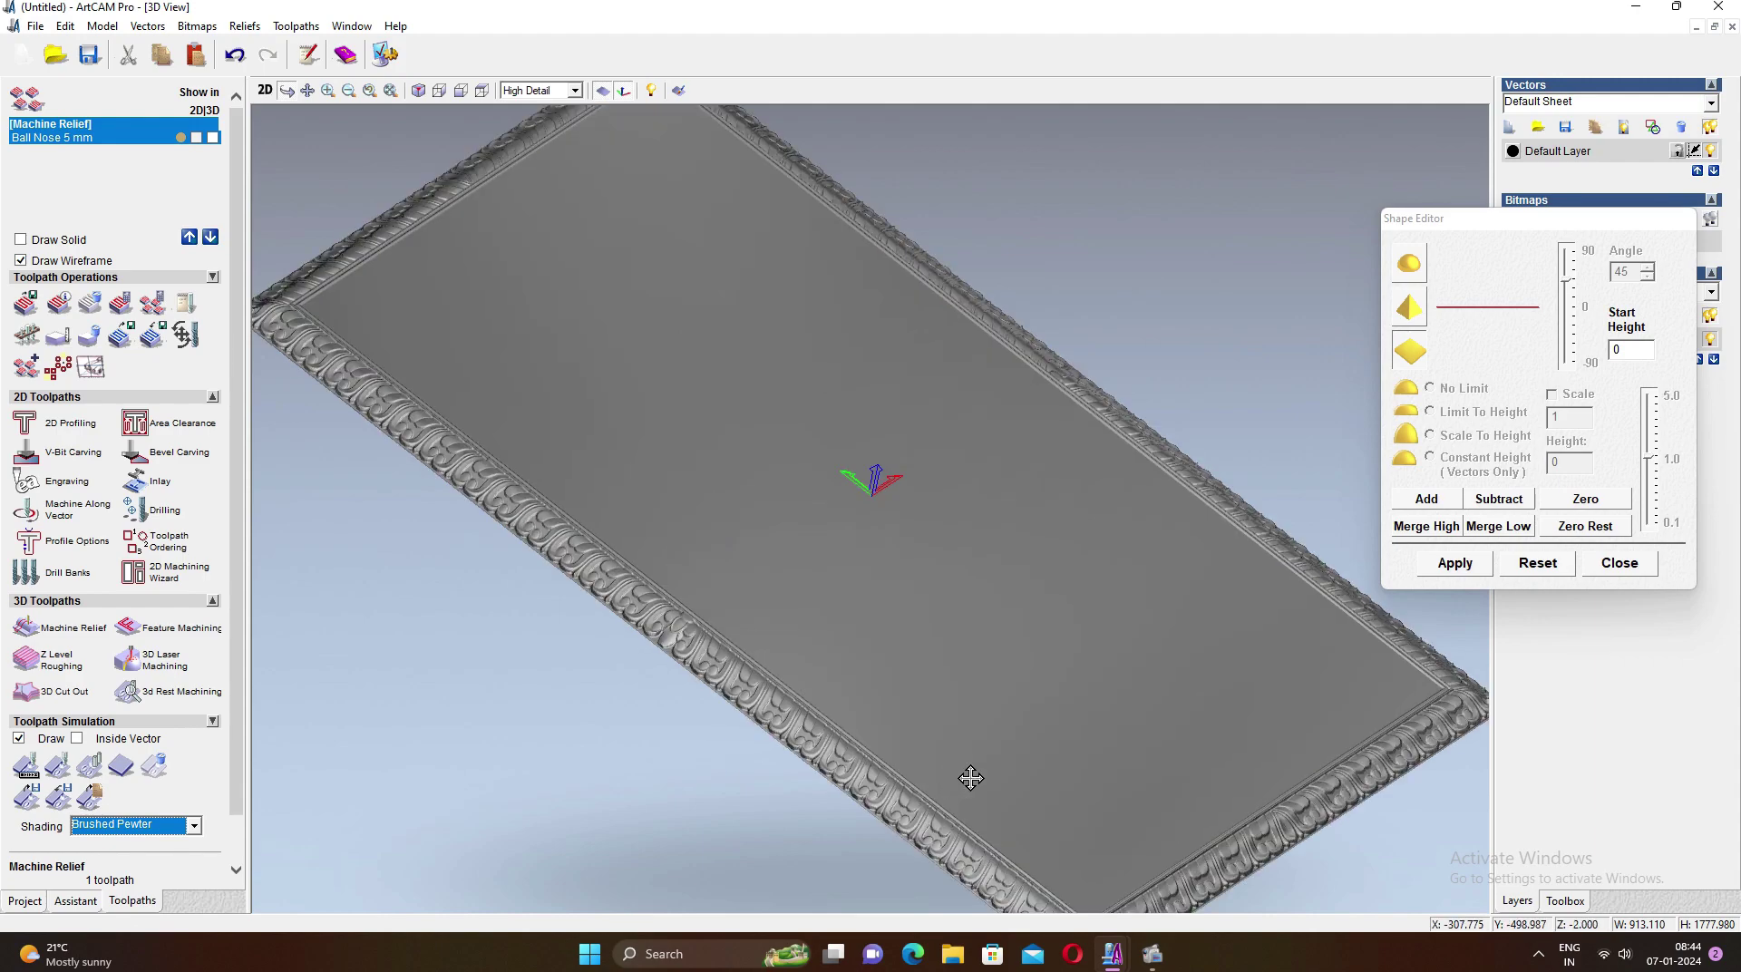
drag(1021, 798, 1073, 758)
scroll(1118, 833, up, 3)
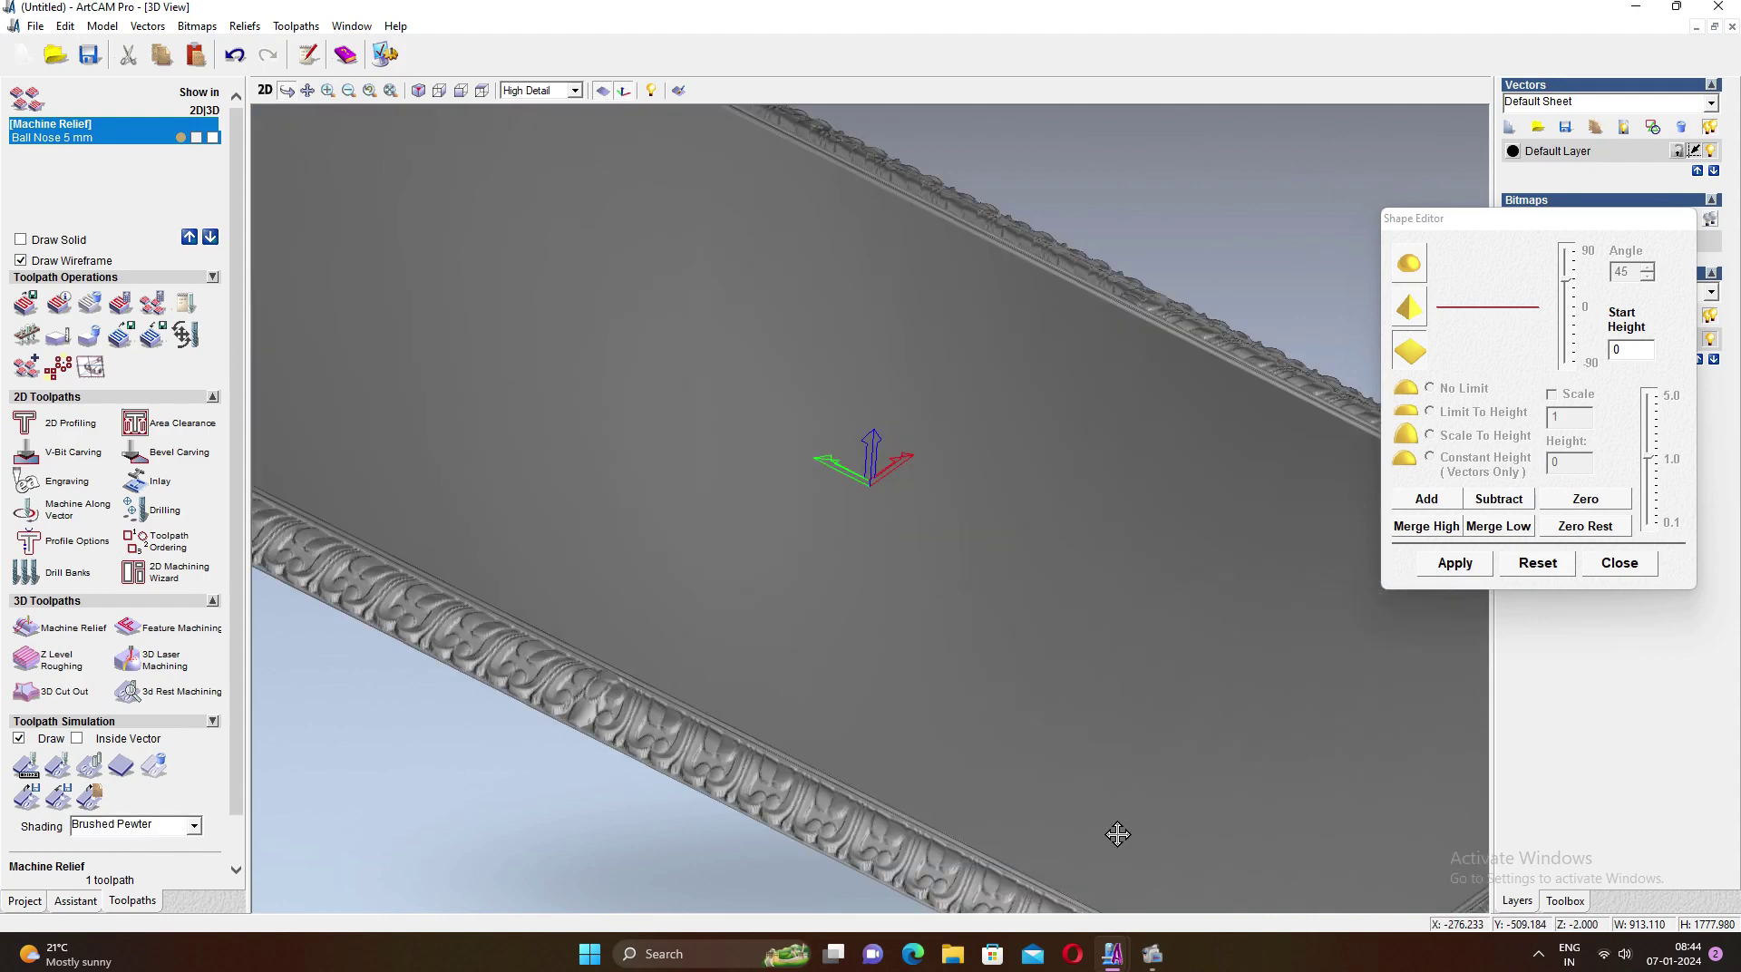
scroll(970, 679, down, 5)
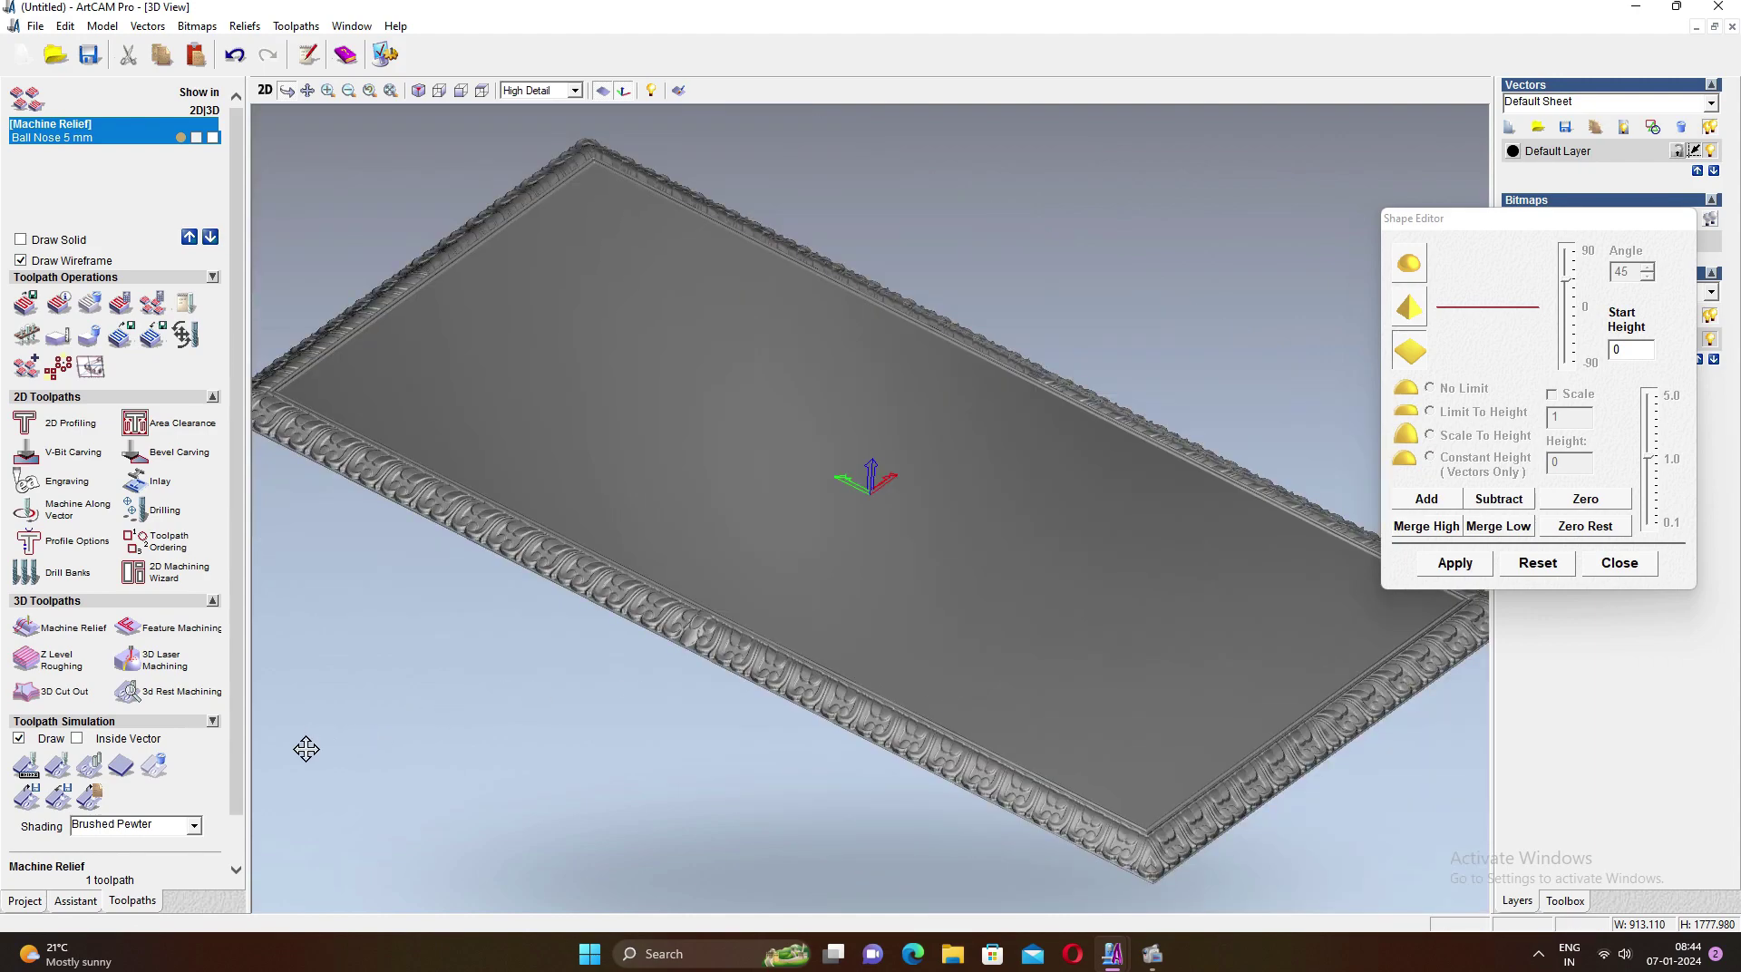
drag(1173, 541, 894, 517)
scroll(886, 525, up, 5)
drag(801, 591, 753, 616)
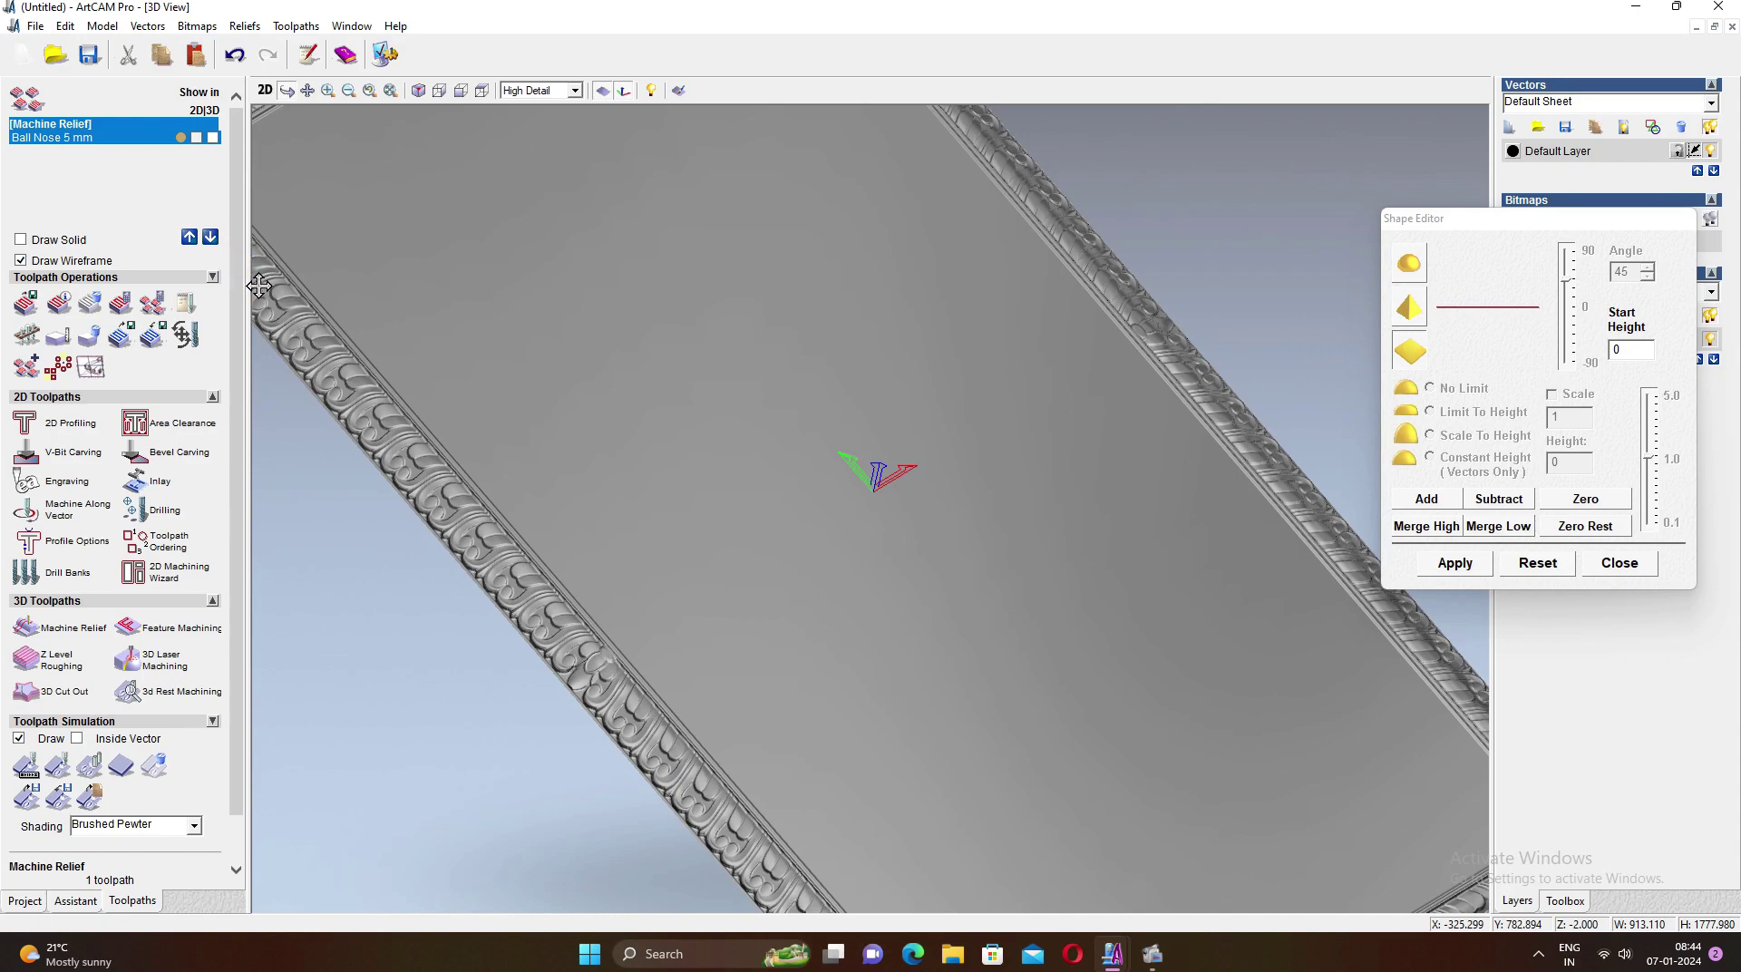
scroll(789, 426, down, 5)
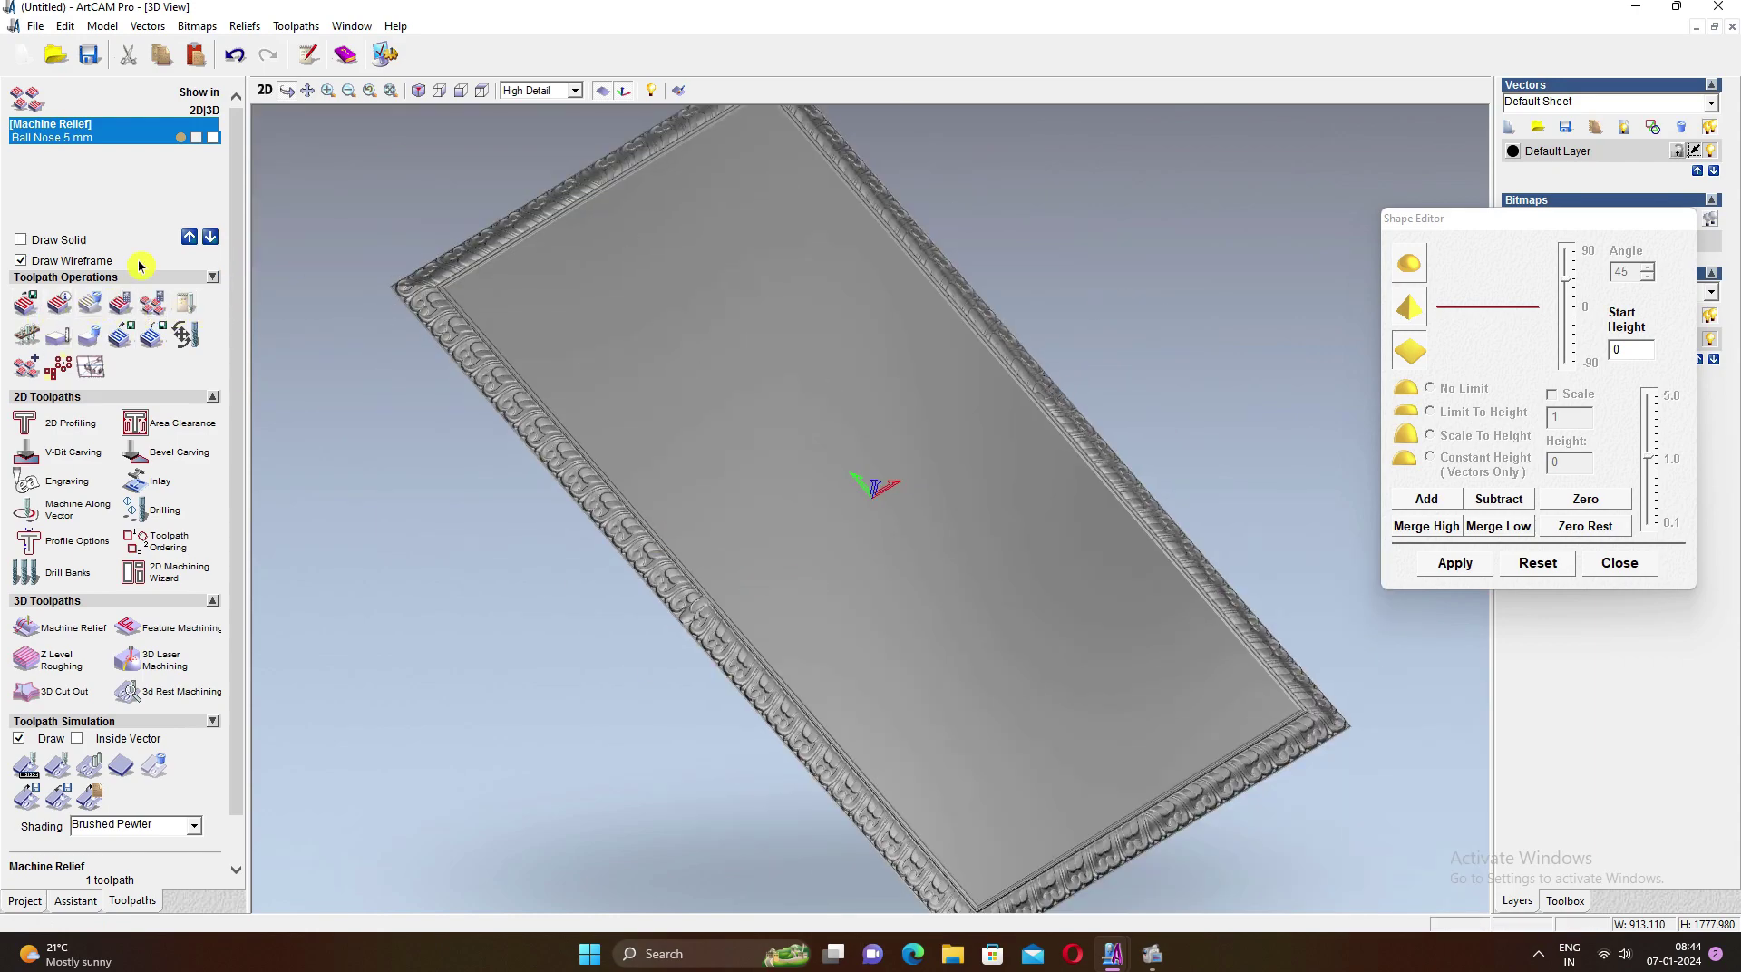
Open the Save Toolpaths settings for the Machine Relief toolpath with the 5 mm ball nose tool
click(27, 307)
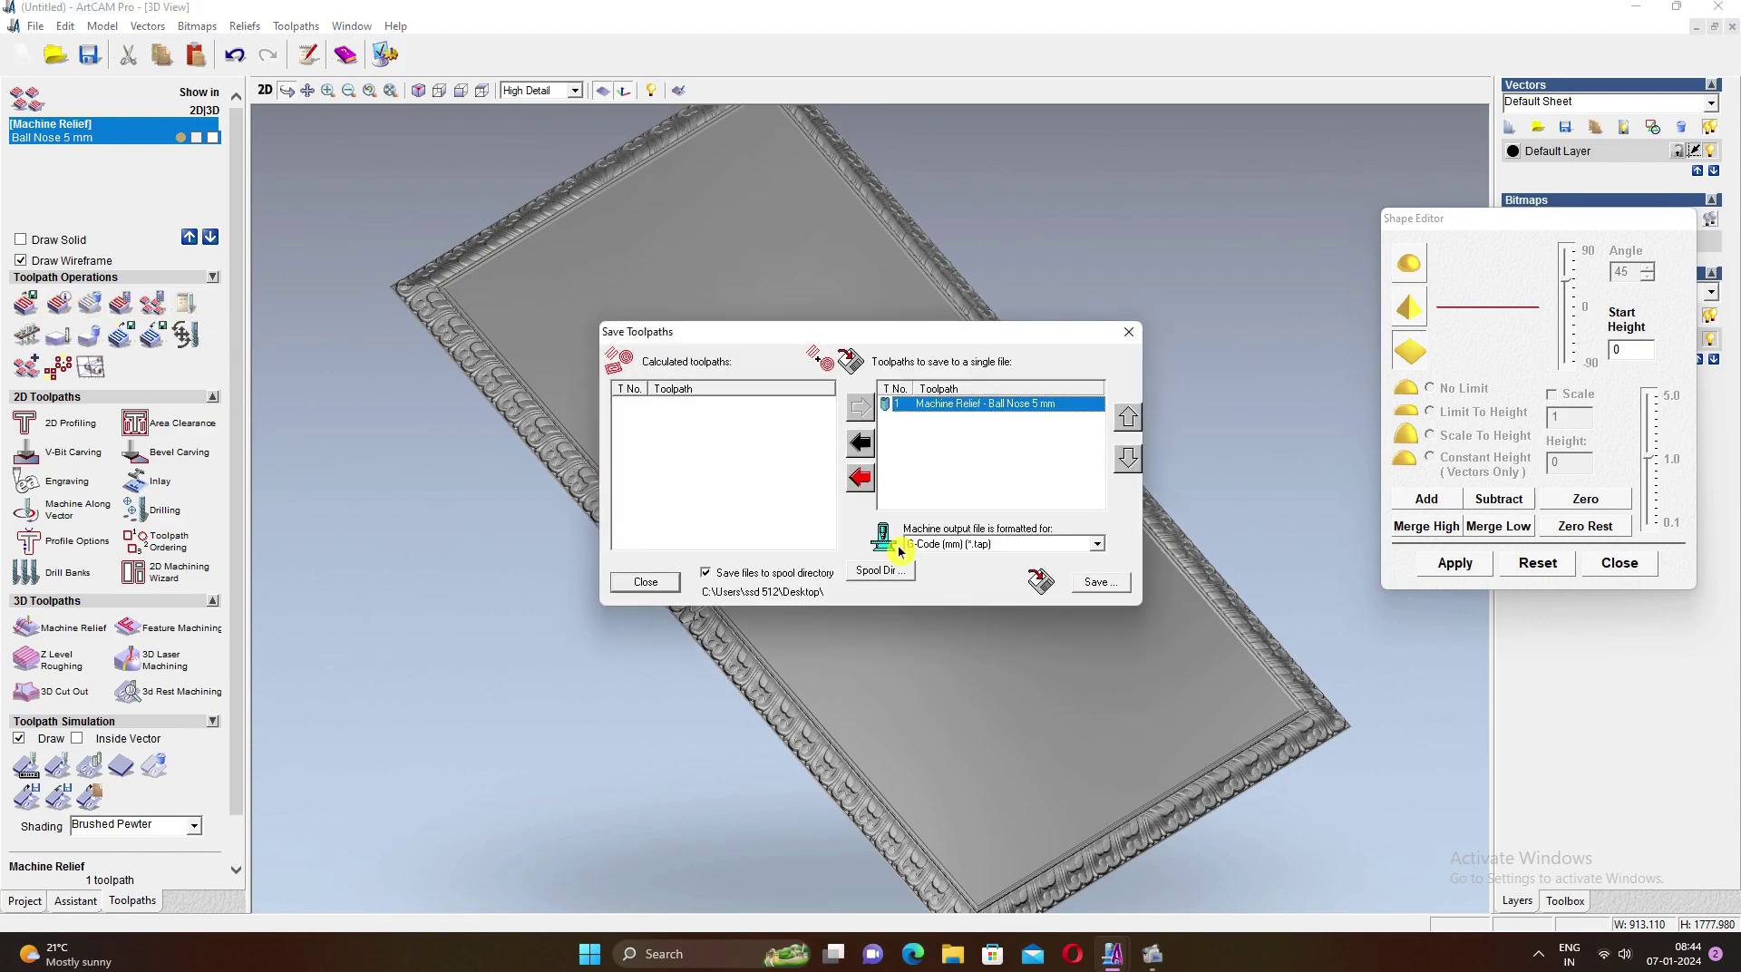